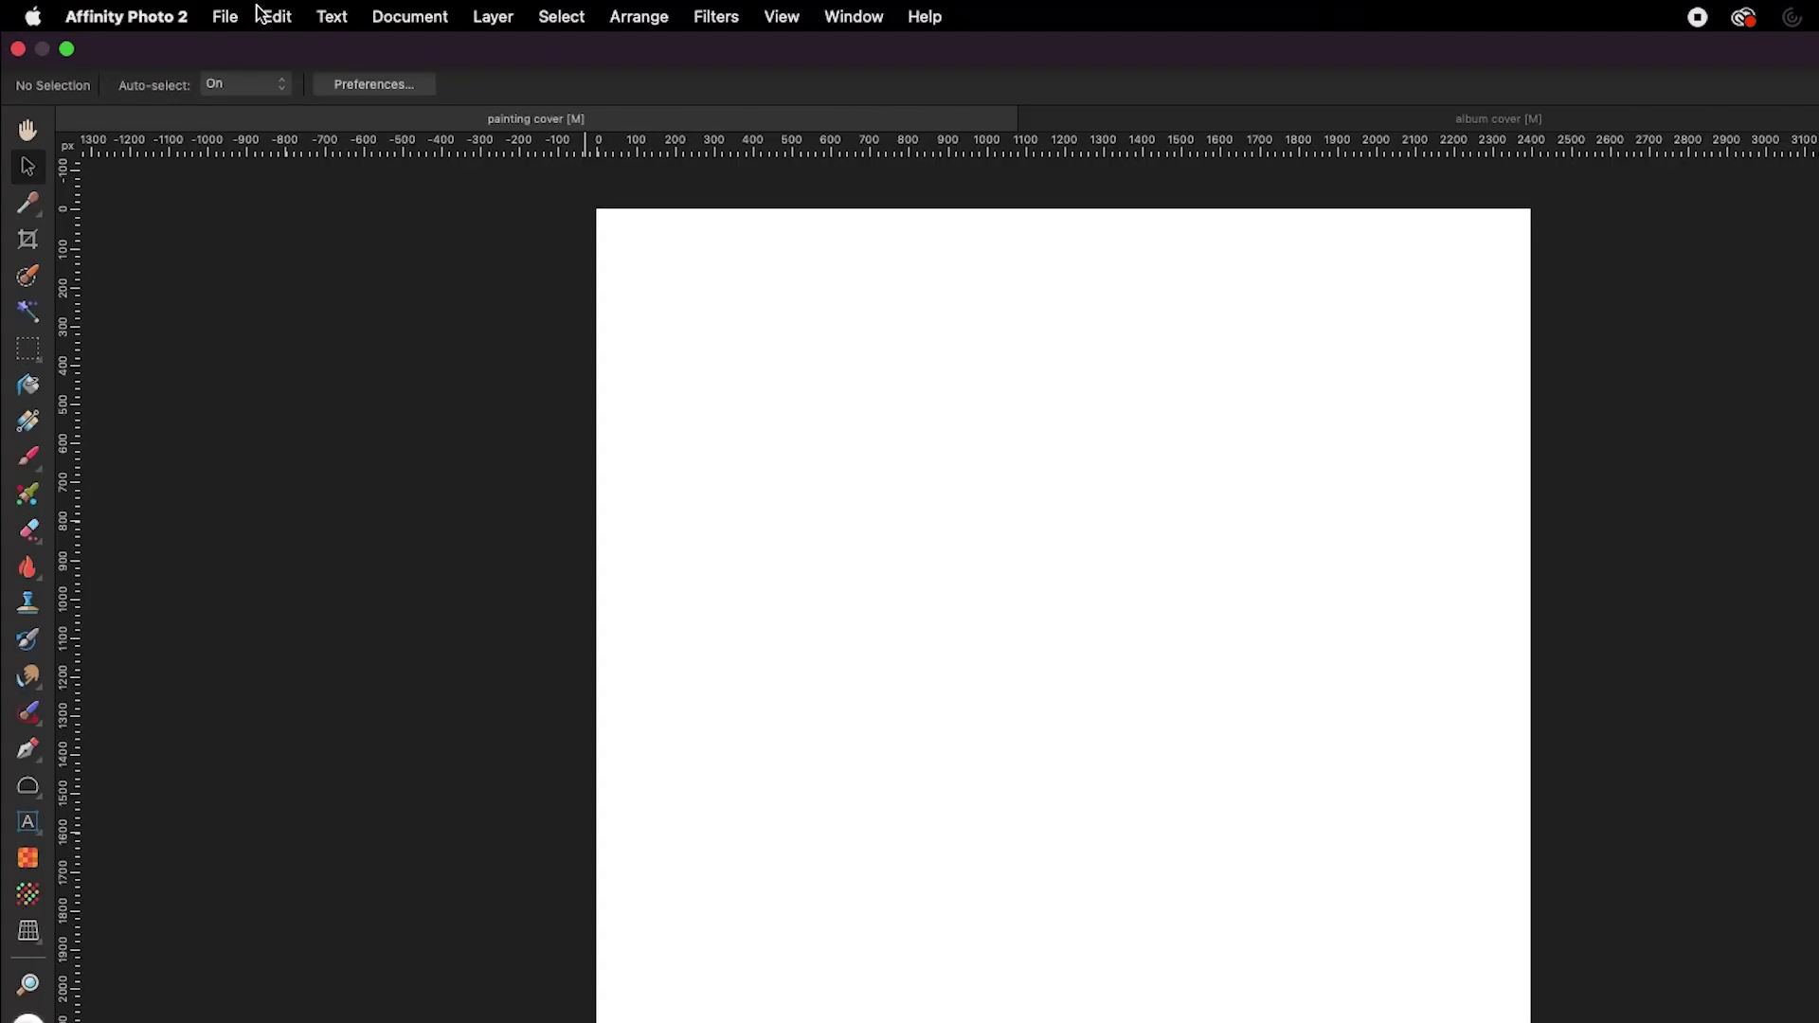
pyautogui.click(174, 13)
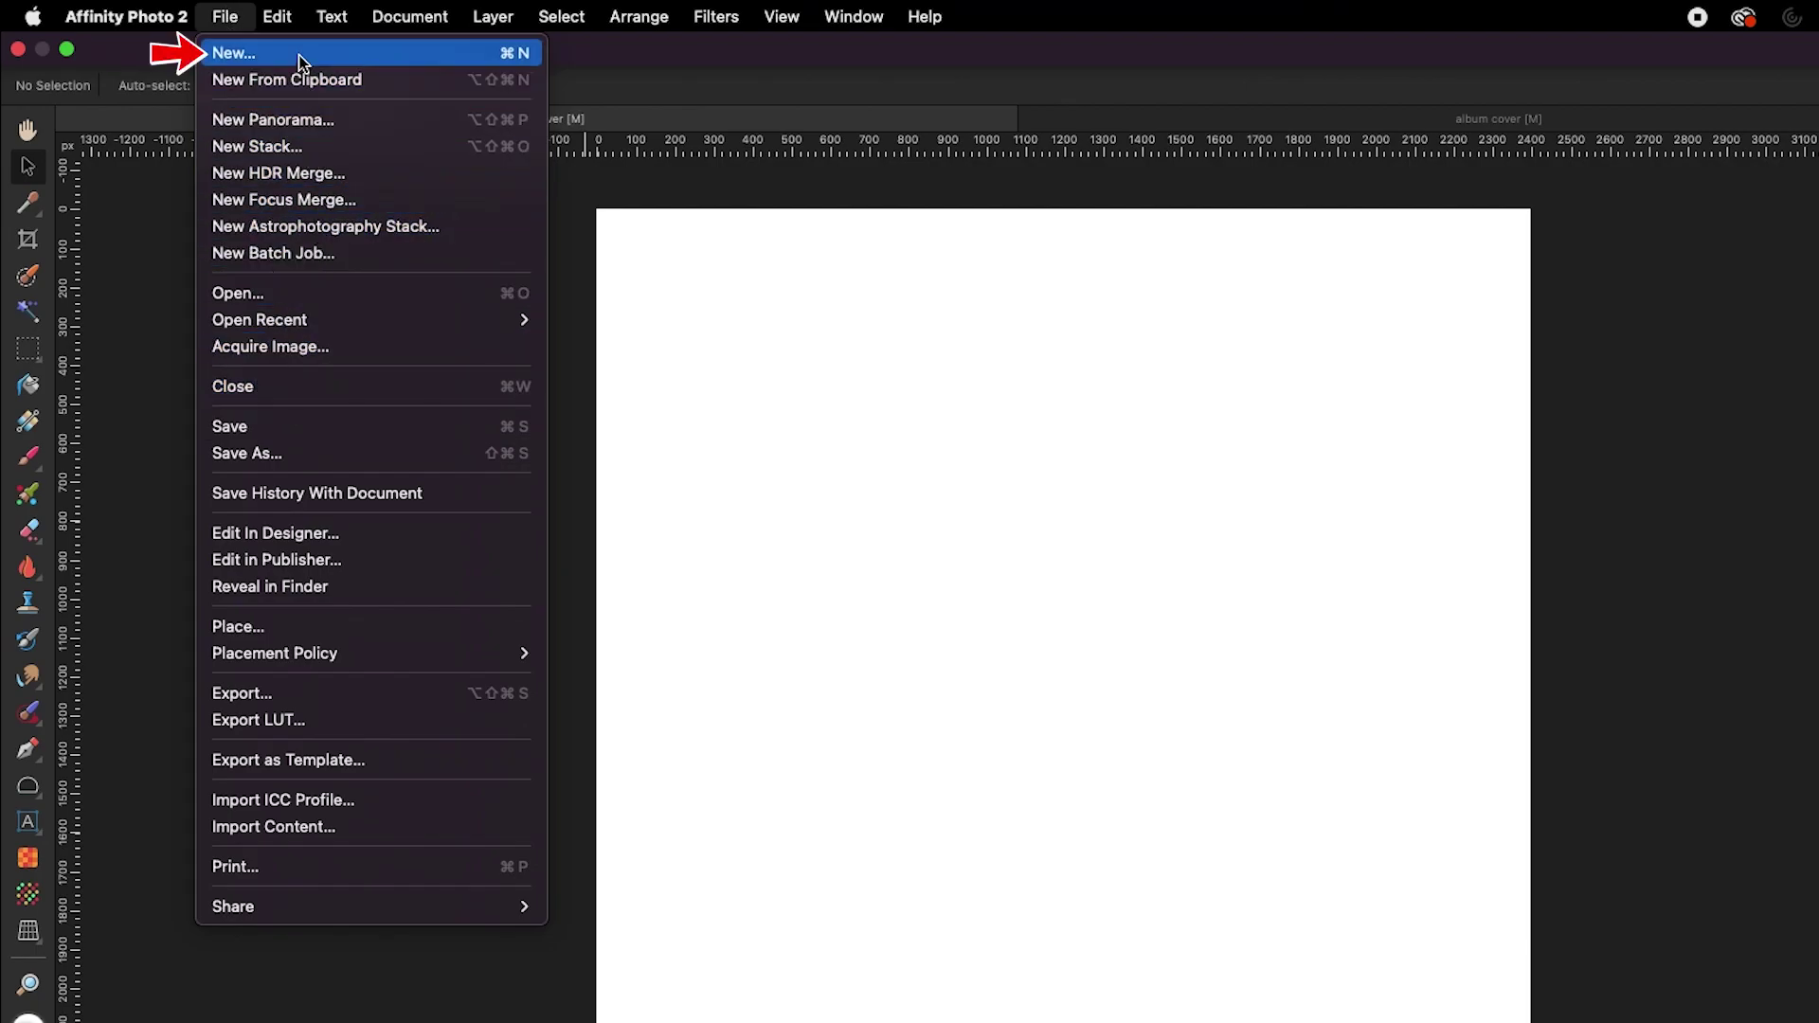
pyautogui.click(236, 52)
pyautogui.moveTo(839, 77); pyautogui.dragTo(843, 96)
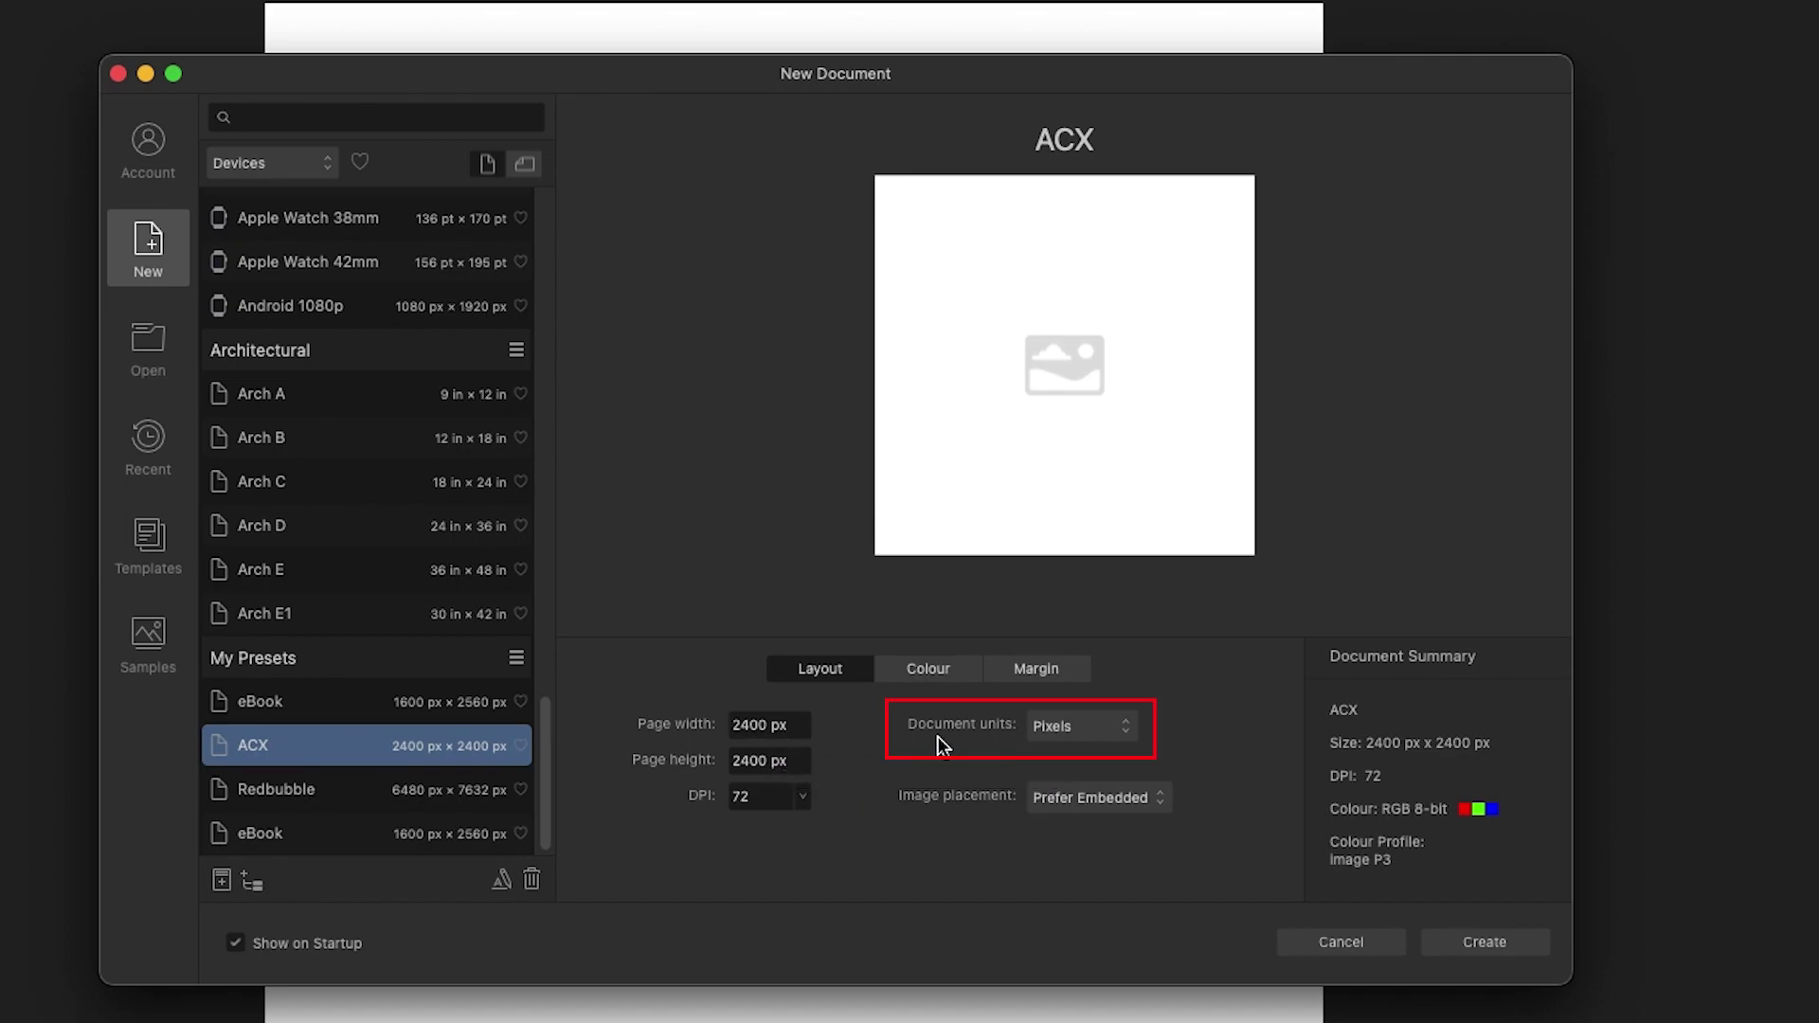
pyautogui.click(1116, 745)
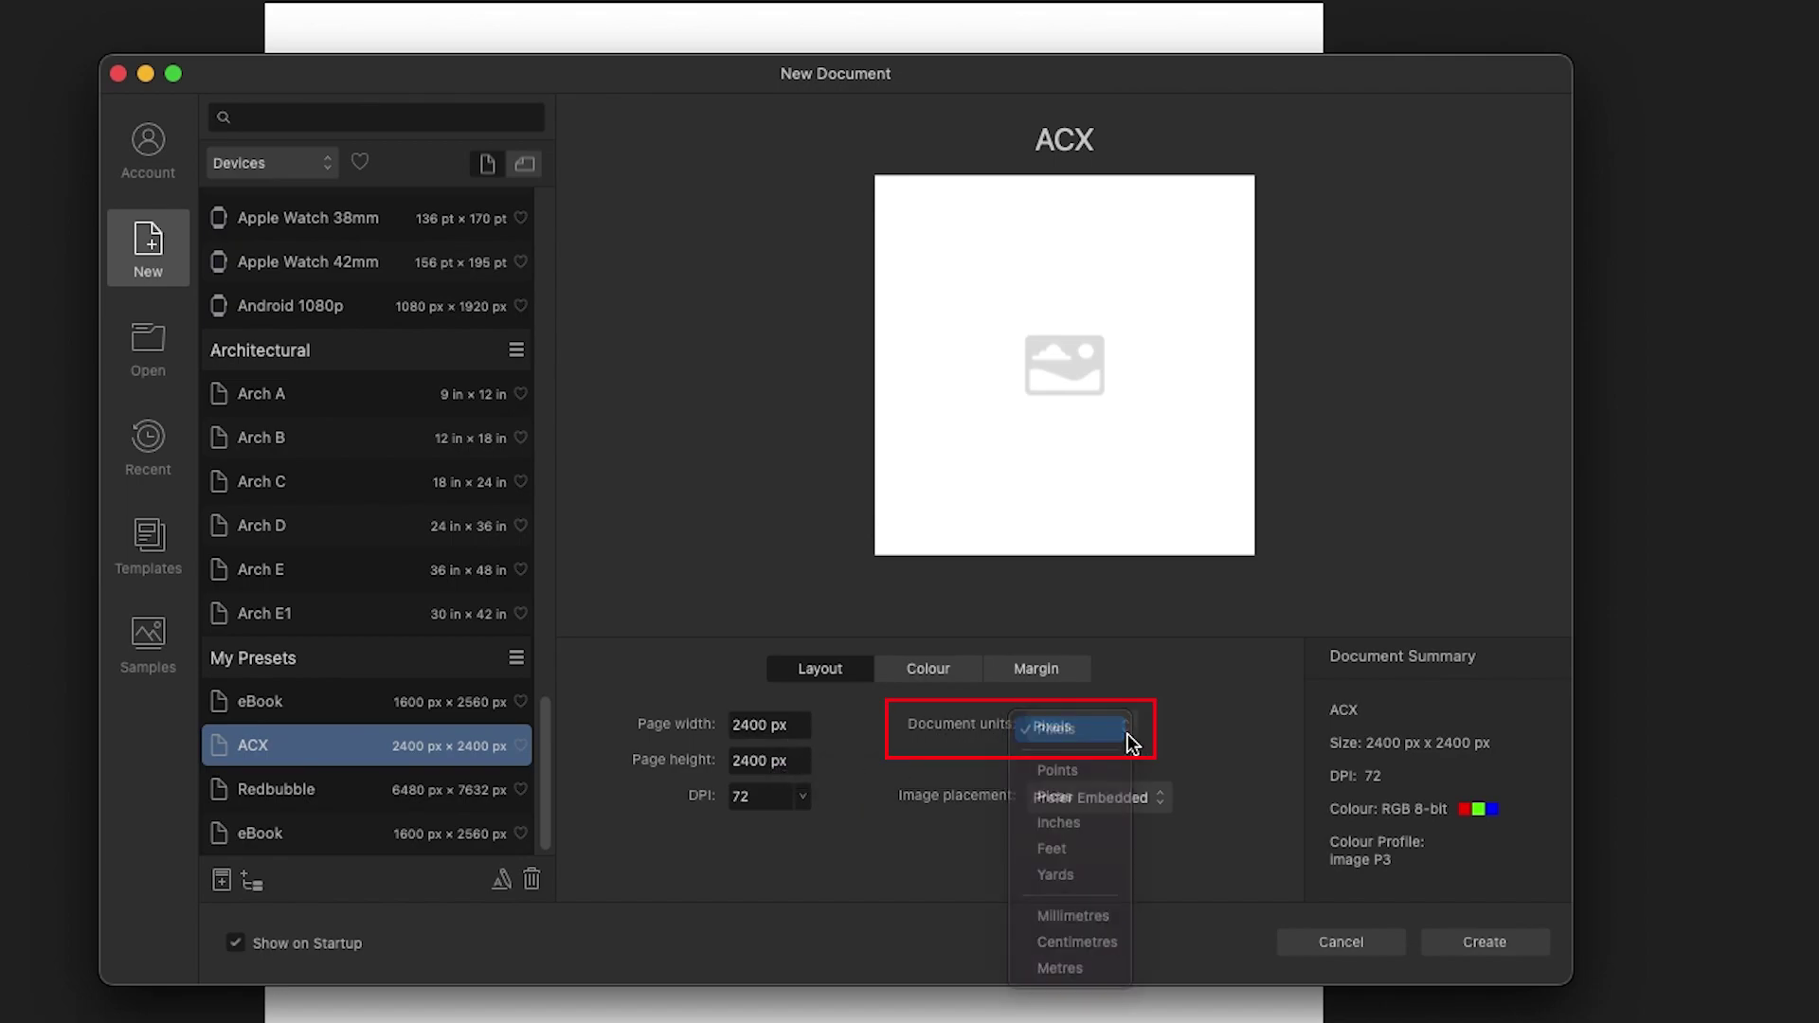
pyautogui.click(1122, 743)
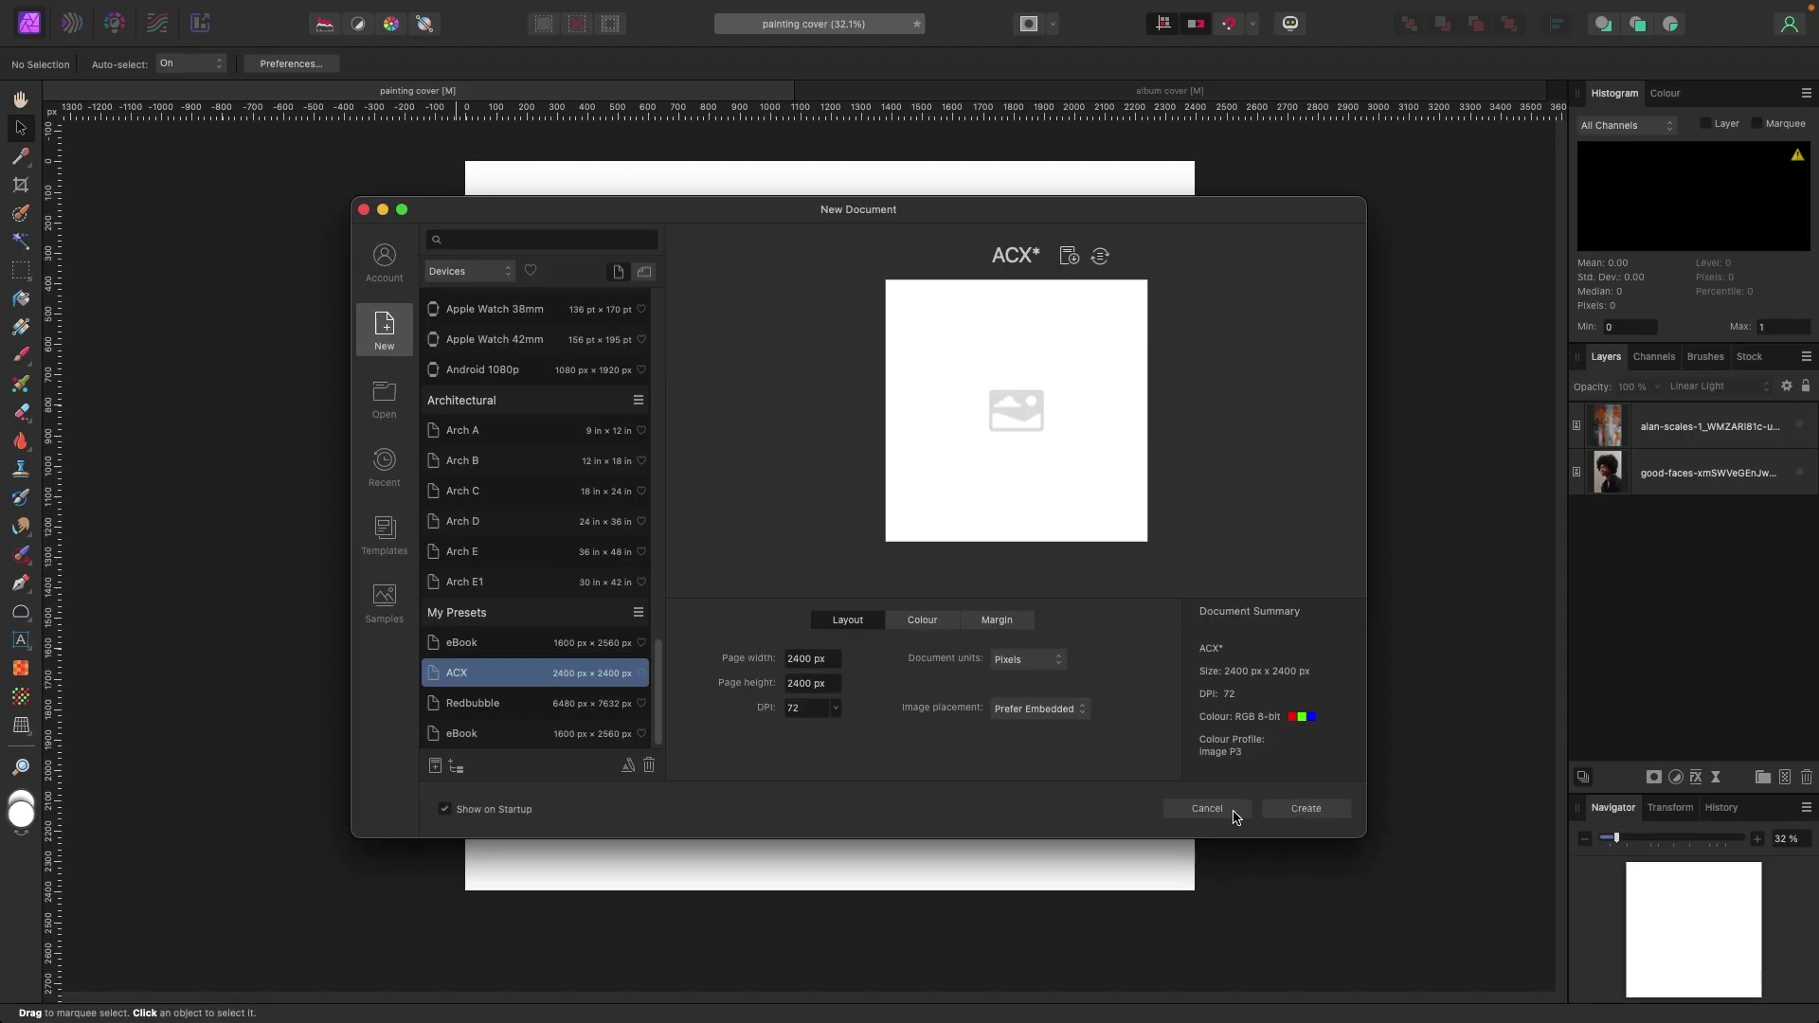
pyautogui.click(1234, 813)
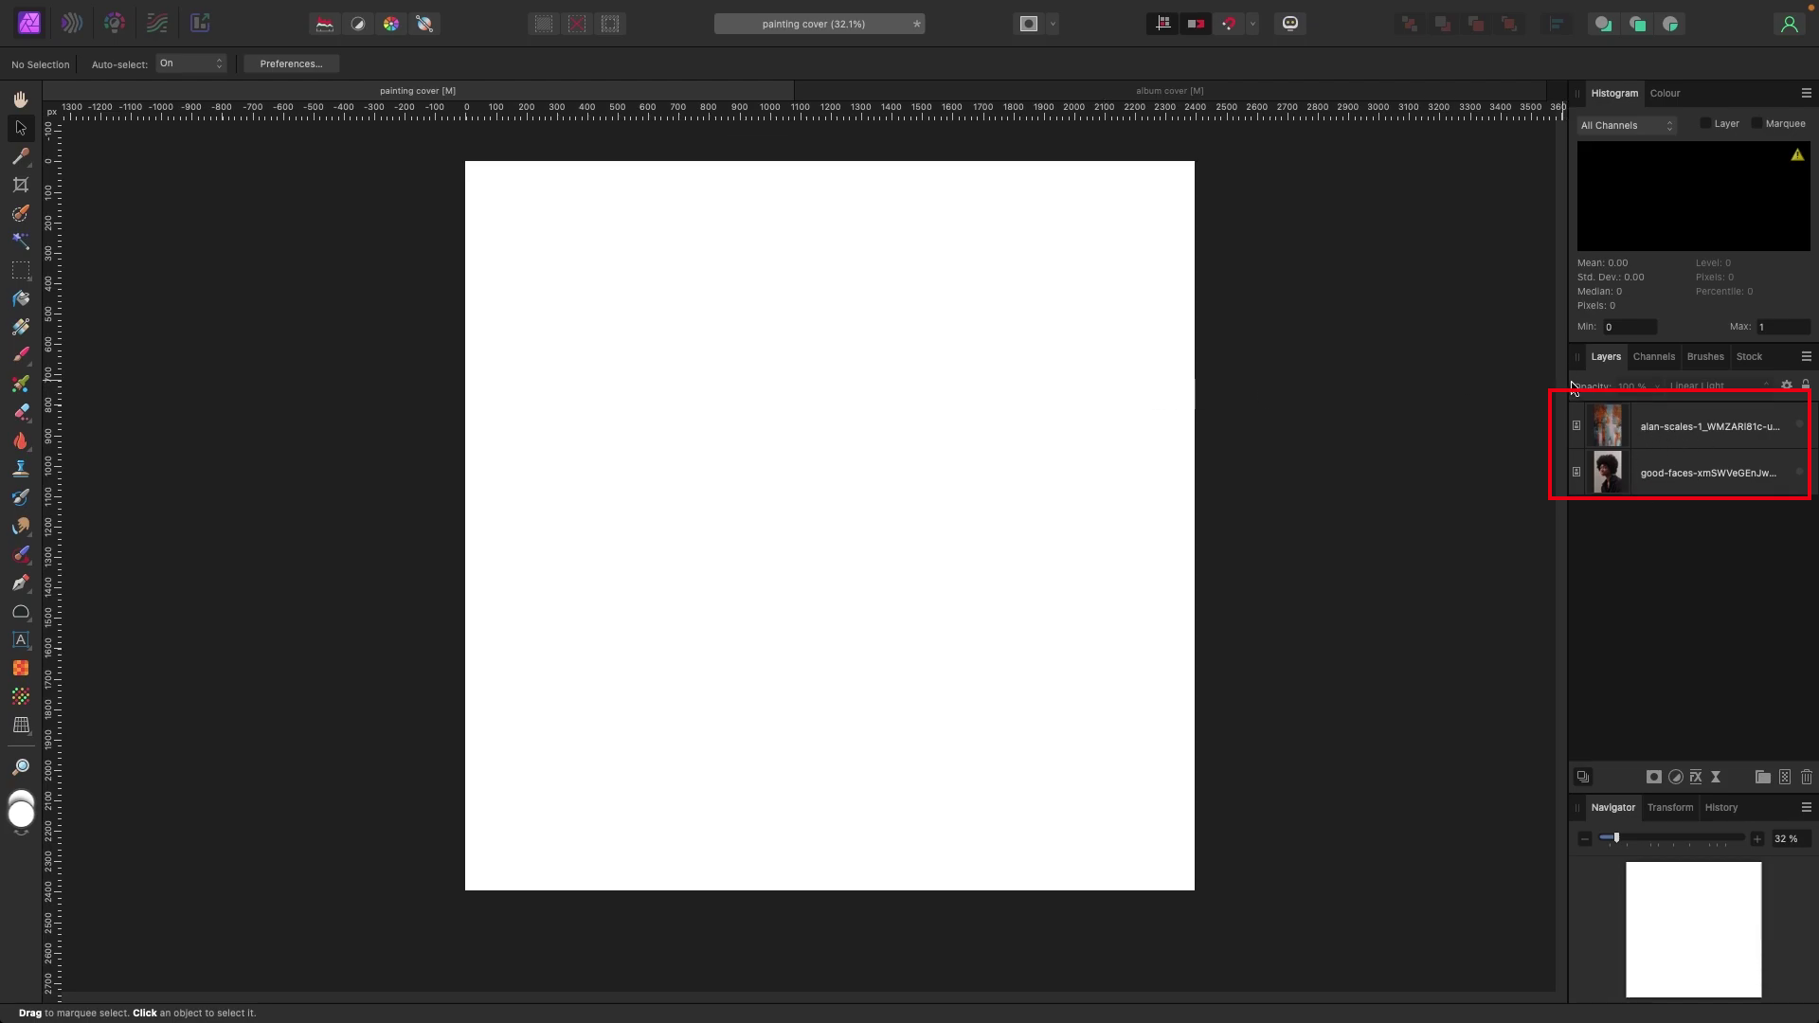
pyautogui.moveTo(139, 6)
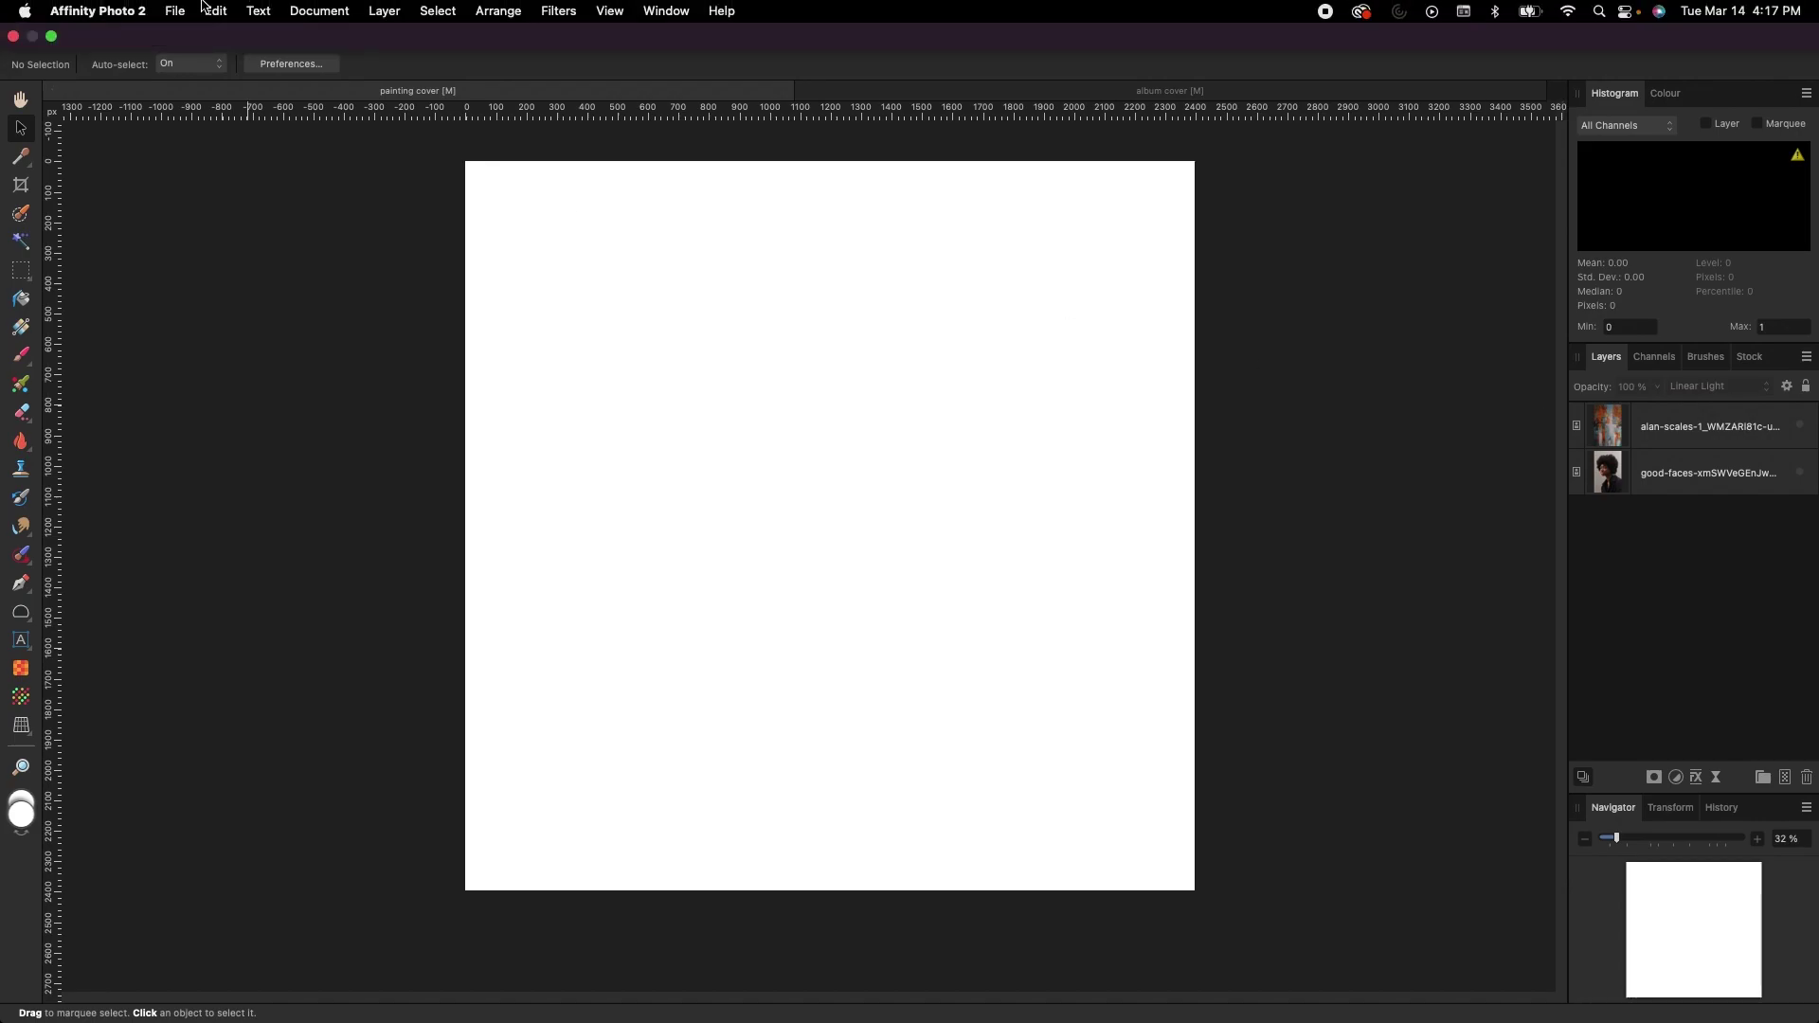
pyautogui.click(175, 11)
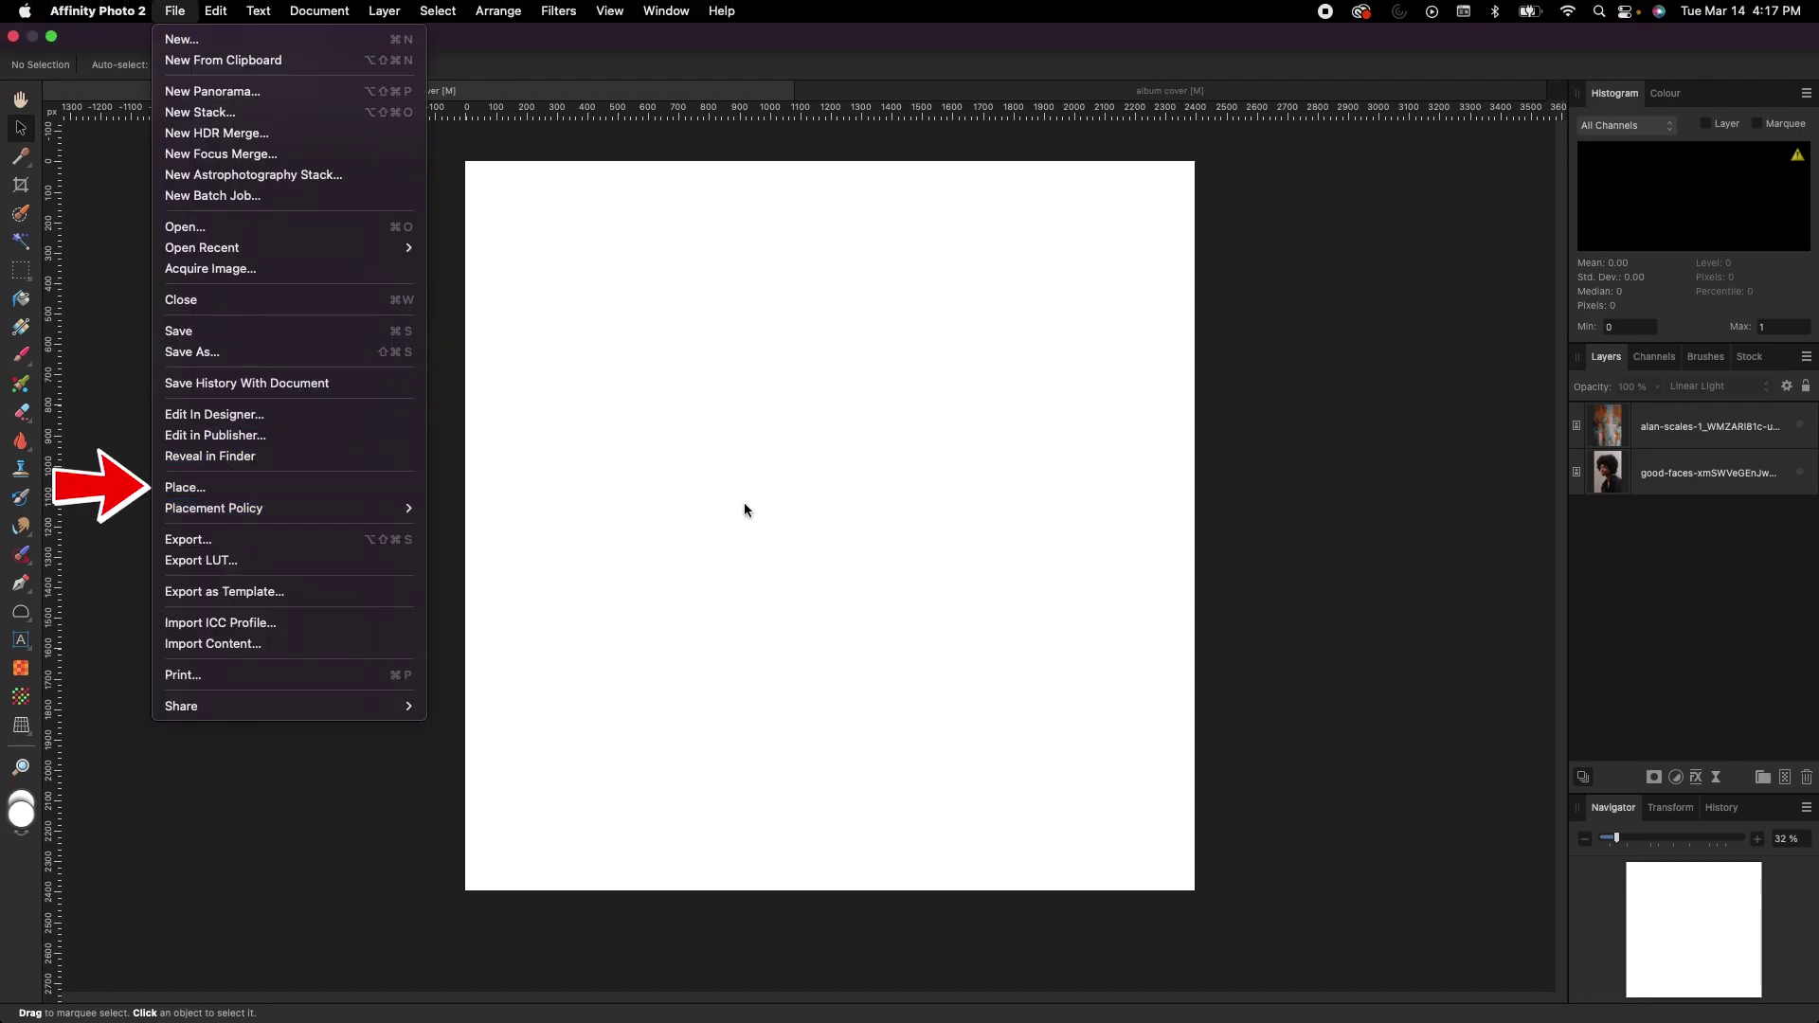
pyautogui.click(811, 494)
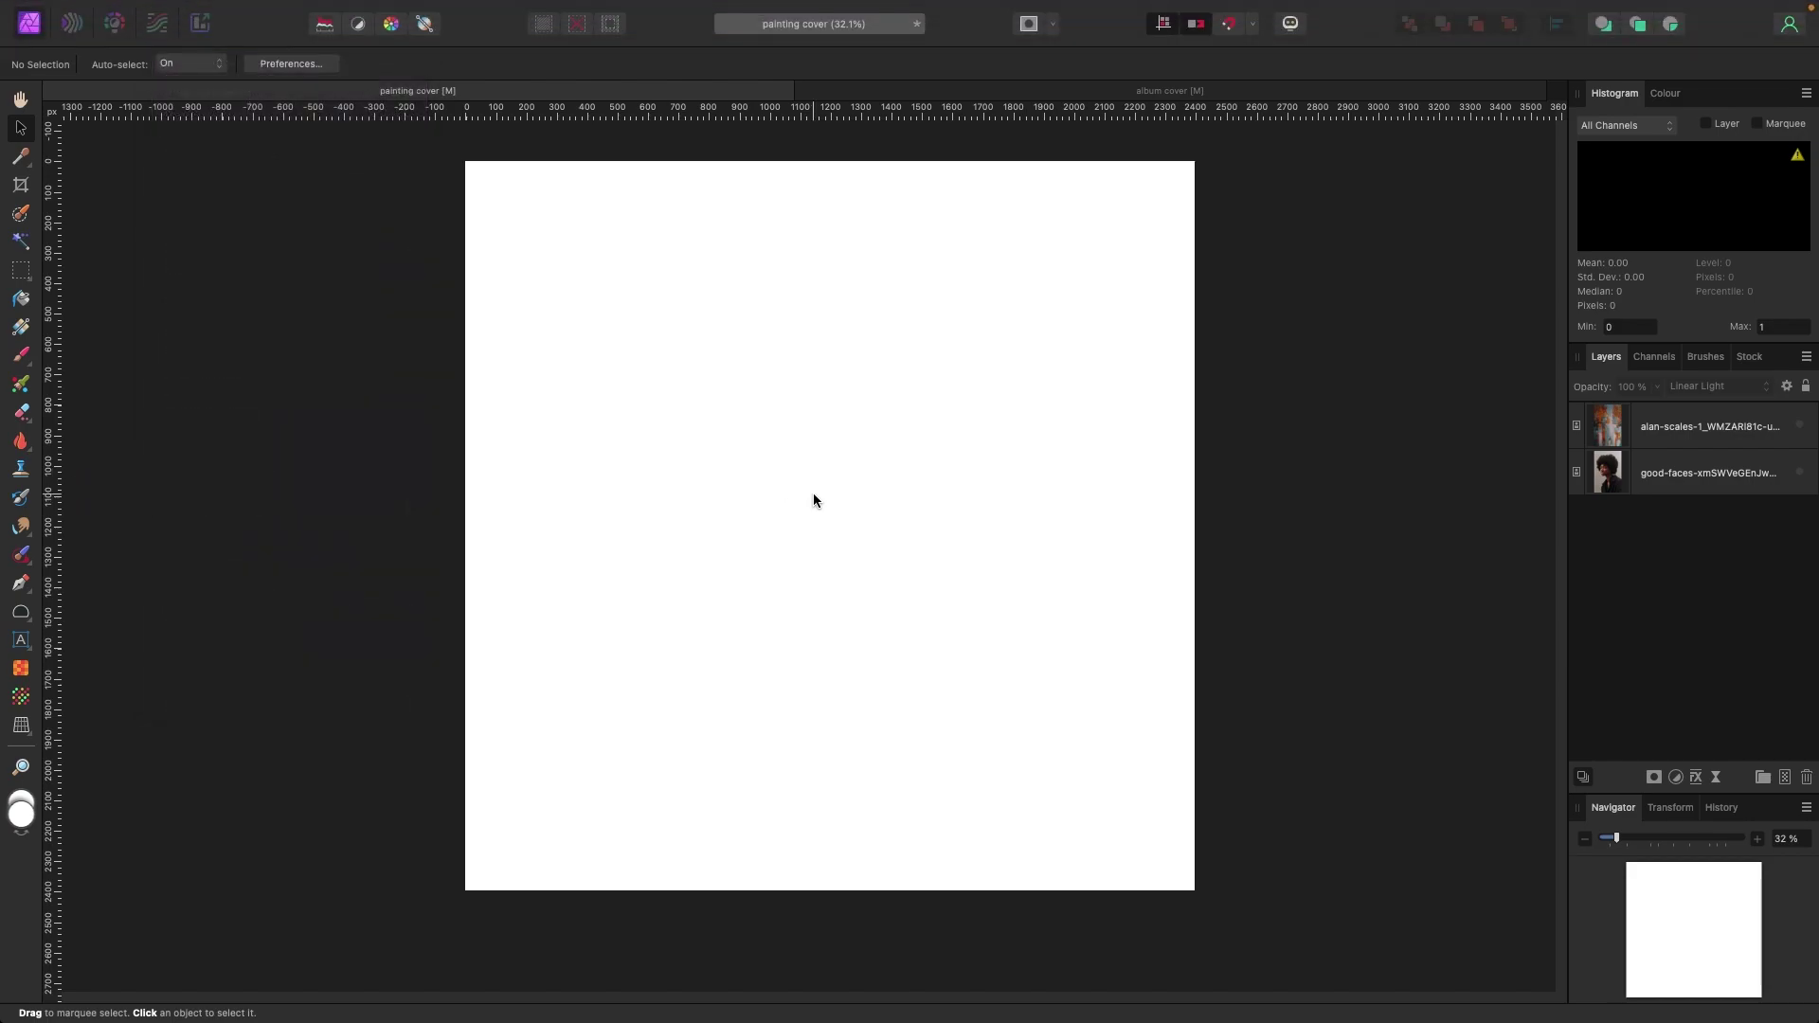
# Step: Make the portrait photo layer visible and shift the photo slightly to the left on the canvas
pyautogui.click(1656, 477)
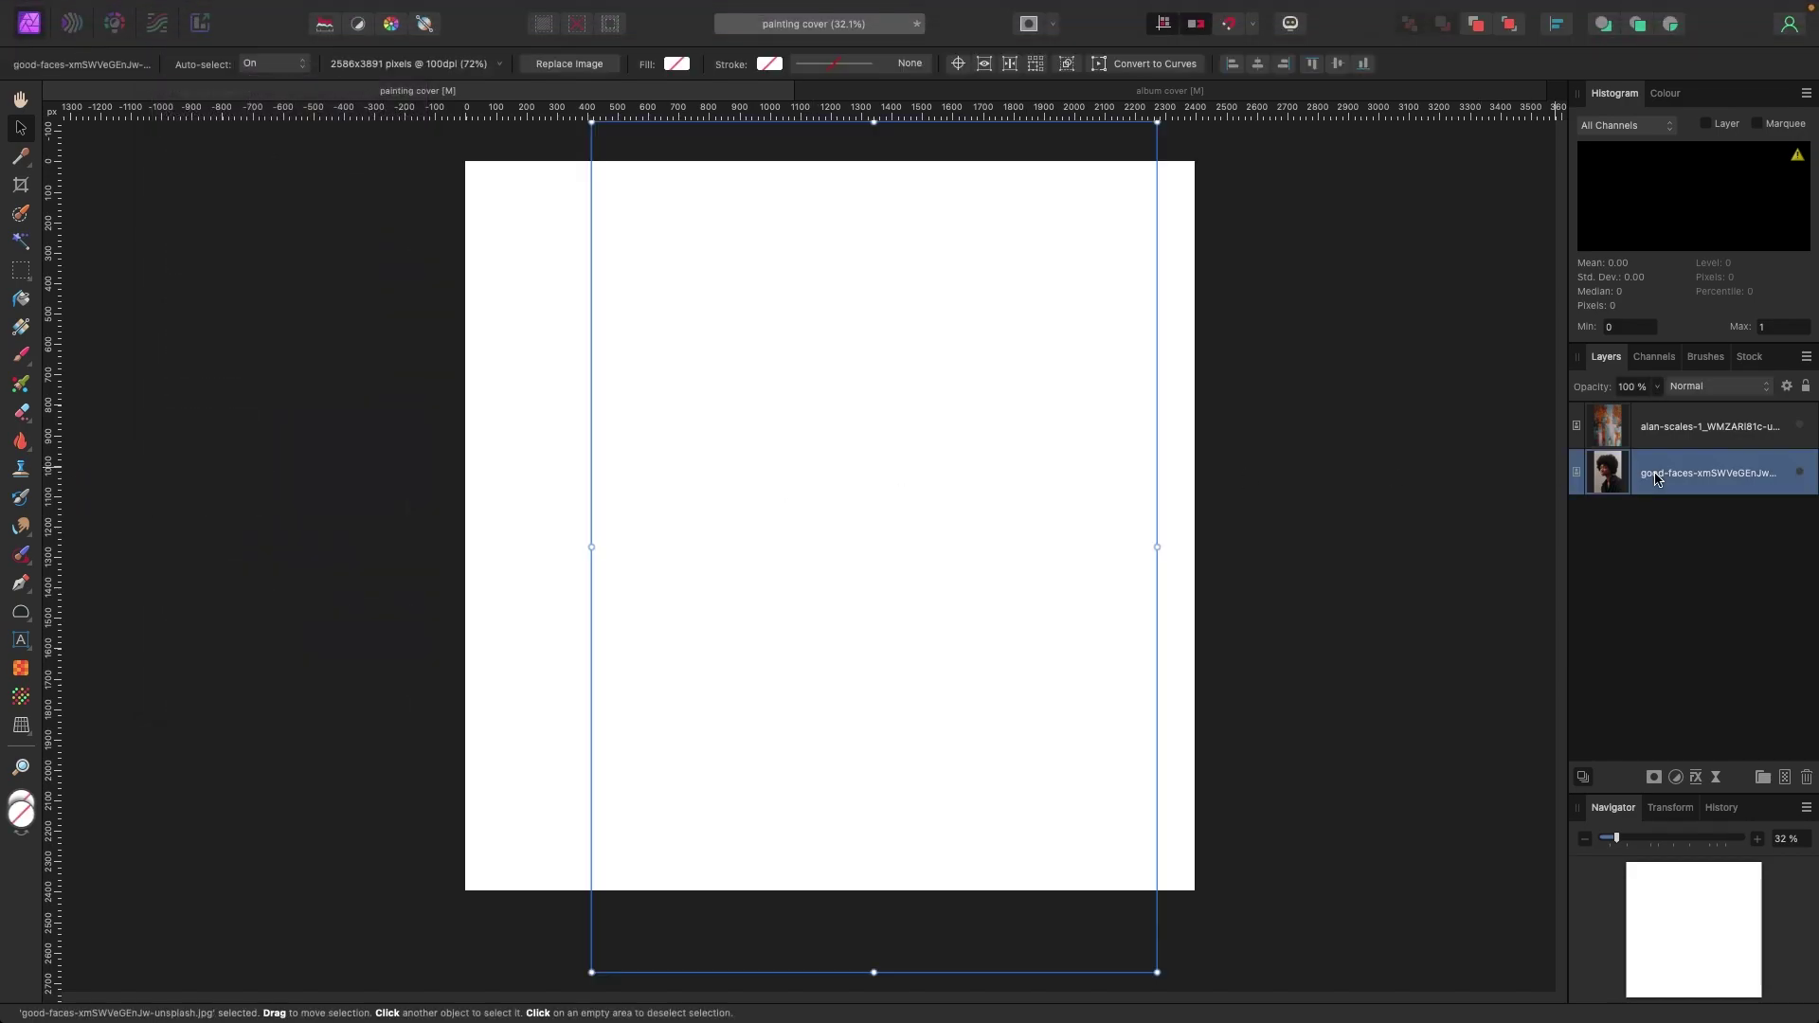
pyautogui.click(1799, 473)
pyautogui.moveTo(938, 499); pyautogui.dragTo(927, 499)
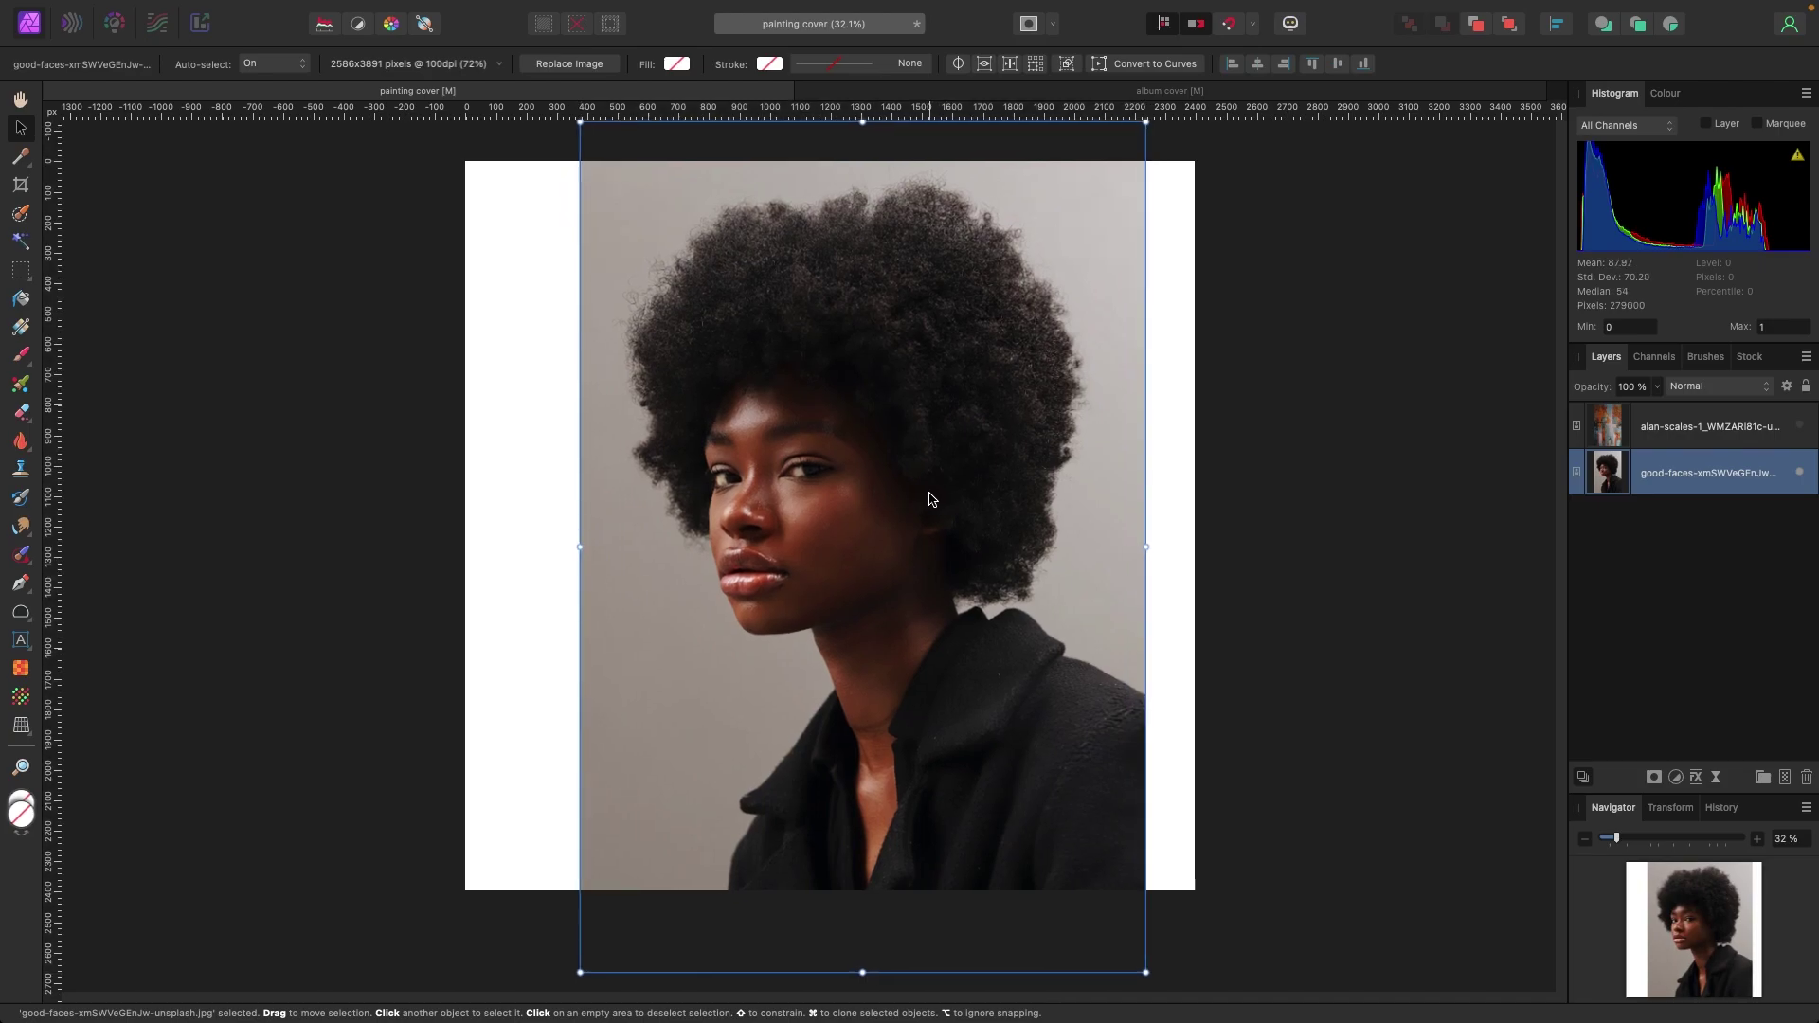
# Step: Select the woman's hair, face and coat against the grey background with the Selection Brush
pyautogui.hscroll(-2, 249, 308)
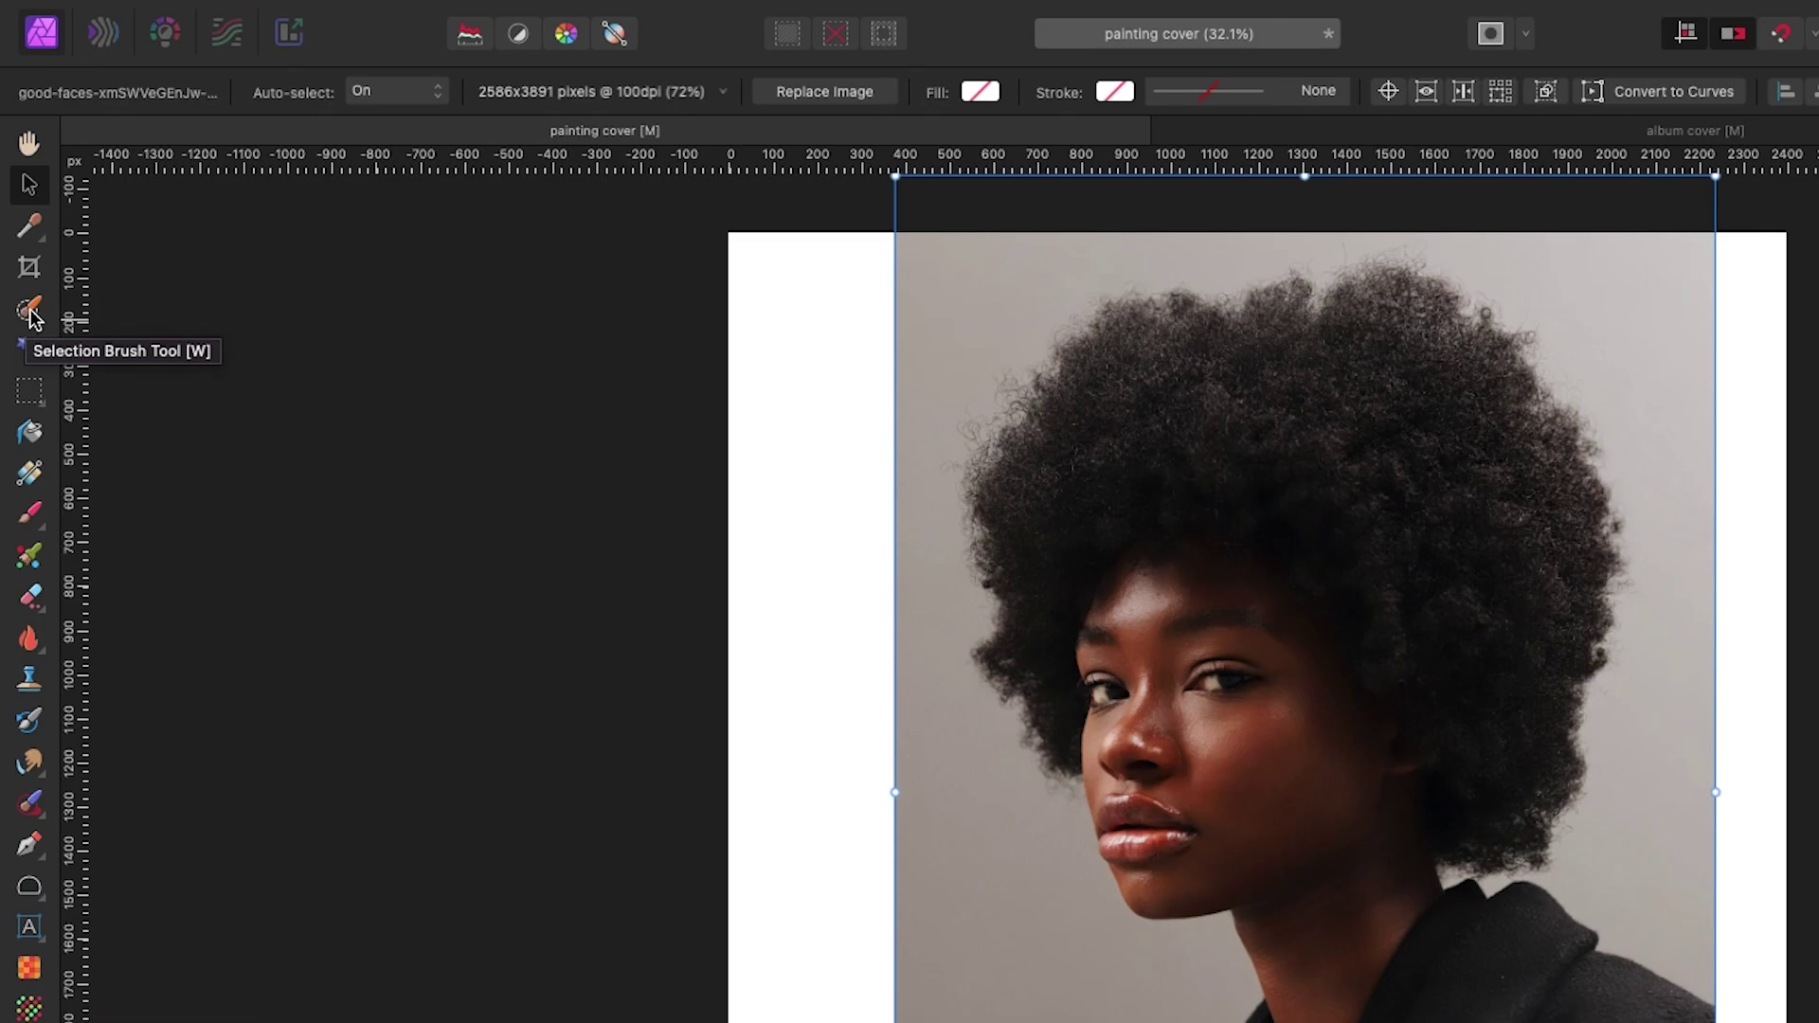
pyautogui.click(30, 315)
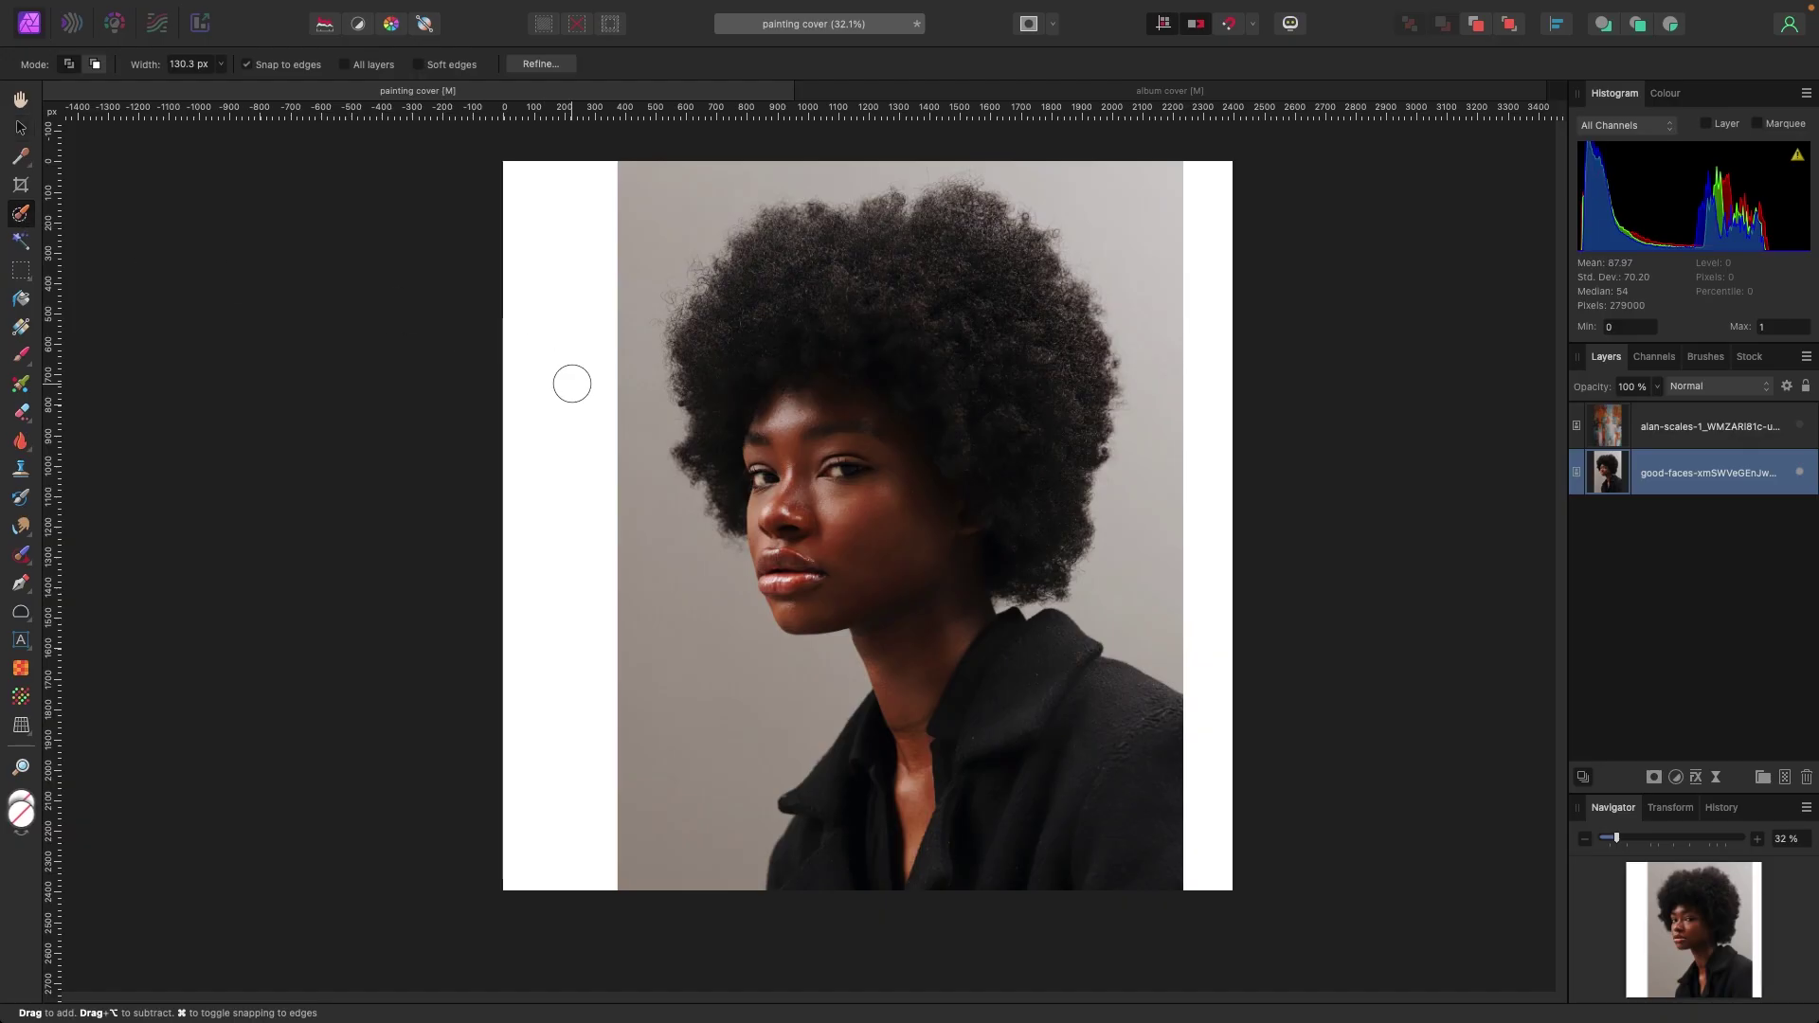
pyautogui.moveTo(909, 658)
pyautogui.mouseDown()
pyautogui.moveTo(869, 775)
pyautogui.moveTo(914, 659)
pyautogui.moveTo(723, 313)
pyautogui.moveTo(758, 237)
pyautogui.mouseUp()
pyautogui.moveTo(987, 269)
pyautogui.mouseDown()
pyautogui.moveTo(918, 280)
pyautogui.moveTo(954, 496)
pyautogui.moveTo(1104, 742)
pyautogui.moveTo(1077, 831)
pyautogui.mouseUp()
pyautogui.hscroll(1, 894, 514)
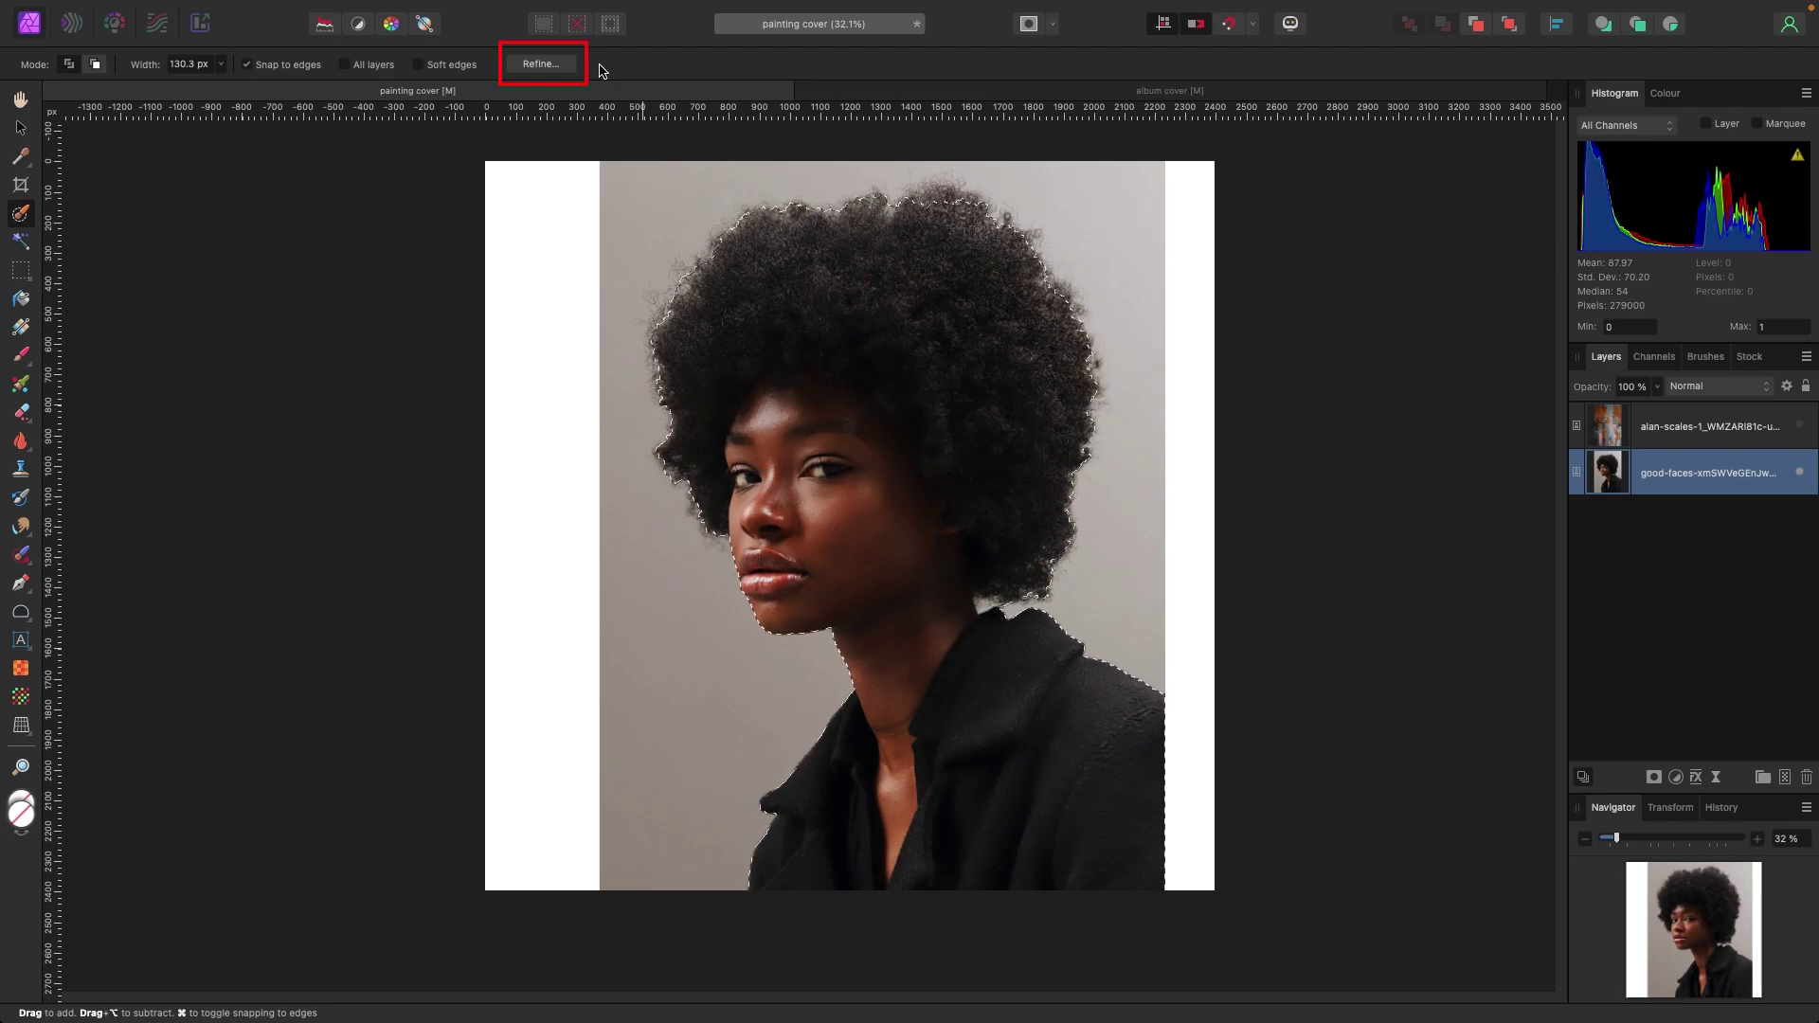
# Step: Refine the selection by painting around the hair edges with a 220 px Matte adjustment brush
pyautogui.click(553, 67)
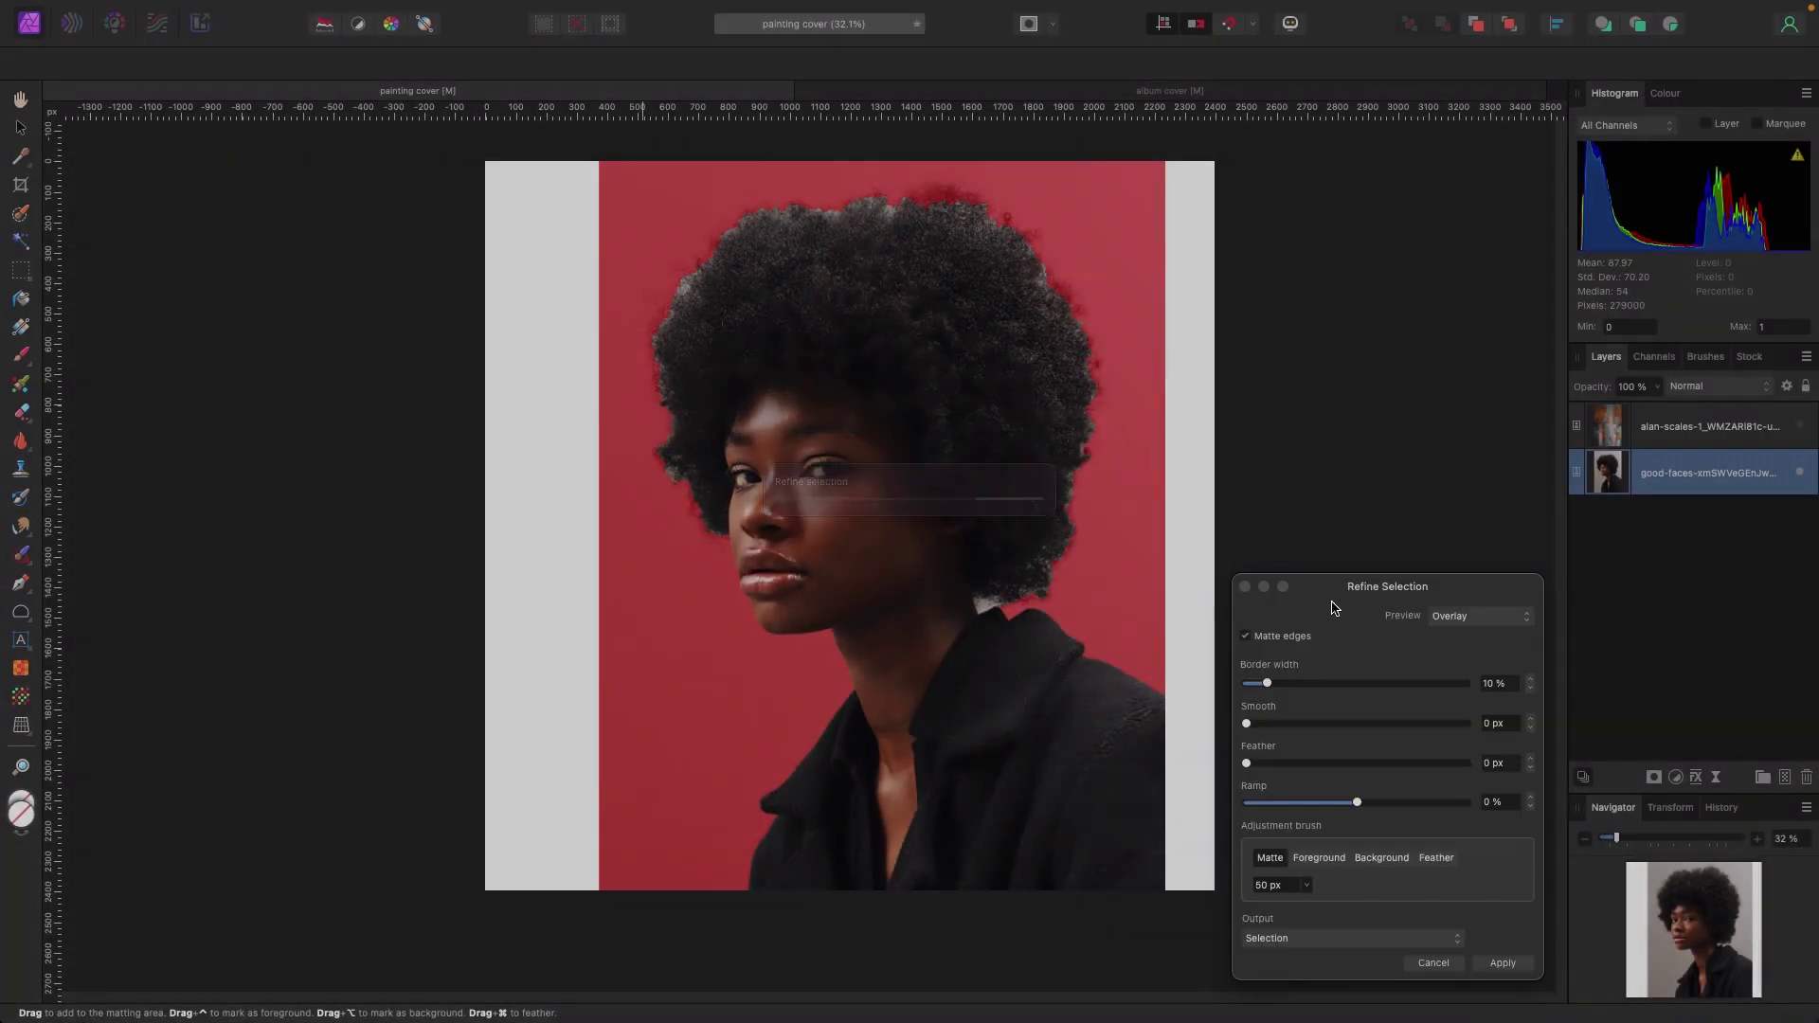
pyautogui.moveTo(1335, 588); pyautogui.dragTo(1277, 397)
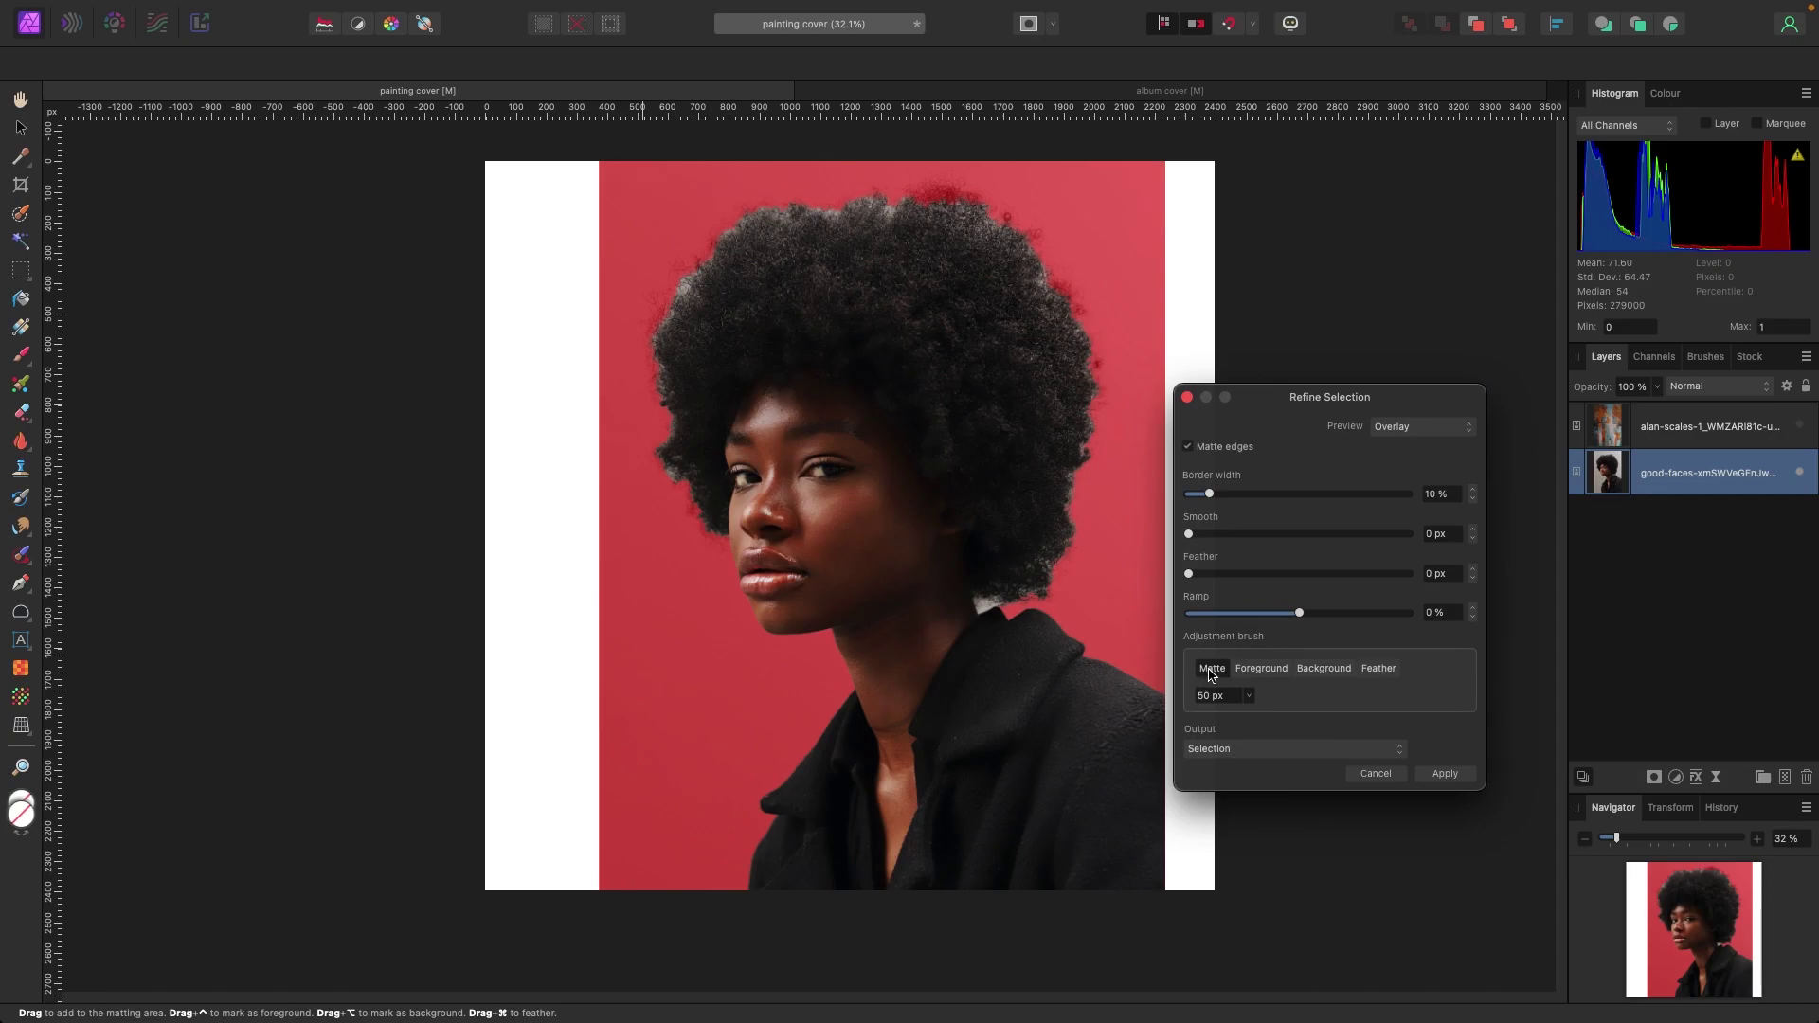
pyautogui.click(1249, 695)
pyautogui.moveTo(1250, 715); pyautogui.dragTo(1280, 713)
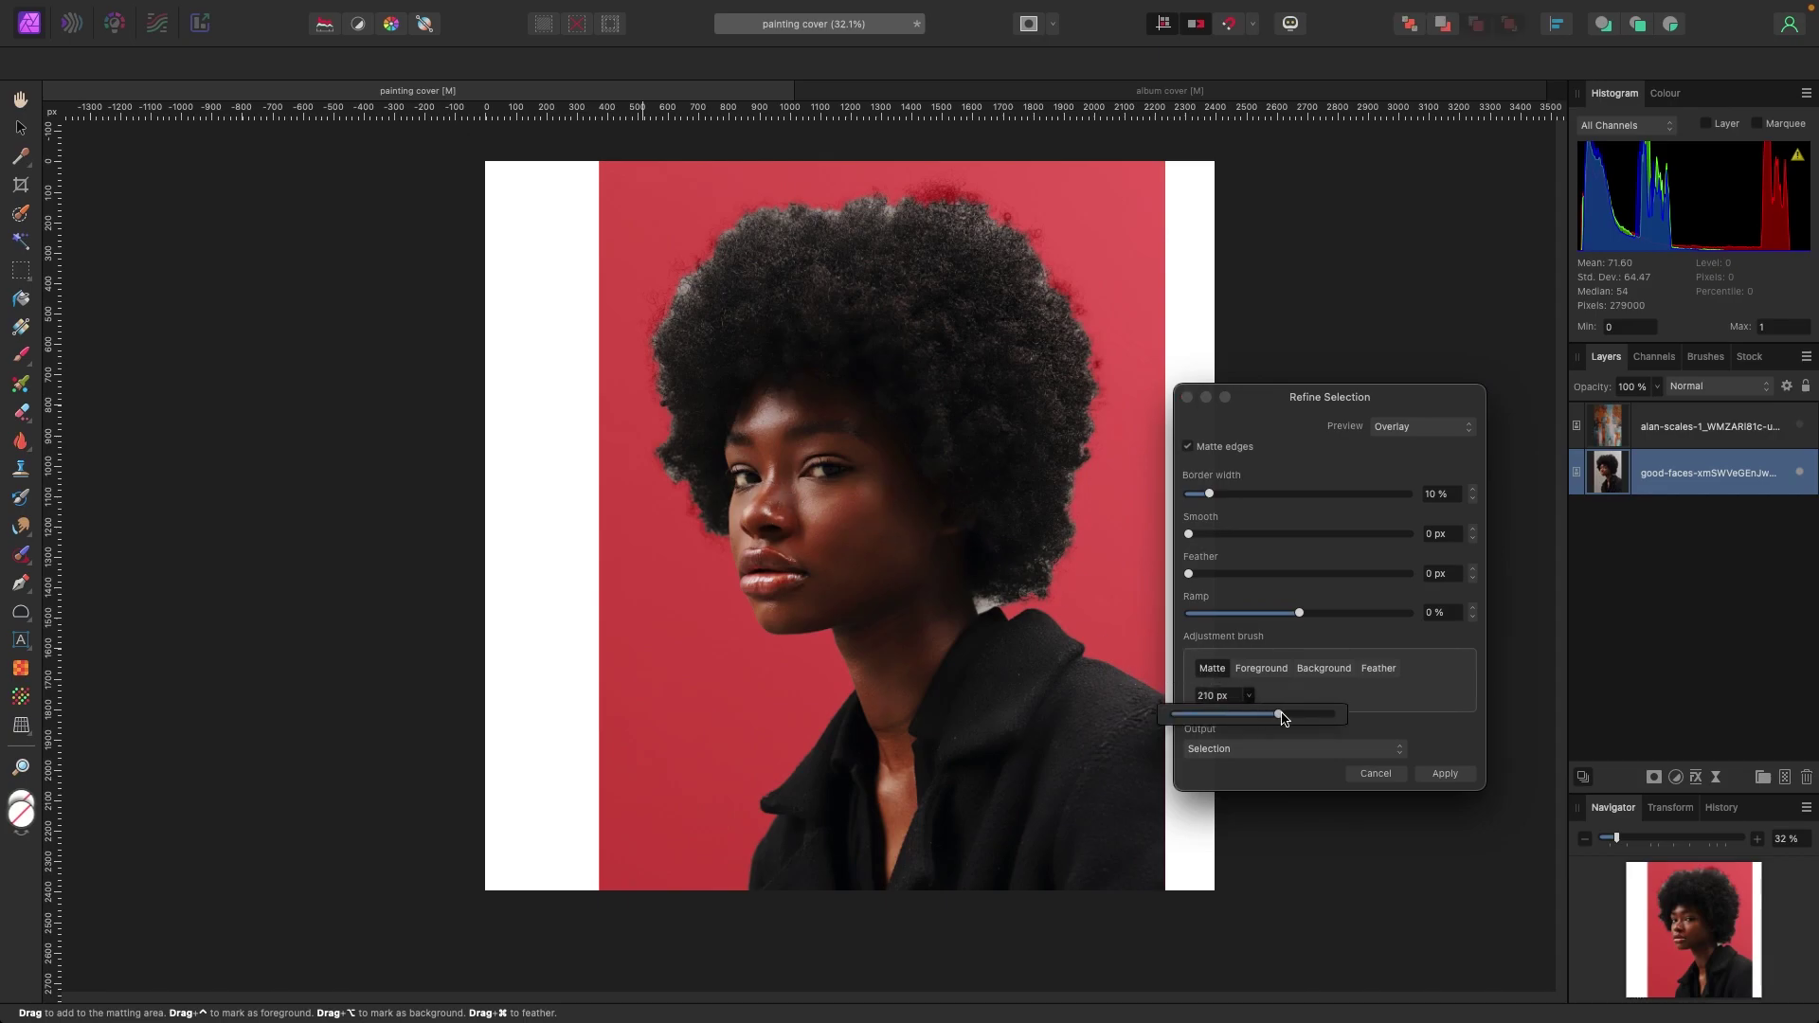
pyautogui.moveTo(699, 517)
pyautogui.mouseDown()
pyautogui.moveTo(664, 439)
pyautogui.moveTo(658, 336)
pyautogui.moveTo(688, 256)
pyautogui.moveTo(933, 200)
pyautogui.moveTo(1023, 224)
pyautogui.moveTo(1078, 376)
pyautogui.moveTo(1080, 471)
pyautogui.moveTo(1037, 577)
pyautogui.moveTo(983, 595)
pyautogui.mouseUp()
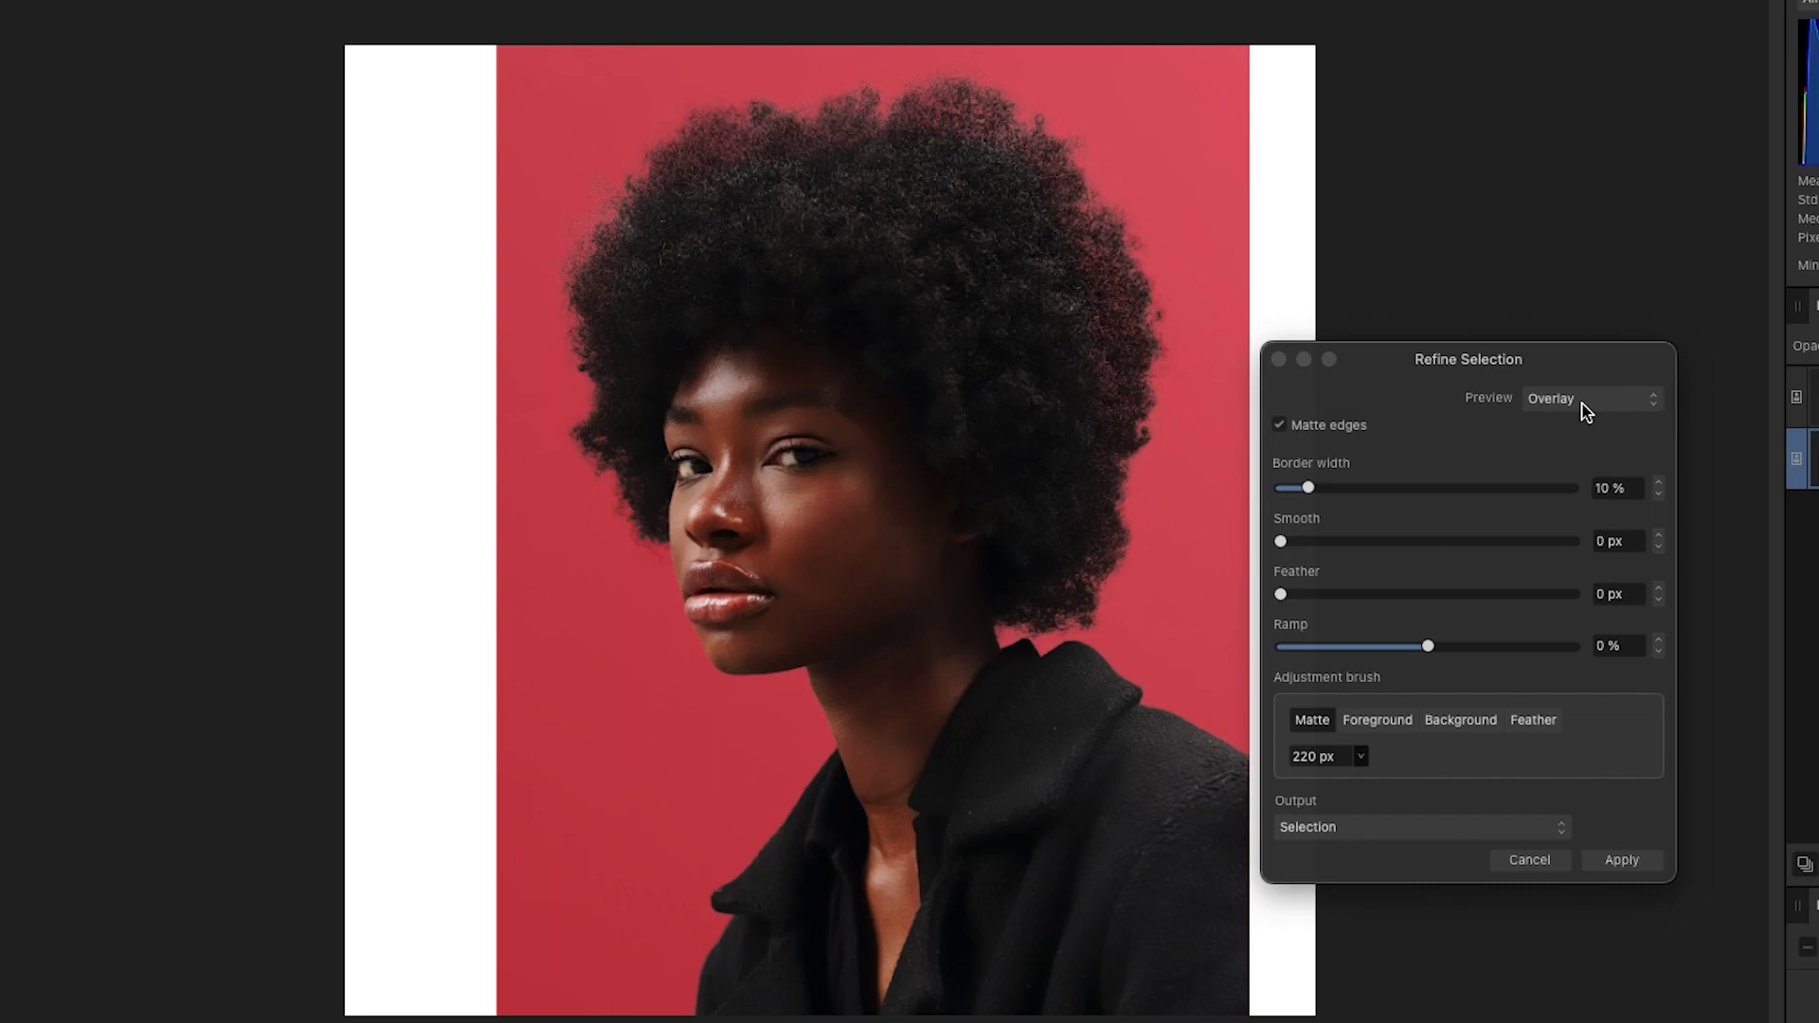
# Step: Preview the refinement as White matte and apply it with the output set to New layer
pyautogui.click(1585, 409)
pyautogui.click(1577, 460)
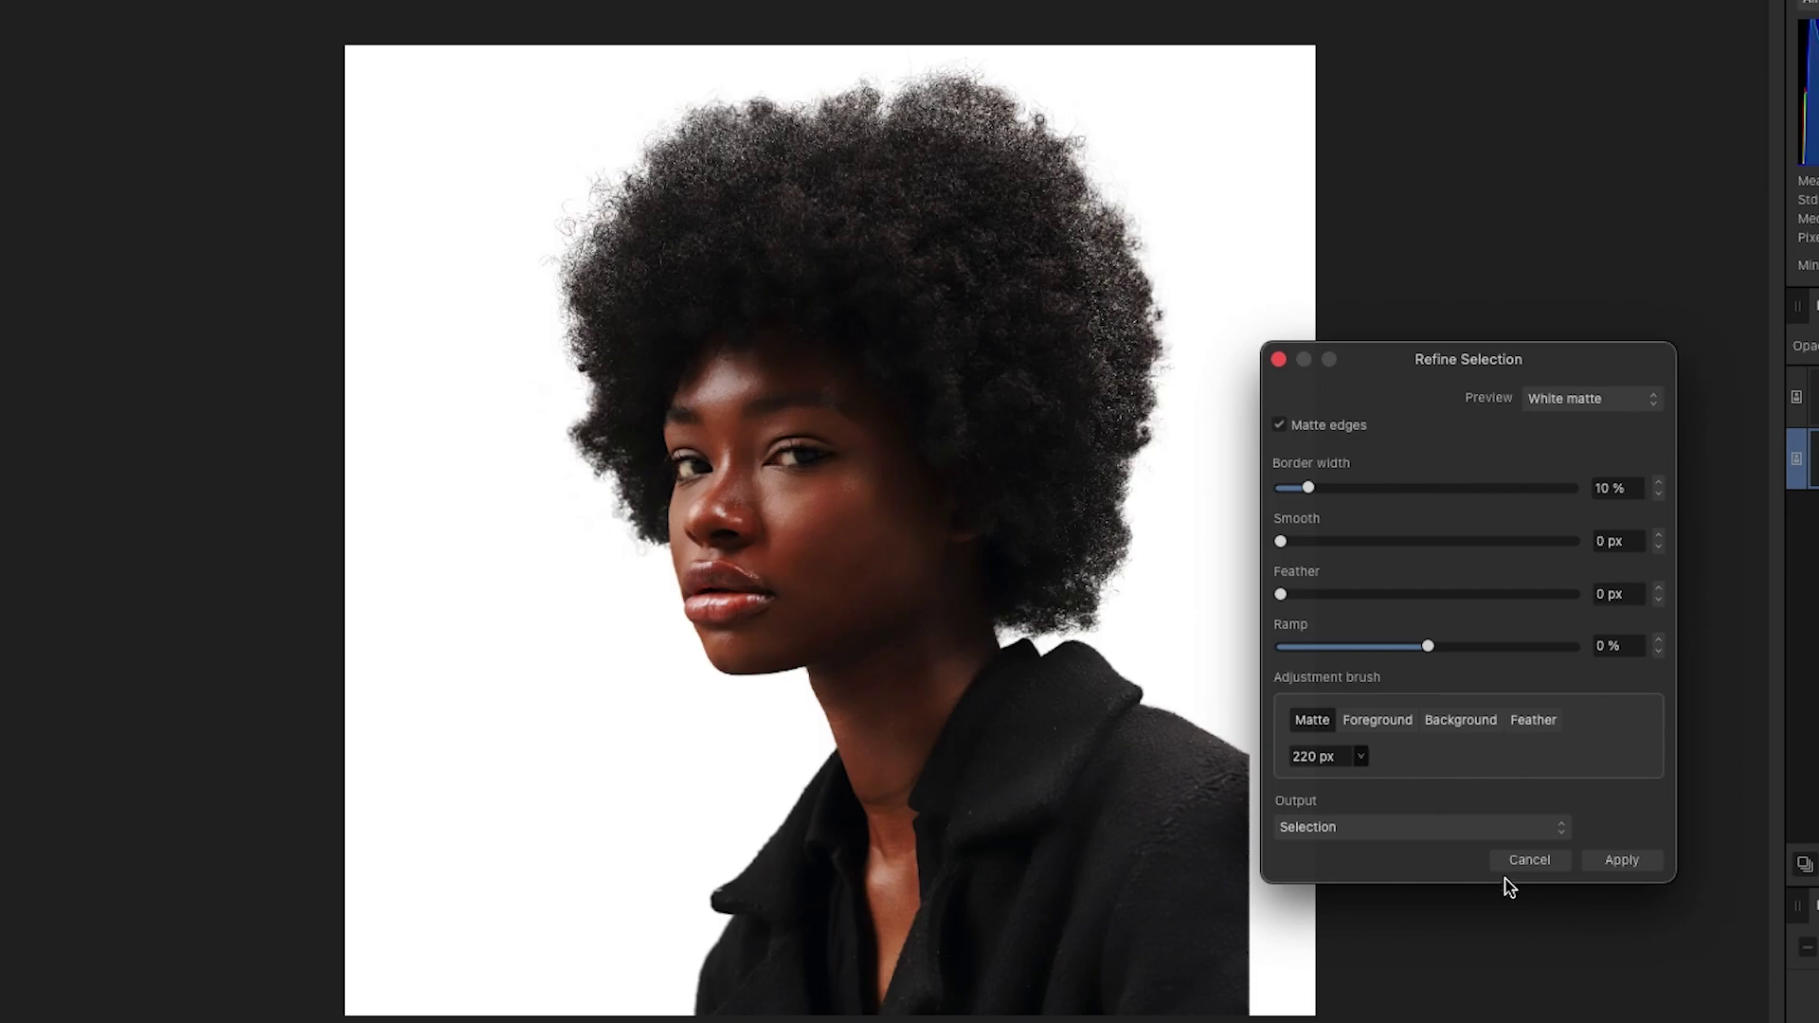
pyautogui.click(1483, 833)
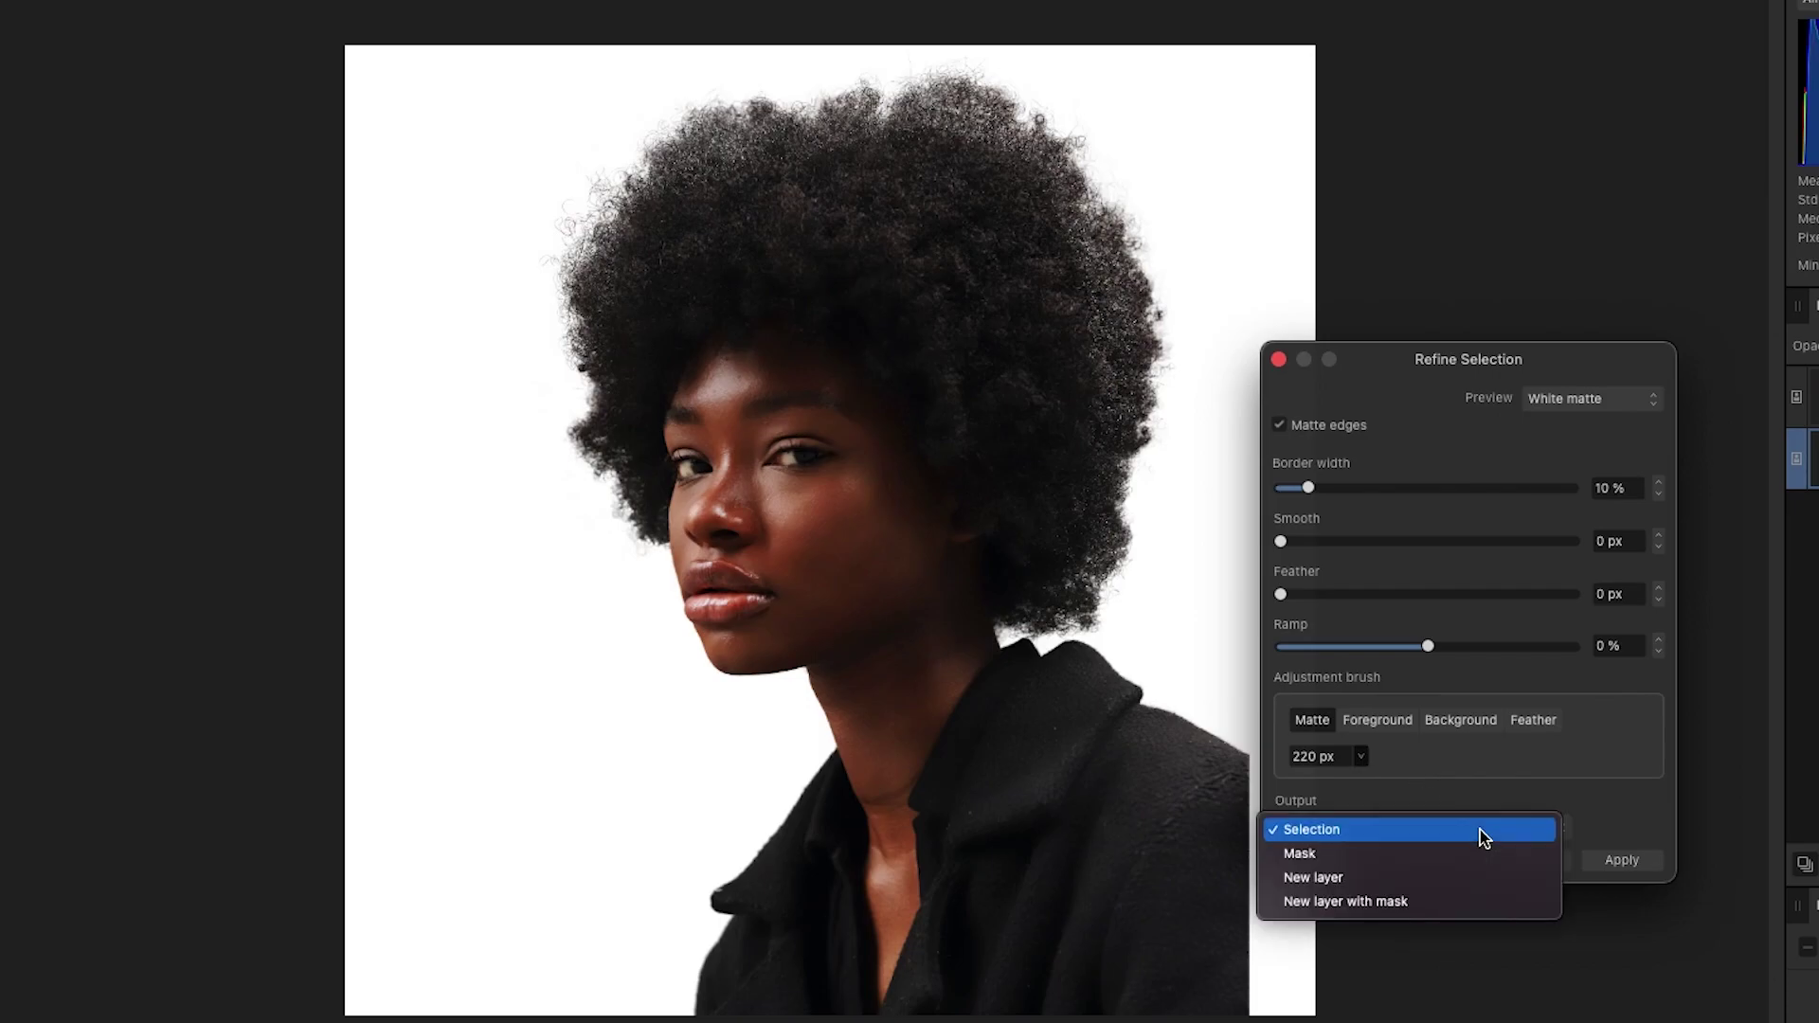
pyautogui.click(1374, 881)
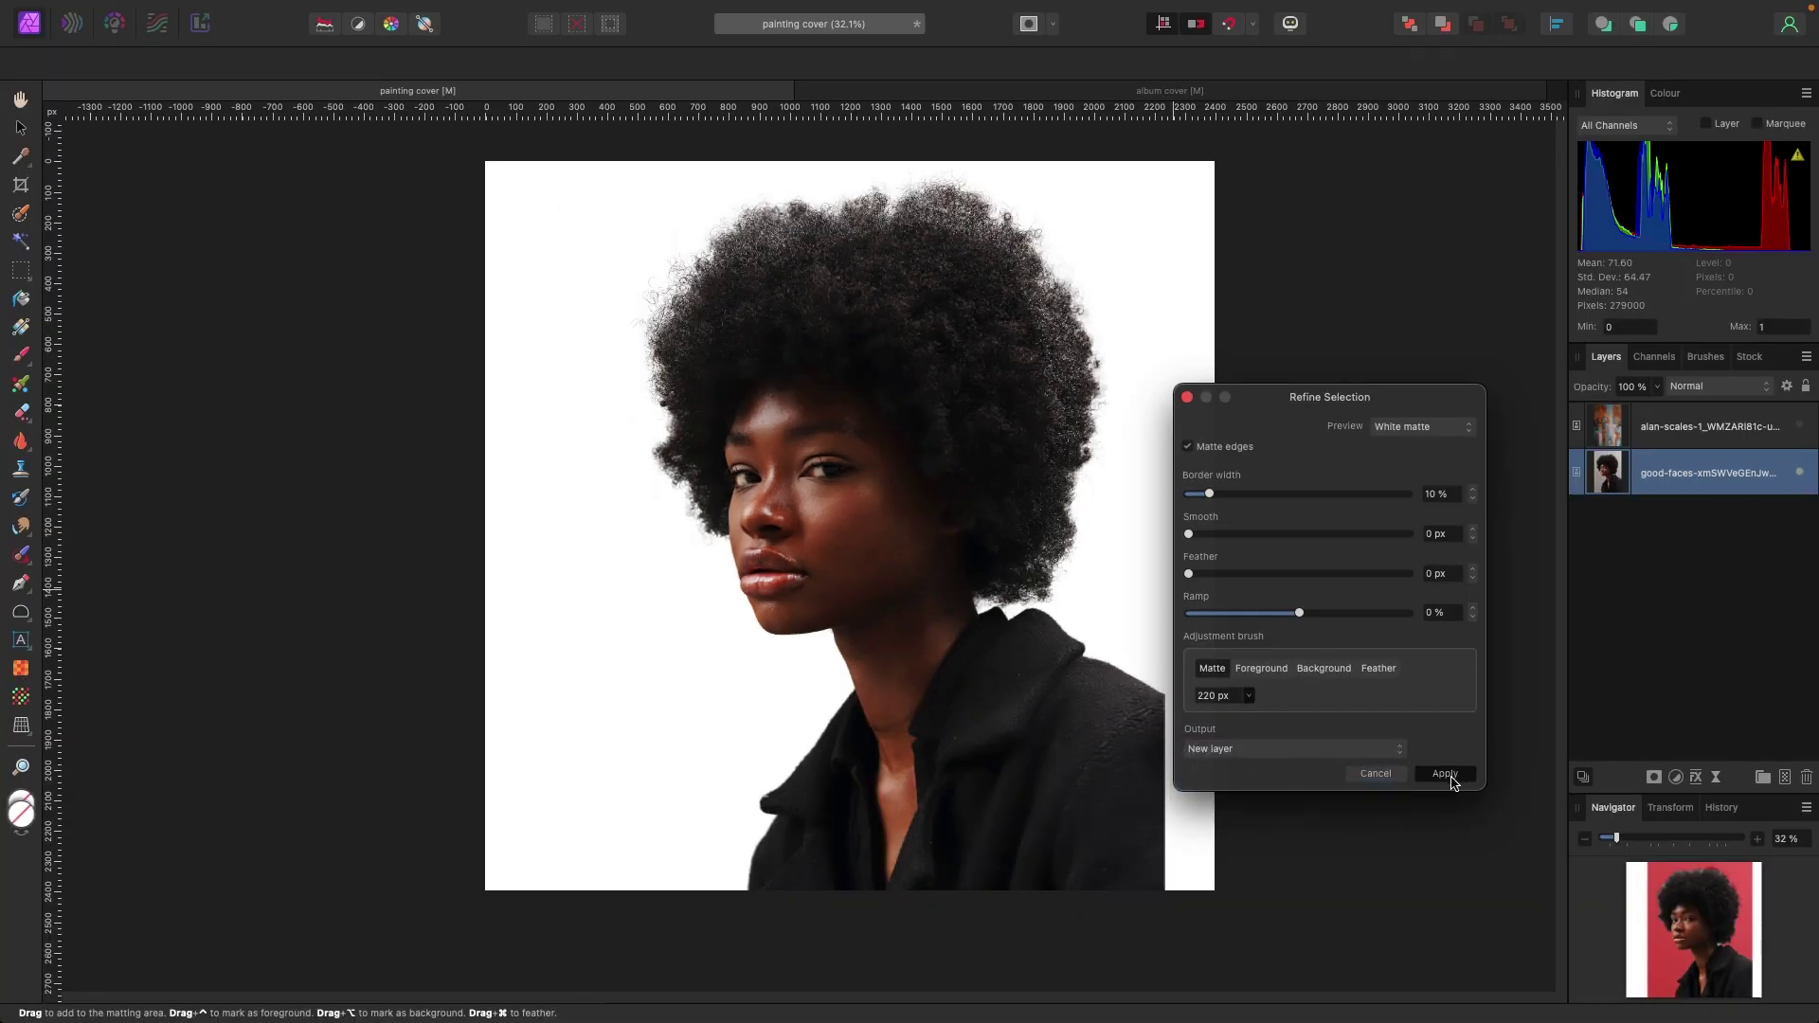
pyautogui.click(1445, 775)
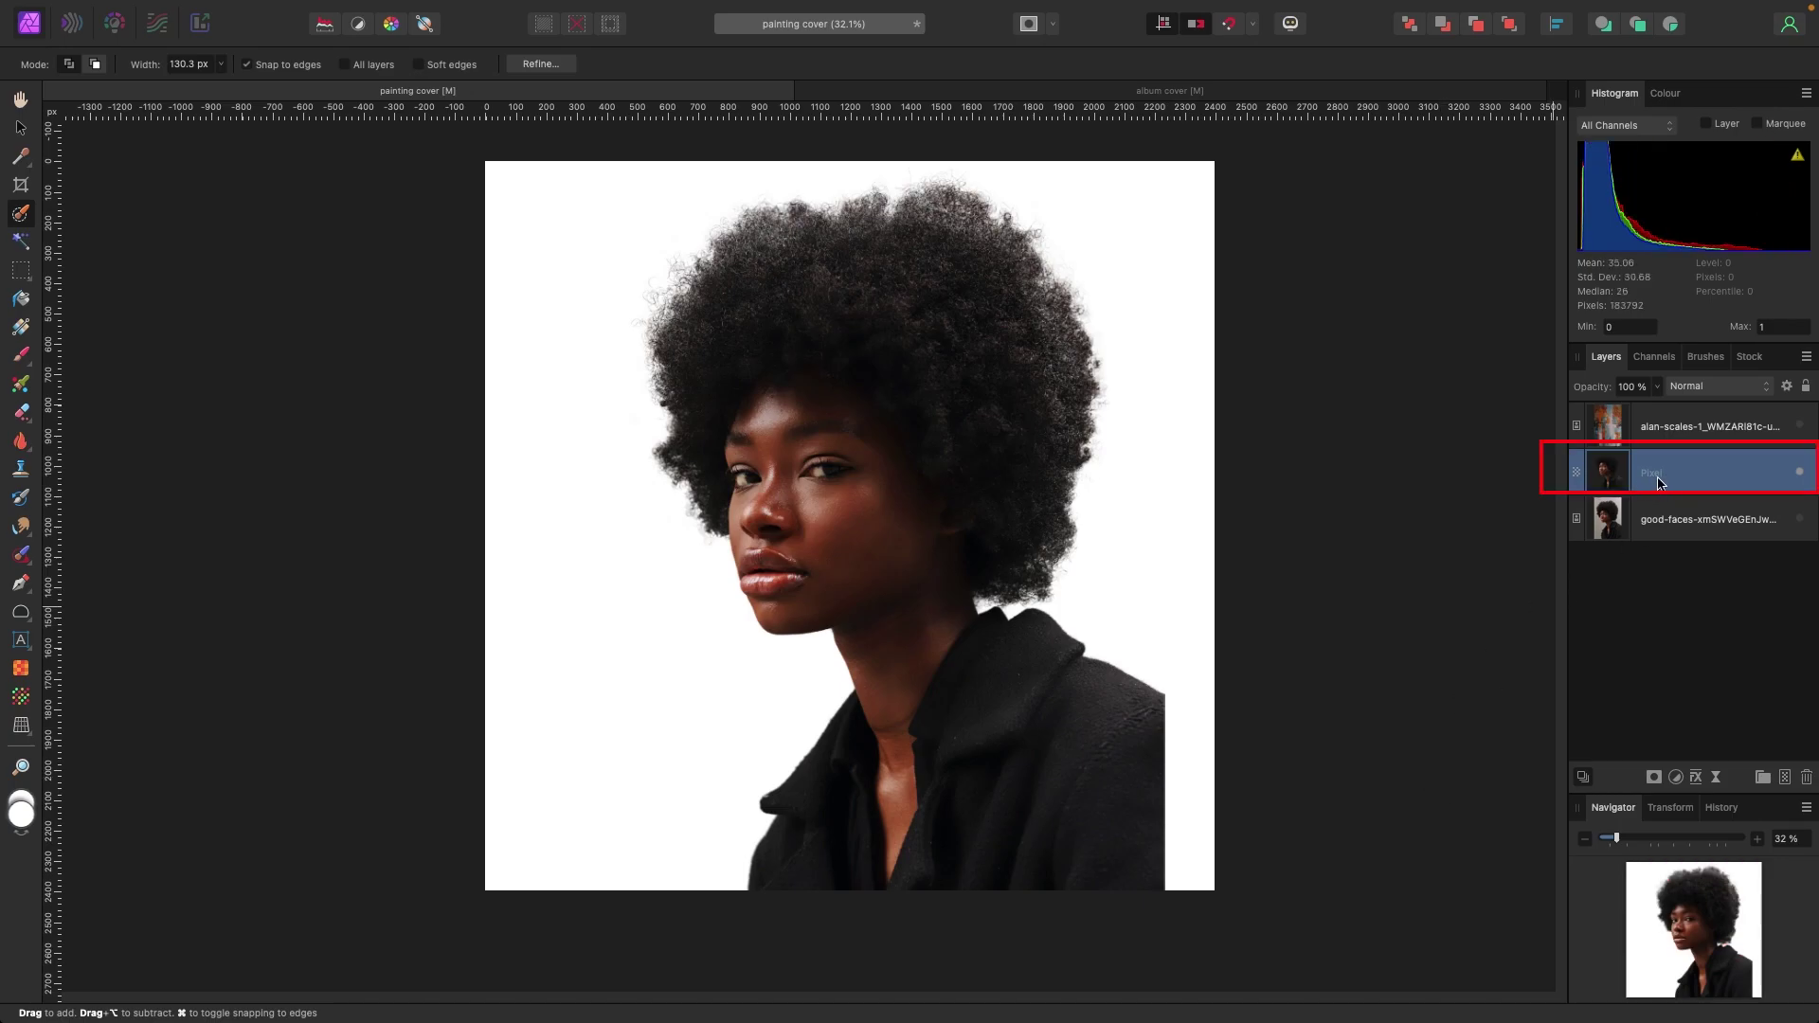
# Step: Delete the original portrait photo layer and rename the cut-out layer as new model
pyautogui.click(1682, 530)
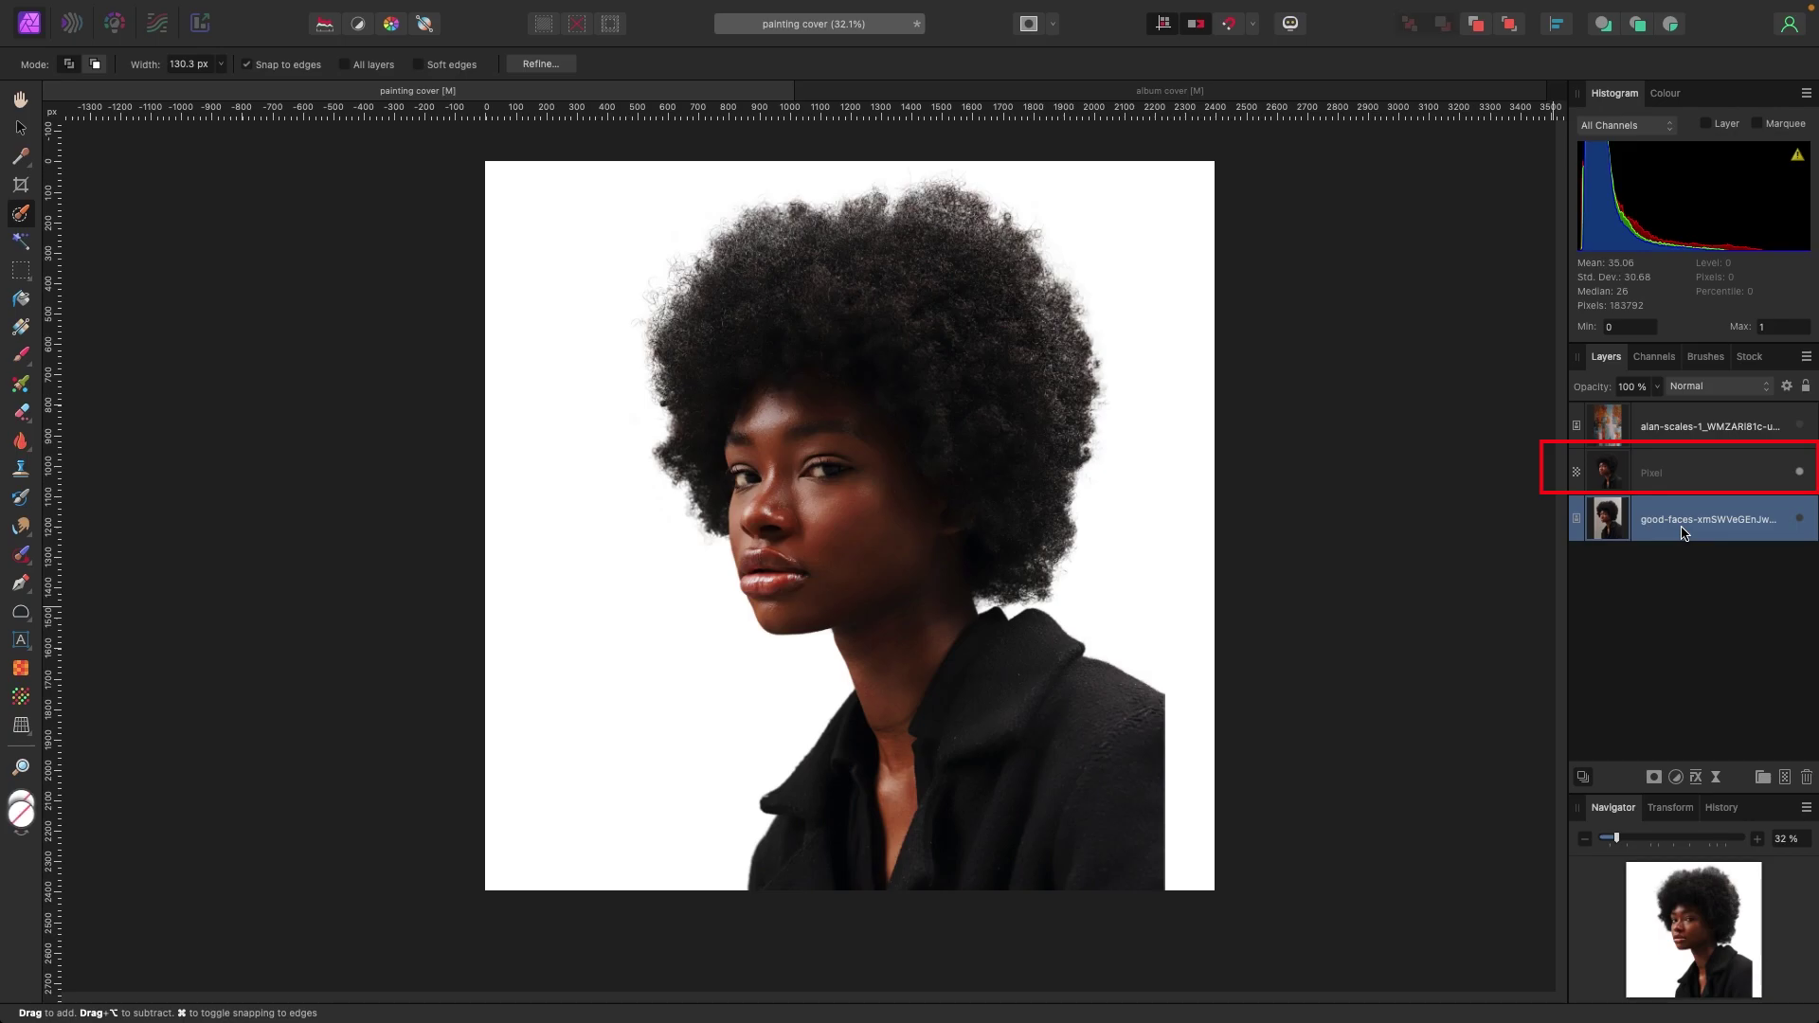
pyautogui.press('Delete')
pyautogui.doubleClick(1655, 477)
pyautogui.write('new model')
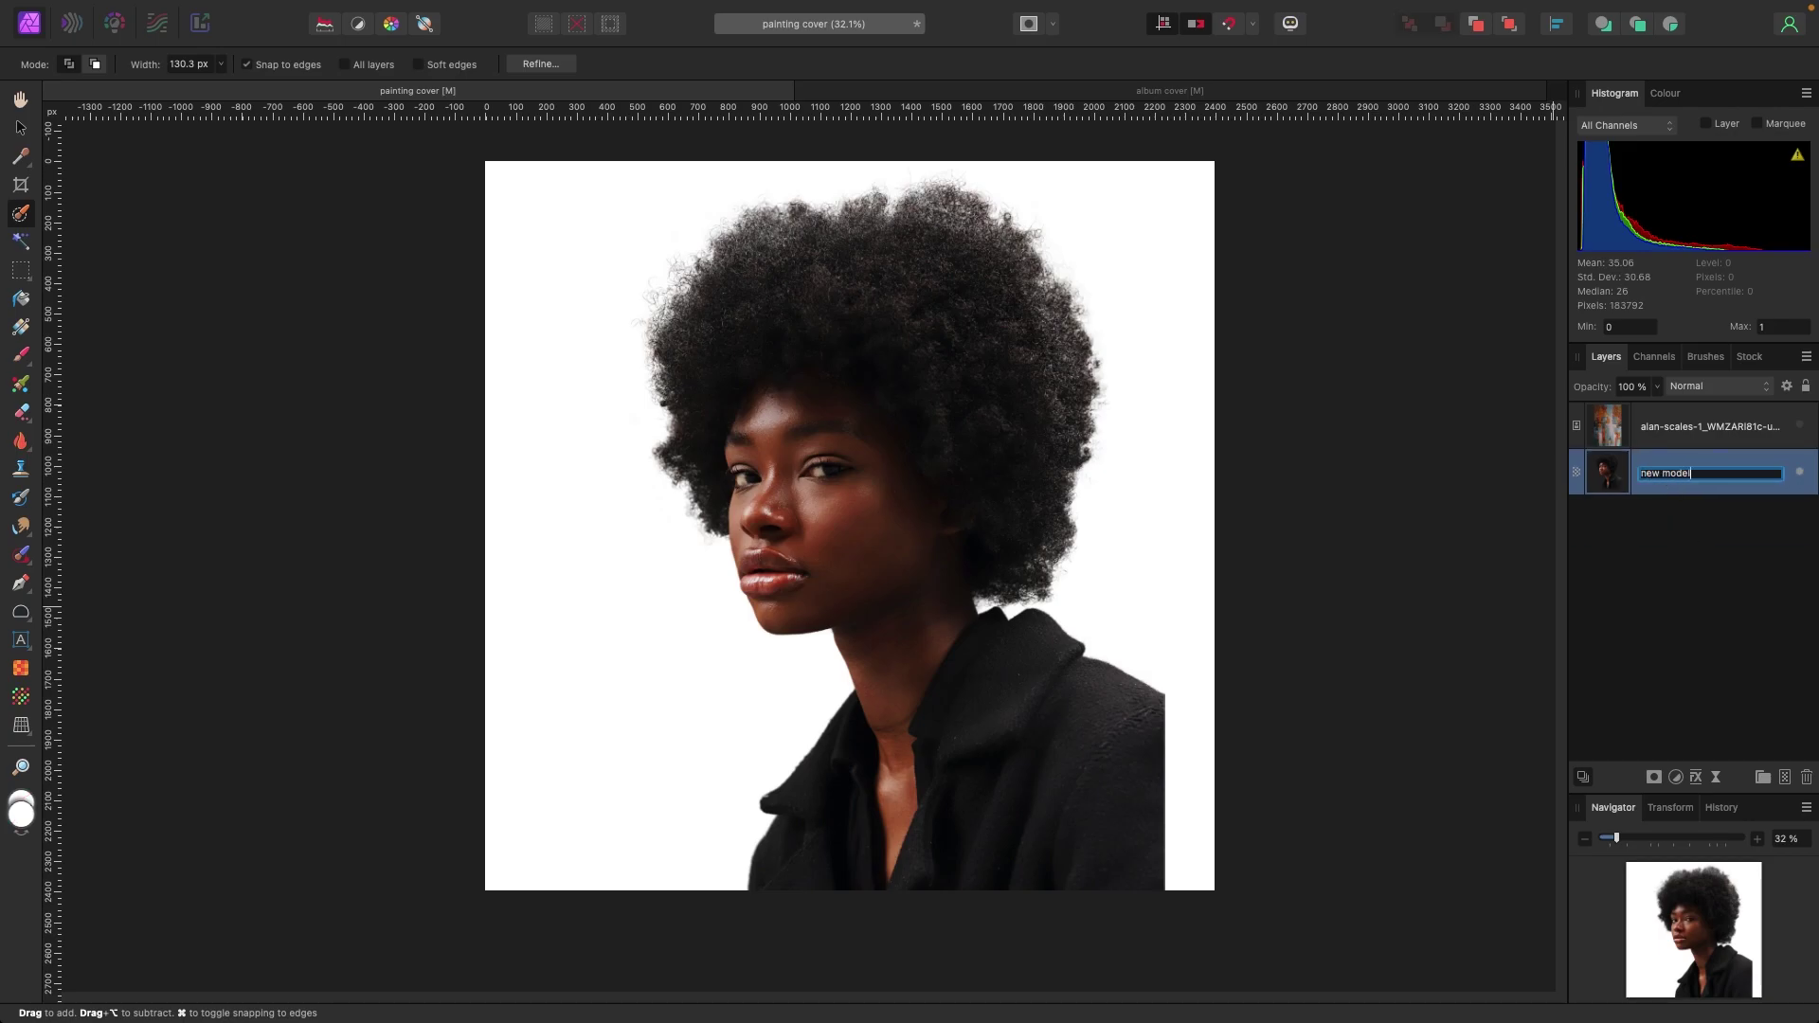
# Step: Move the cut-out woman to the right on the canvas and show the painting layer in place of hers
pyautogui.click(21, 126)
pyautogui.press('Return')
pyautogui.moveTo(910, 481); pyautogui.dragTo(975, 481)
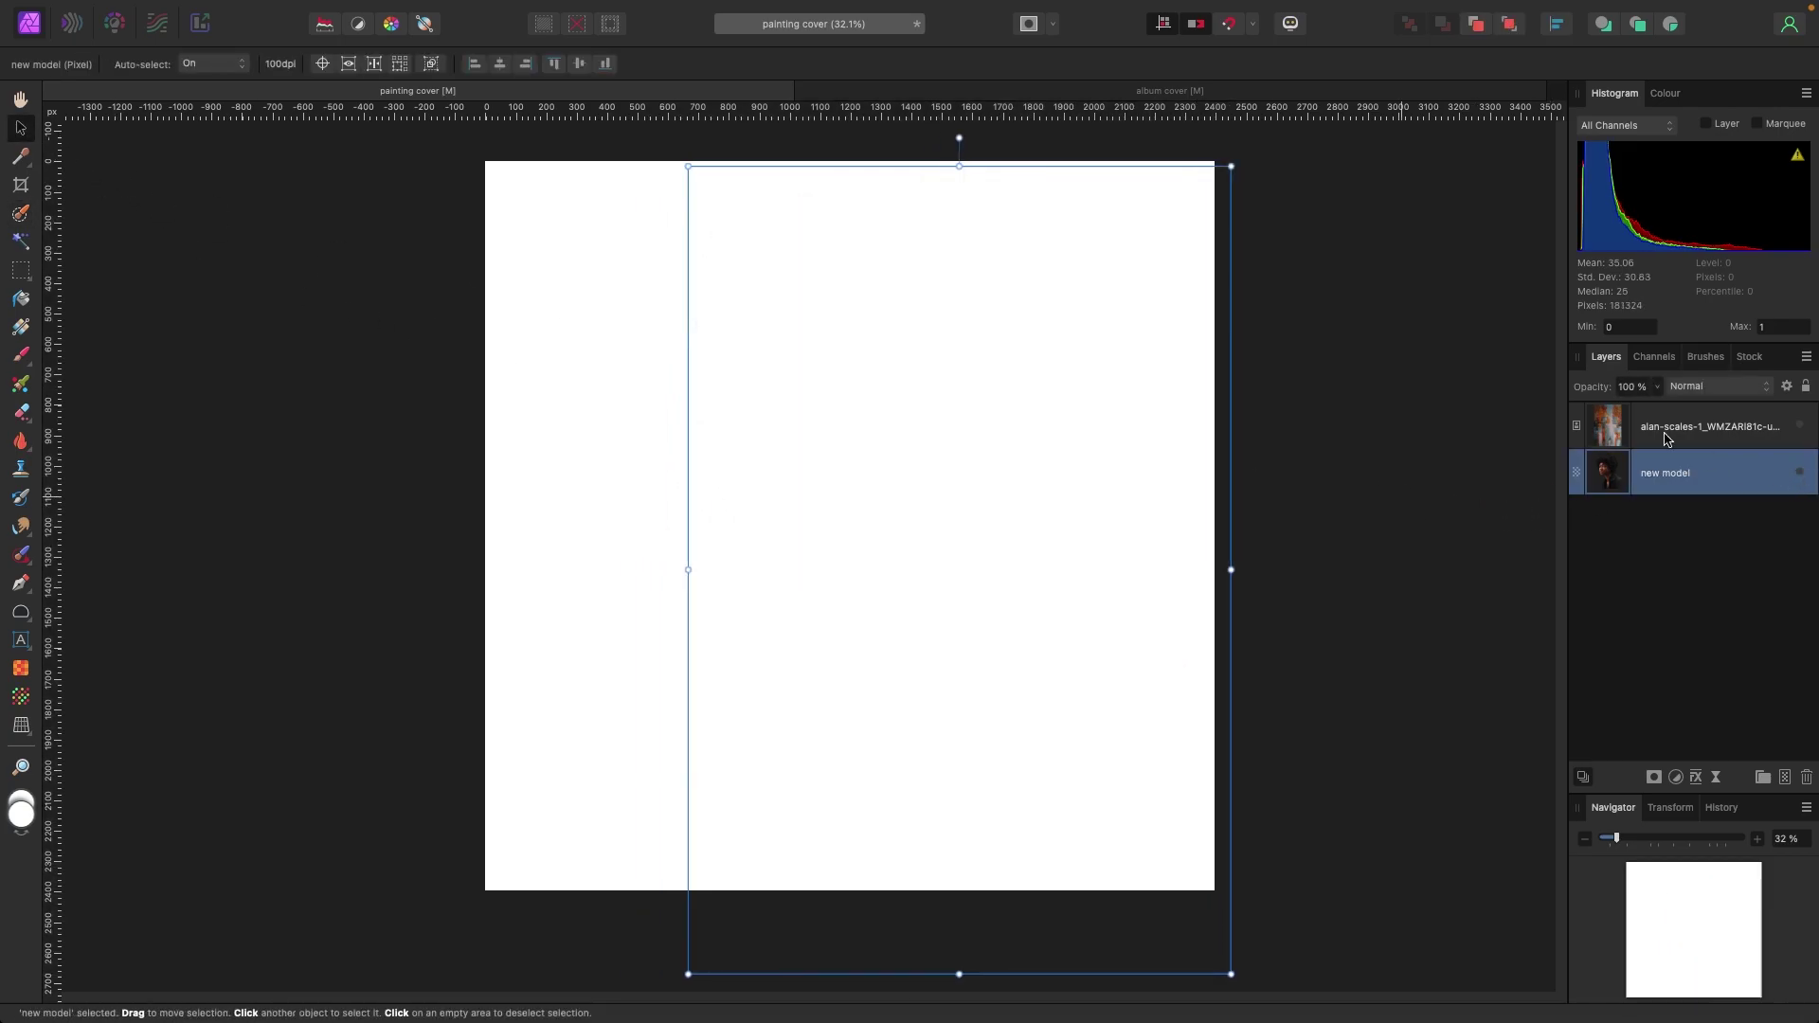
pyautogui.click(1799, 426)
# Step: Rename the painting image layer as oil painting
pyautogui.click(1713, 439)
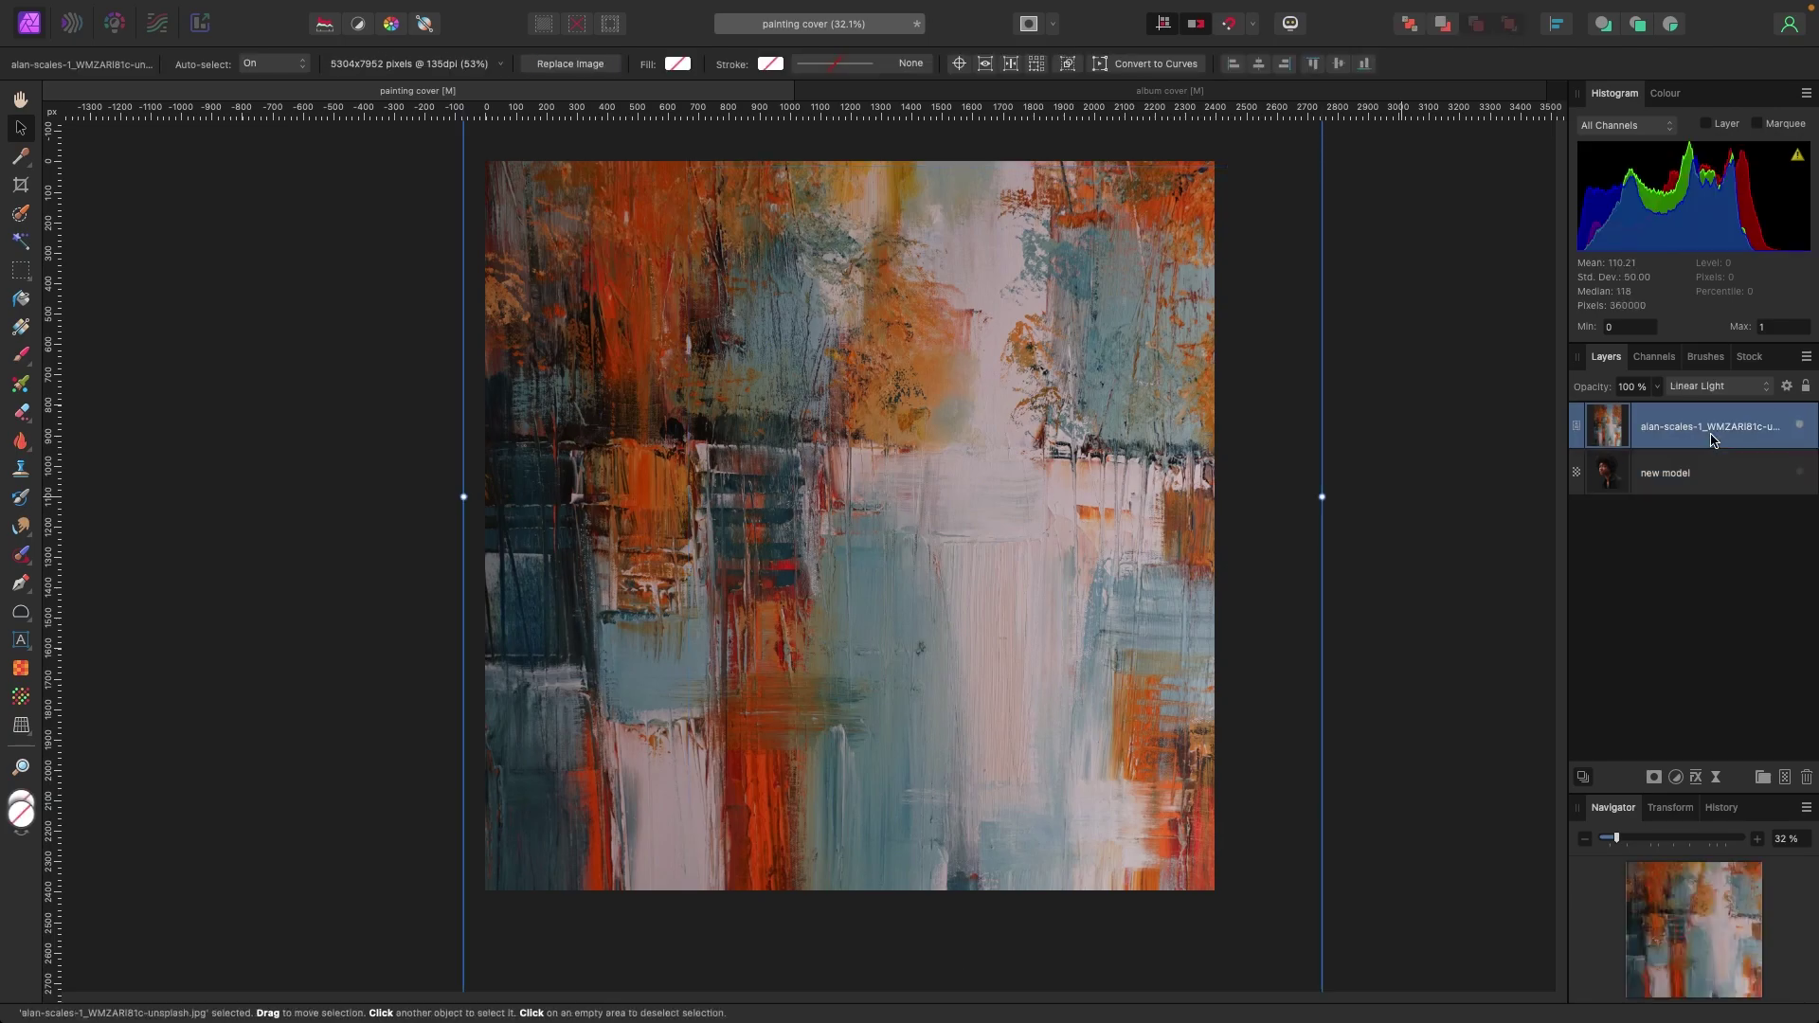
pyautogui.doubleClick(1702, 433)
pyautogui.write('oil painting')
pyautogui.click(1343, 444)
pyautogui.click(1044, 491)
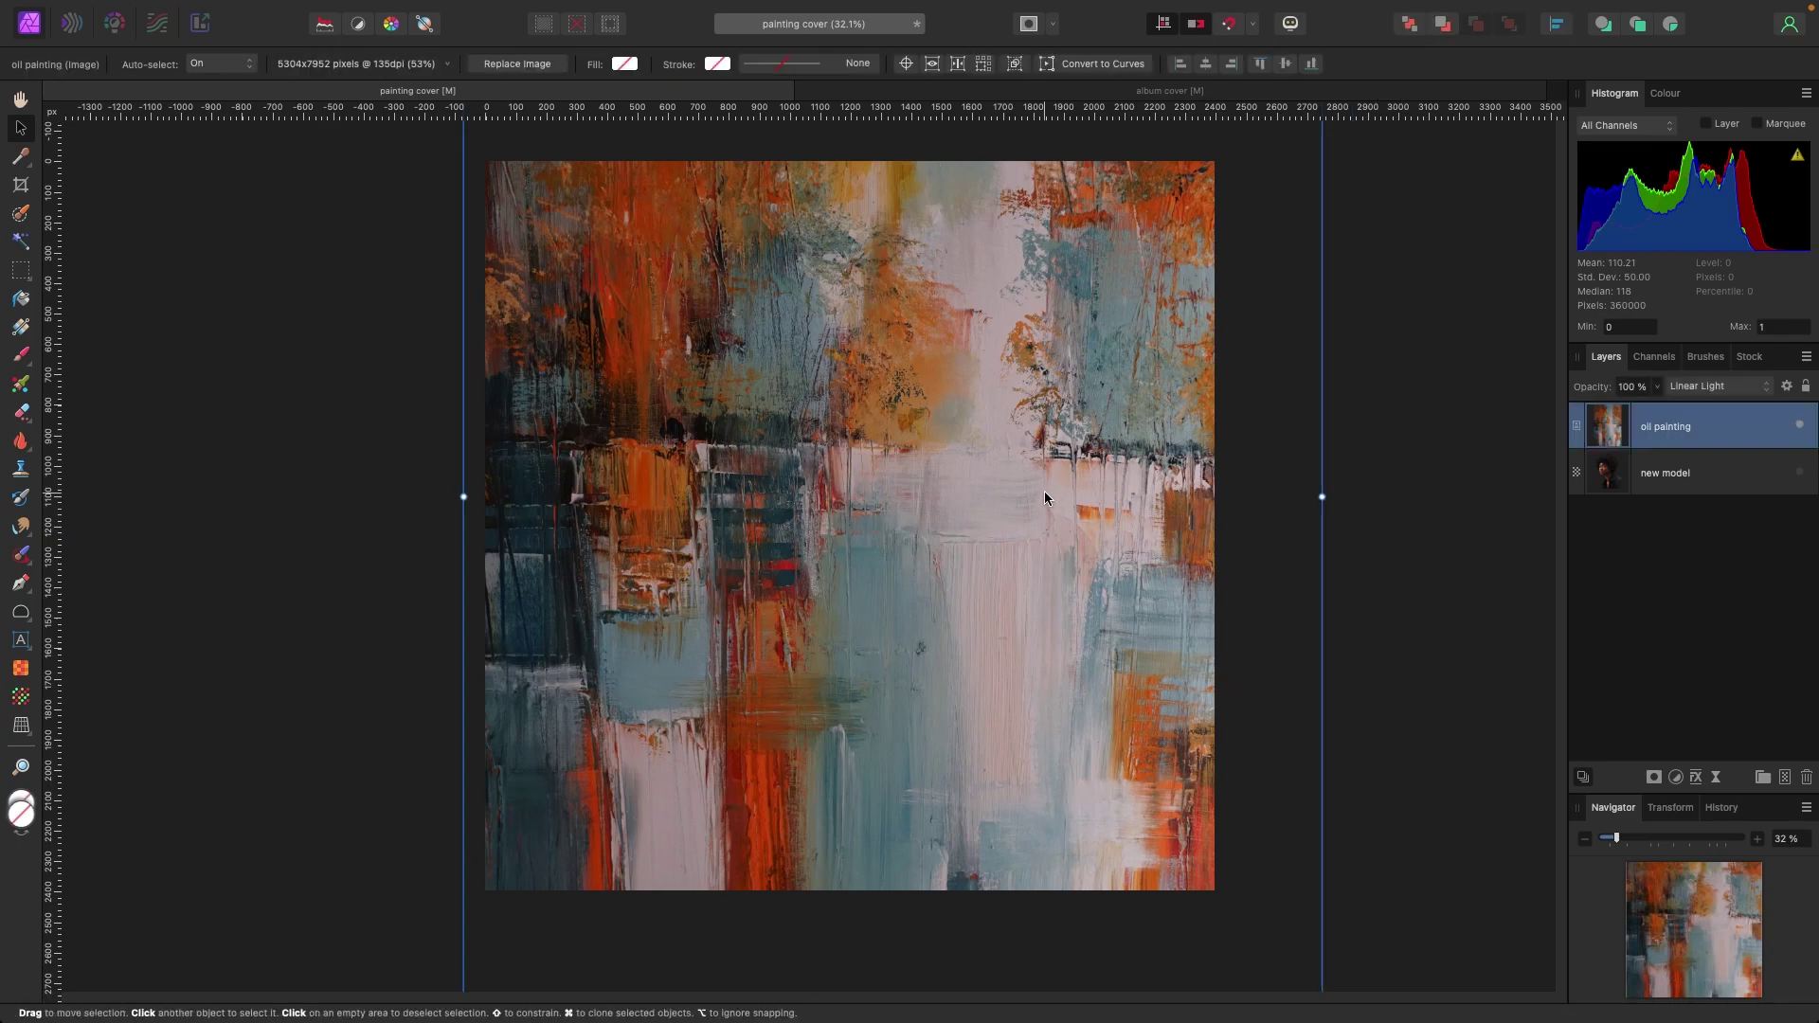
# Step: Reset the oil painting layer's blend mode to Normal
pyautogui.hscroll(2, 1033, 495)
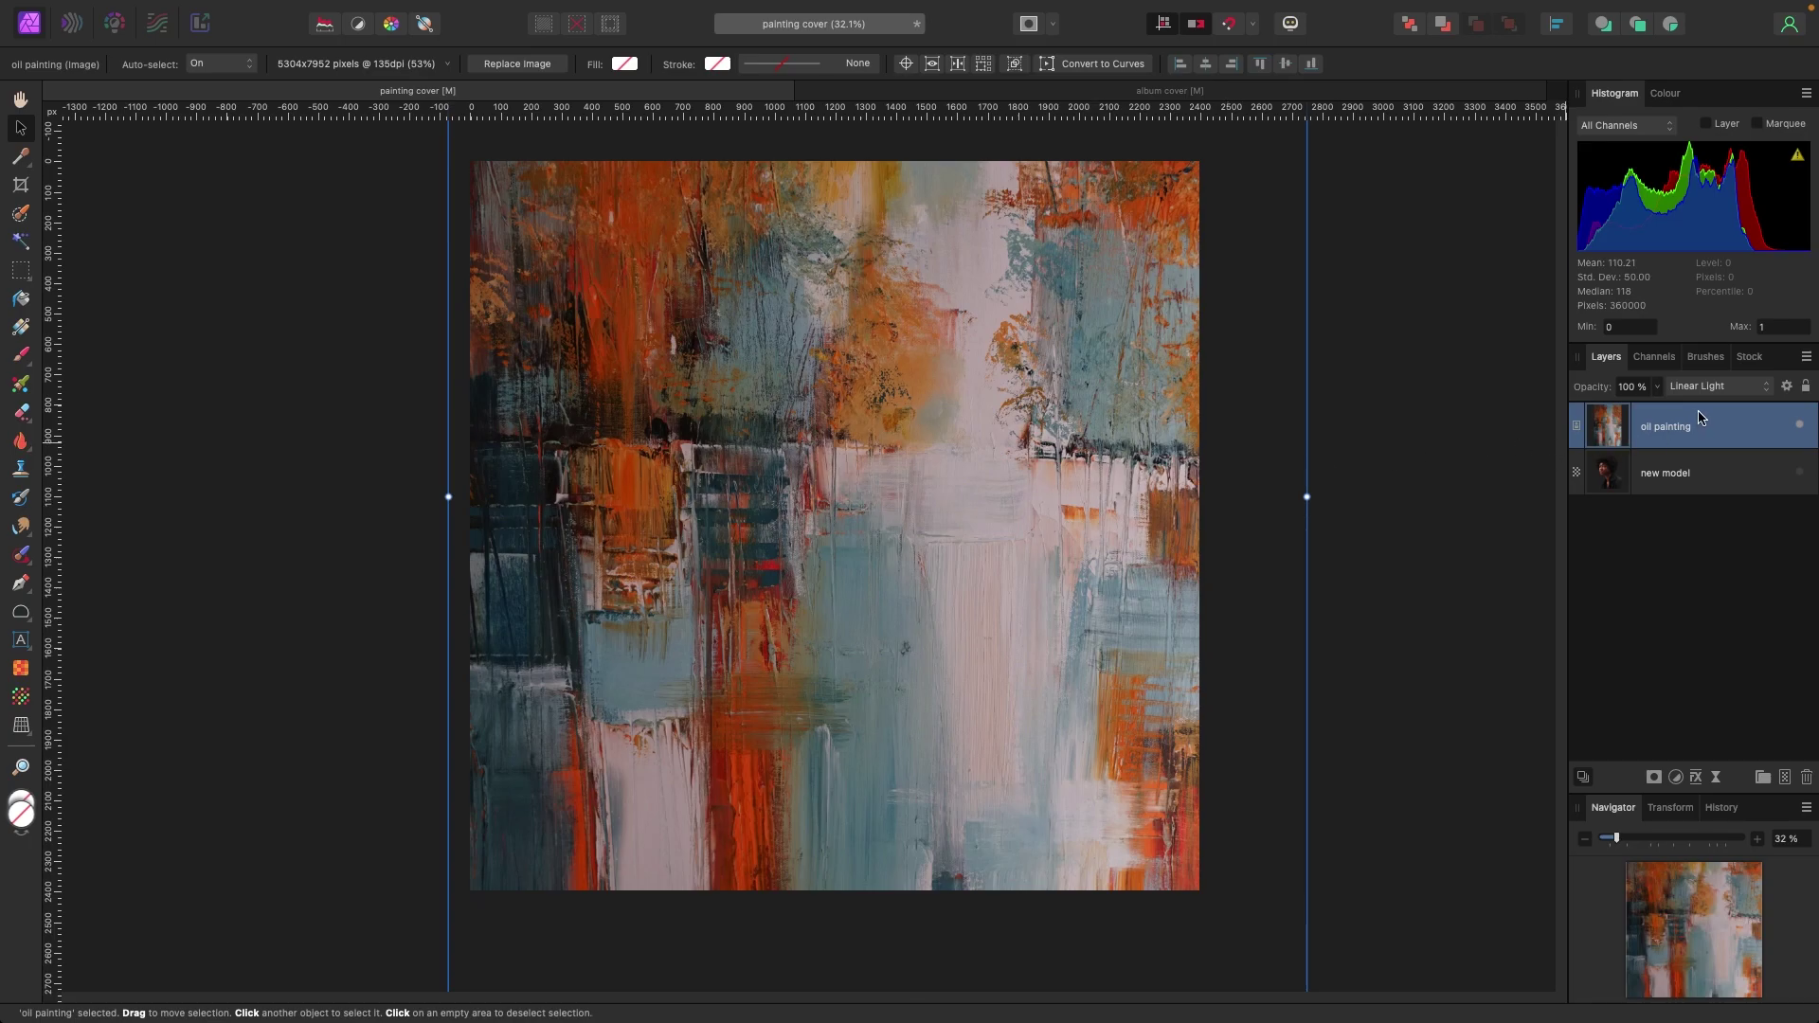
pyautogui.click(1717, 387)
pyautogui.click(1490, 437)
pyautogui.click(1695, 389)
pyautogui.click(1709, 115)
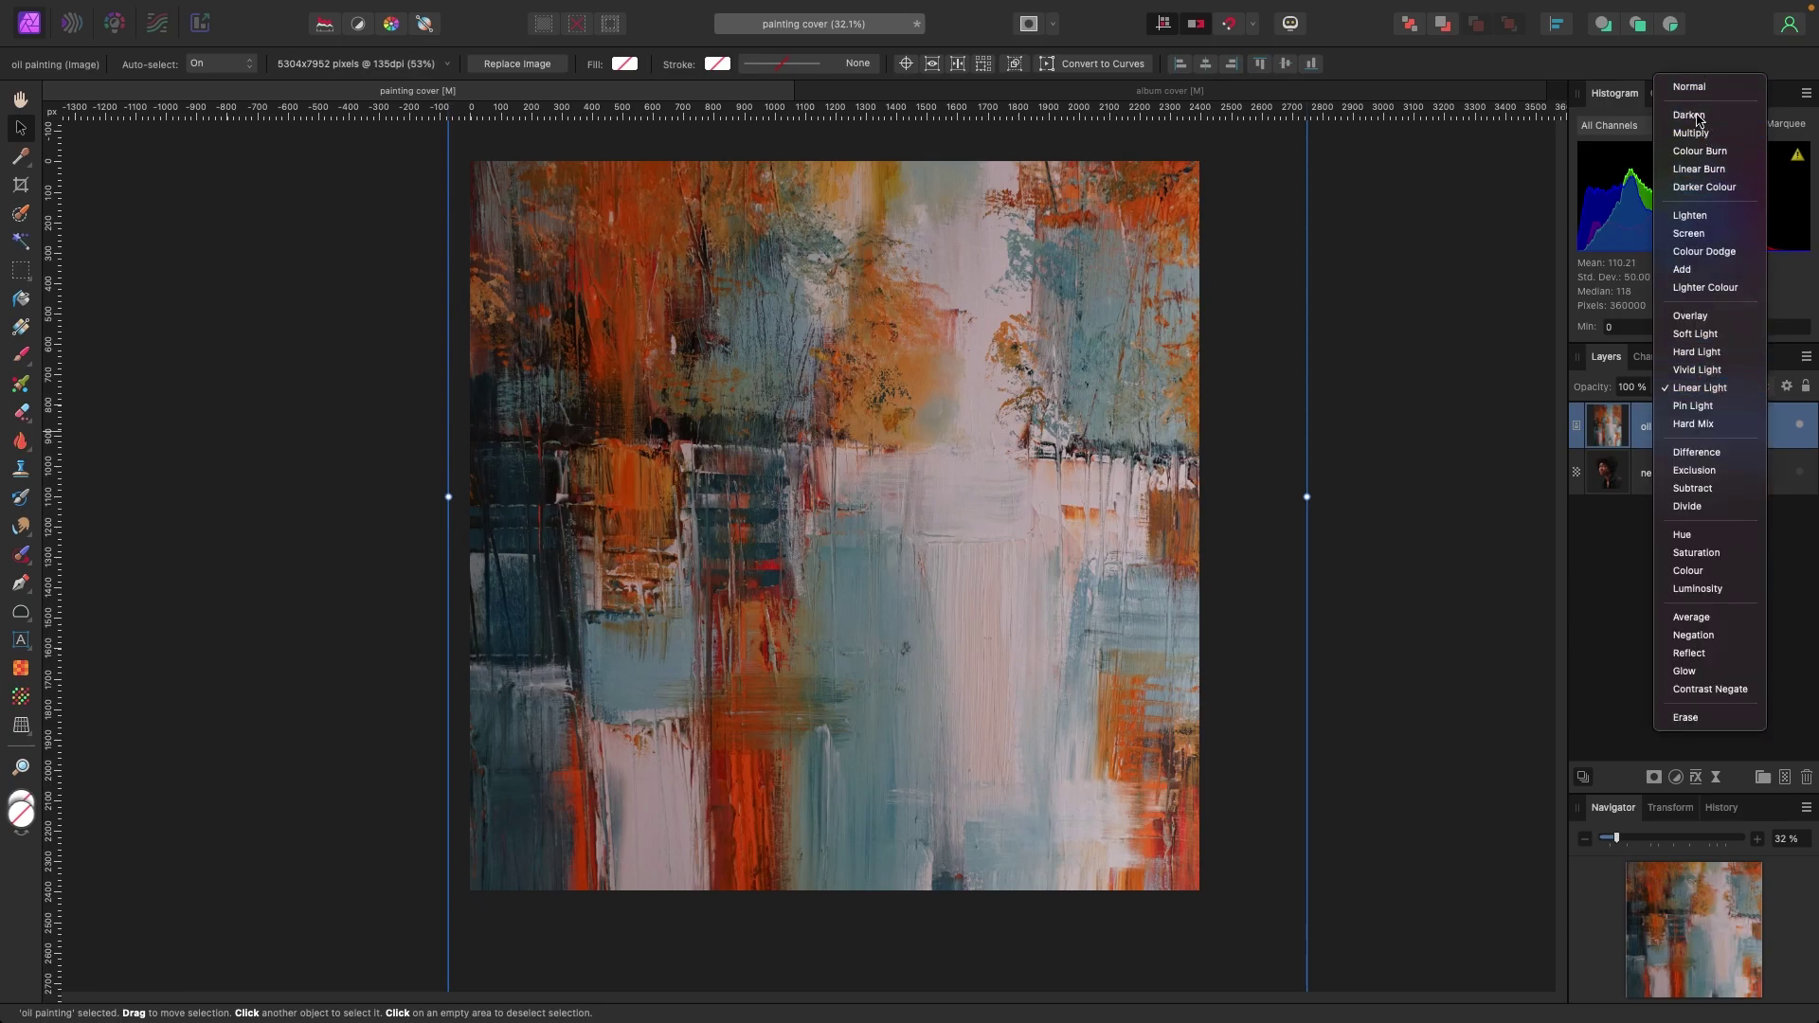
# Step: Make the new model layer visible and set the oil painting layer's blend mode to Linear Light
pyautogui.click(1685, 474)
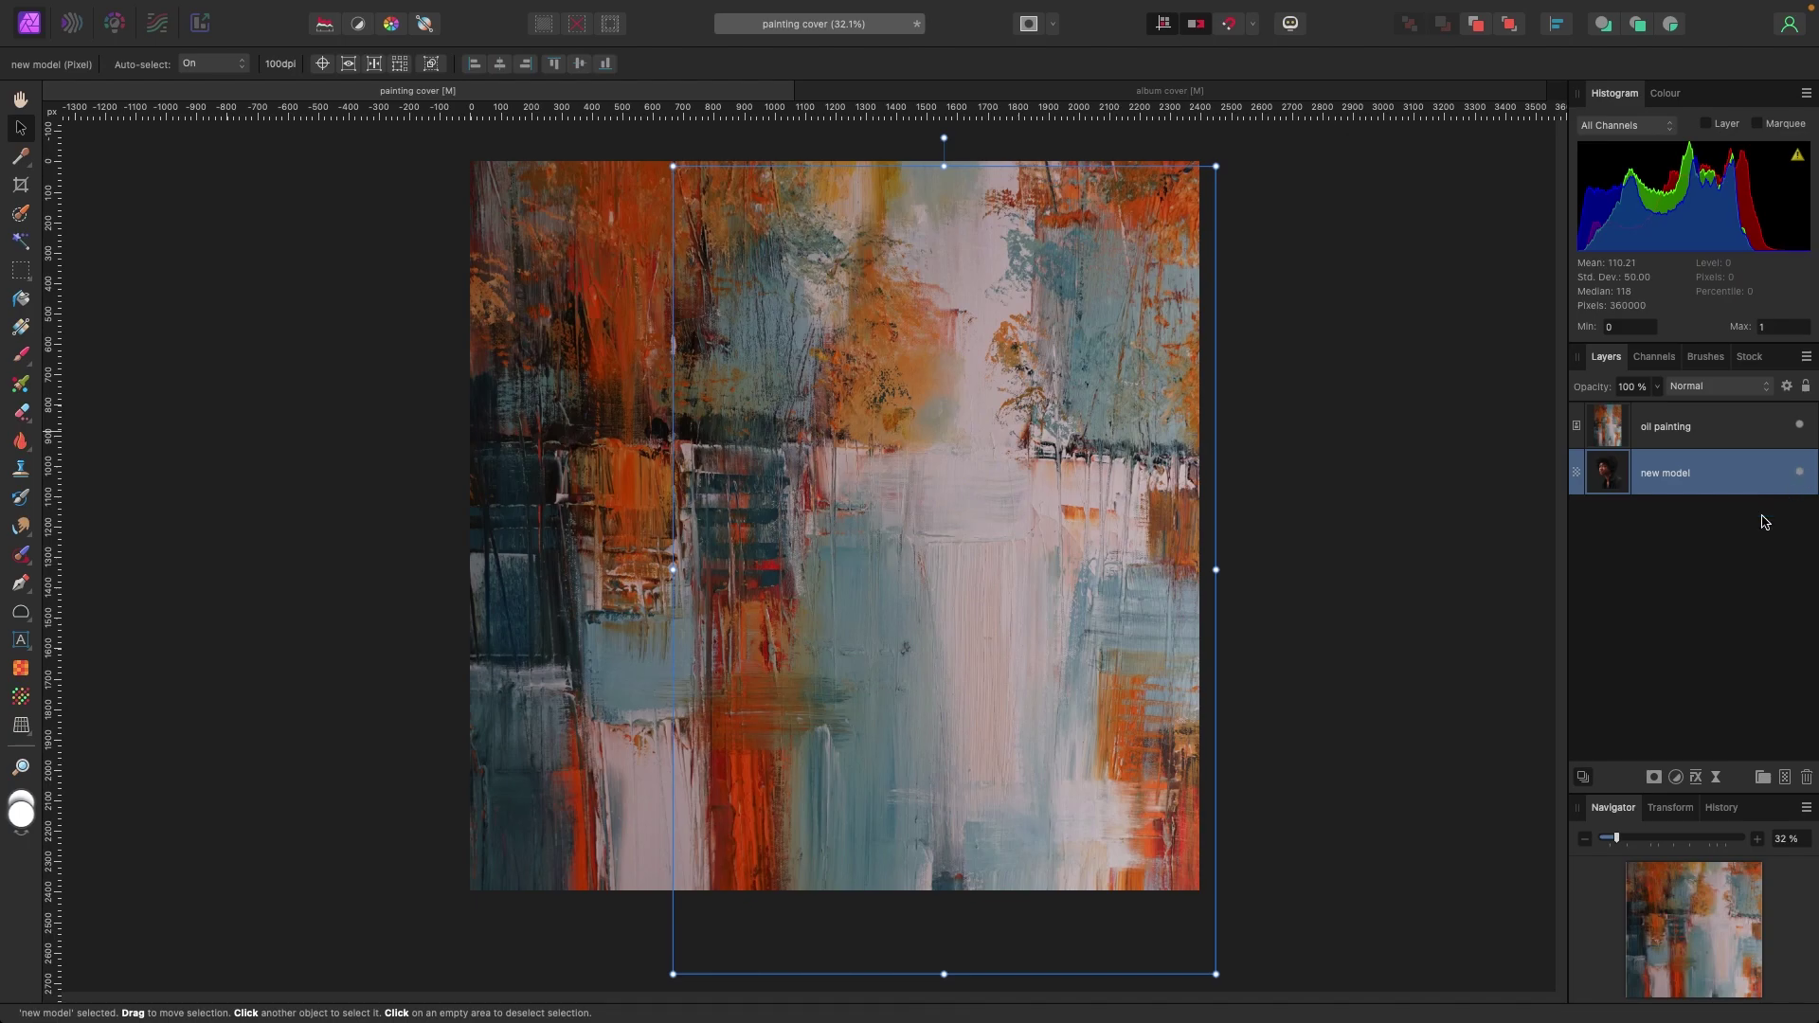
pyautogui.click(1675, 422)
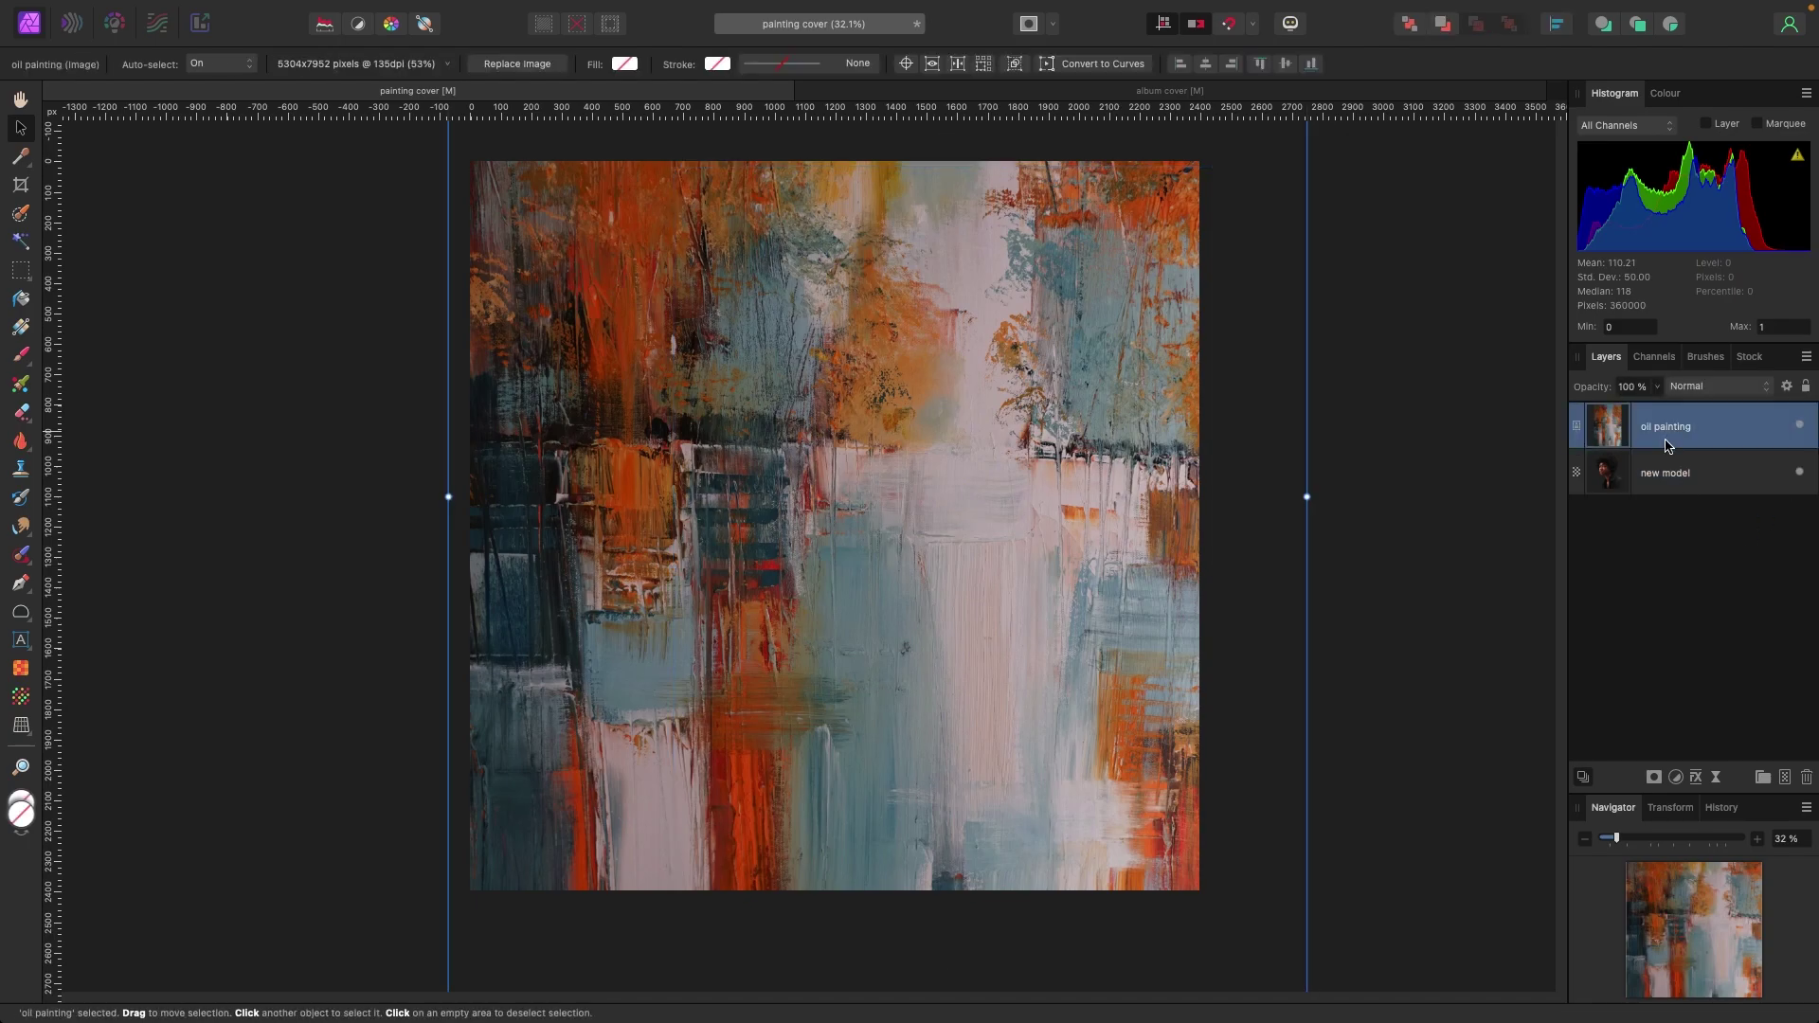
pyautogui.click(1733, 390)
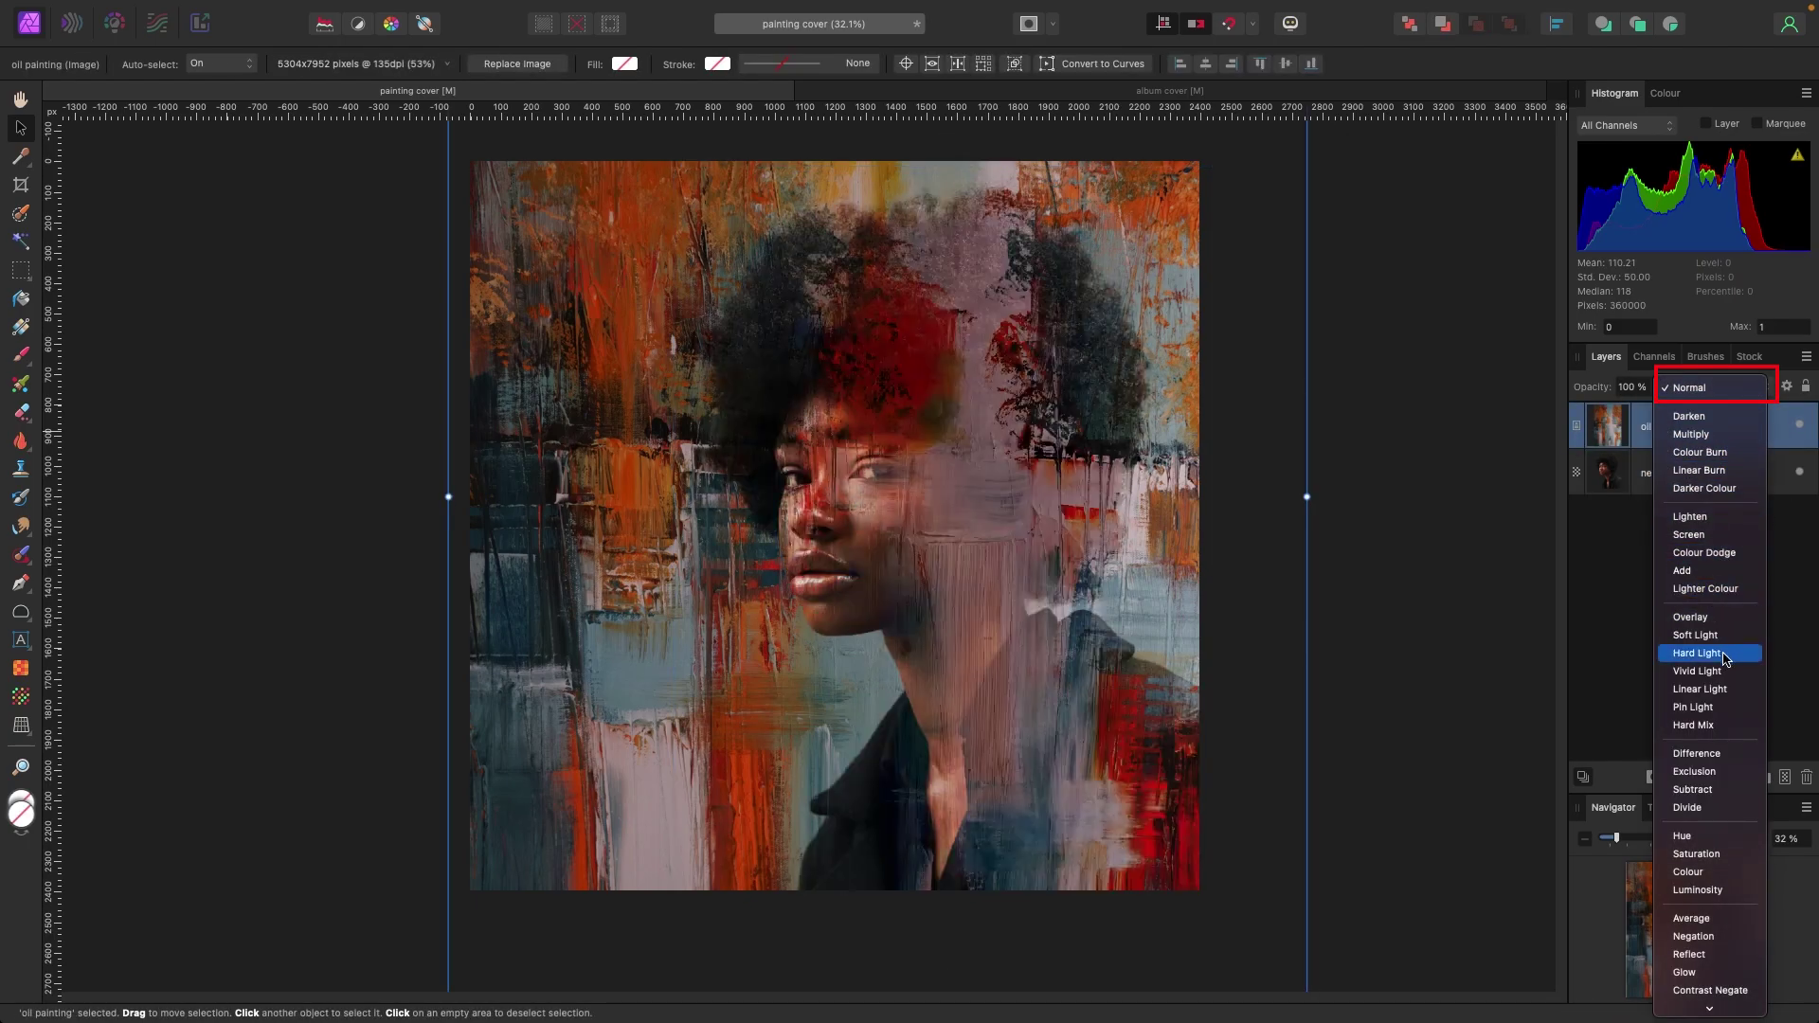
pyautogui.click(1699, 689)
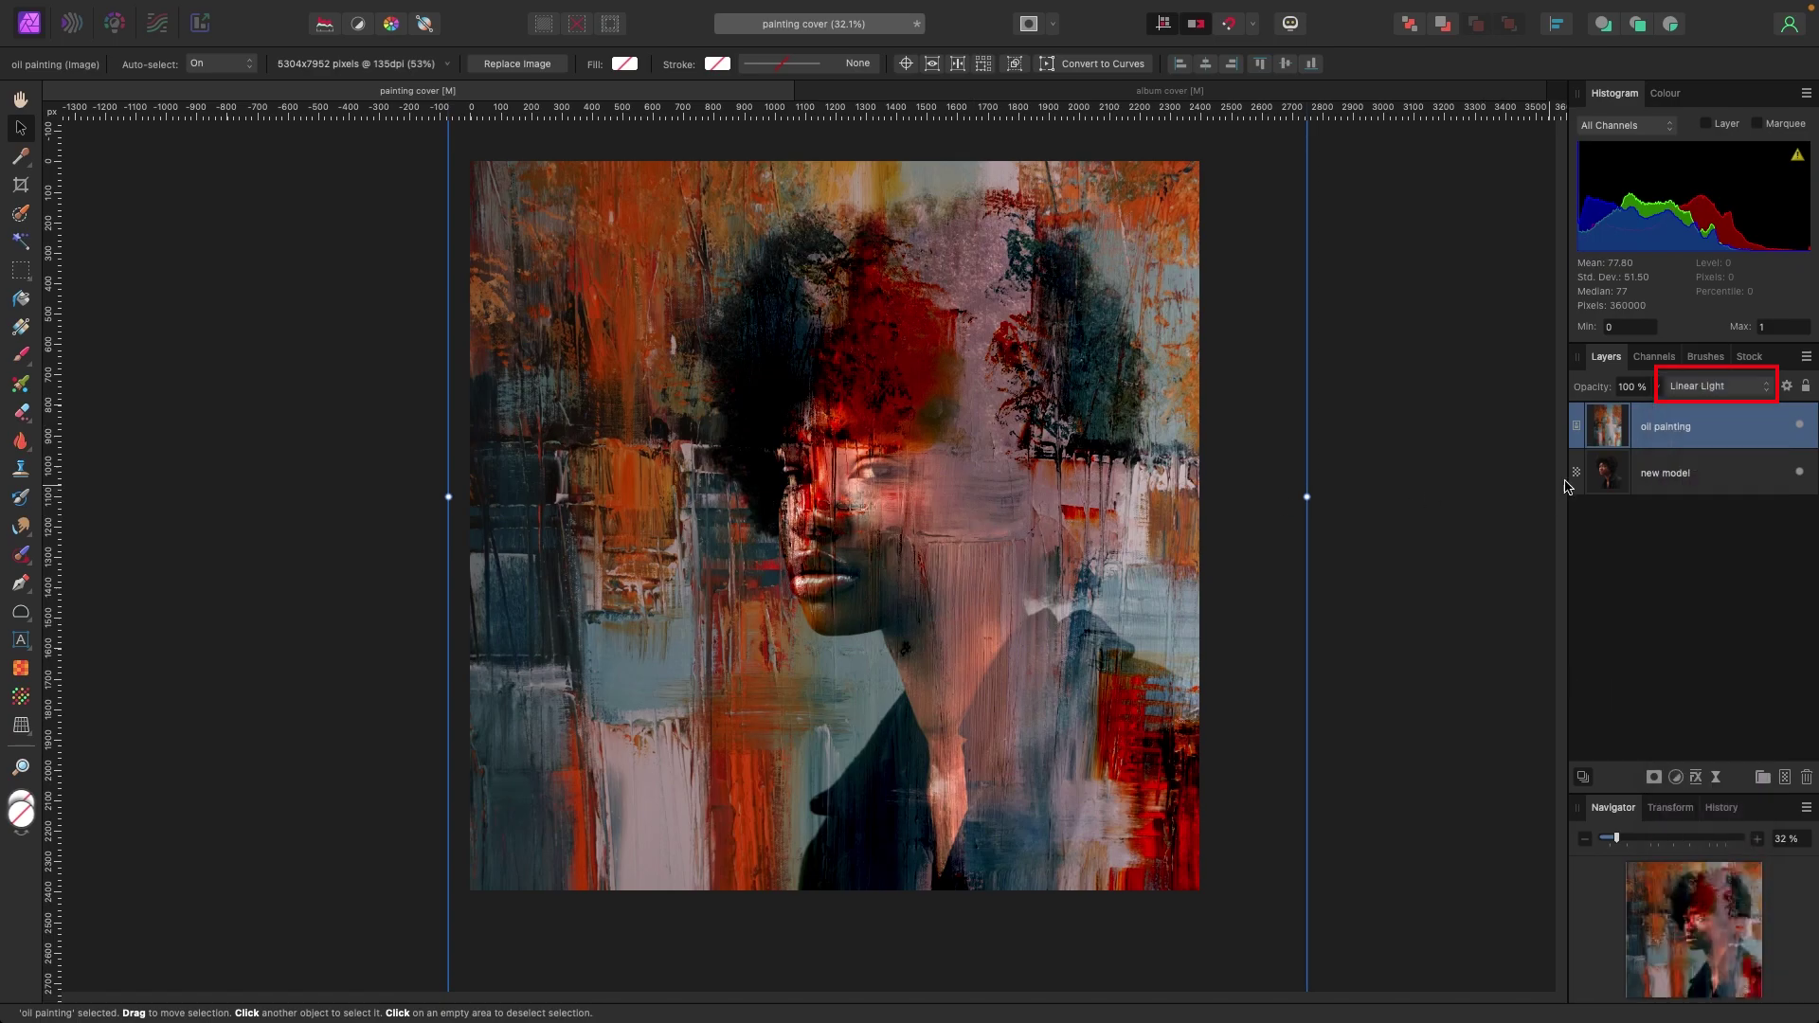
# Step: Enlarge the new model layer and position it so the face sits in the lower-right part of the canvas
pyautogui.click(1660, 474)
pyautogui.moveTo(1035, 411); pyautogui.dragTo(1107, 597)
pyautogui.moveTo(736, 345); pyautogui.dragTo(618, 168)
pyautogui.moveTo(897, 335); pyautogui.dragTo(1030, 382)
pyautogui.moveTo(763, 225)
pyautogui.mouseDown()
pyautogui.moveTo(739, 194)
pyautogui.moveTo(750, 215)
pyautogui.mouseUp()
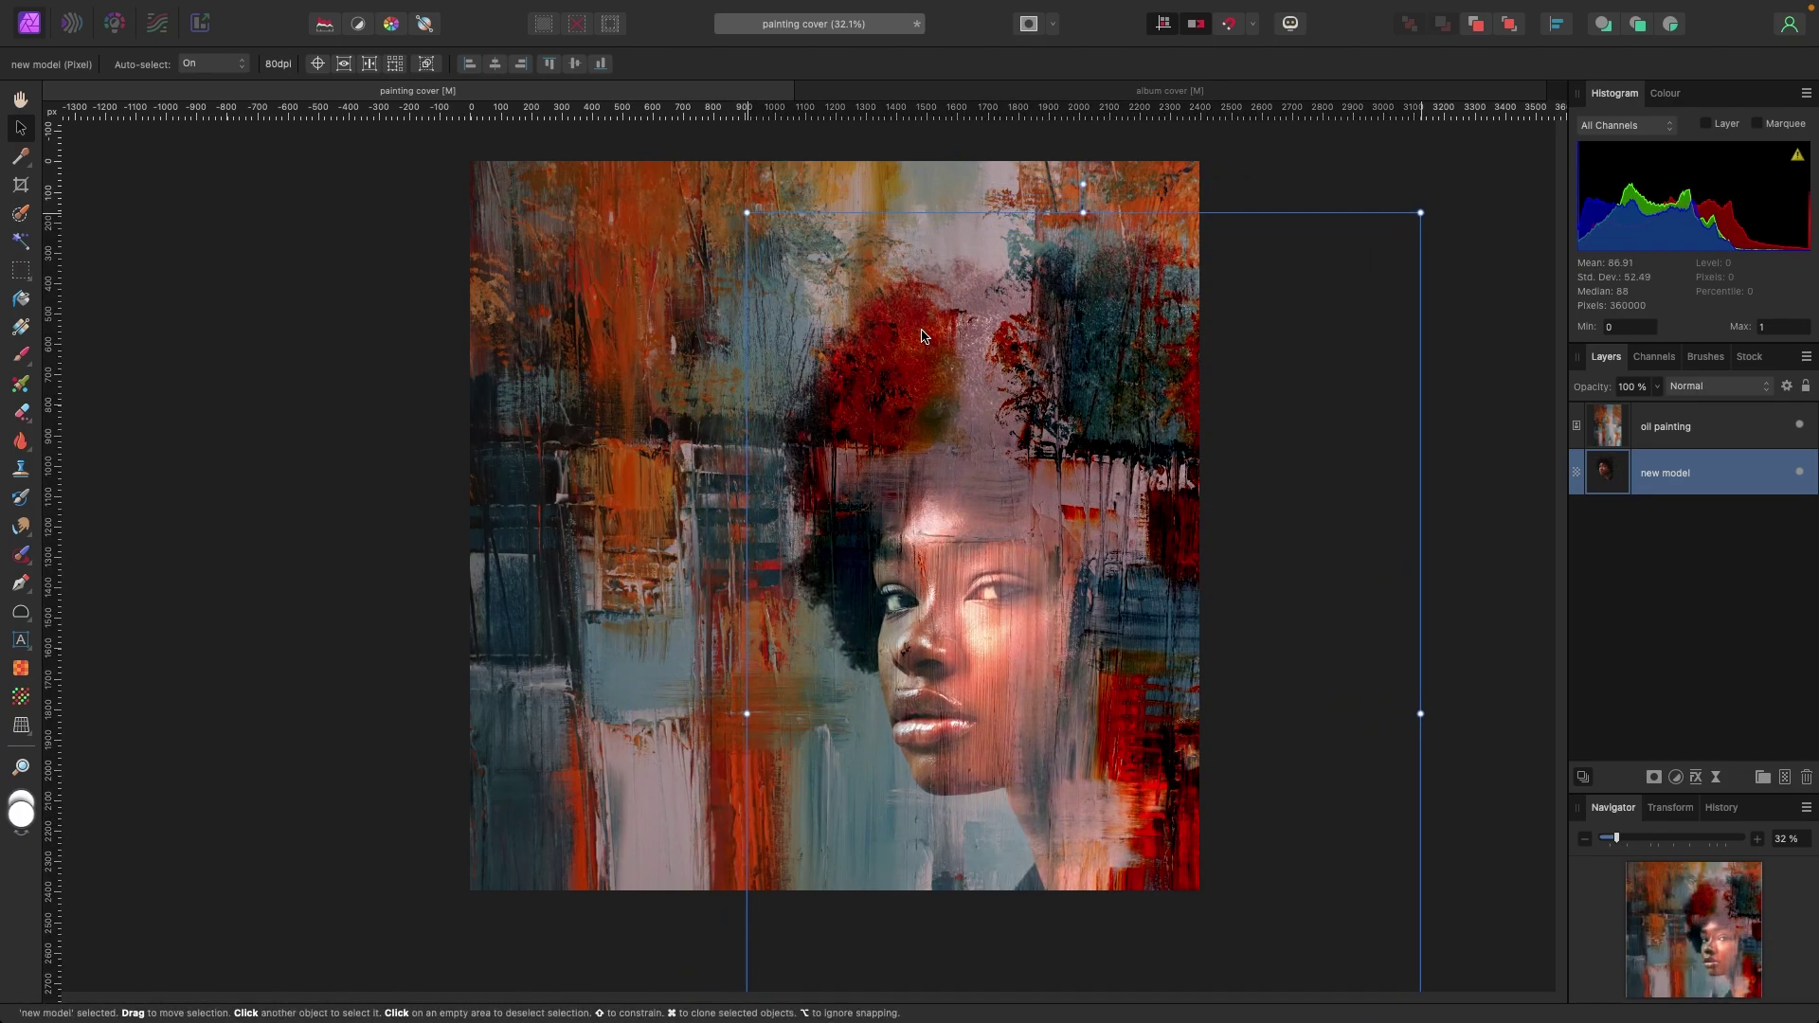
pyautogui.click(356, 320)
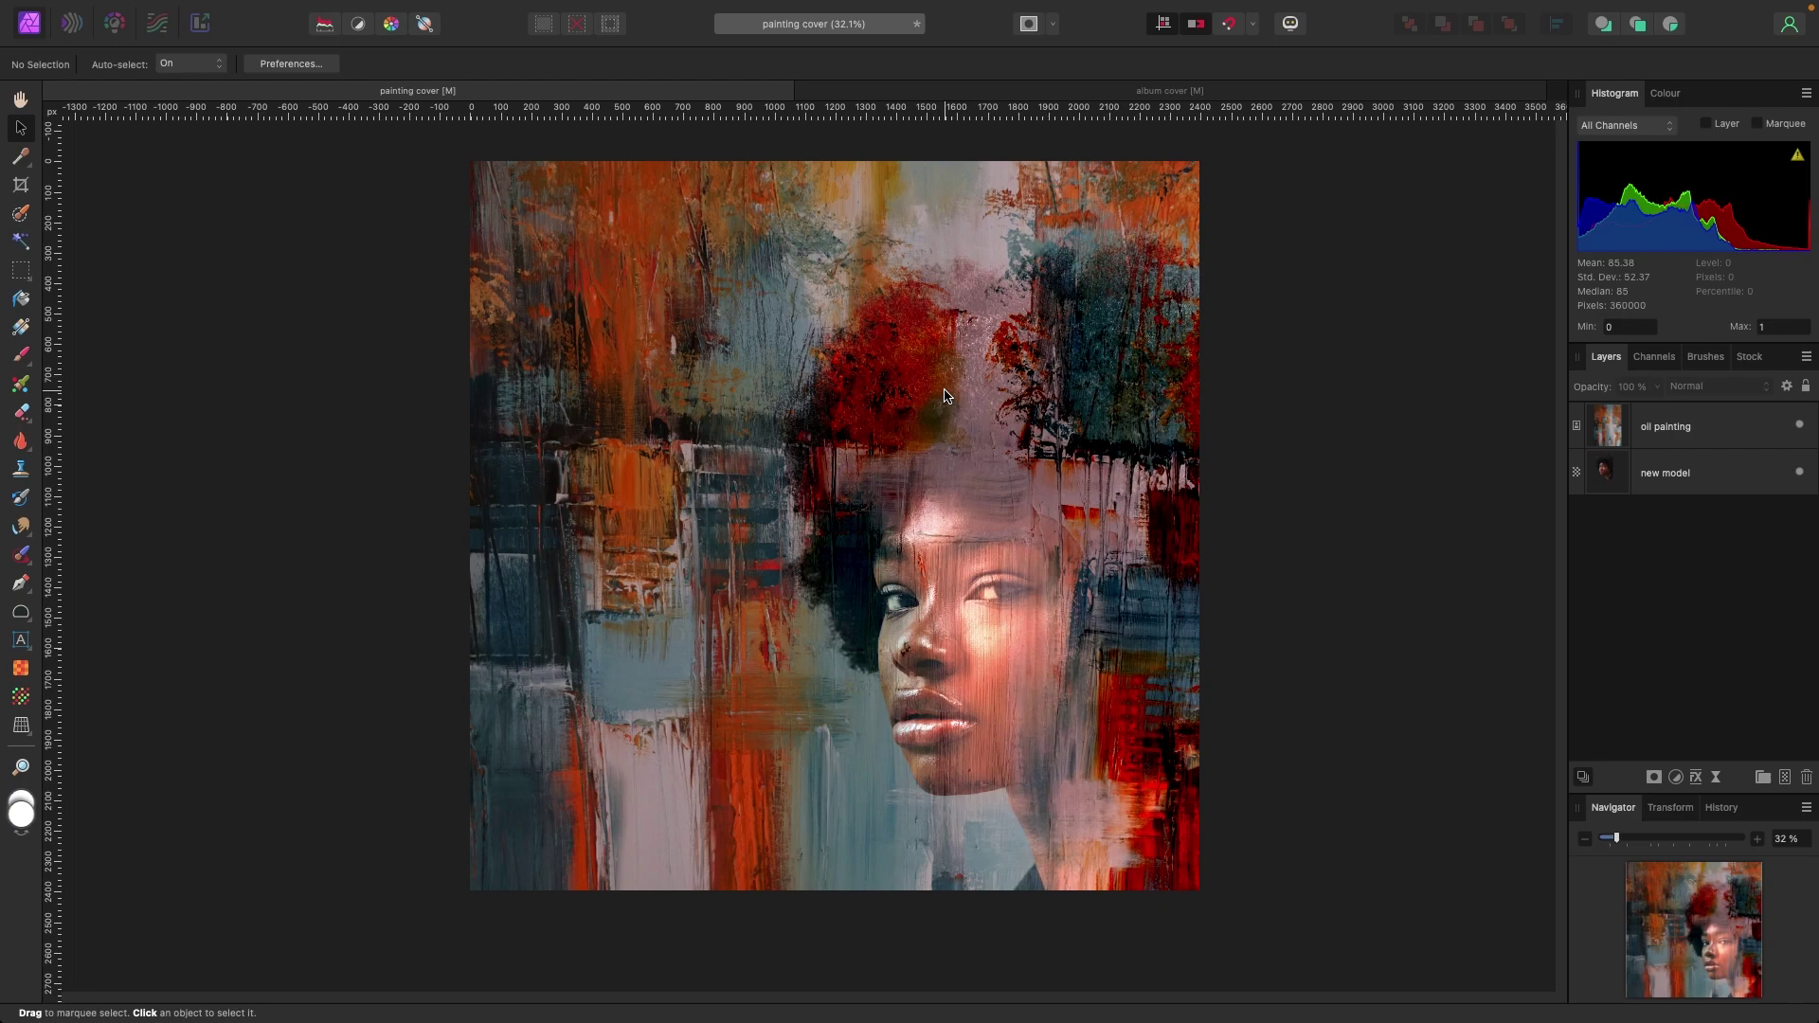
# Step: Add an empty mask to the oil painting layer and expand the layer to show the mask
pyautogui.click(1679, 433)
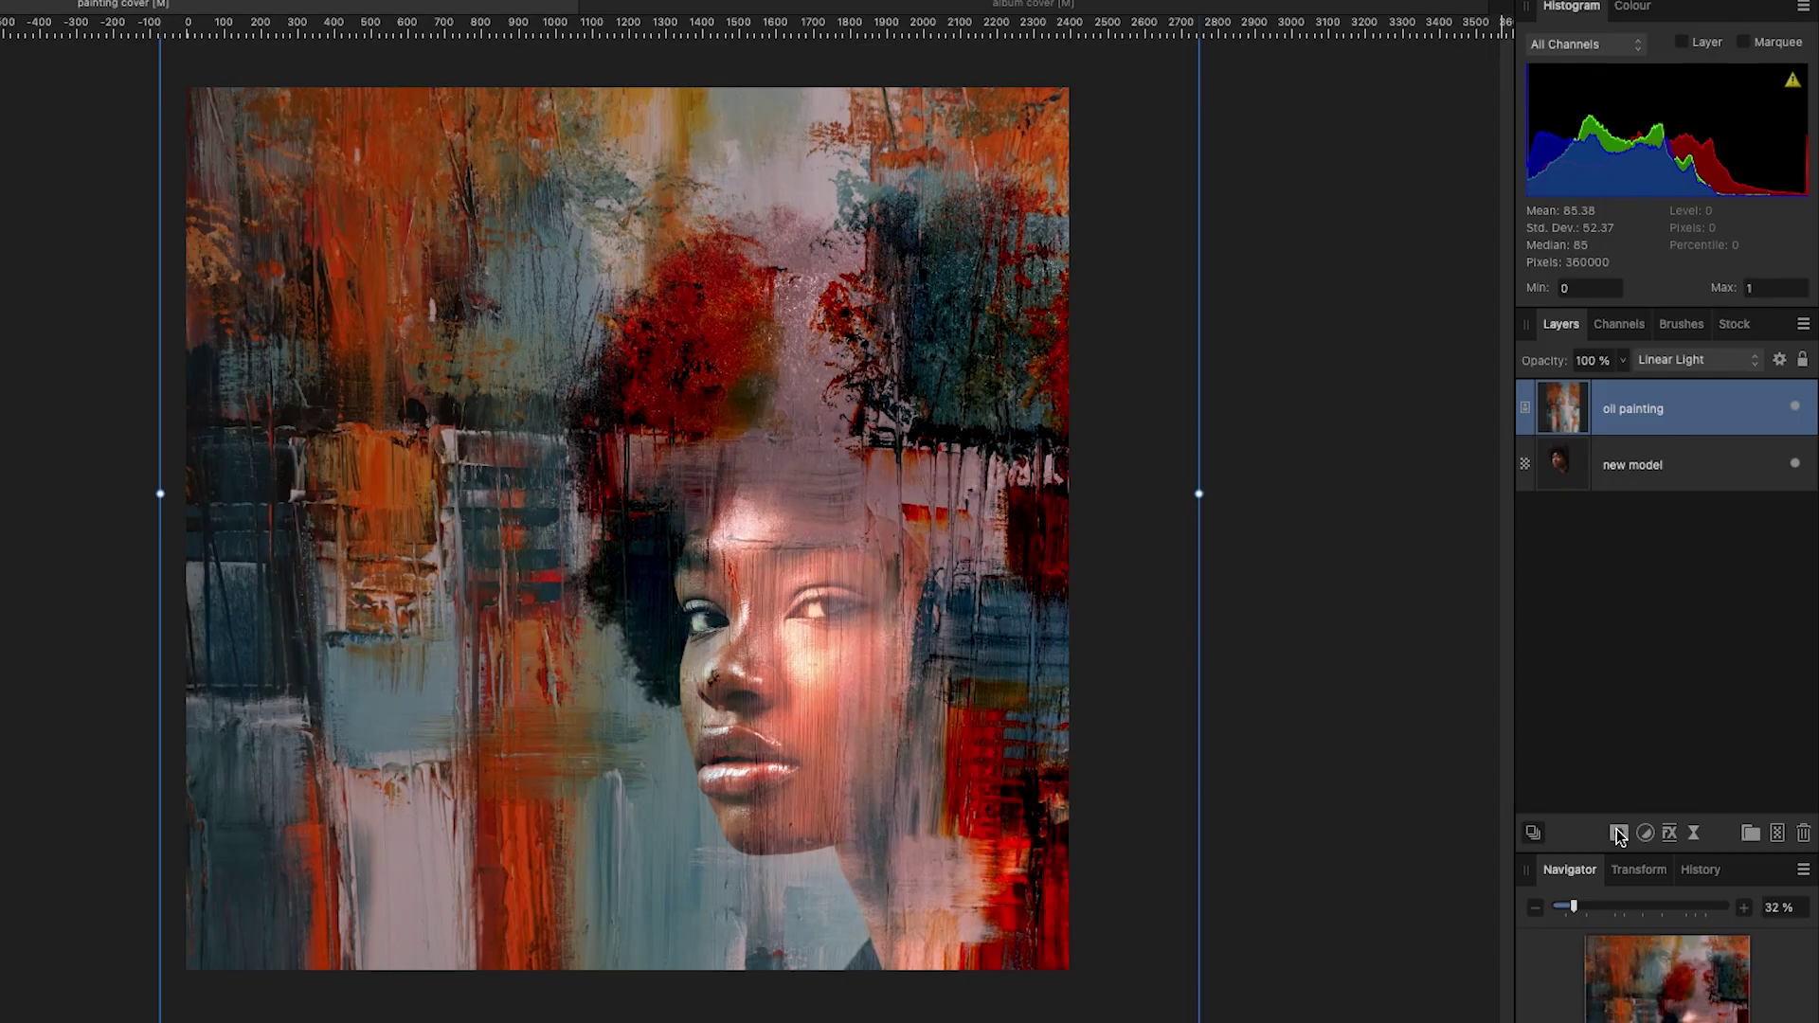
pyautogui.click(1653, 778)
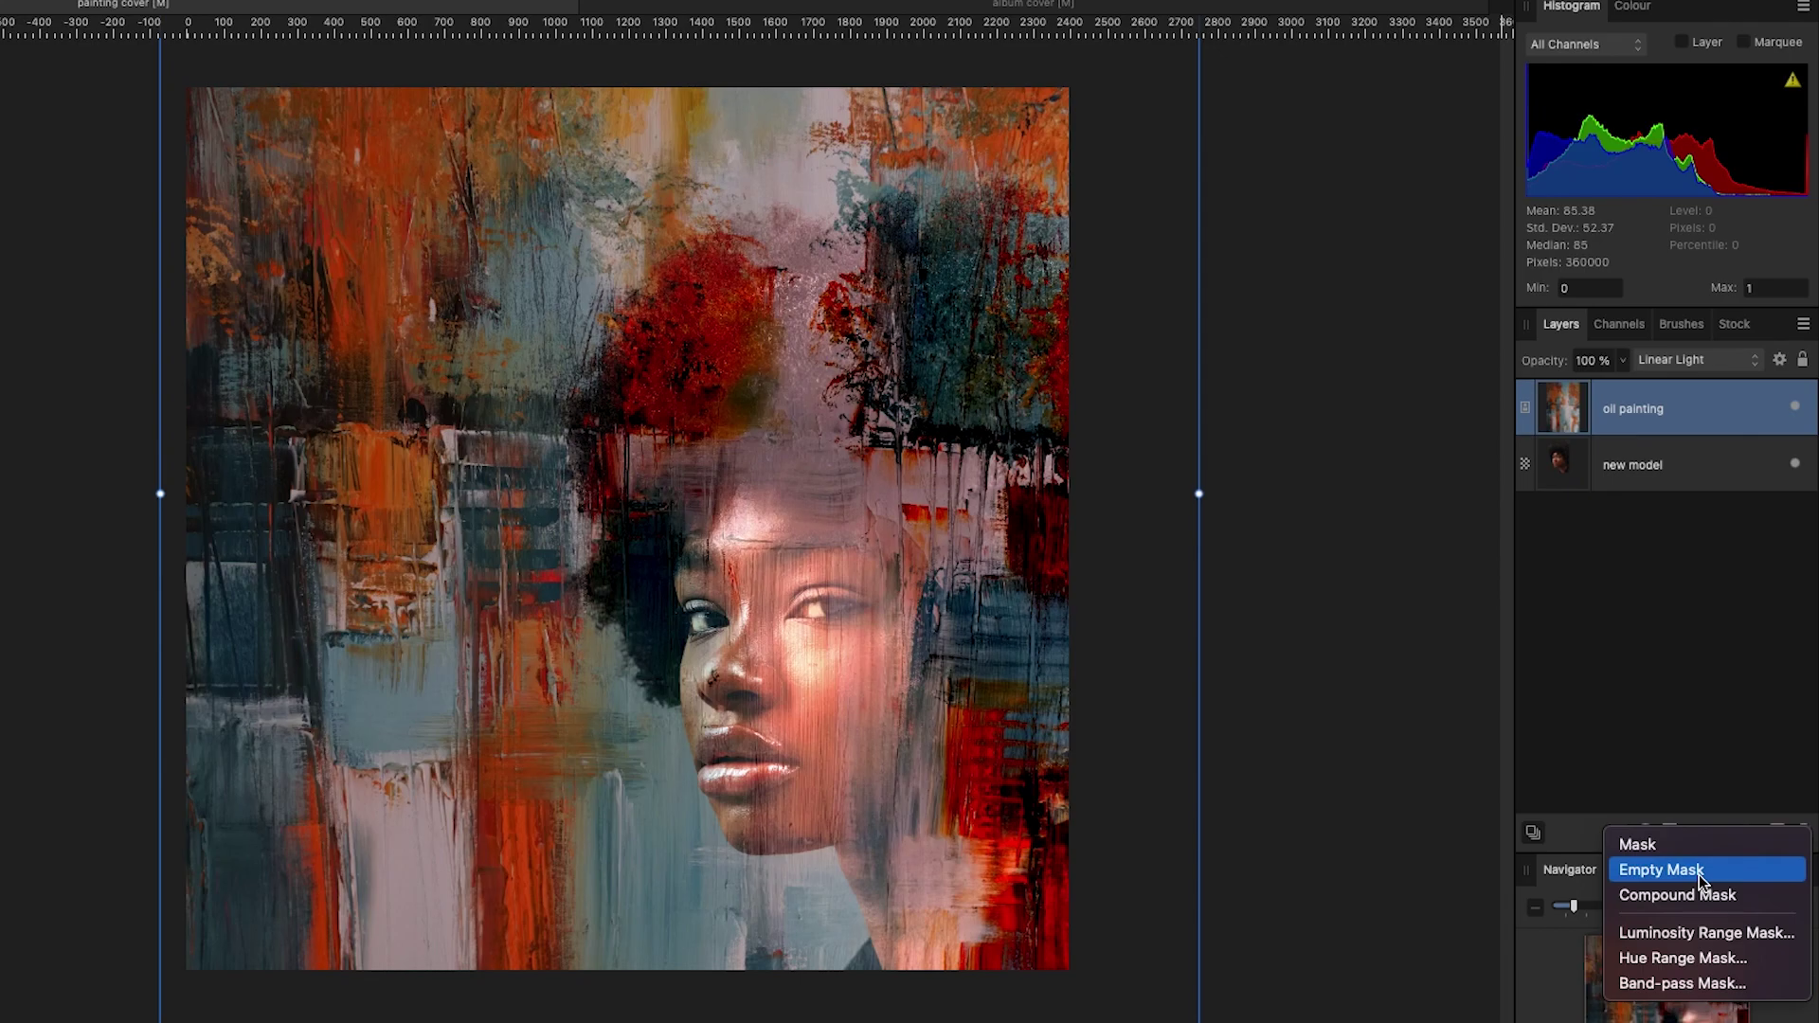
pyautogui.click(1697, 873)
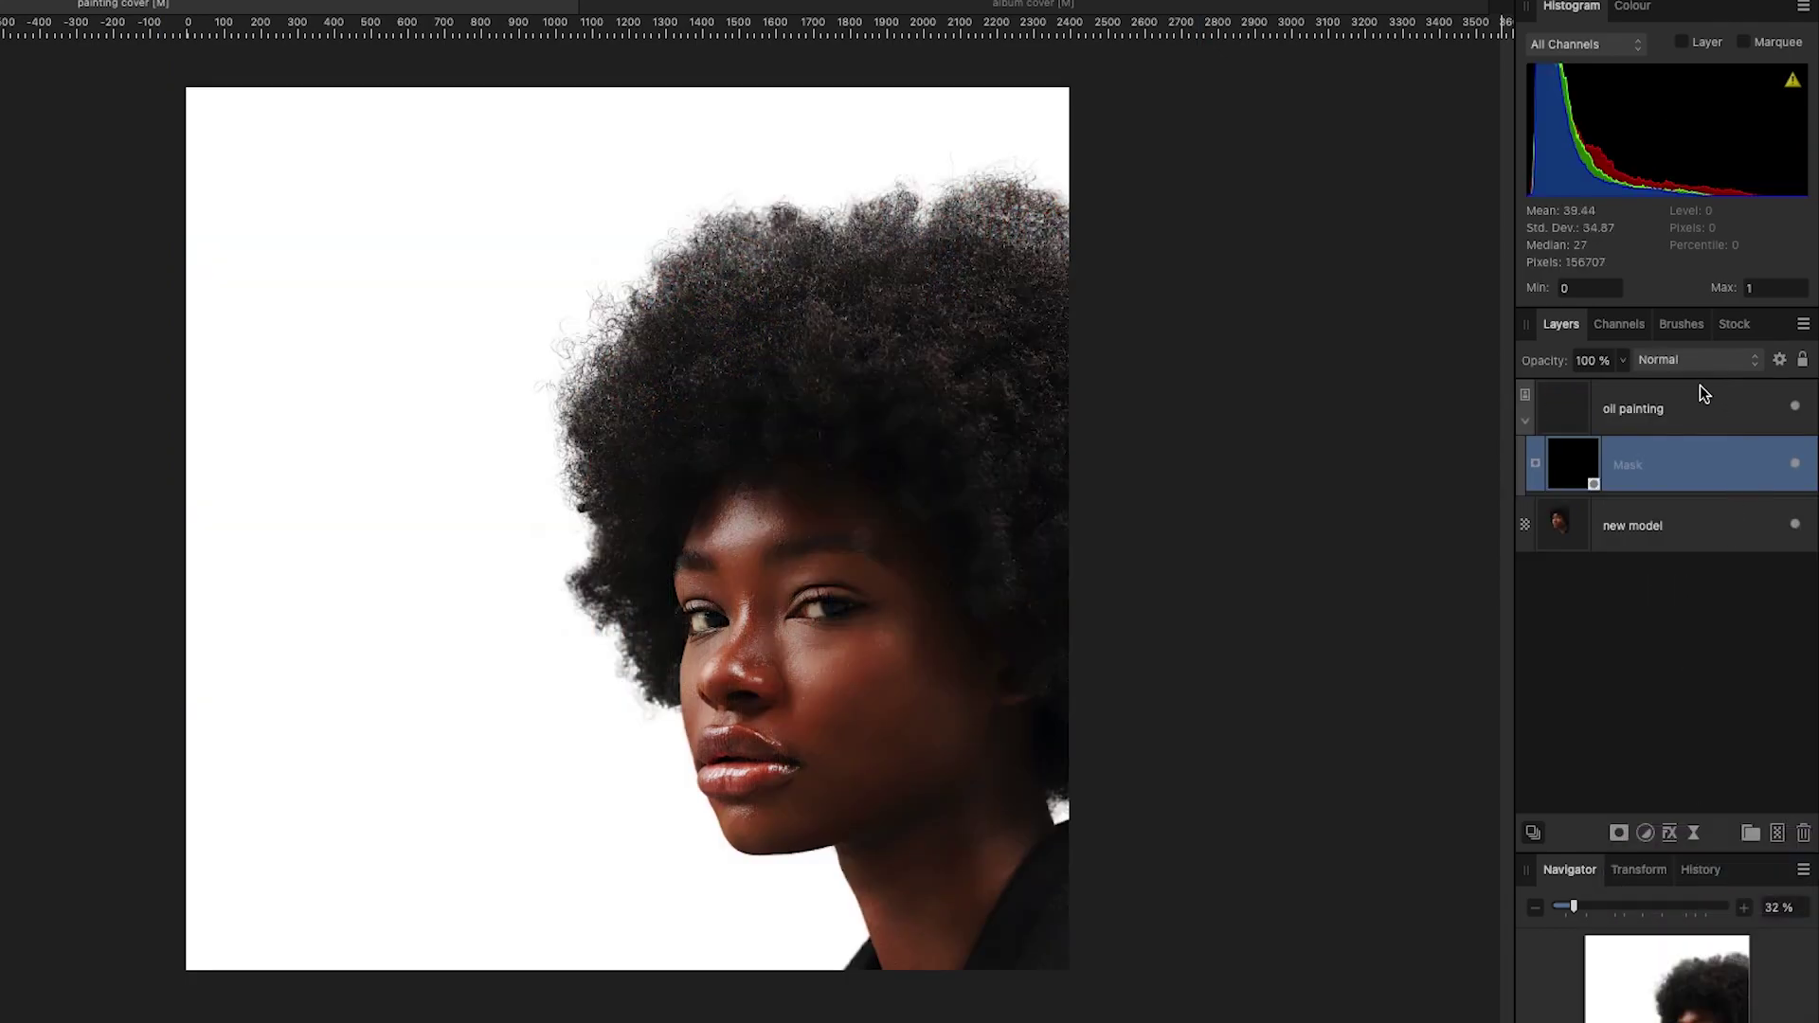
pyautogui.click(1579, 477)
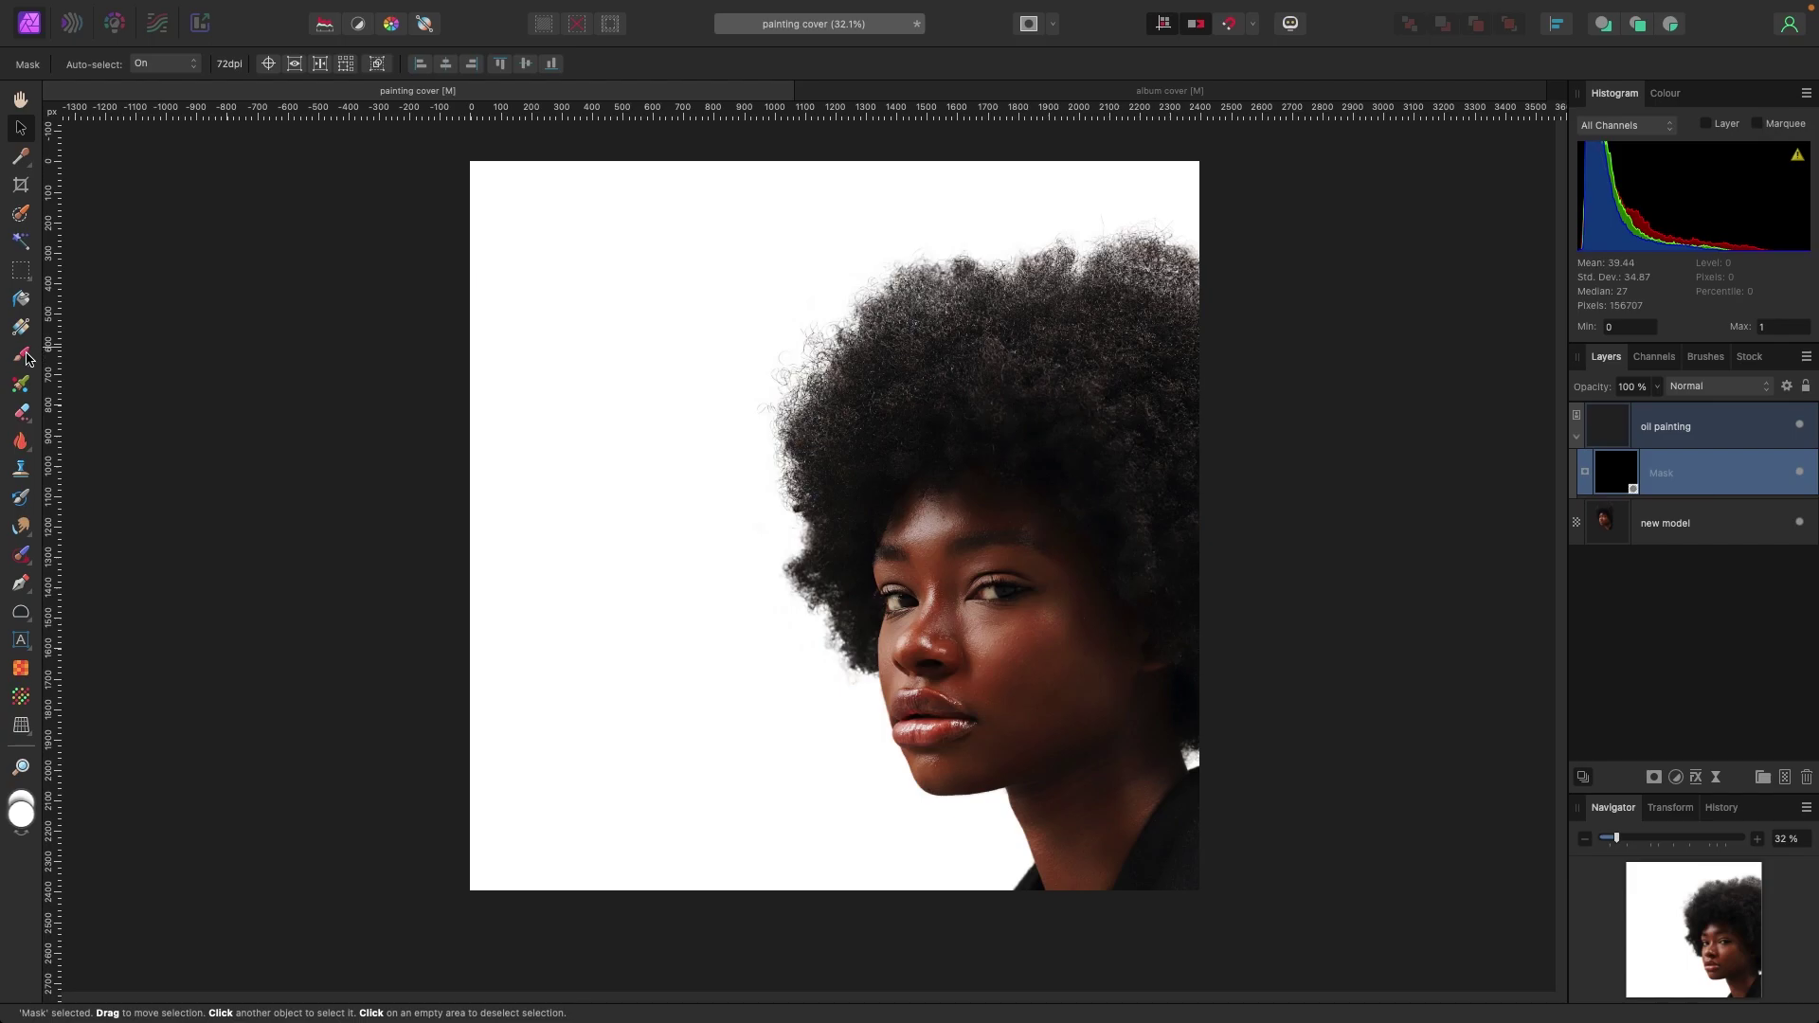
# Step: Paint the oil painting layer's mask in white across the canvas using a streaky Oils brush about 385 px wide
pyautogui.click(21, 358)
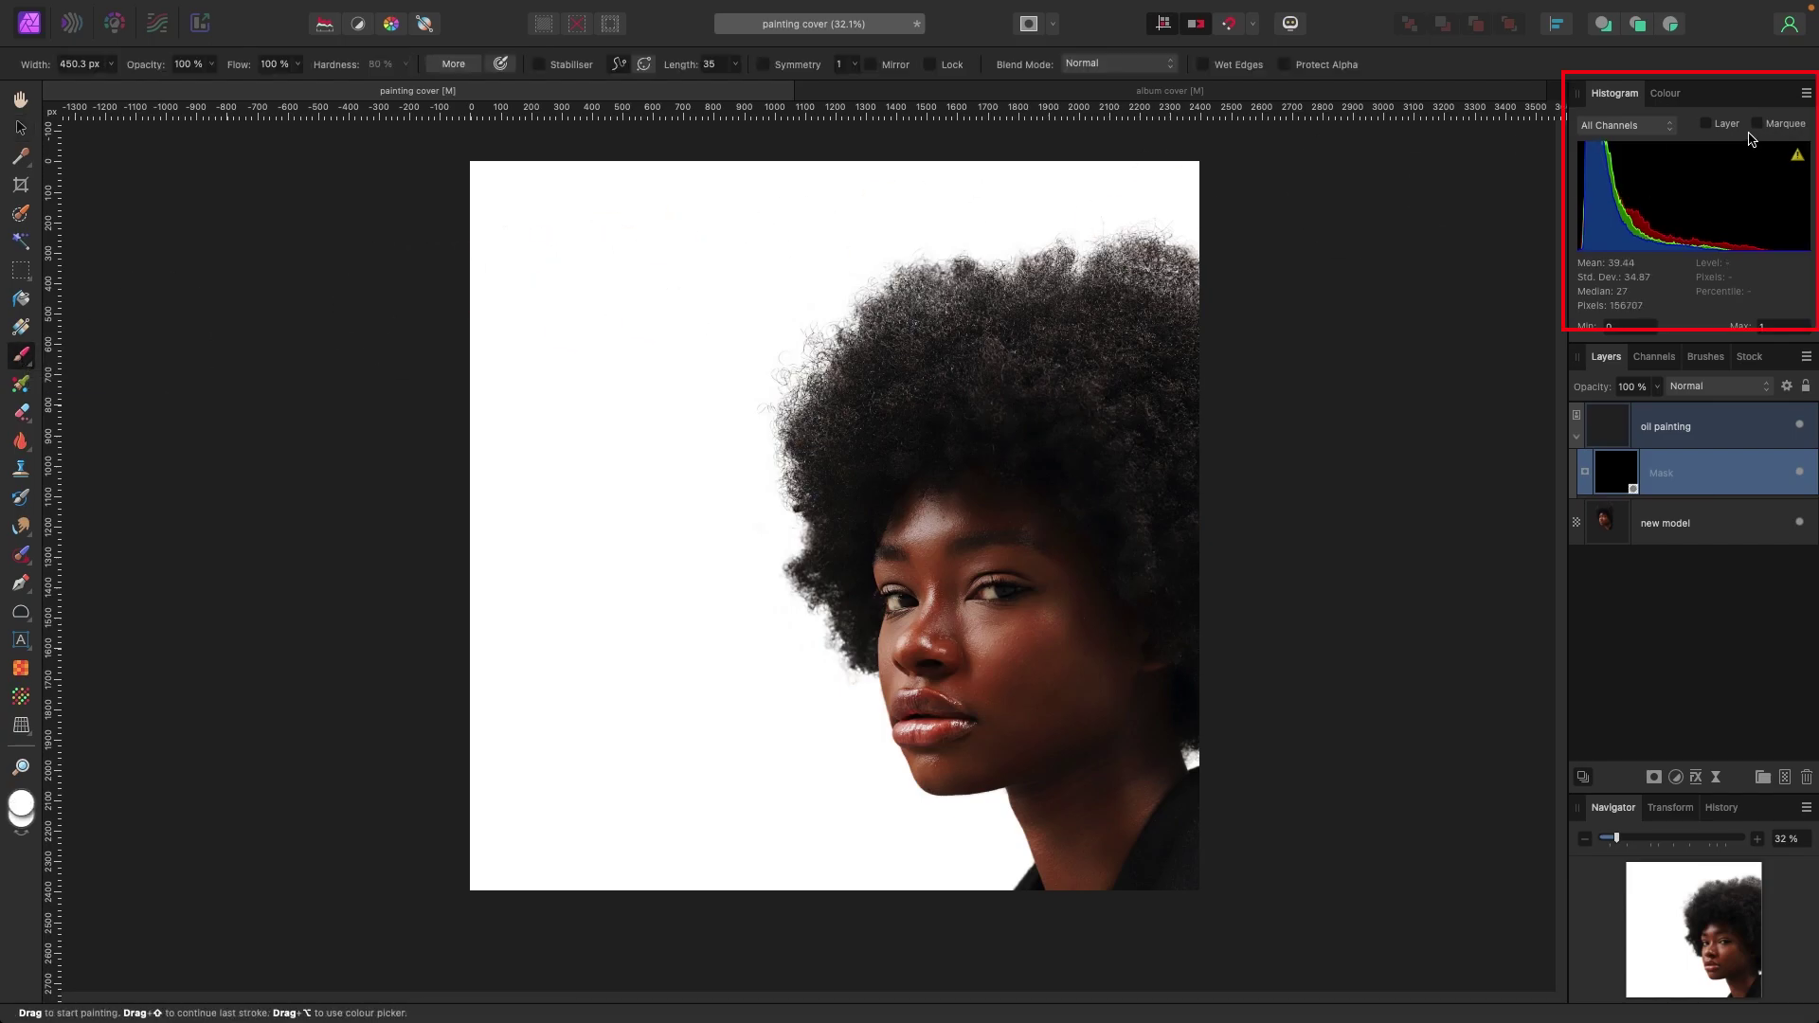
pyautogui.click(1667, 94)
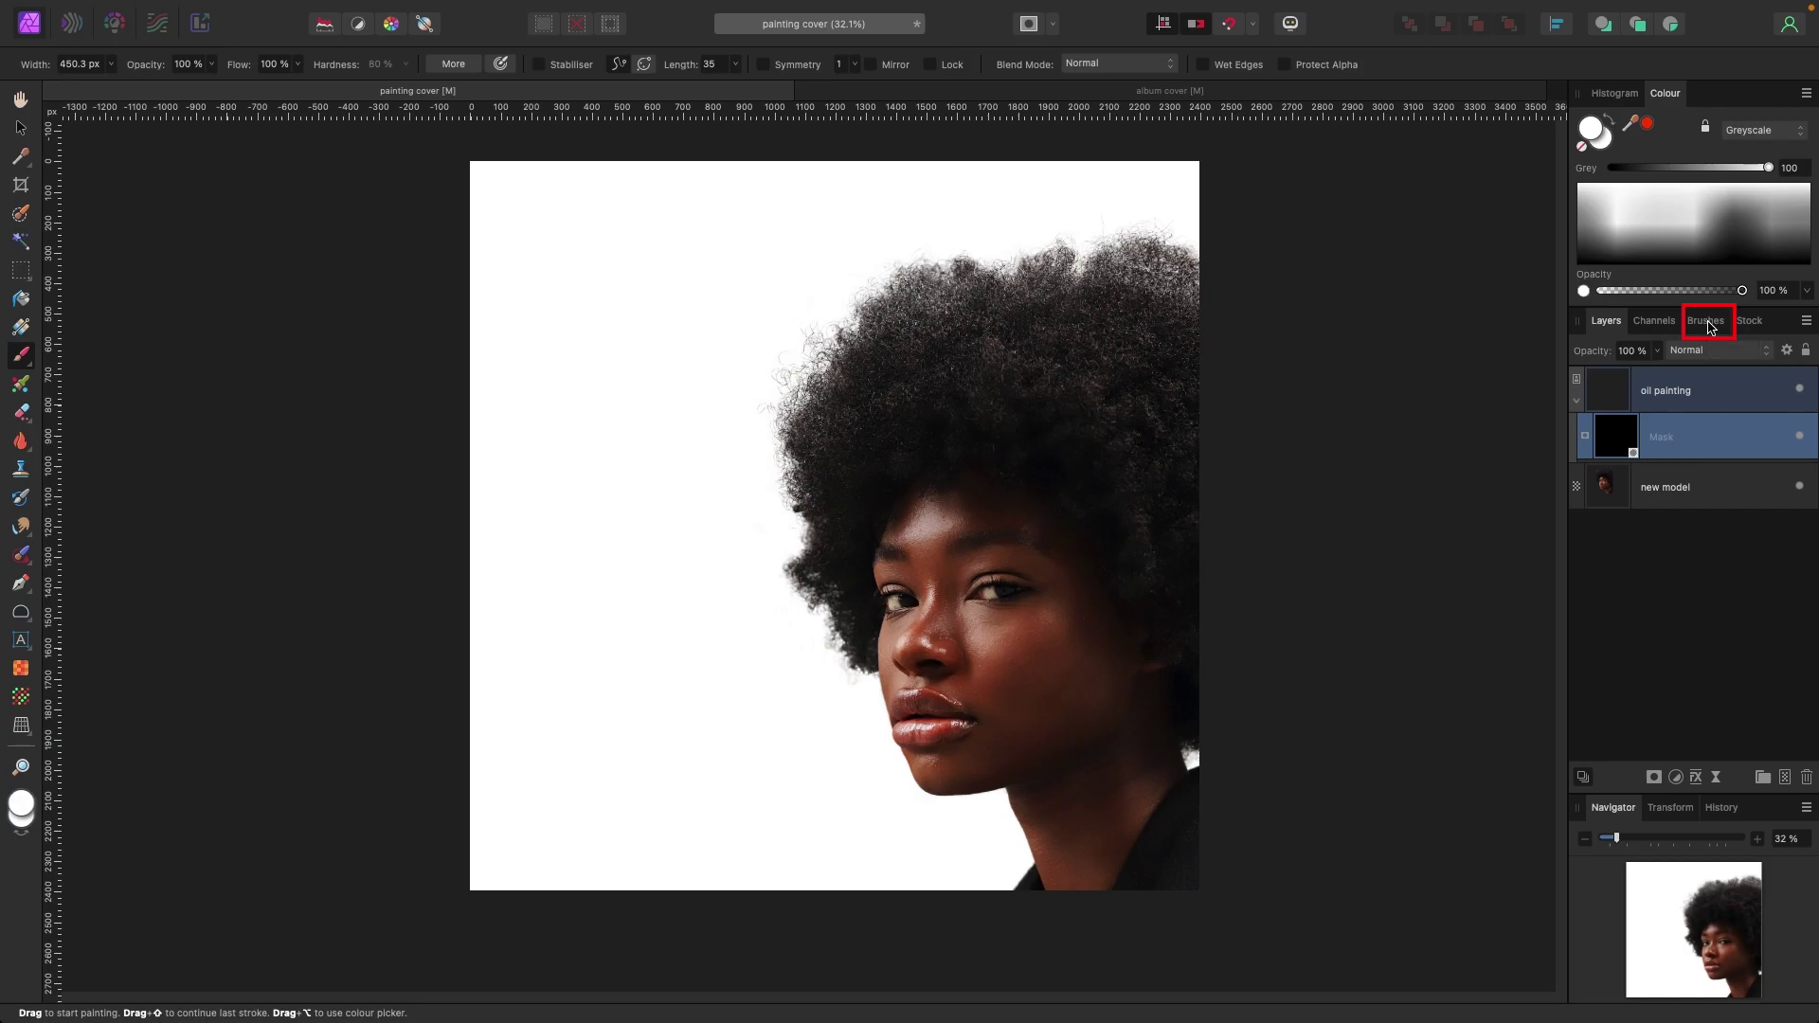
pyautogui.click(1709, 323)
pyautogui.scroll(3, 1718, 432)
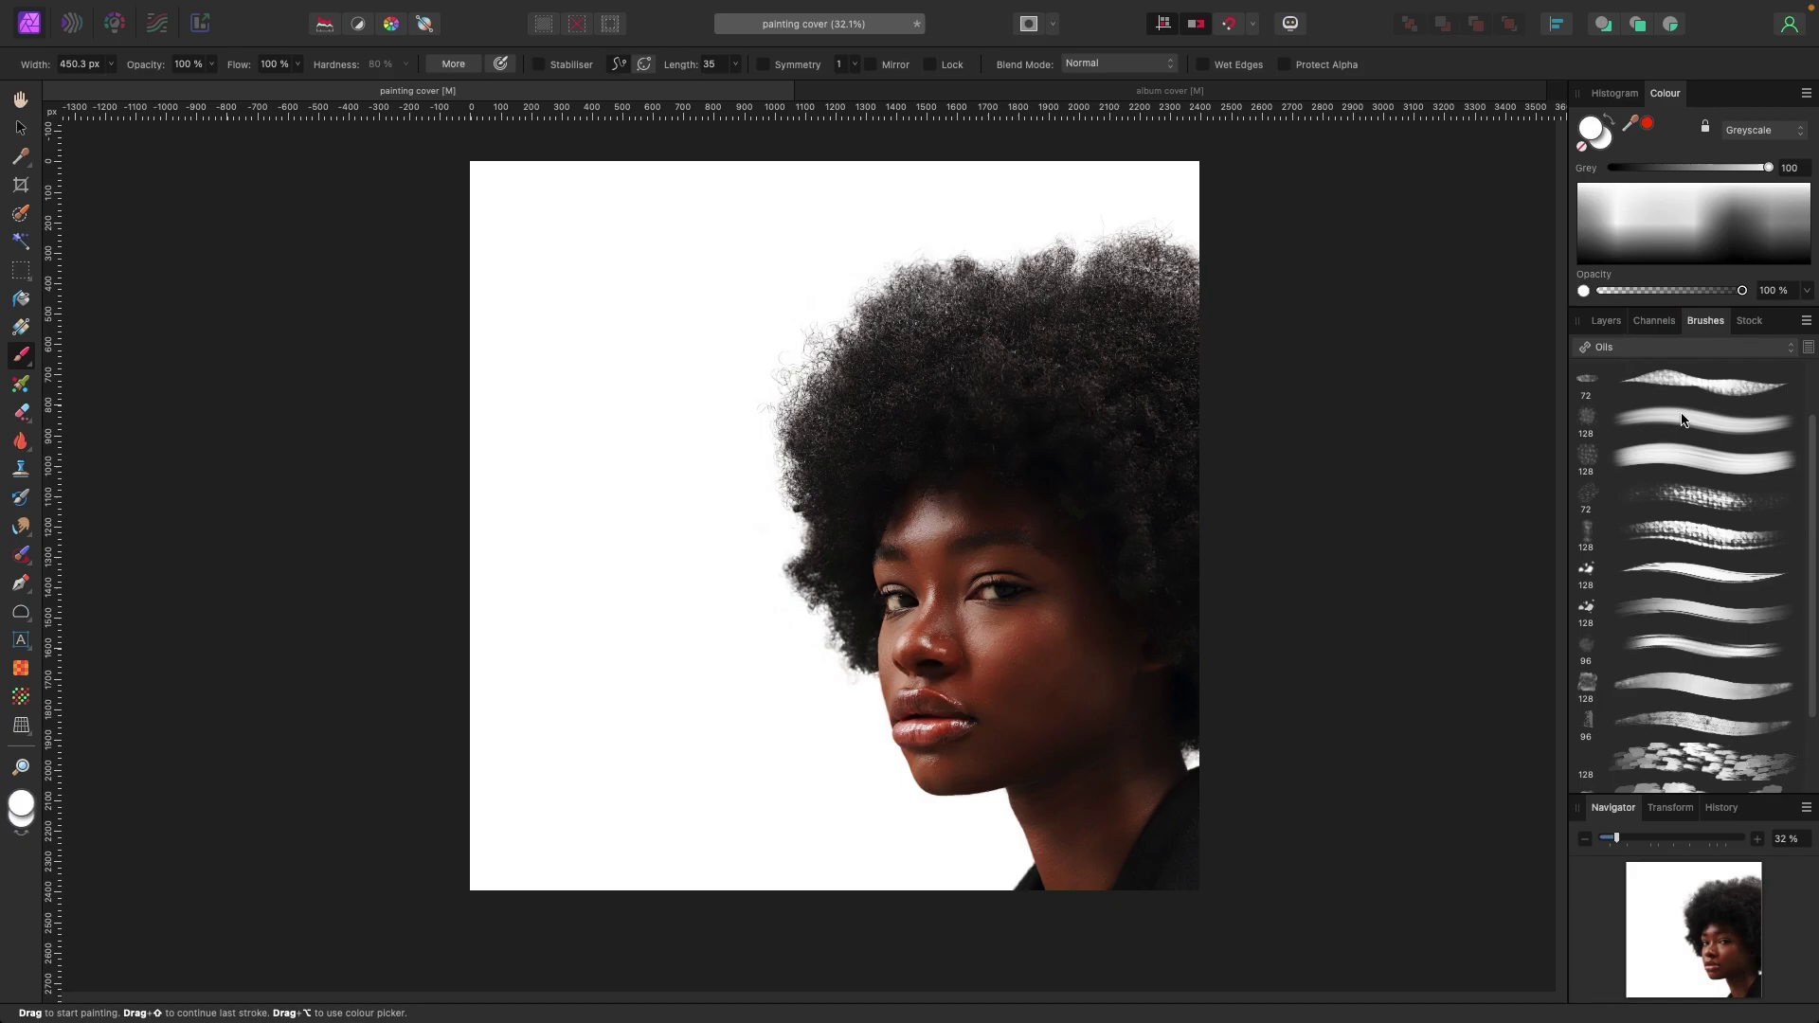
pyautogui.scroll(-1, 1695, 474)
pyautogui.click(1712, 493)
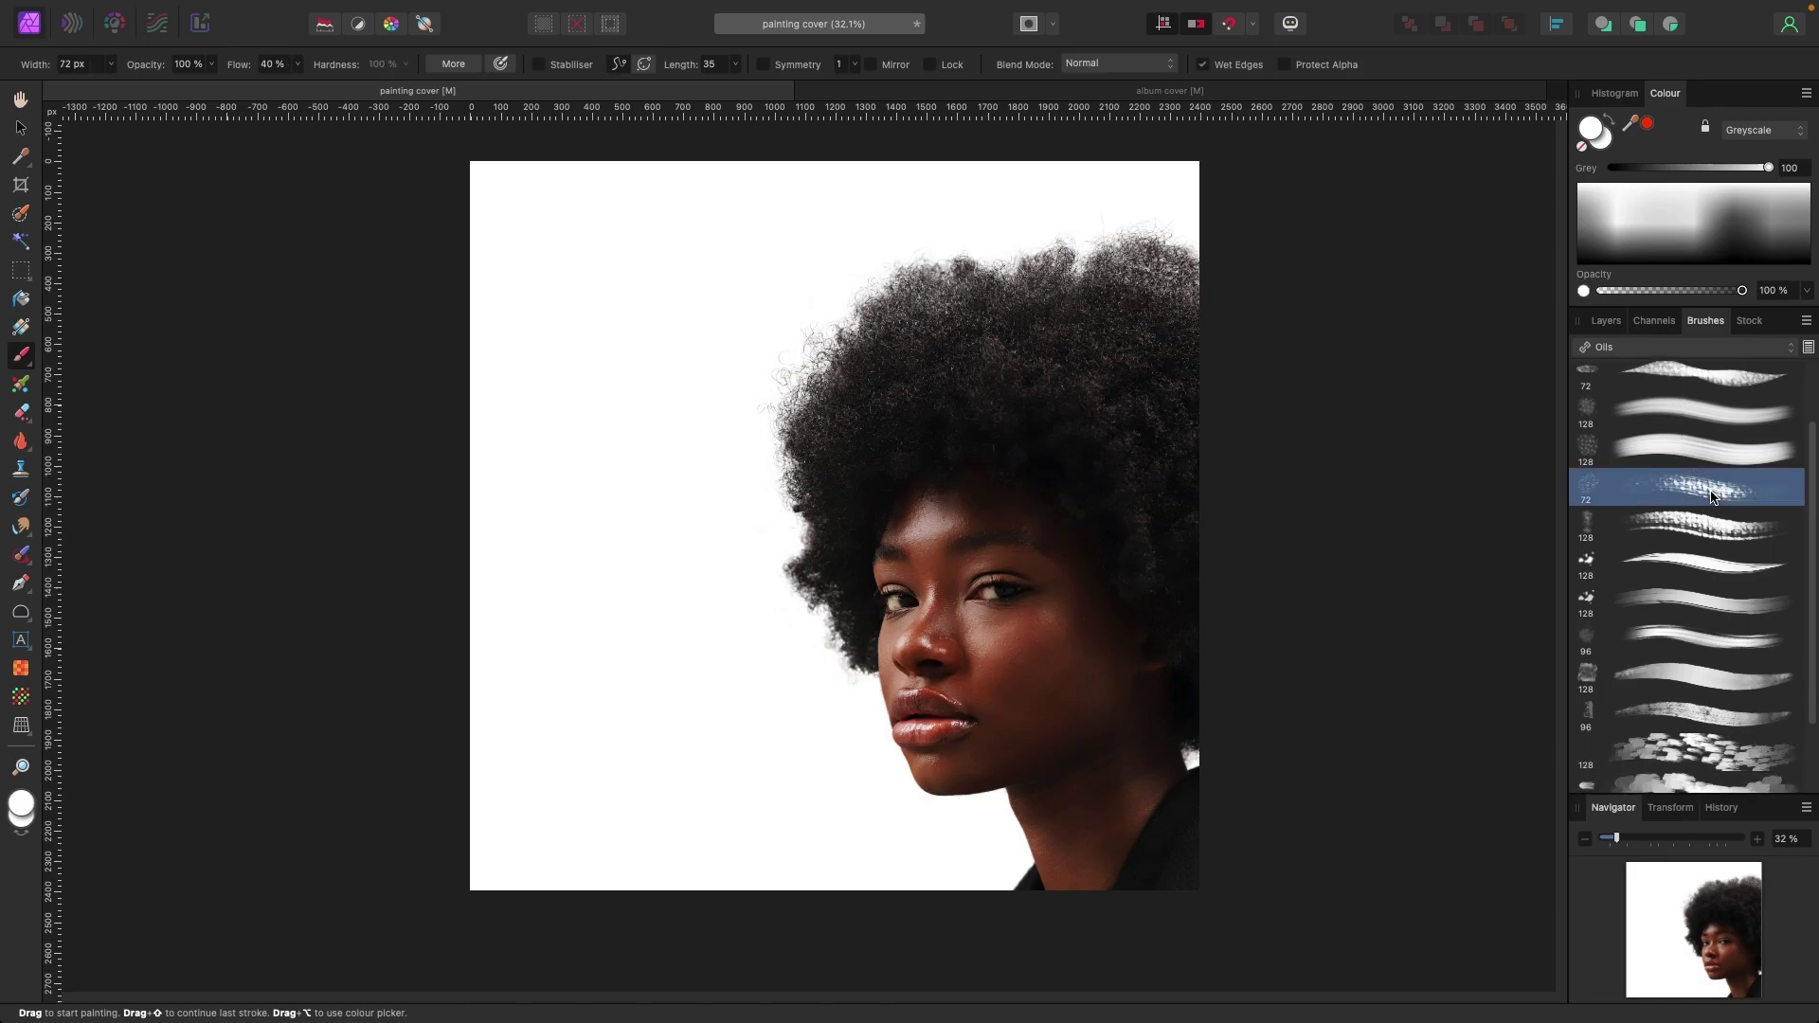
pyautogui.moveTo(476, 243); pyautogui.dragTo(540, 233)
pyautogui.moveTo(293, 264)
pyautogui.mouseDown()
pyautogui.moveTo(1355, 155)
pyautogui.moveTo(134, 378)
pyautogui.moveTo(1319, 188)
pyautogui.moveTo(390, 378)
pyautogui.moveTo(710, 418)
pyautogui.moveTo(1474, 370)
pyautogui.moveTo(529, 640)
pyautogui.moveTo(1449, 532)
pyautogui.moveTo(662, 723)
pyautogui.moveTo(471, 856)
pyautogui.moveTo(307, 885)
pyautogui.moveTo(615, 568)
pyautogui.moveTo(354, 492)
pyautogui.moveTo(244, 597)
pyautogui.moveTo(531, 644)
pyautogui.mouseUp()
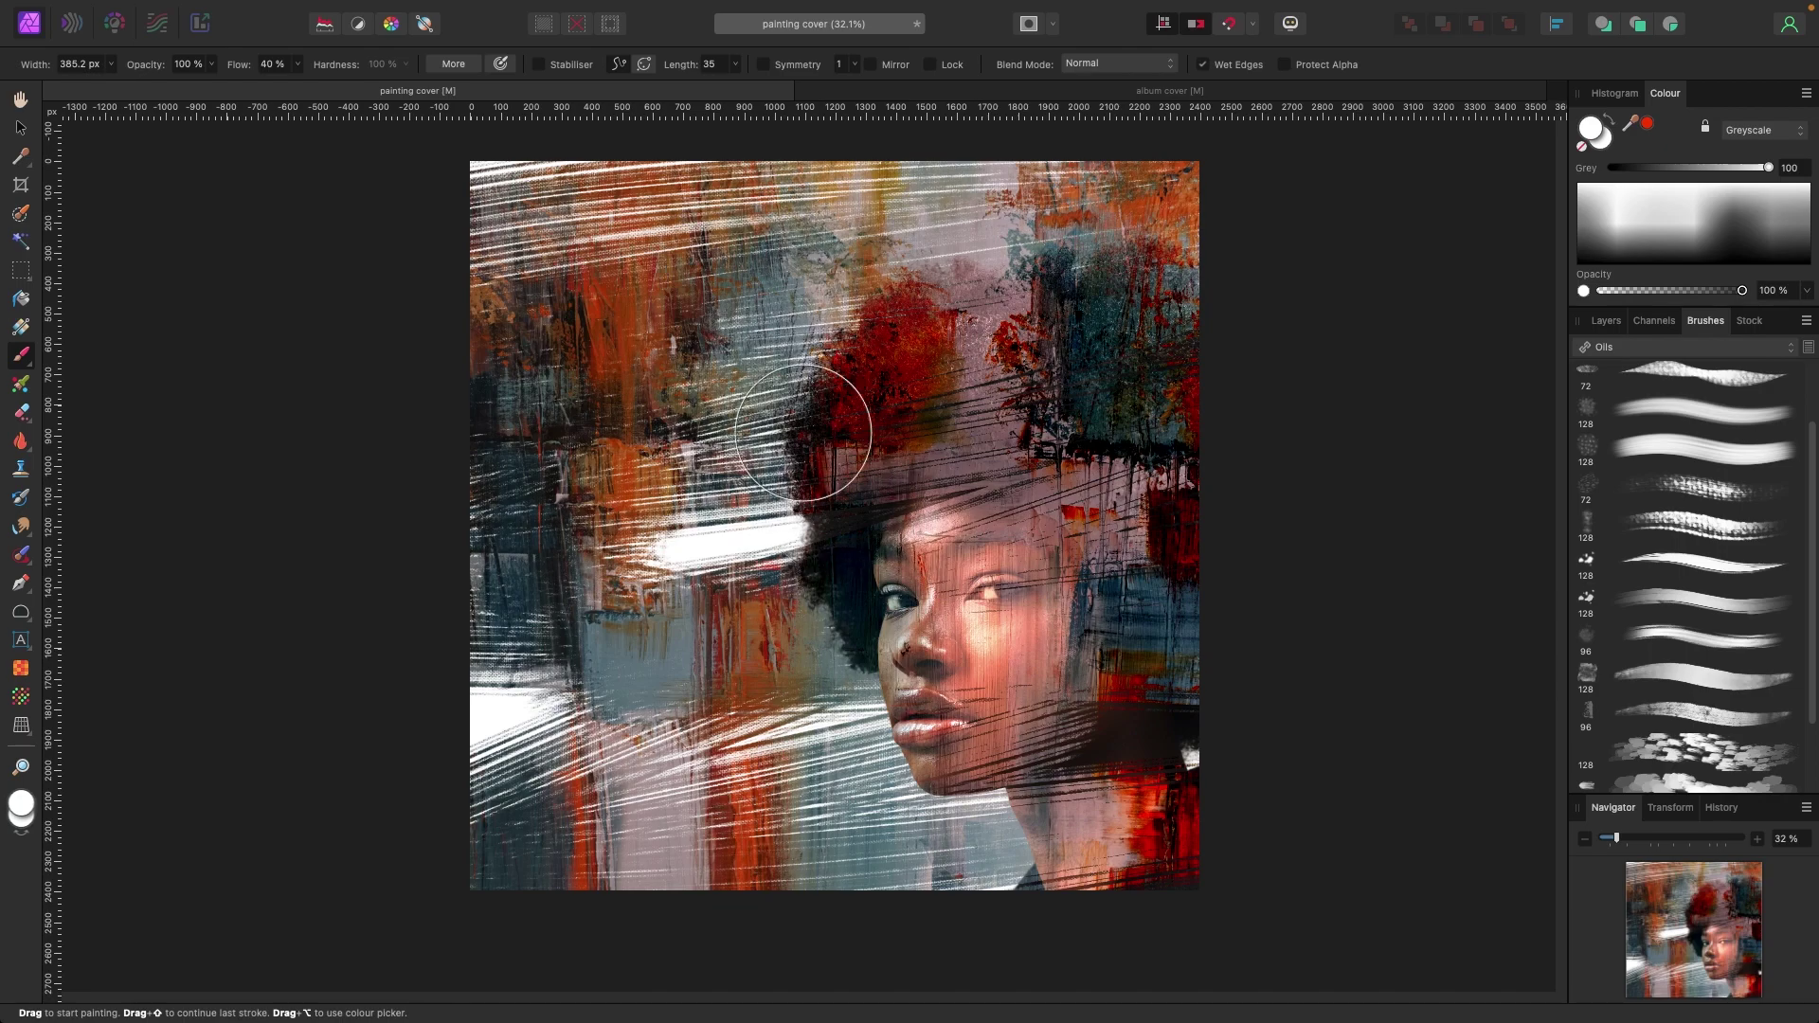
pyautogui.click(21, 127)
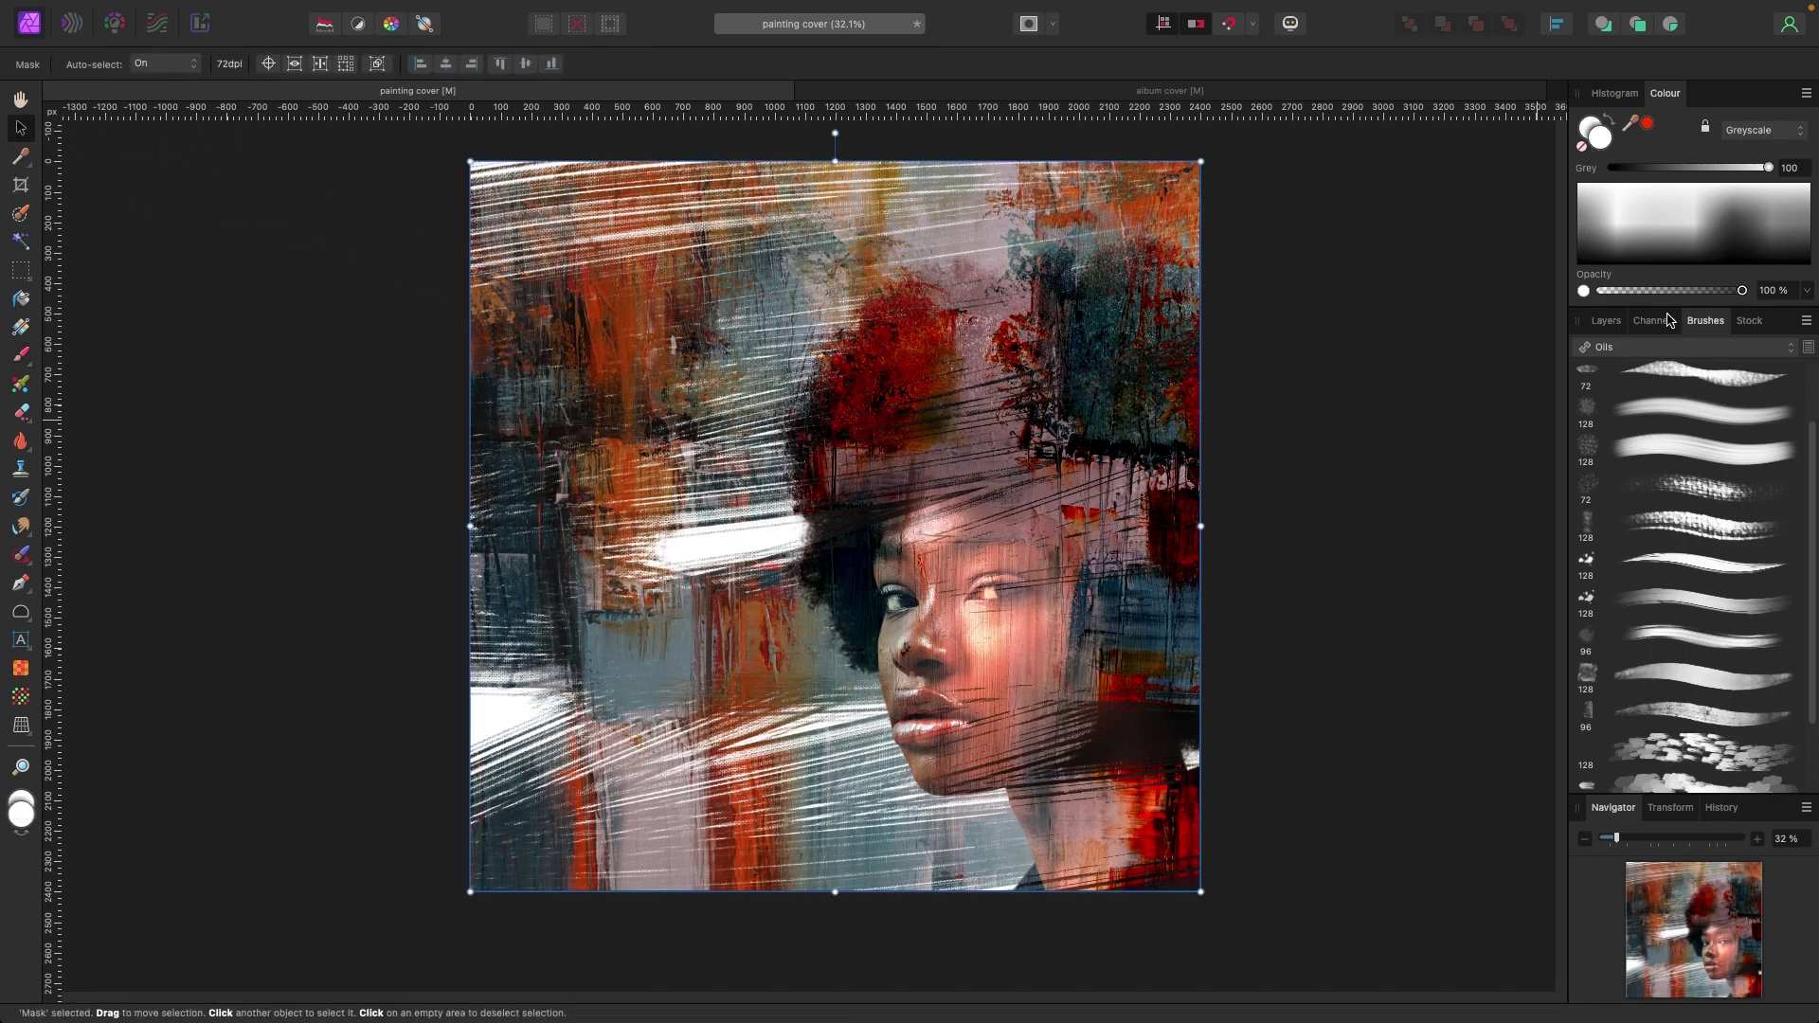
# Step: Add an empty mask to the new model layer and expand the layer to show the mask
pyautogui.click(1606, 321)
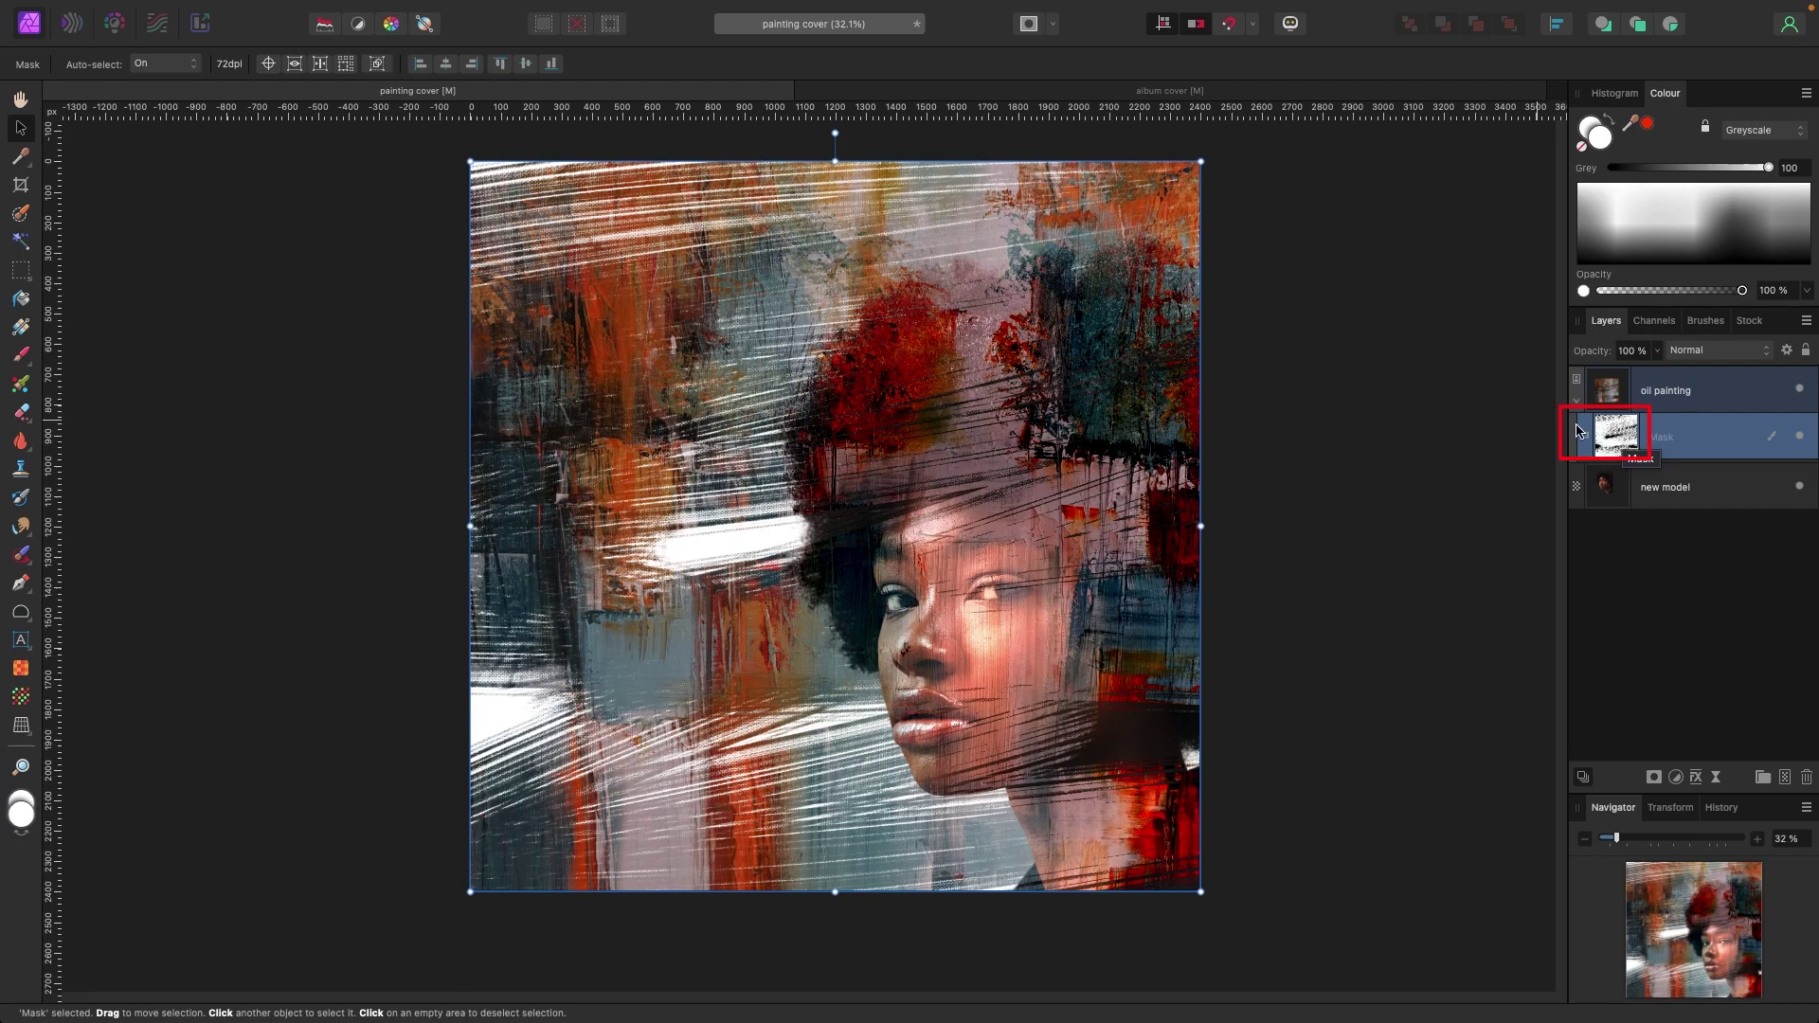
pyautogui.click(1678, 489)
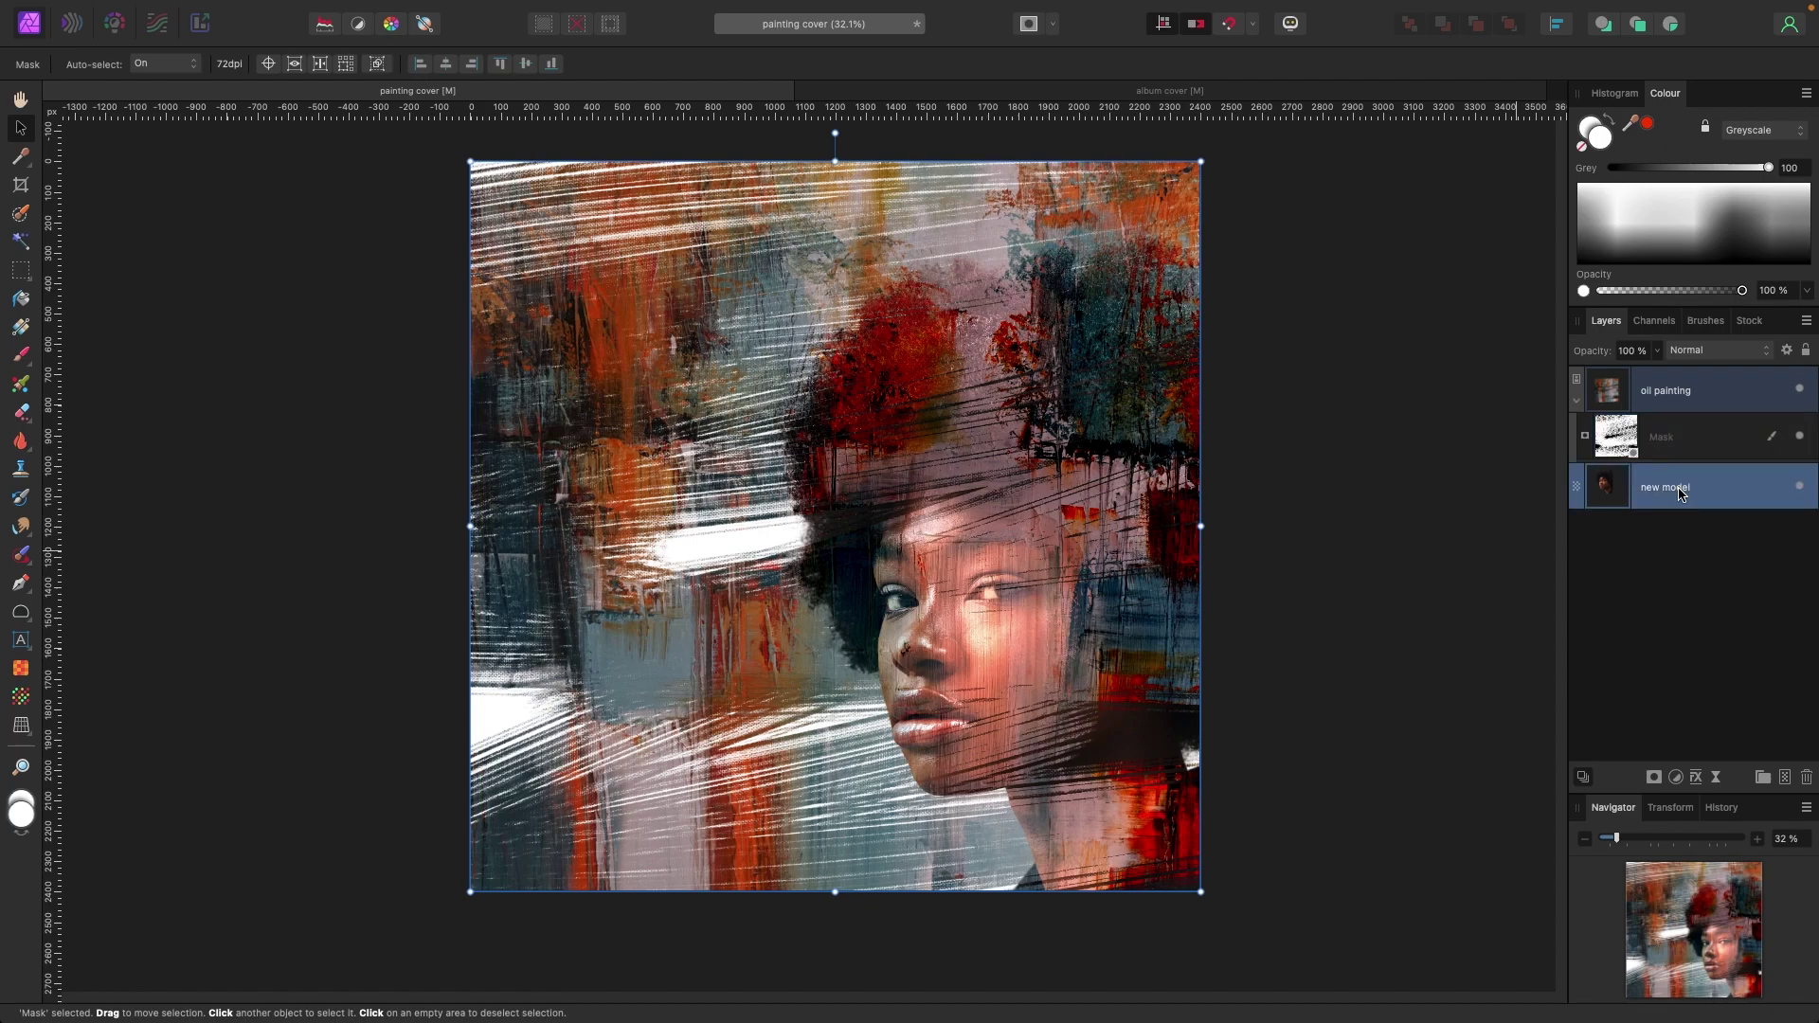
pyautogui.click(1653, 778)
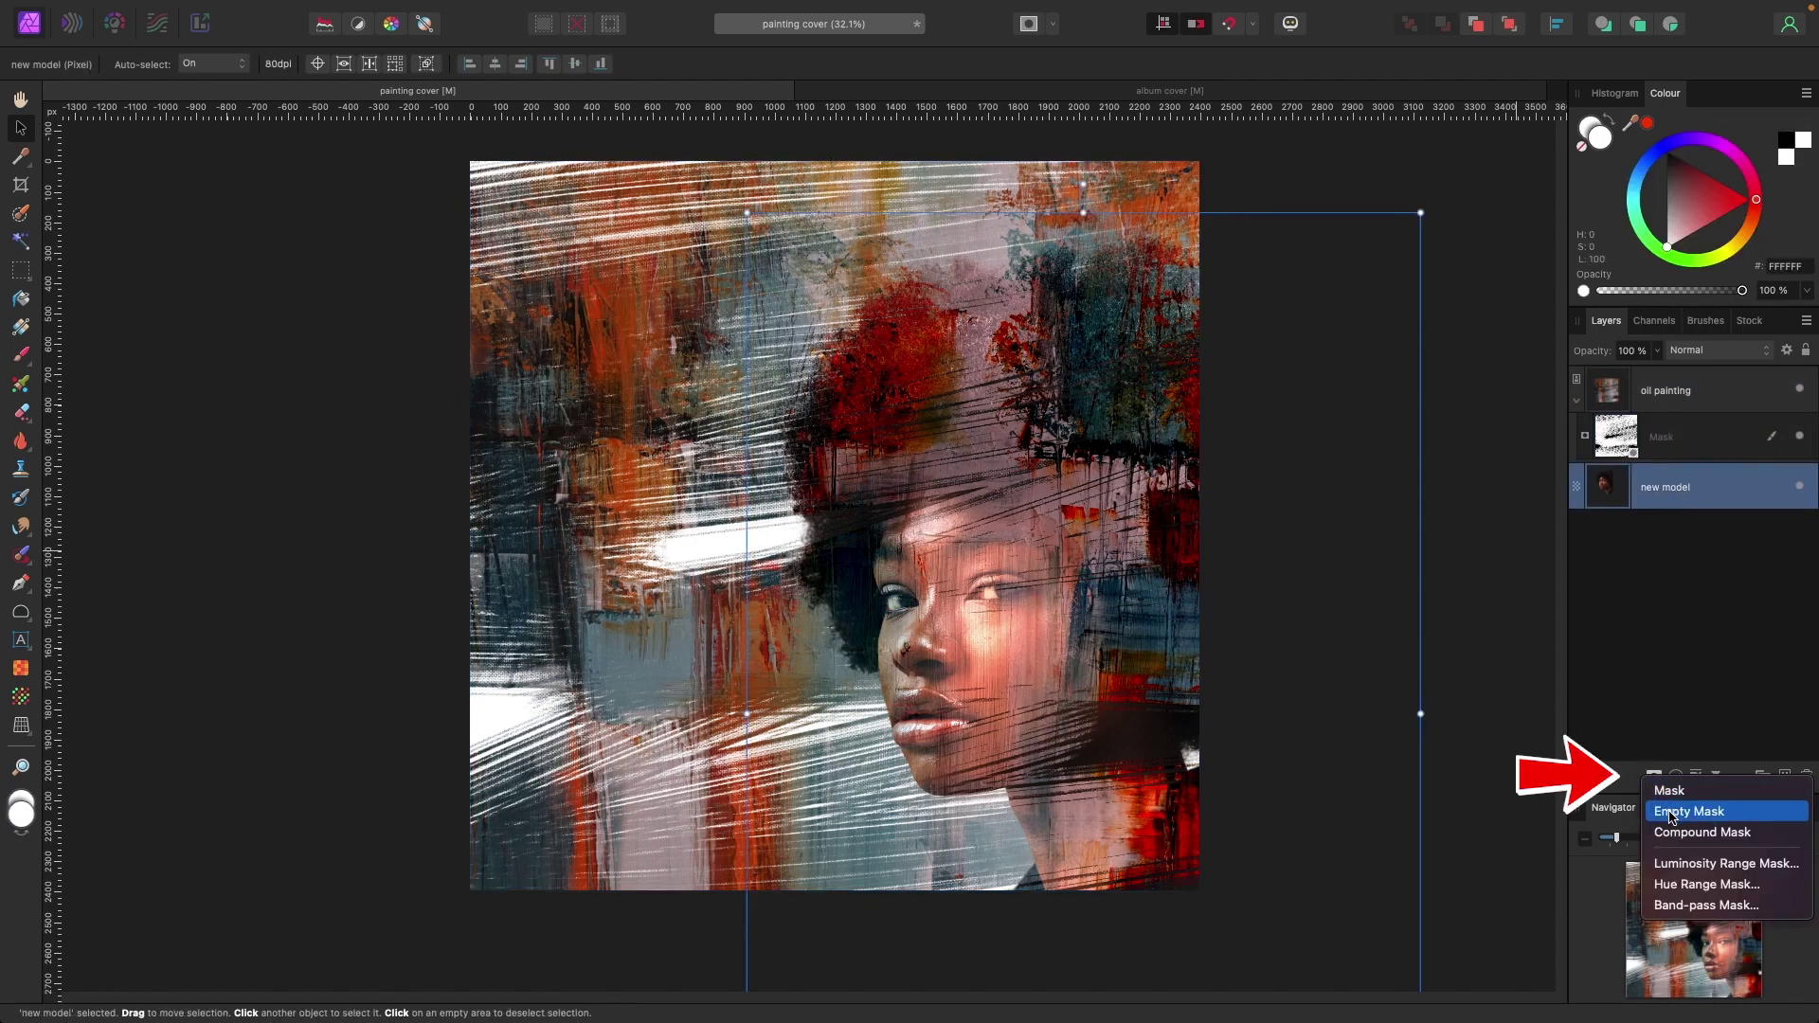
pyautogui.click(1670, 812)
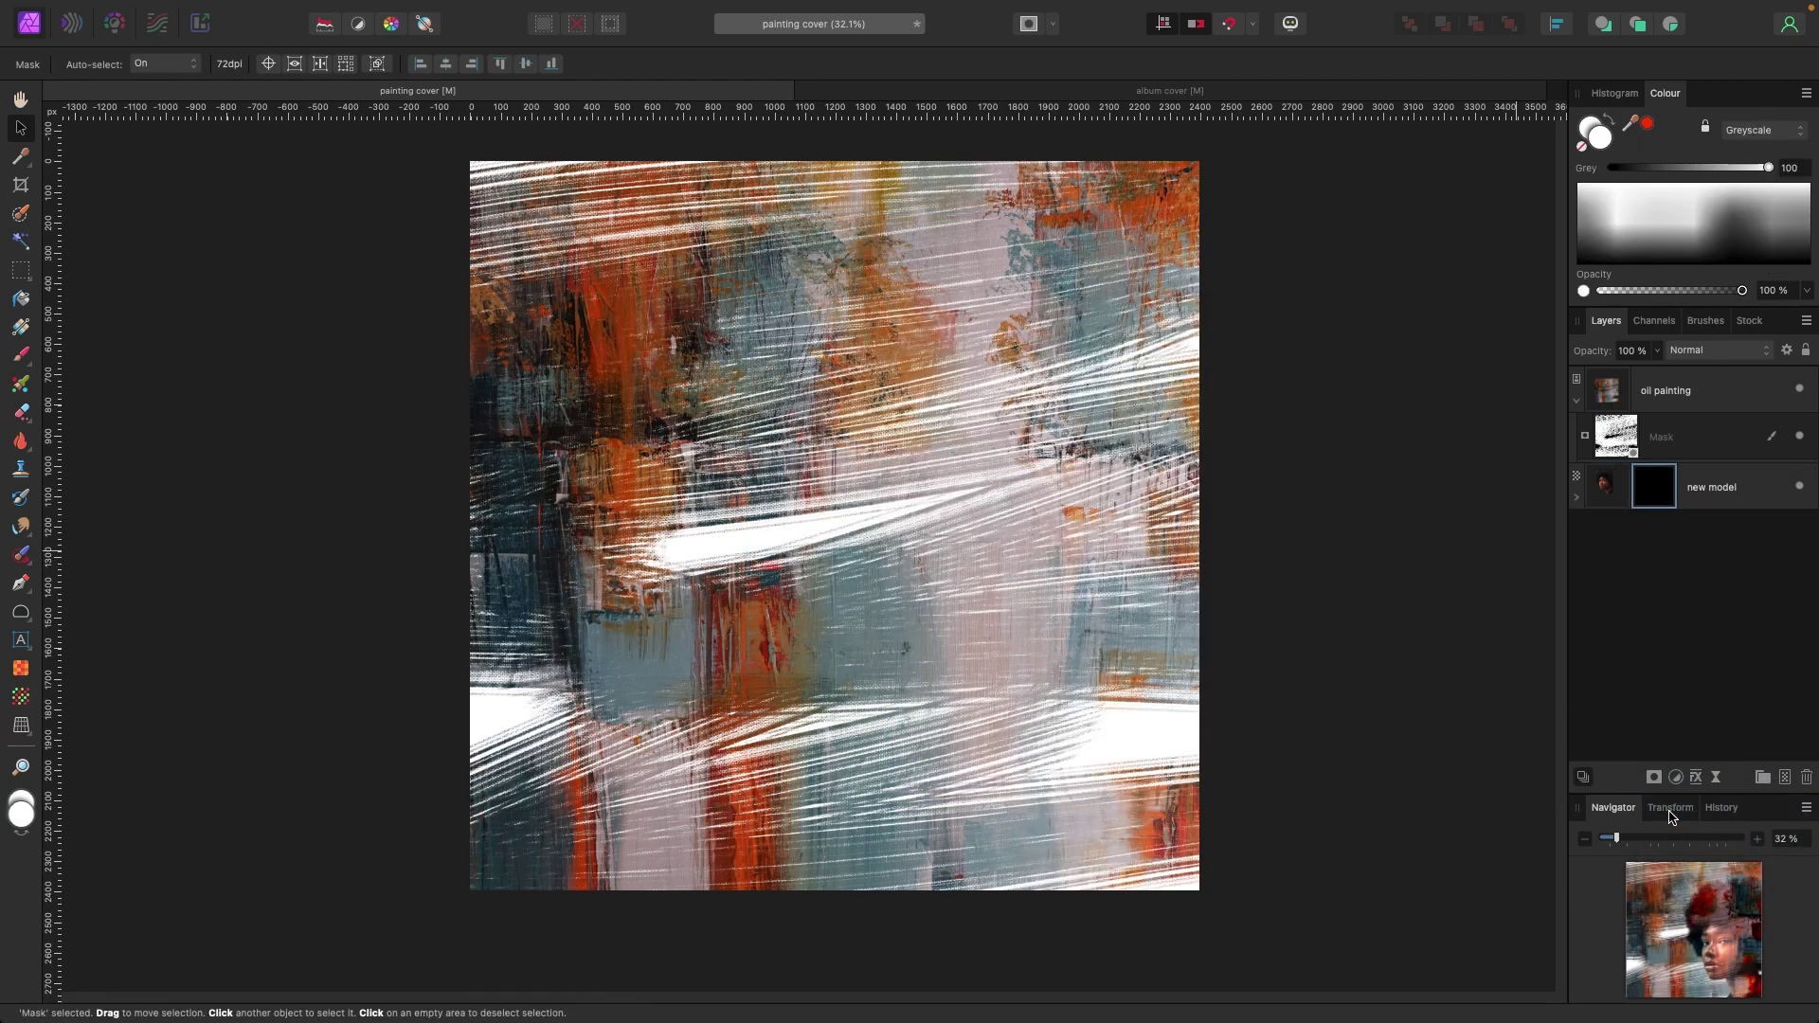
pyautogui.click(1577, 501)
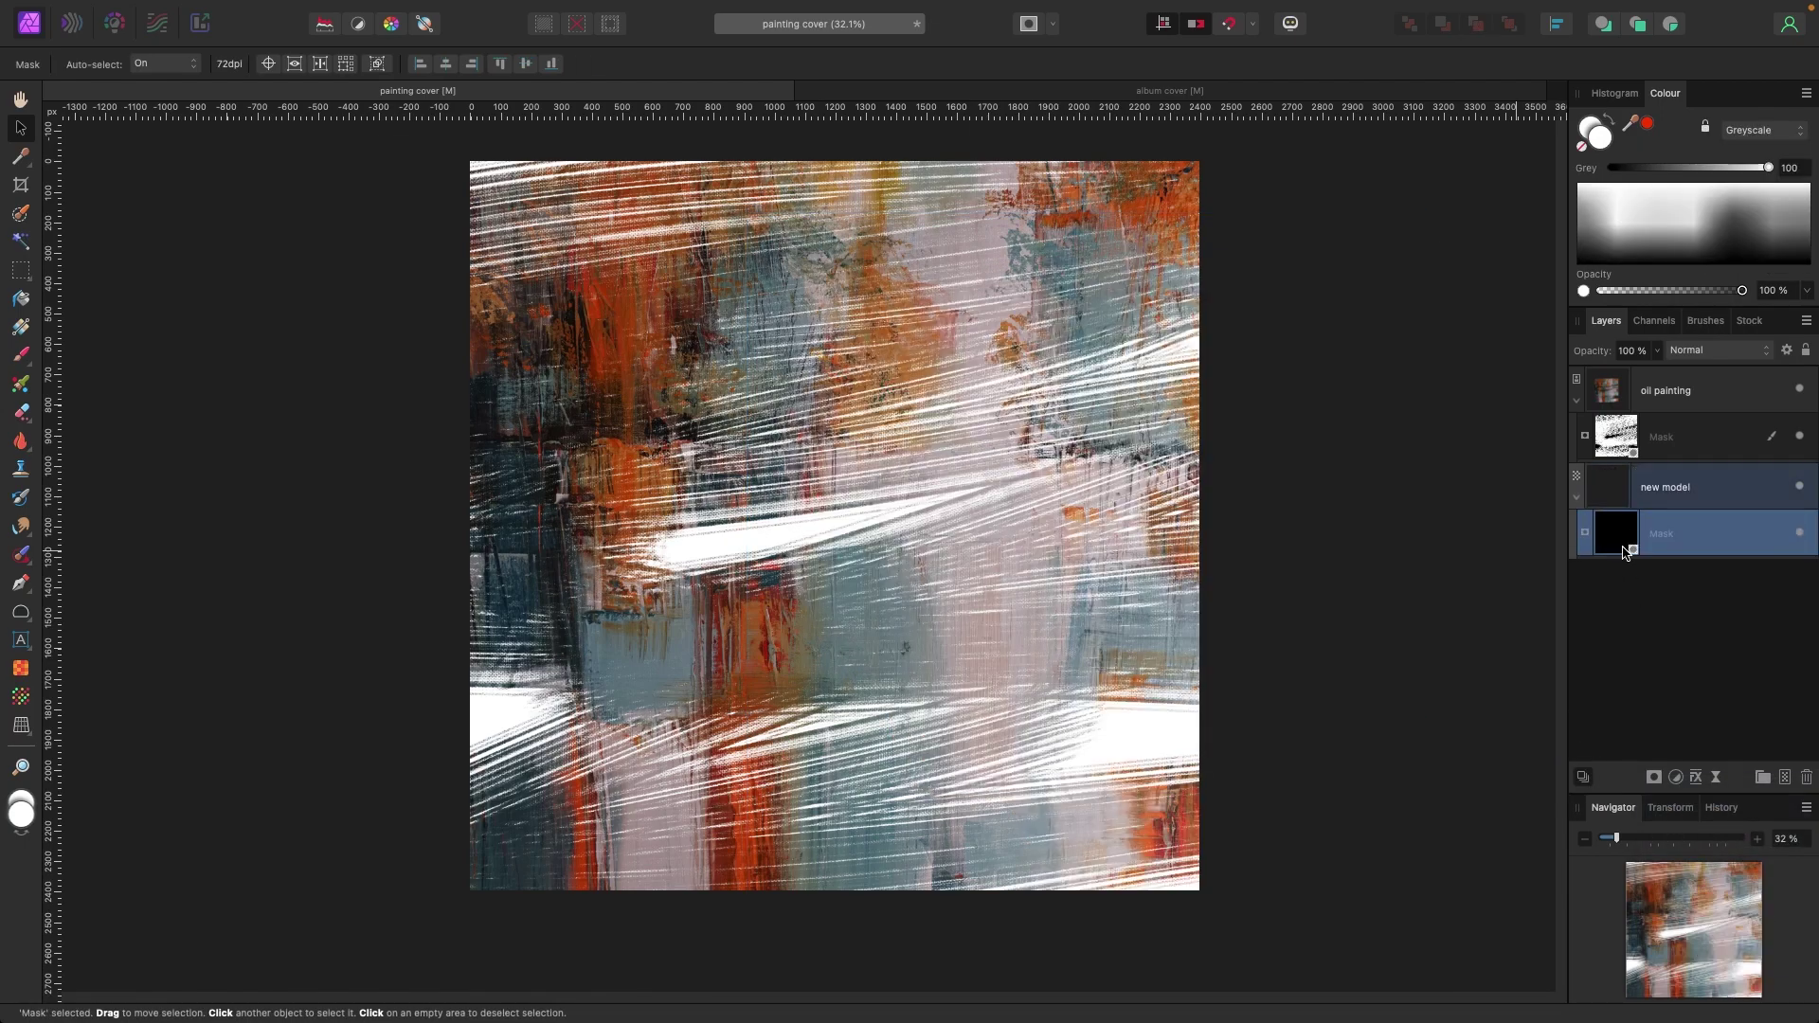
# Step: Reveal the portrait by painting the new model layer's mask in white over the head and shoulders with a textured Oils brush
pyautogui.click(1707, 322)
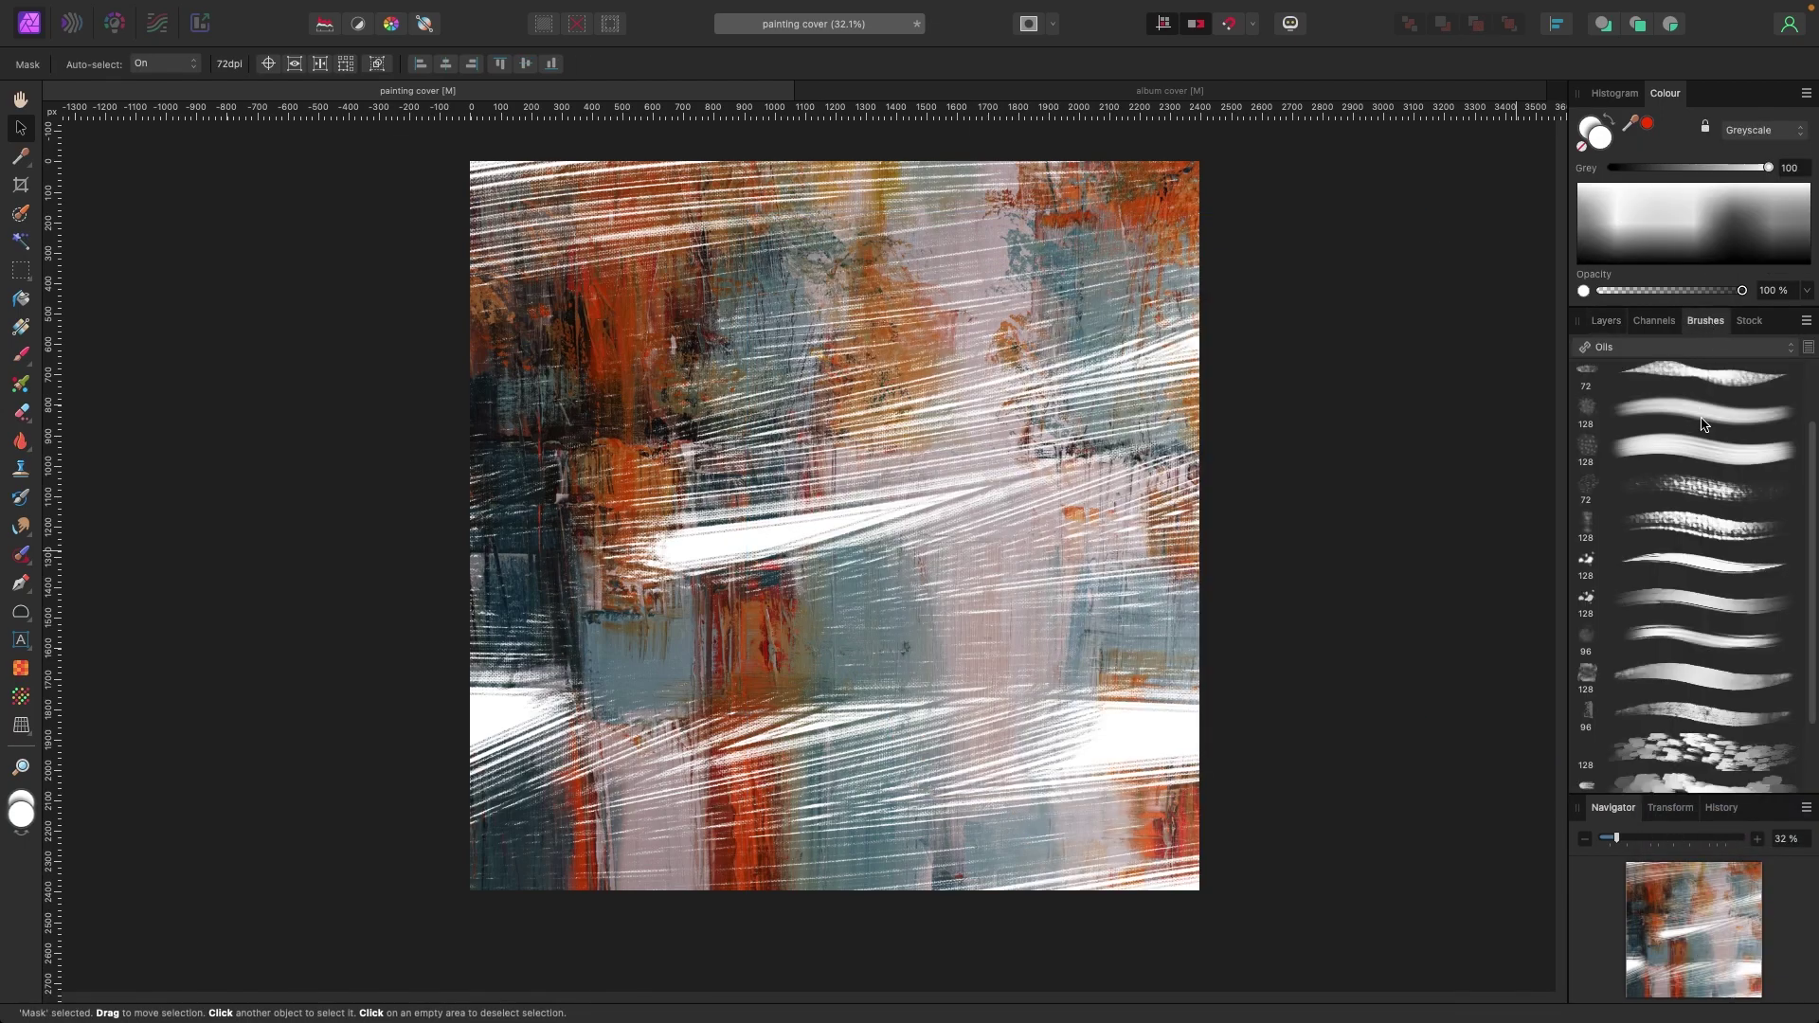
pyautogui.scroll(-2, 1702, 423)
pyautogui.click(1720, 739)
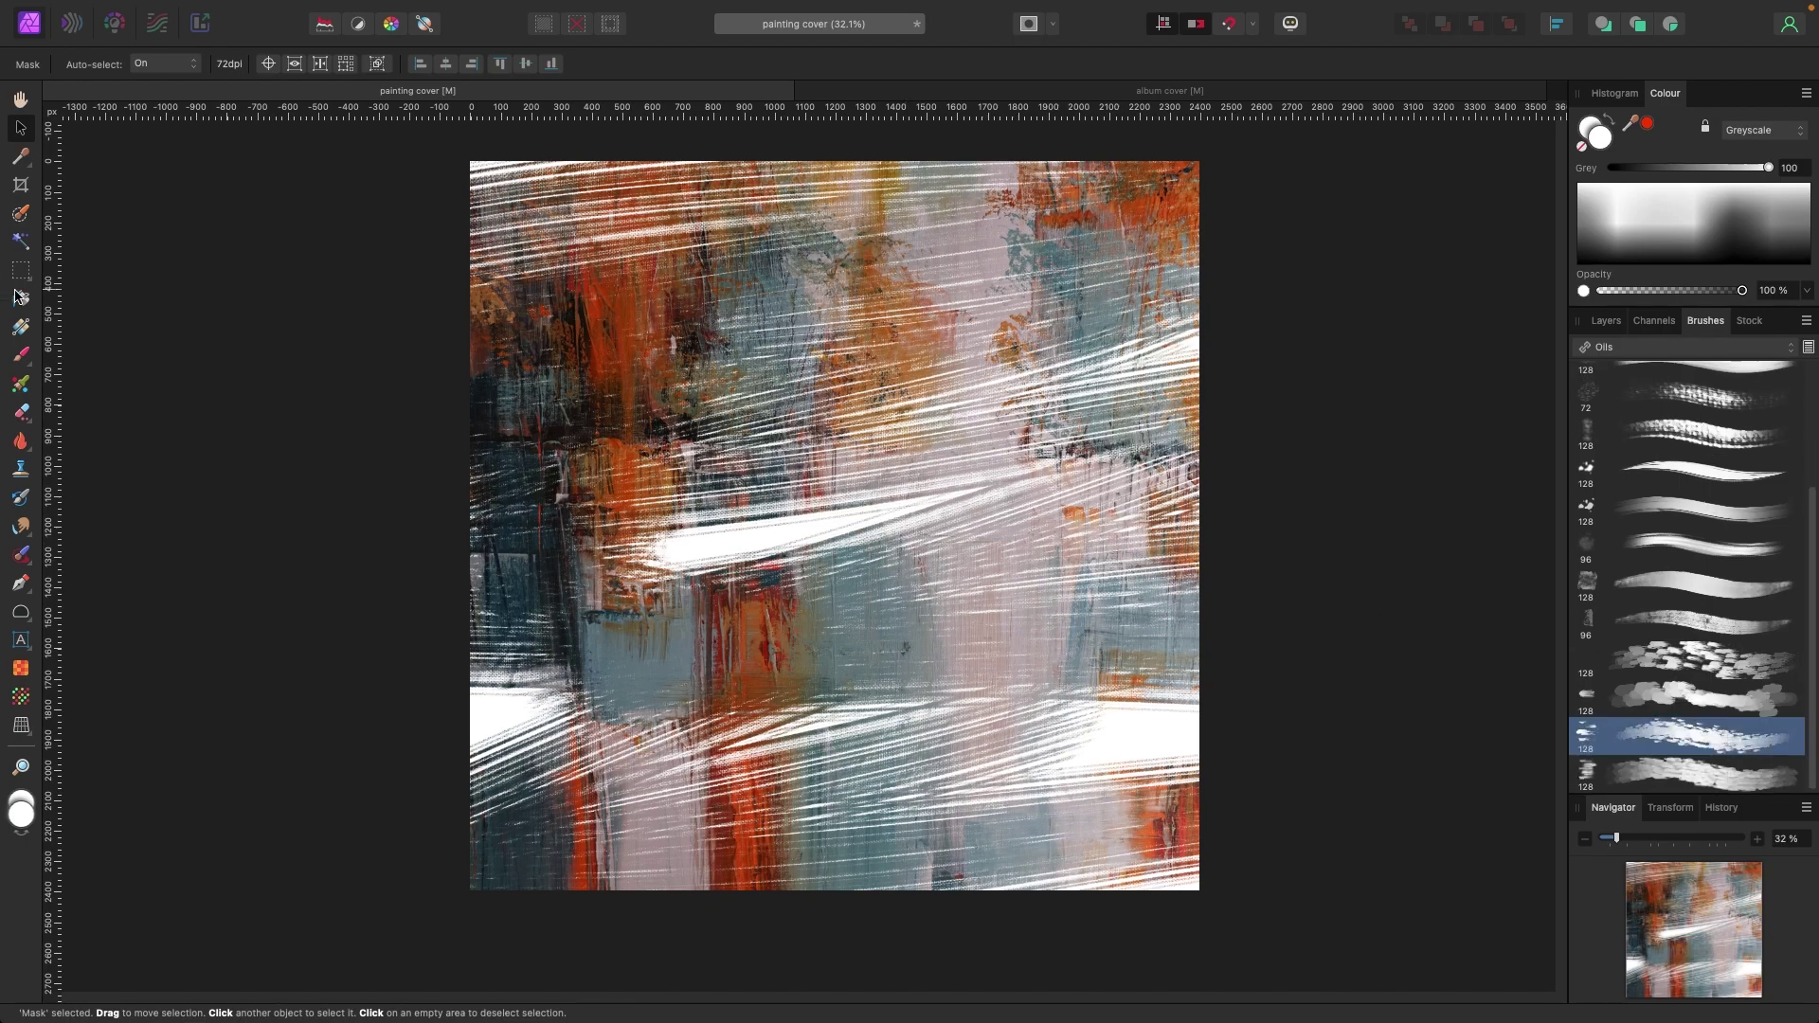
pyautogui.click(23, 353)
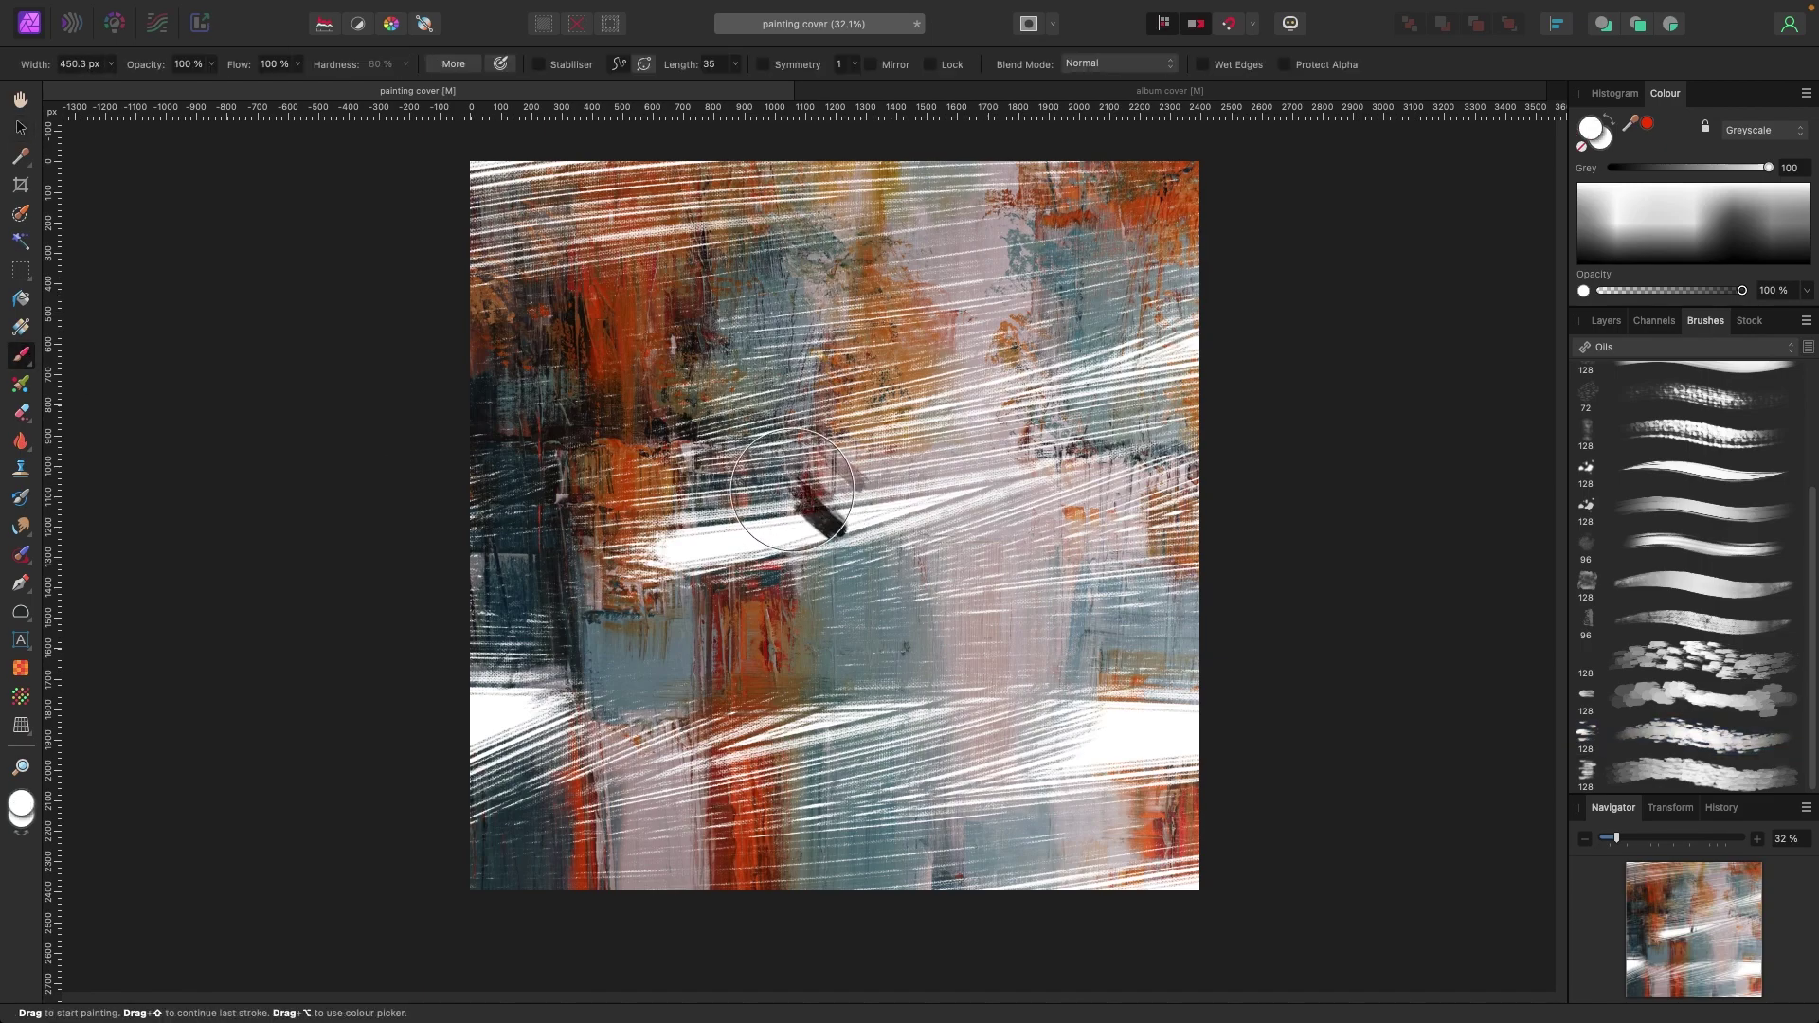
pyautogui.moveTo(839, 455); pyautogui.dragTo(1358, 363)
pyautogui.moveTo(1188, 352)
pyautogui.mouseDown()
pyautogui.moveTo(834, 473)
pyautogui.moveTo(1232, 502)
pyautogui.moveTo(928, 663)
pyautogui.moveTo(1189, 711)
pyautogui.moveTo(865, 833)
pyautogui.moveTo(1438, 814)
pyautogui.mouseUp()
pyautogui.moveTo(1107, 319); pyautogui.dragTo(831, 336)
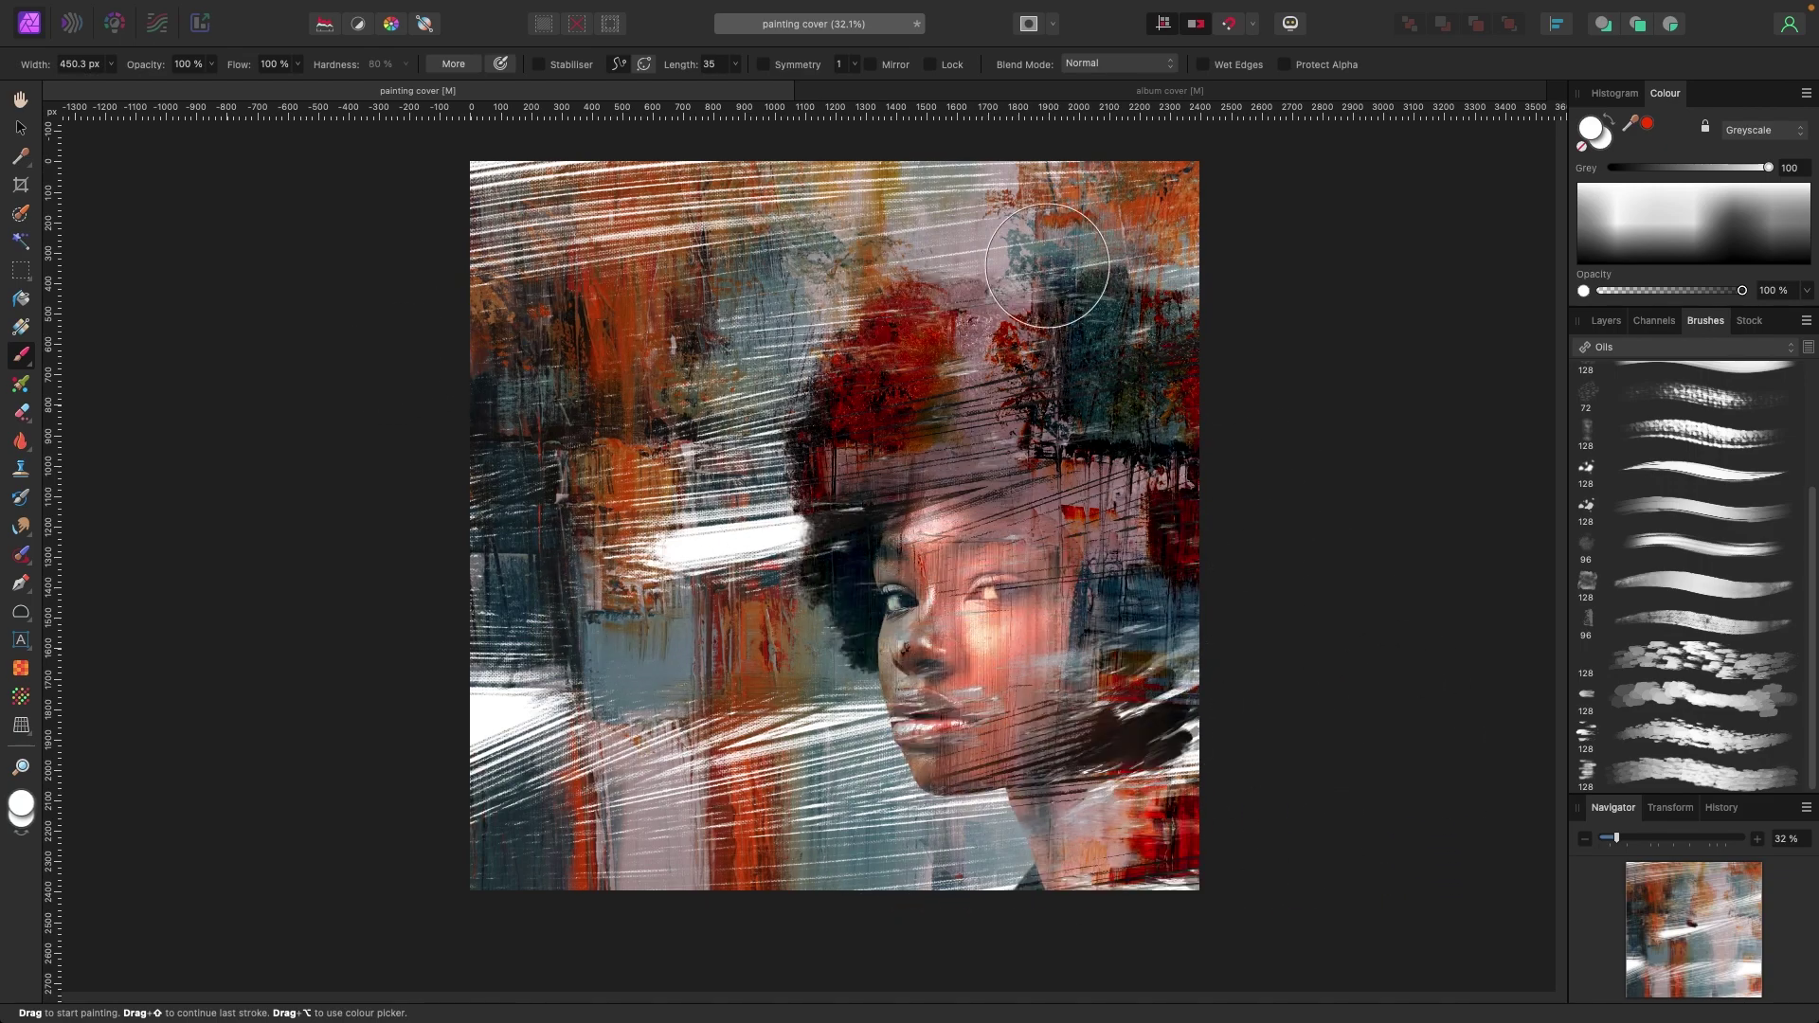
pyautogui.moveTo(952, 287); pyautogui.dragTo(1165, 275)
pyautogui.click(21, 127)
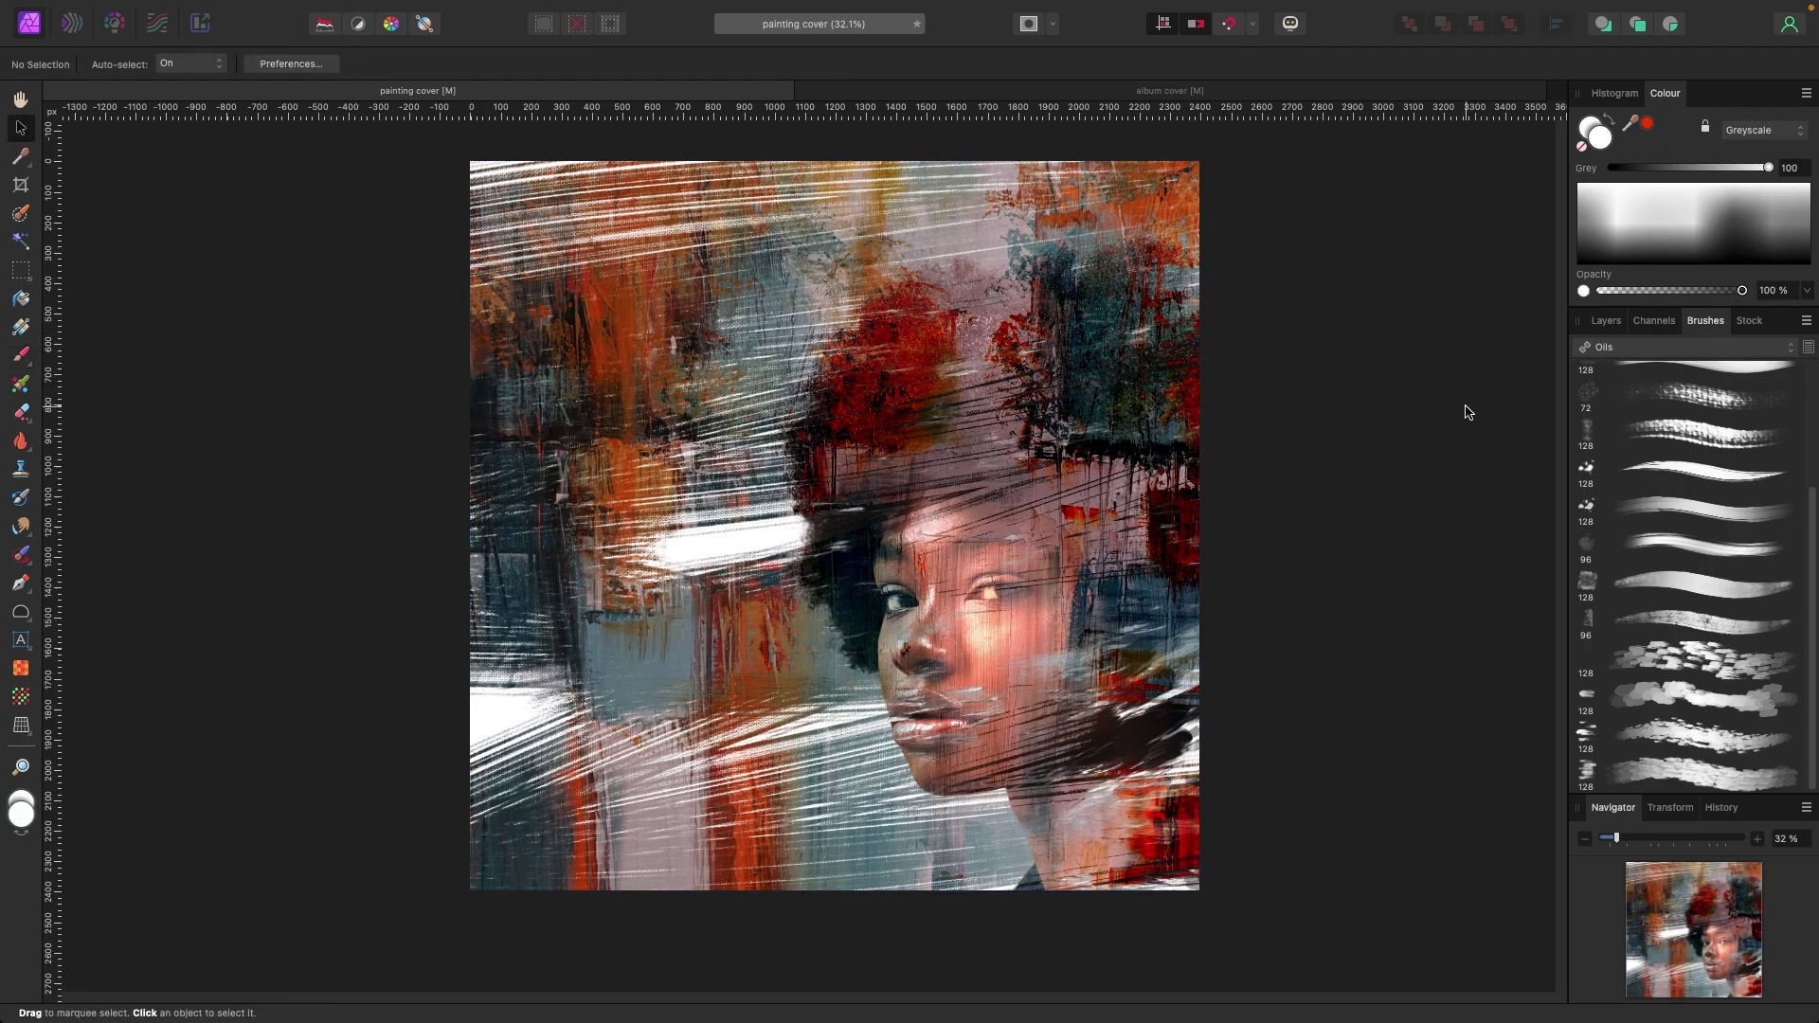
# Step: Add a new fill layer and move it beneath the new model layer at the bottom of the stack
pyautogui.click(1603, 321)
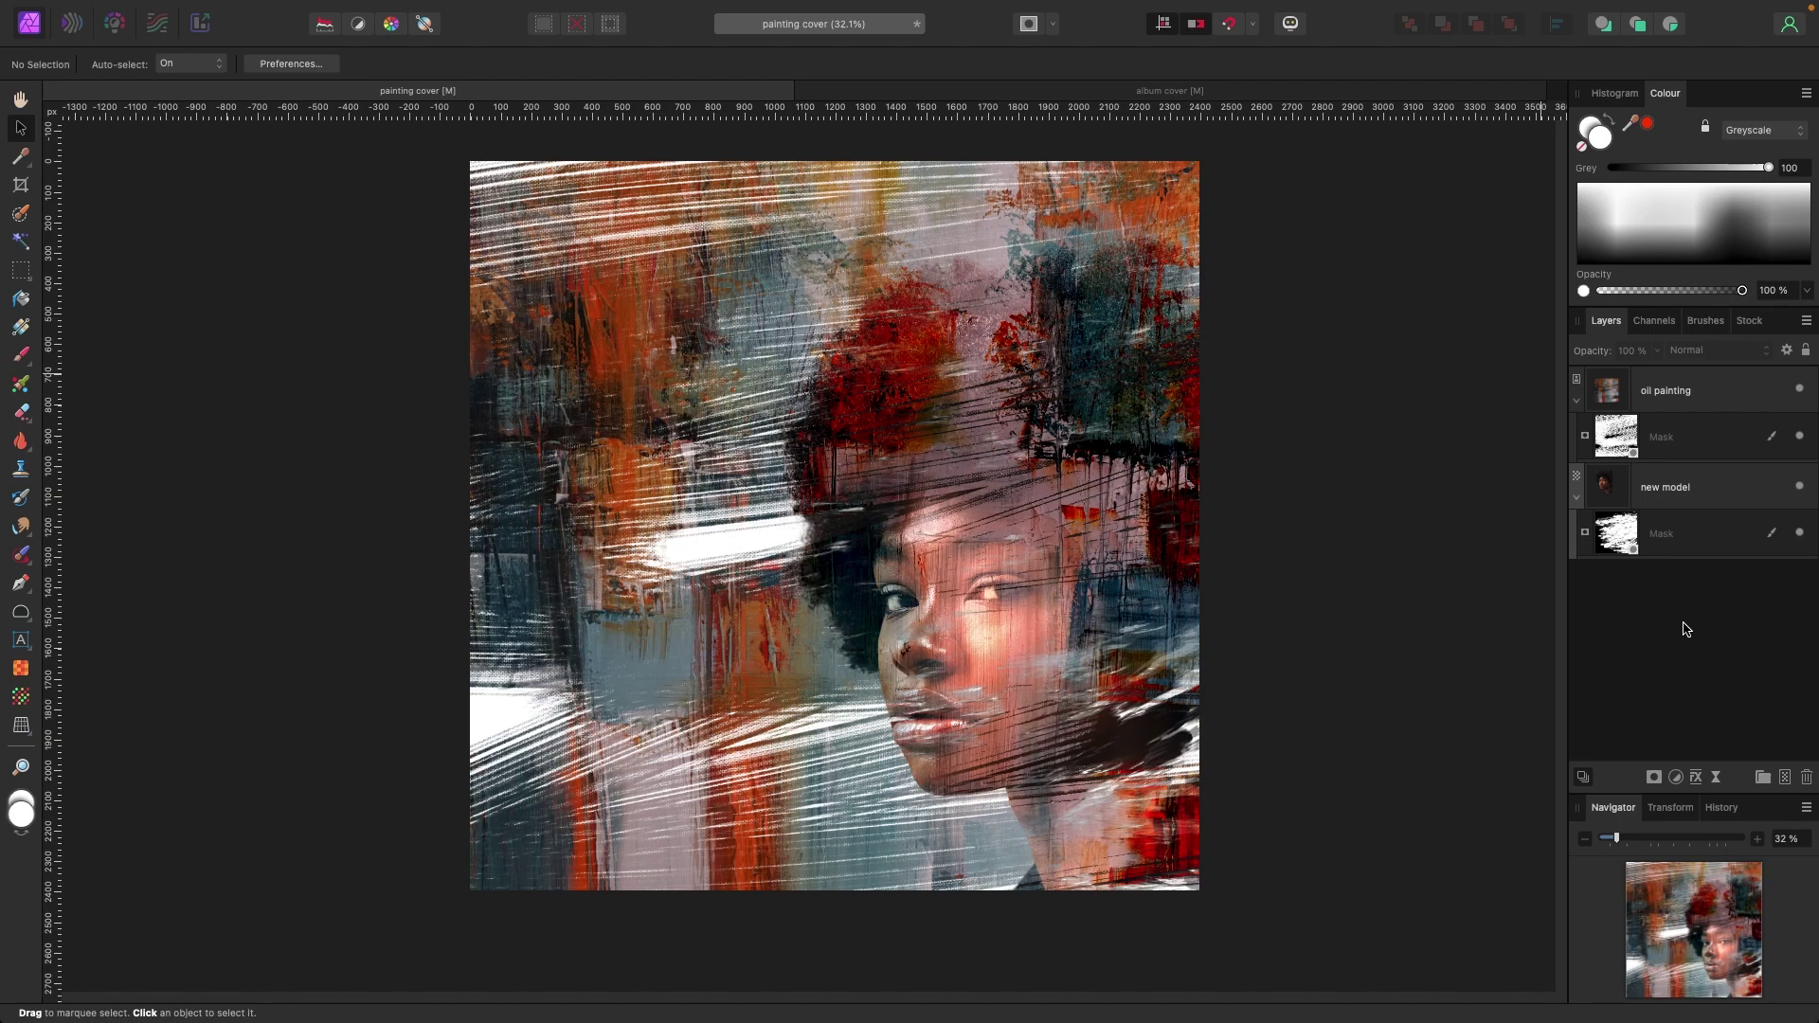
pyautogui.moveTo(509, 5)
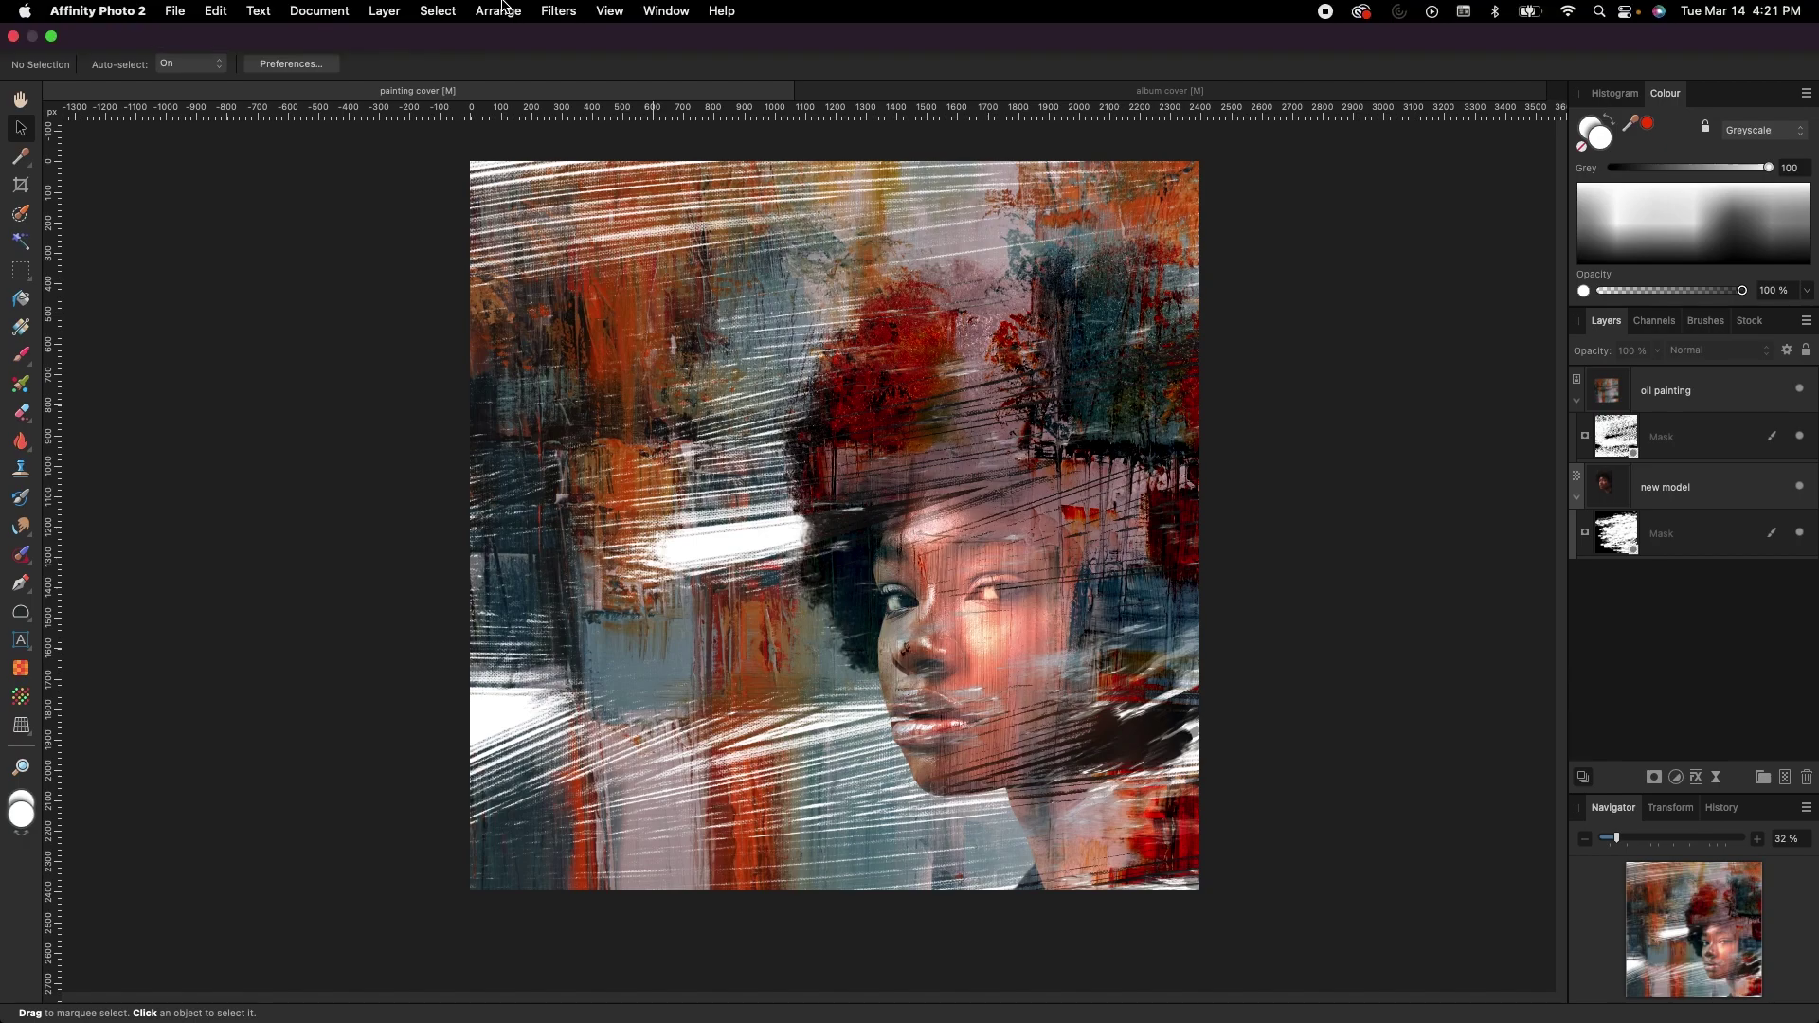
pyautogui.click(384, 10)
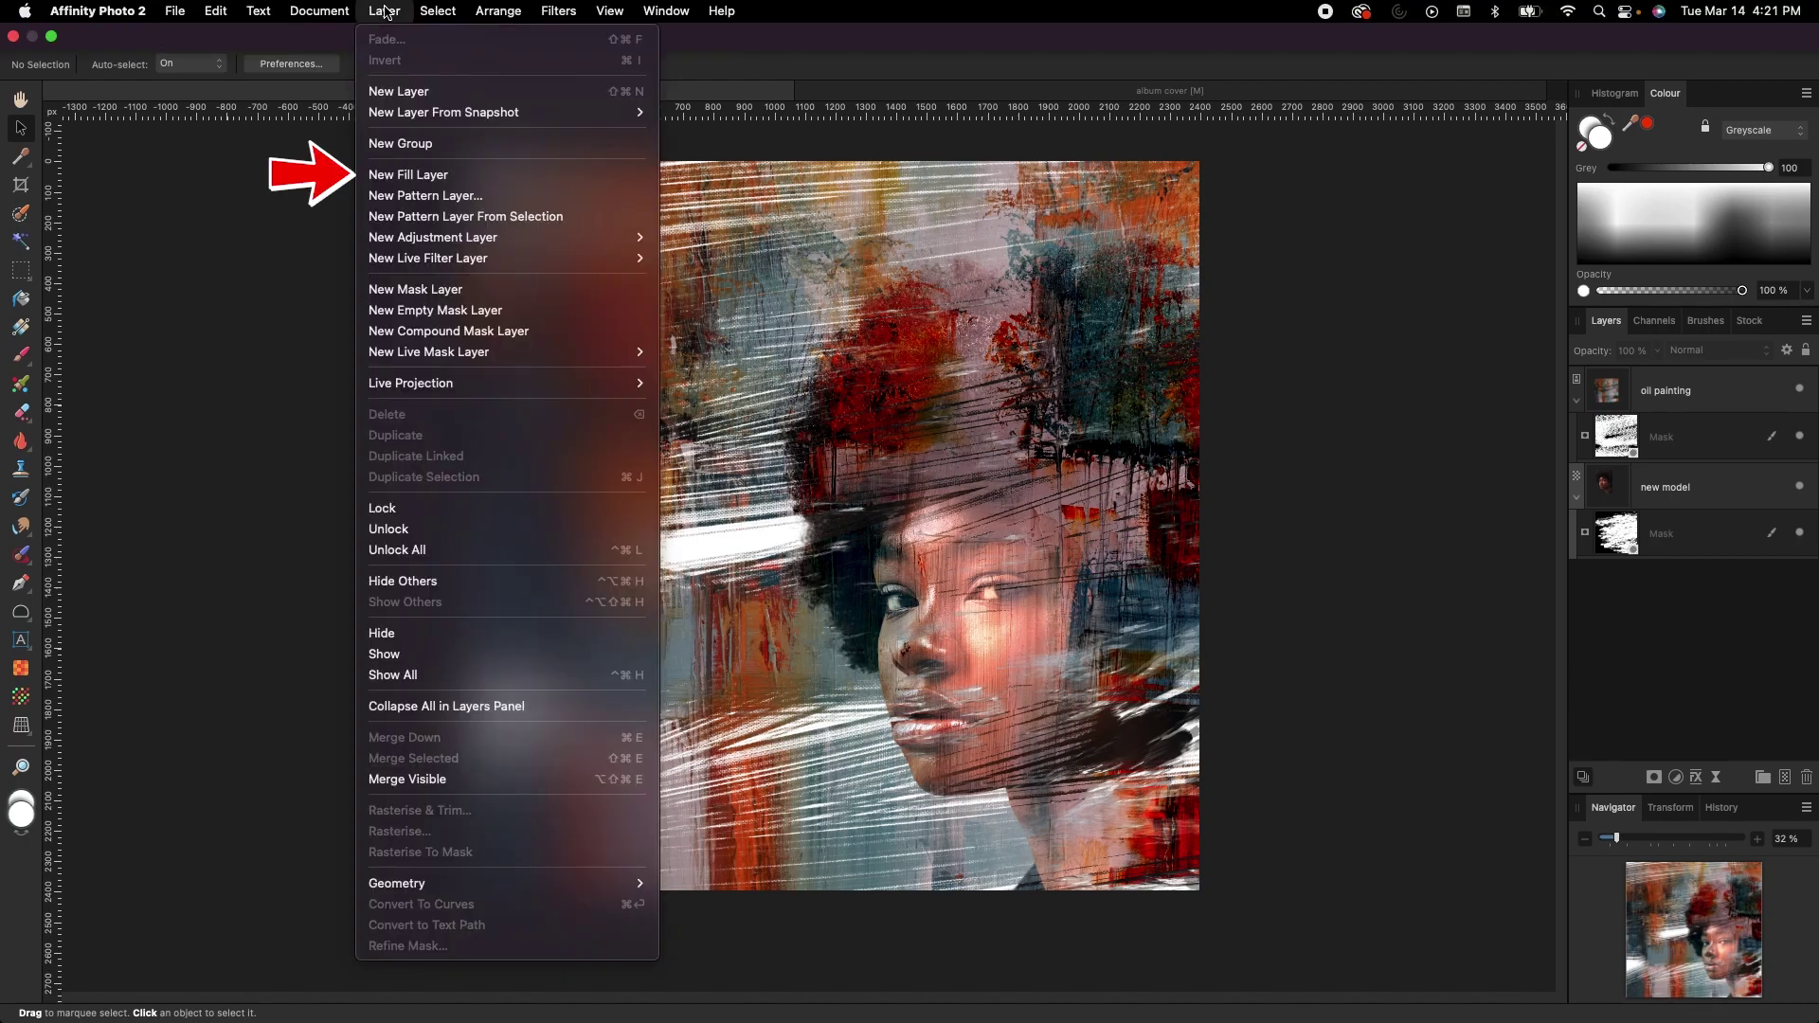
pyautogui.click(422, 175)
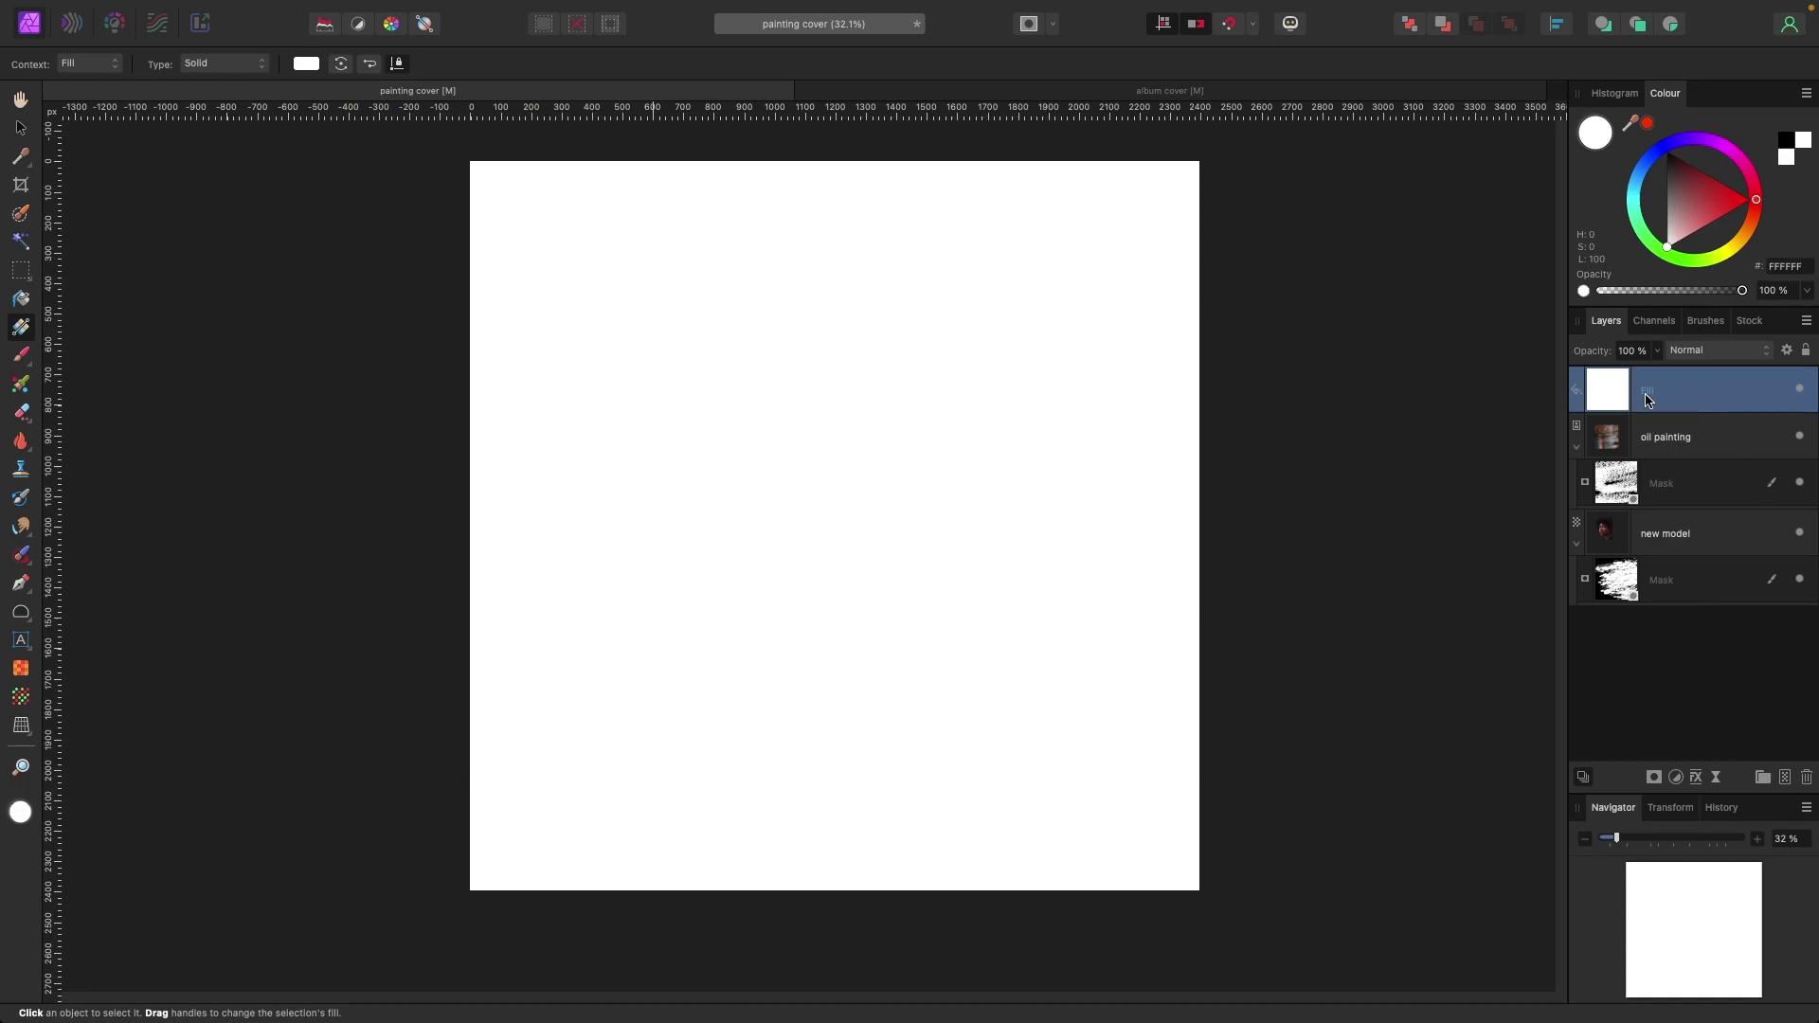
pyautogui.moveTo(1606, 390); pyautogui.dragTo(1589, 610)
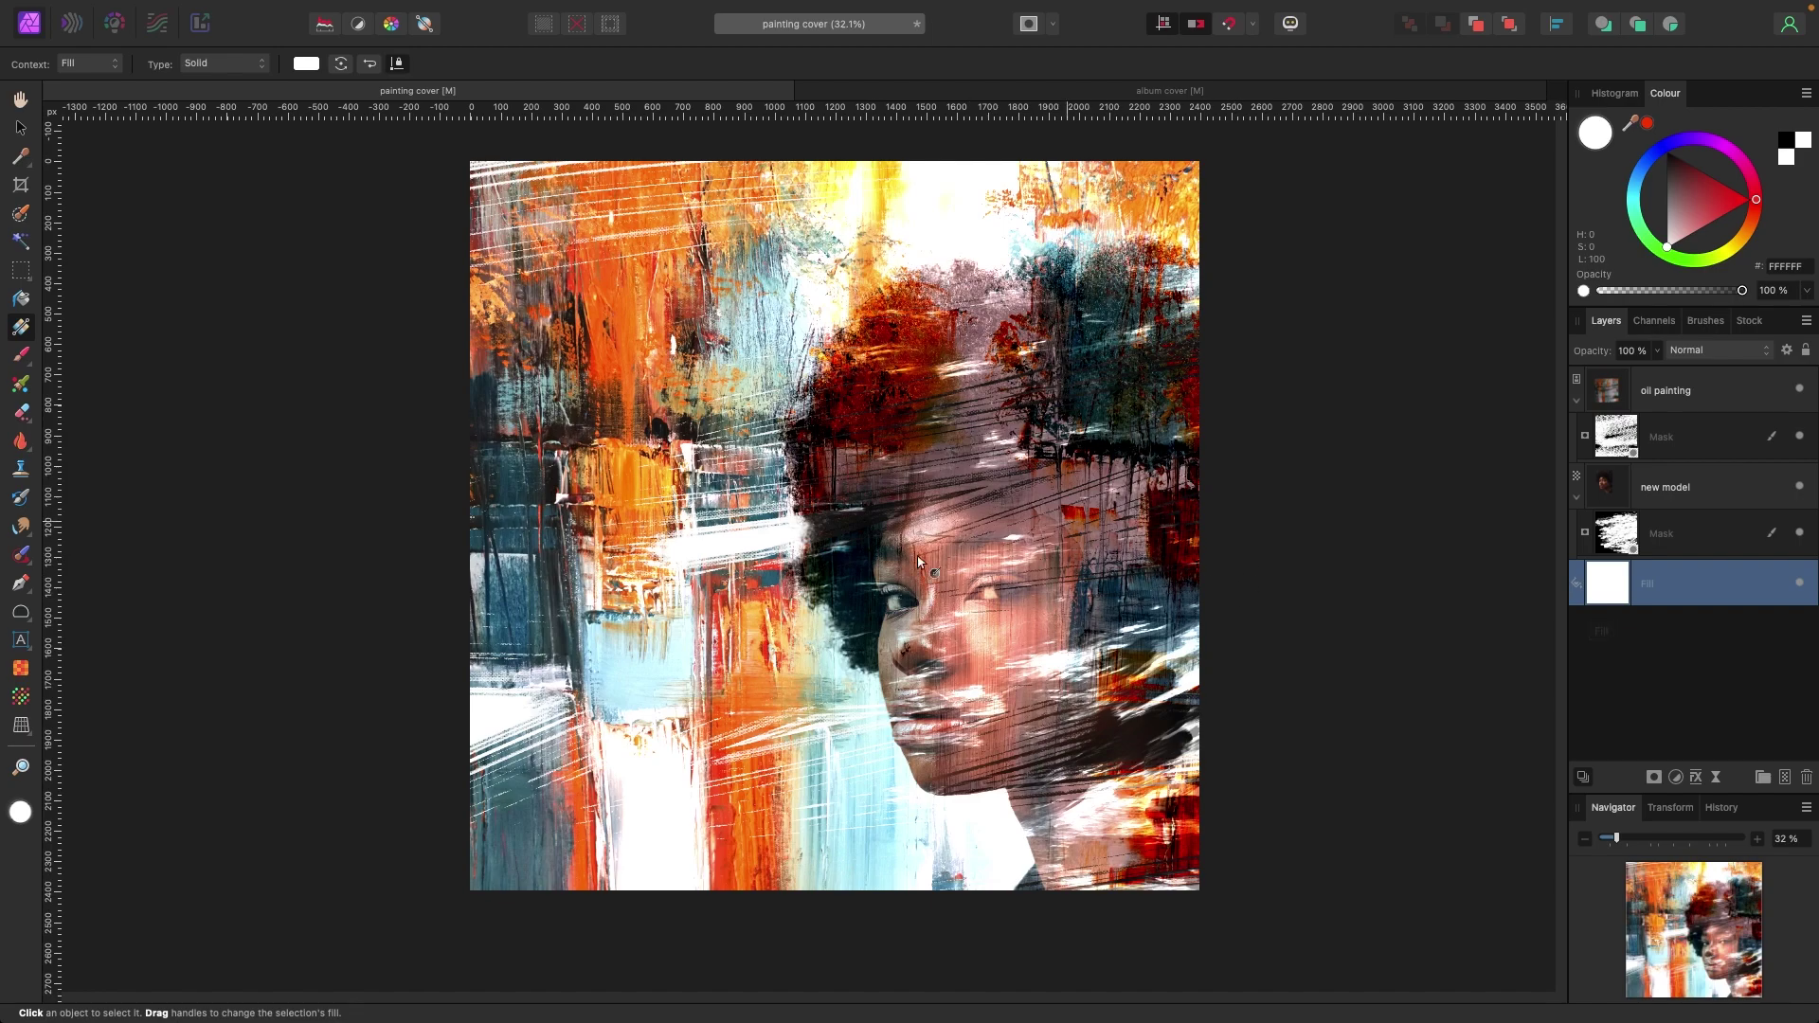
# Step: Set the fill layer's colour to light grey BFBFBF and clear the selection
pyautogui.moveTo(1674, 231)
pyautogui.mouseDown()
pyautogui.moveTo(1672, 102)
pyautogui.moveTo(1651, 281)
pyautogui.moveTo(1644, 225)
pyautogui.mouseUp()
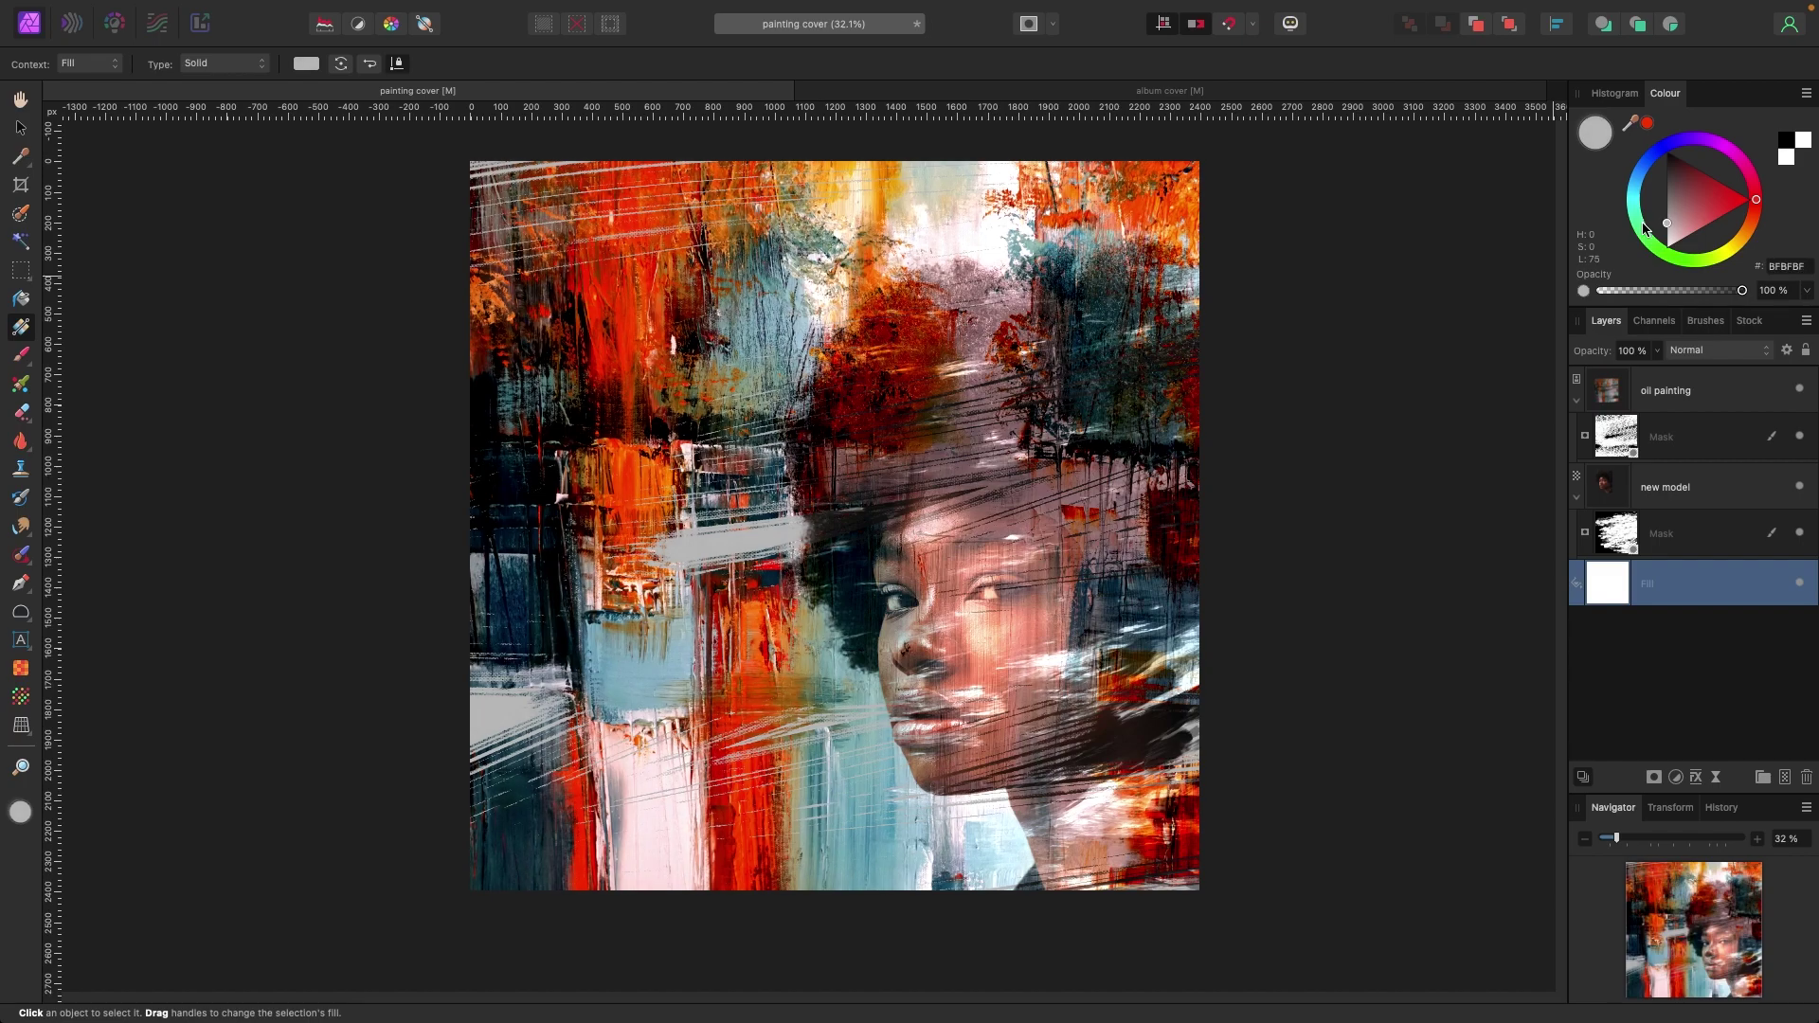
pyautogui.press('v')
pyautogui.click(394, 337)
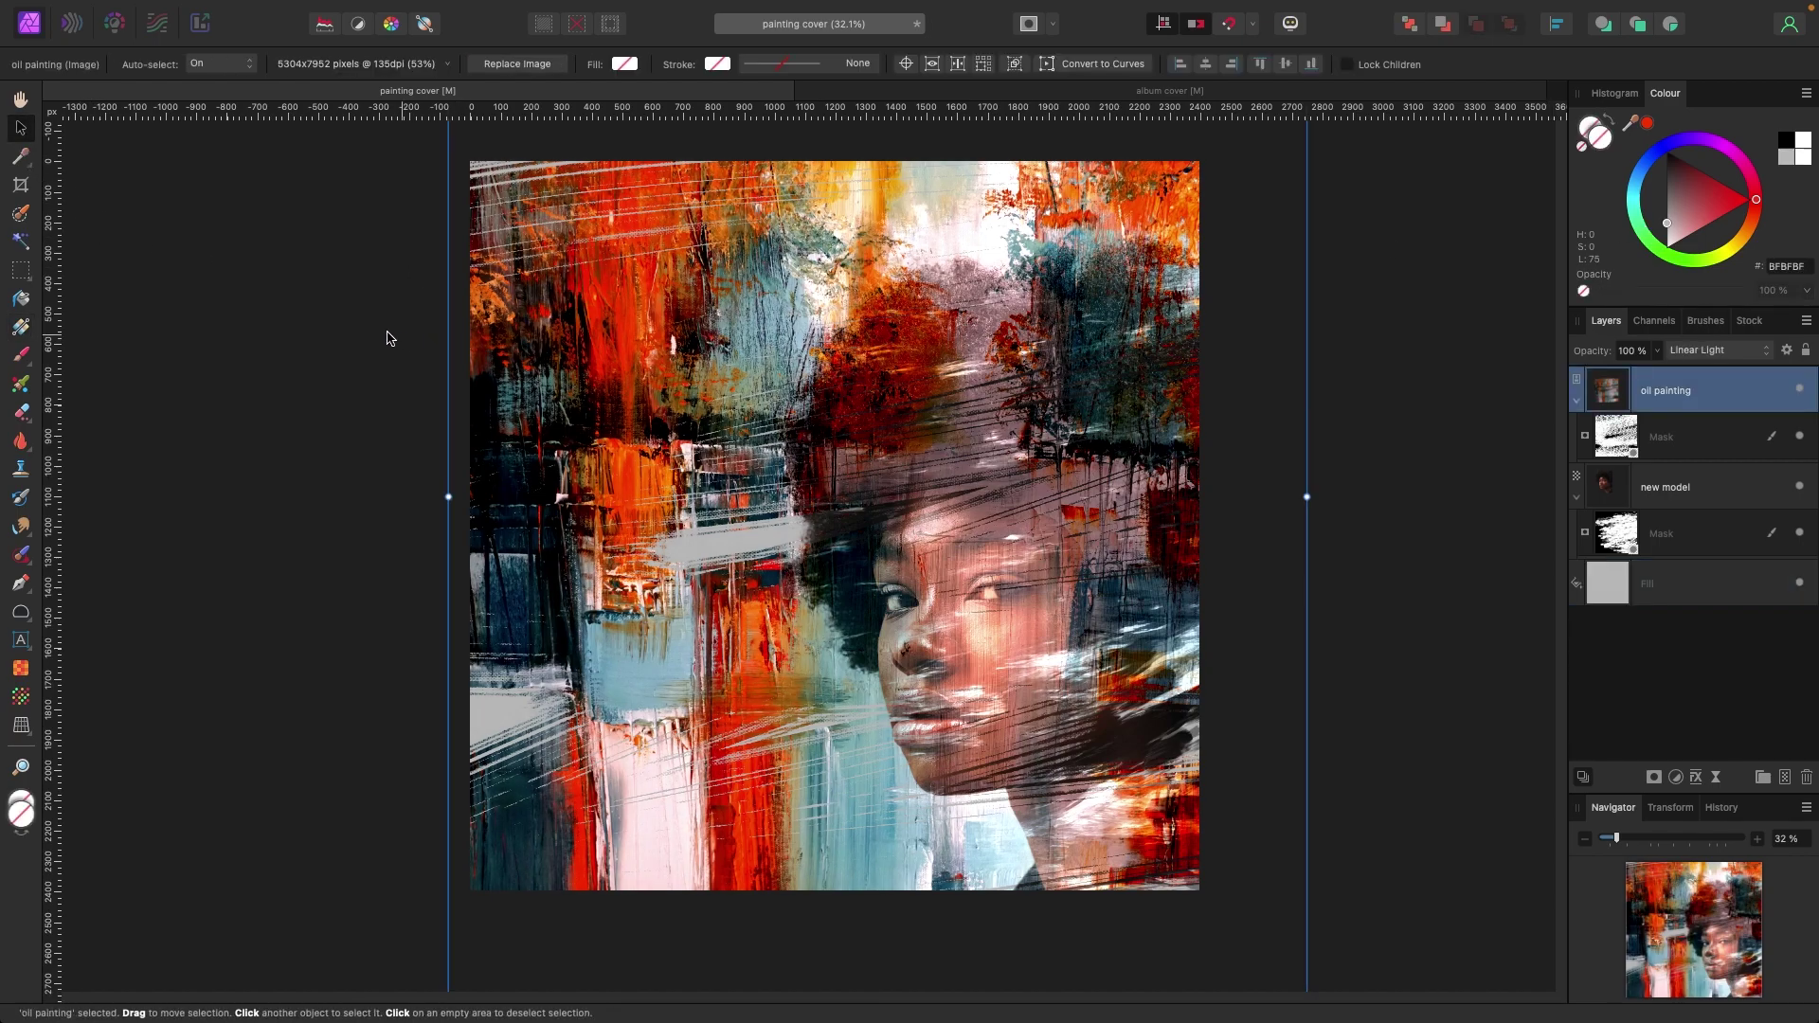
pyautogui.scroll(-1, 353, 341)
pyautogui.click(351, 341)
# Step: Add the white art text MOOD in Impact at the cover's upper left and enlarge it to about 647 pt
pyautogui.click(21, 639)
pyautogui.moveTo(532, 185); pyautogui.dragTo(556, 292)
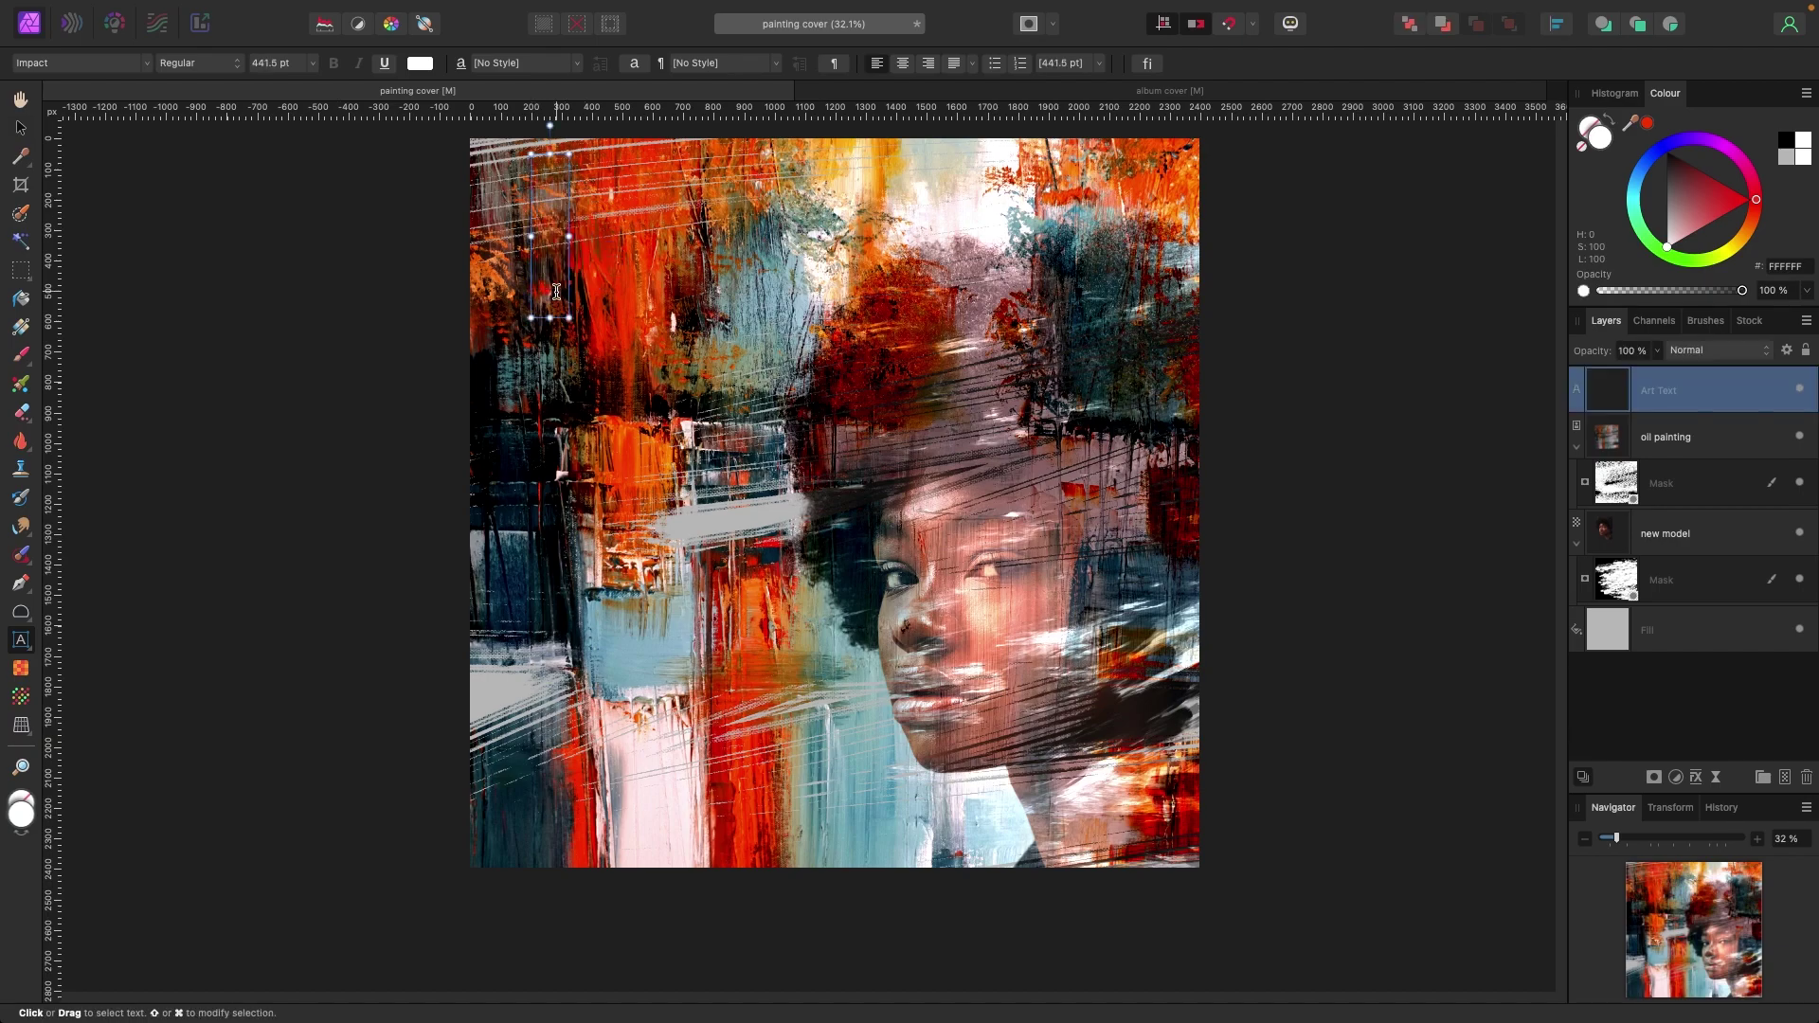
pyautogui.write('MOOD')
pyautogui.press('Escape')
pyautogui.press('v')
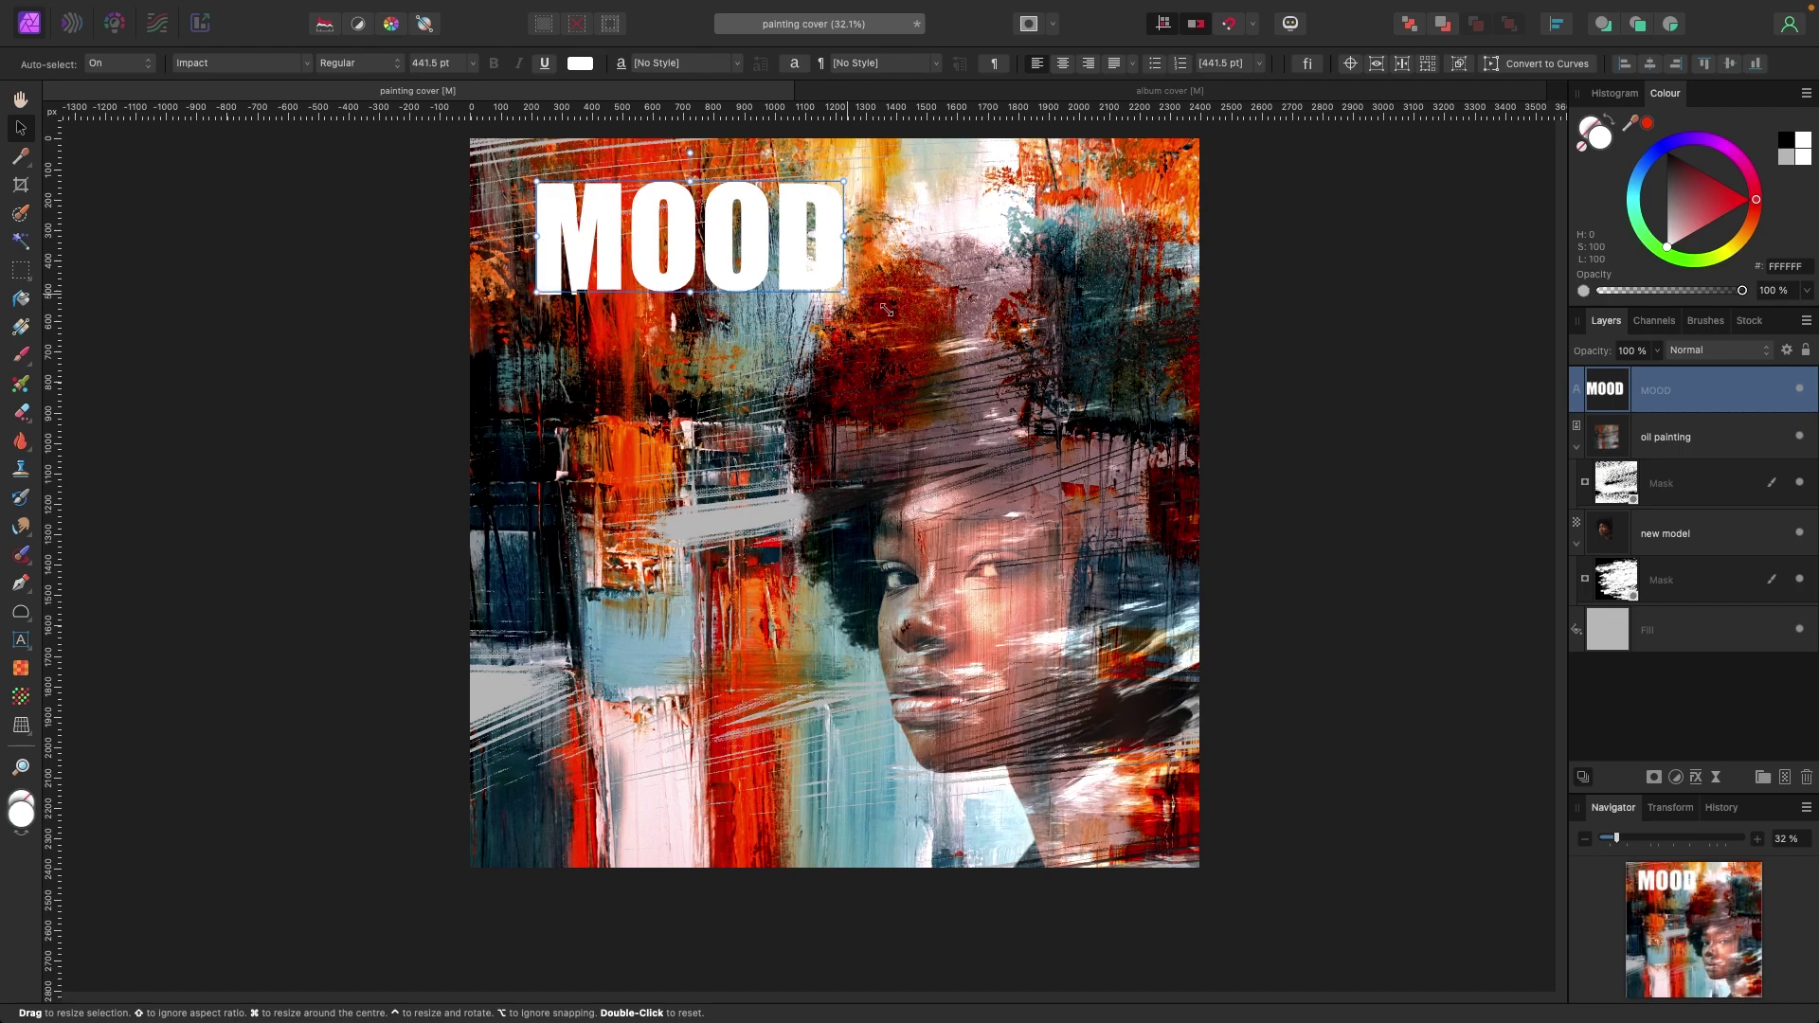
pyautogui.moveTo(844, 291); pyautogui.dragTo(986, 342)
pyautogui.moveTo(881, 314); pyautogui.dragTo(848, 300)
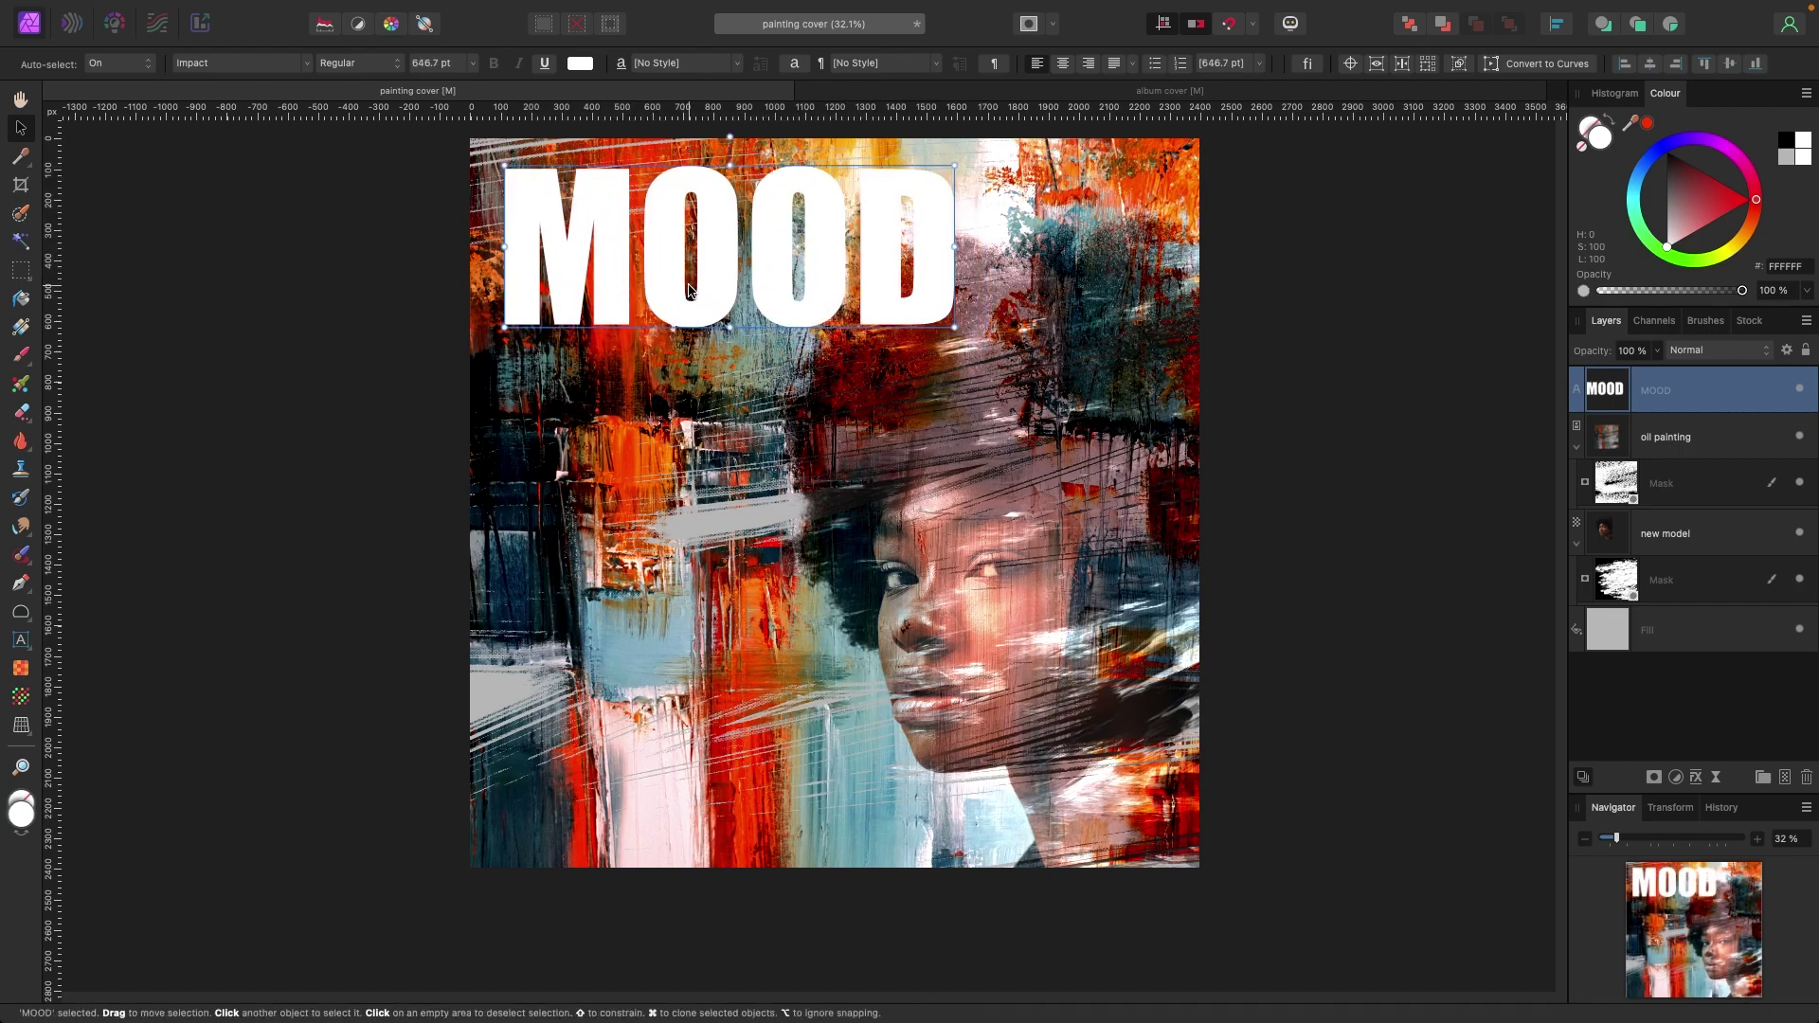
# Step: Duplicate the MOOD text directly below the original and replace the copy's wording with Music
pyautogui.moveTo(689, 315); pyautogui.dragTo(696, 499)
pyautogui.doubleClick(935, 445)
pyautogui.press('BackSpace')
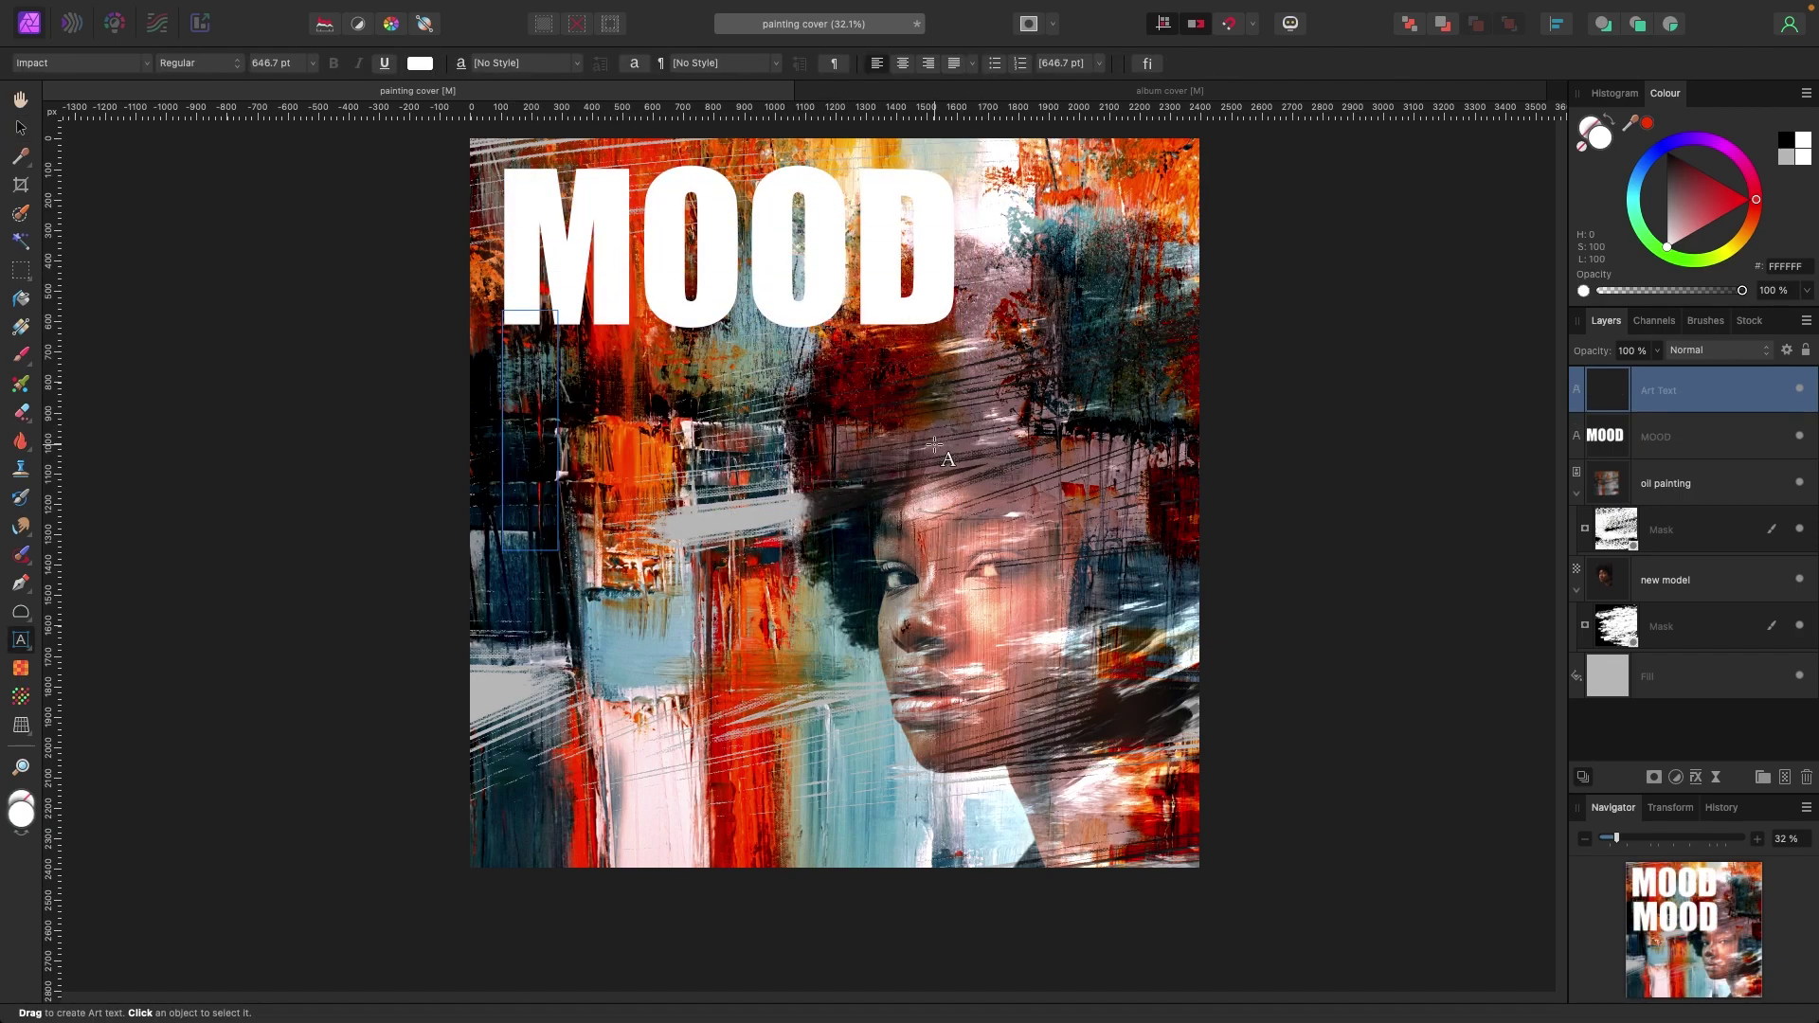
pyautogui.write('Music')
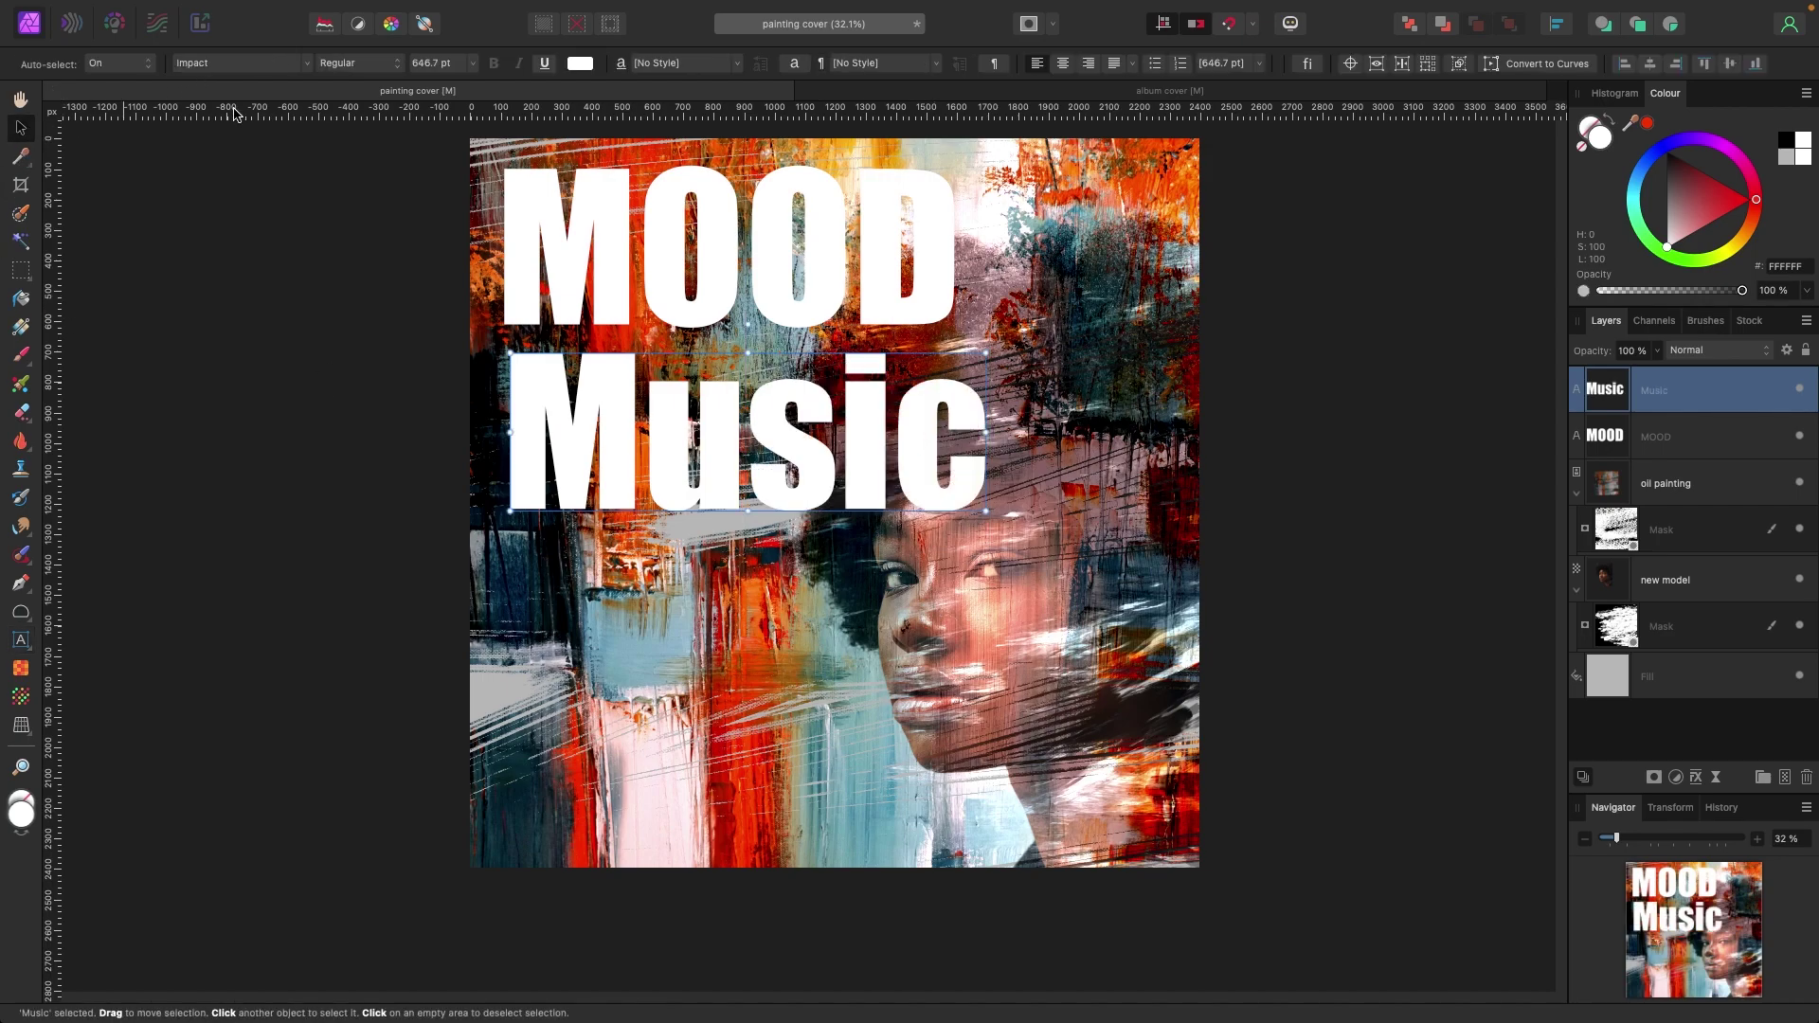
# Step: Change the second title line to uppercase MUSIC and align its left edge with MOOD, just below it
pyautogui.press('BackSpace')
pyautogui.press('BackSpace')
pyautogui.press('BackSpace')
pyautogui.press('BackSpace')
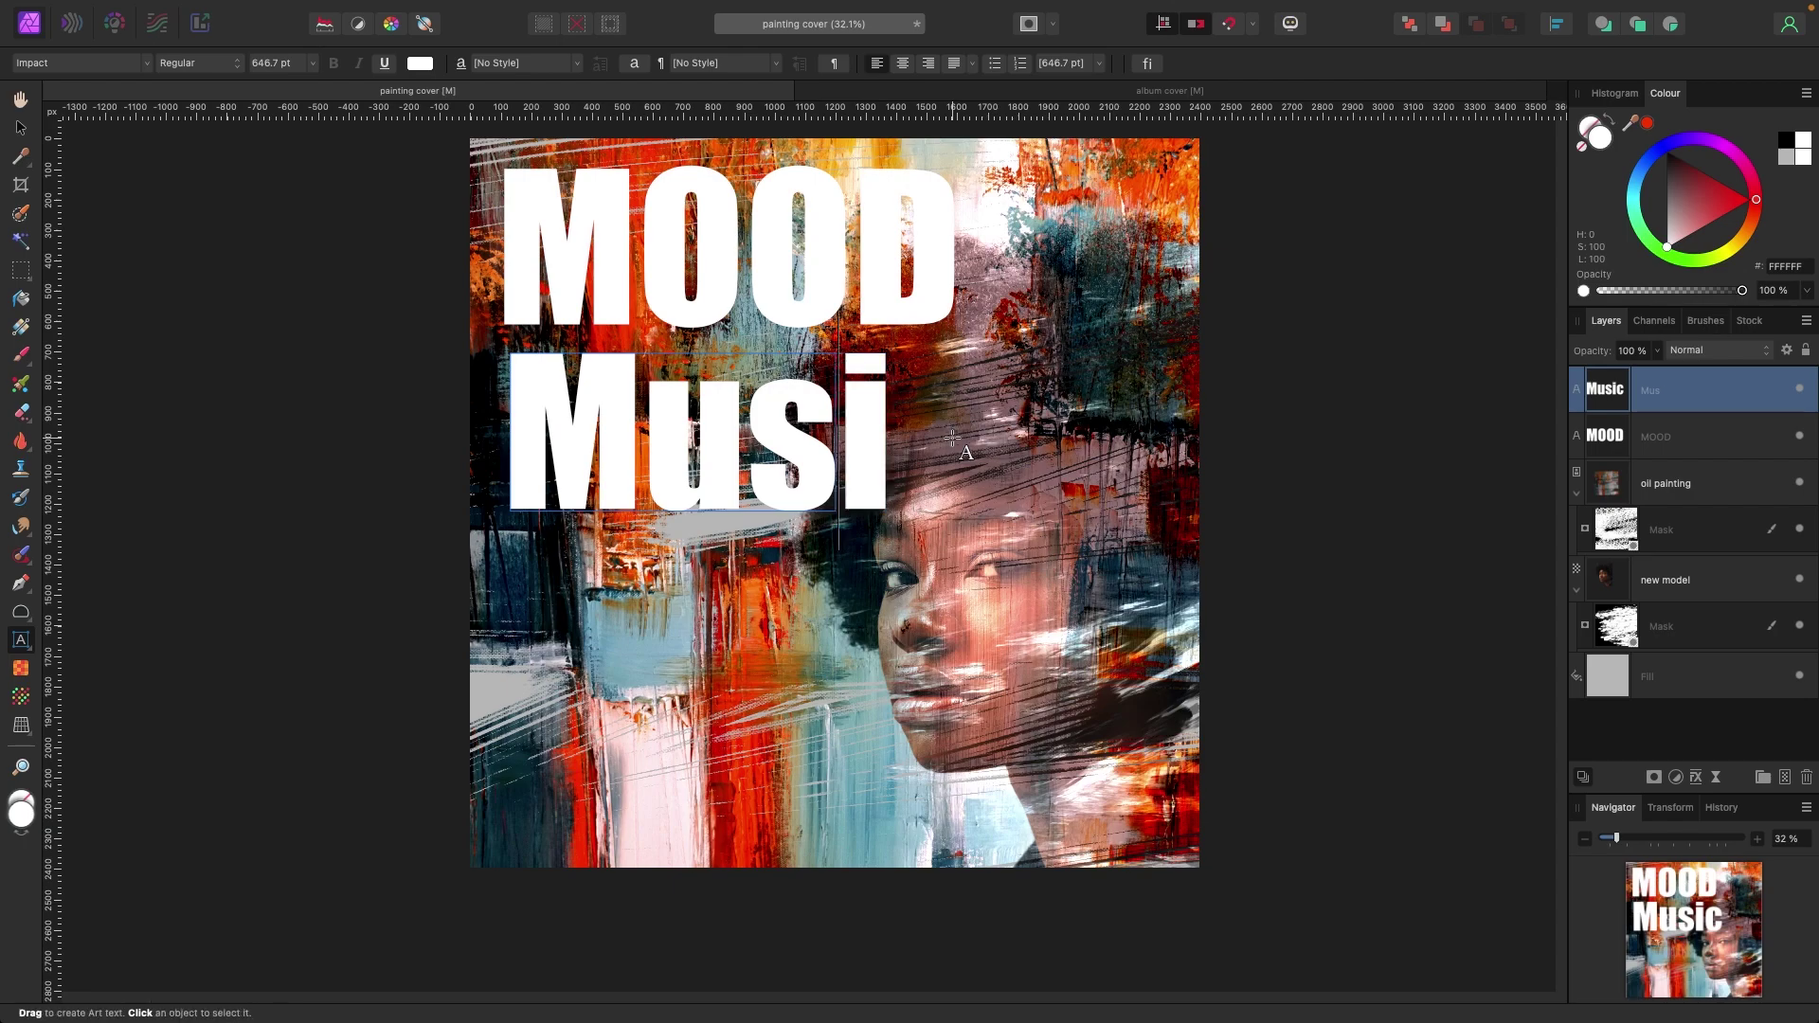
pyautogui.write('USIC')
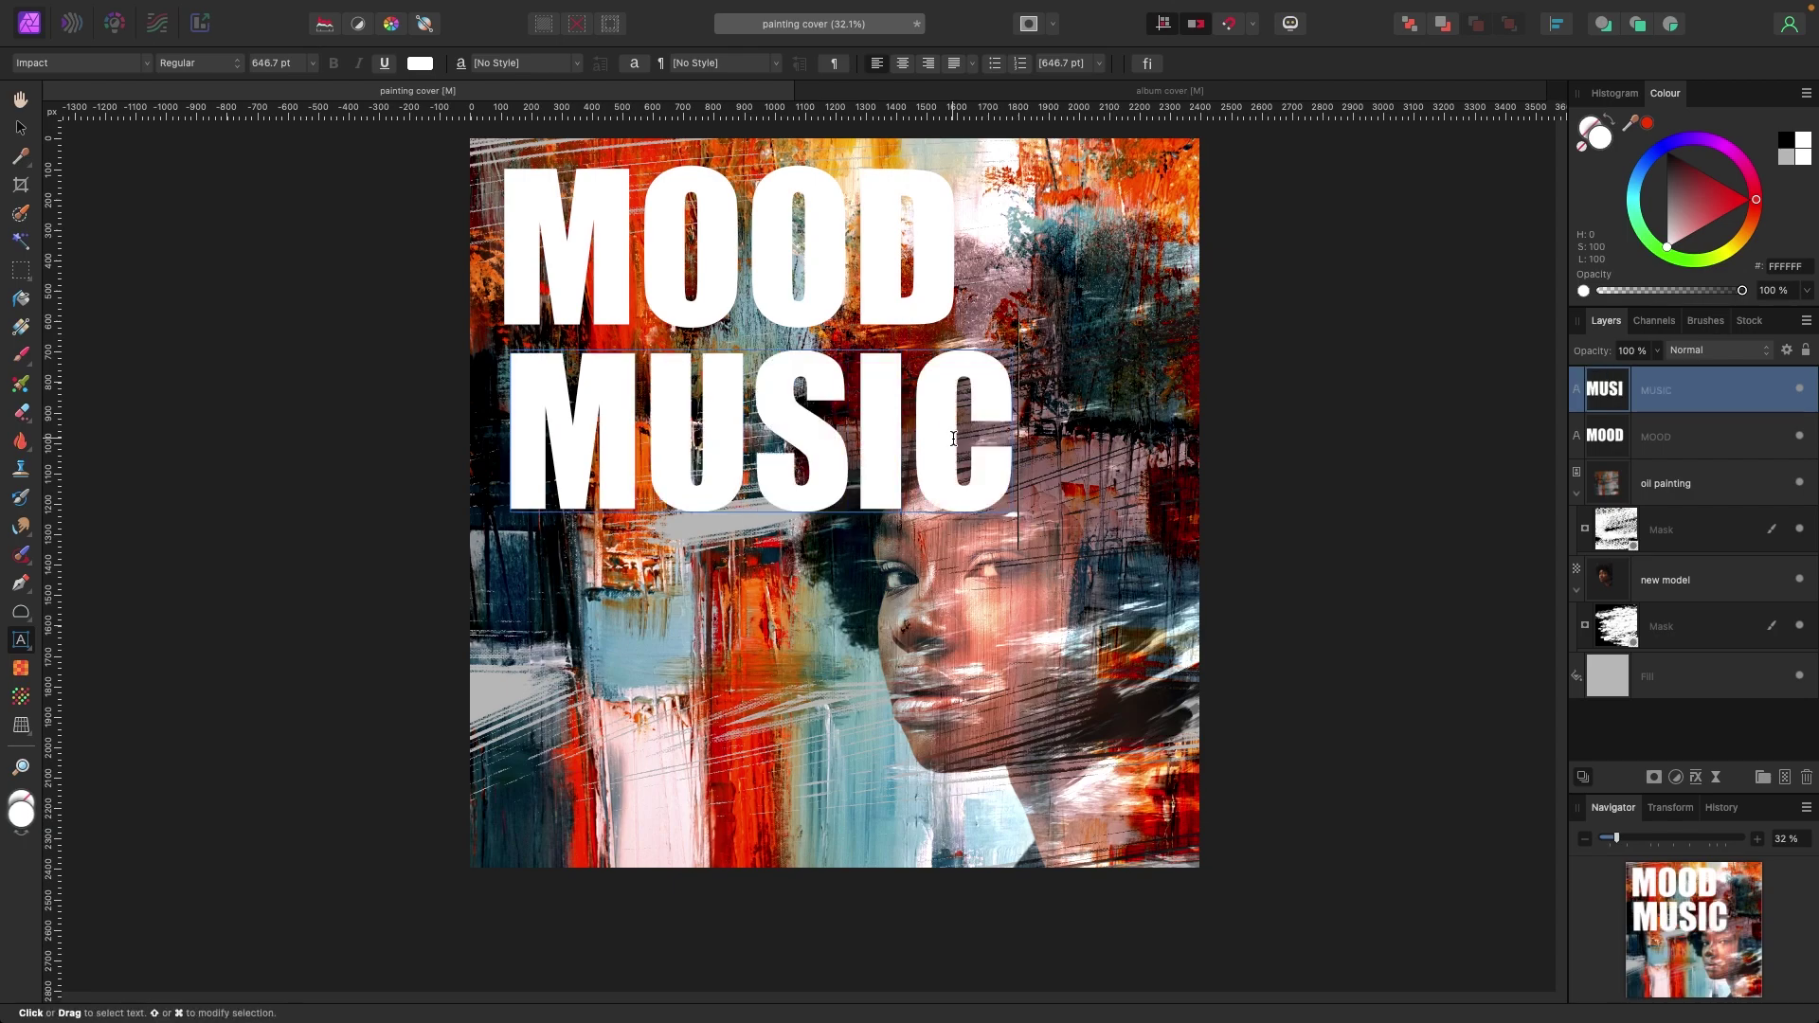
pyautogui.write('v')
pyautogui.moveTo(616, 381); pyautogui.dragTo(608, 371)
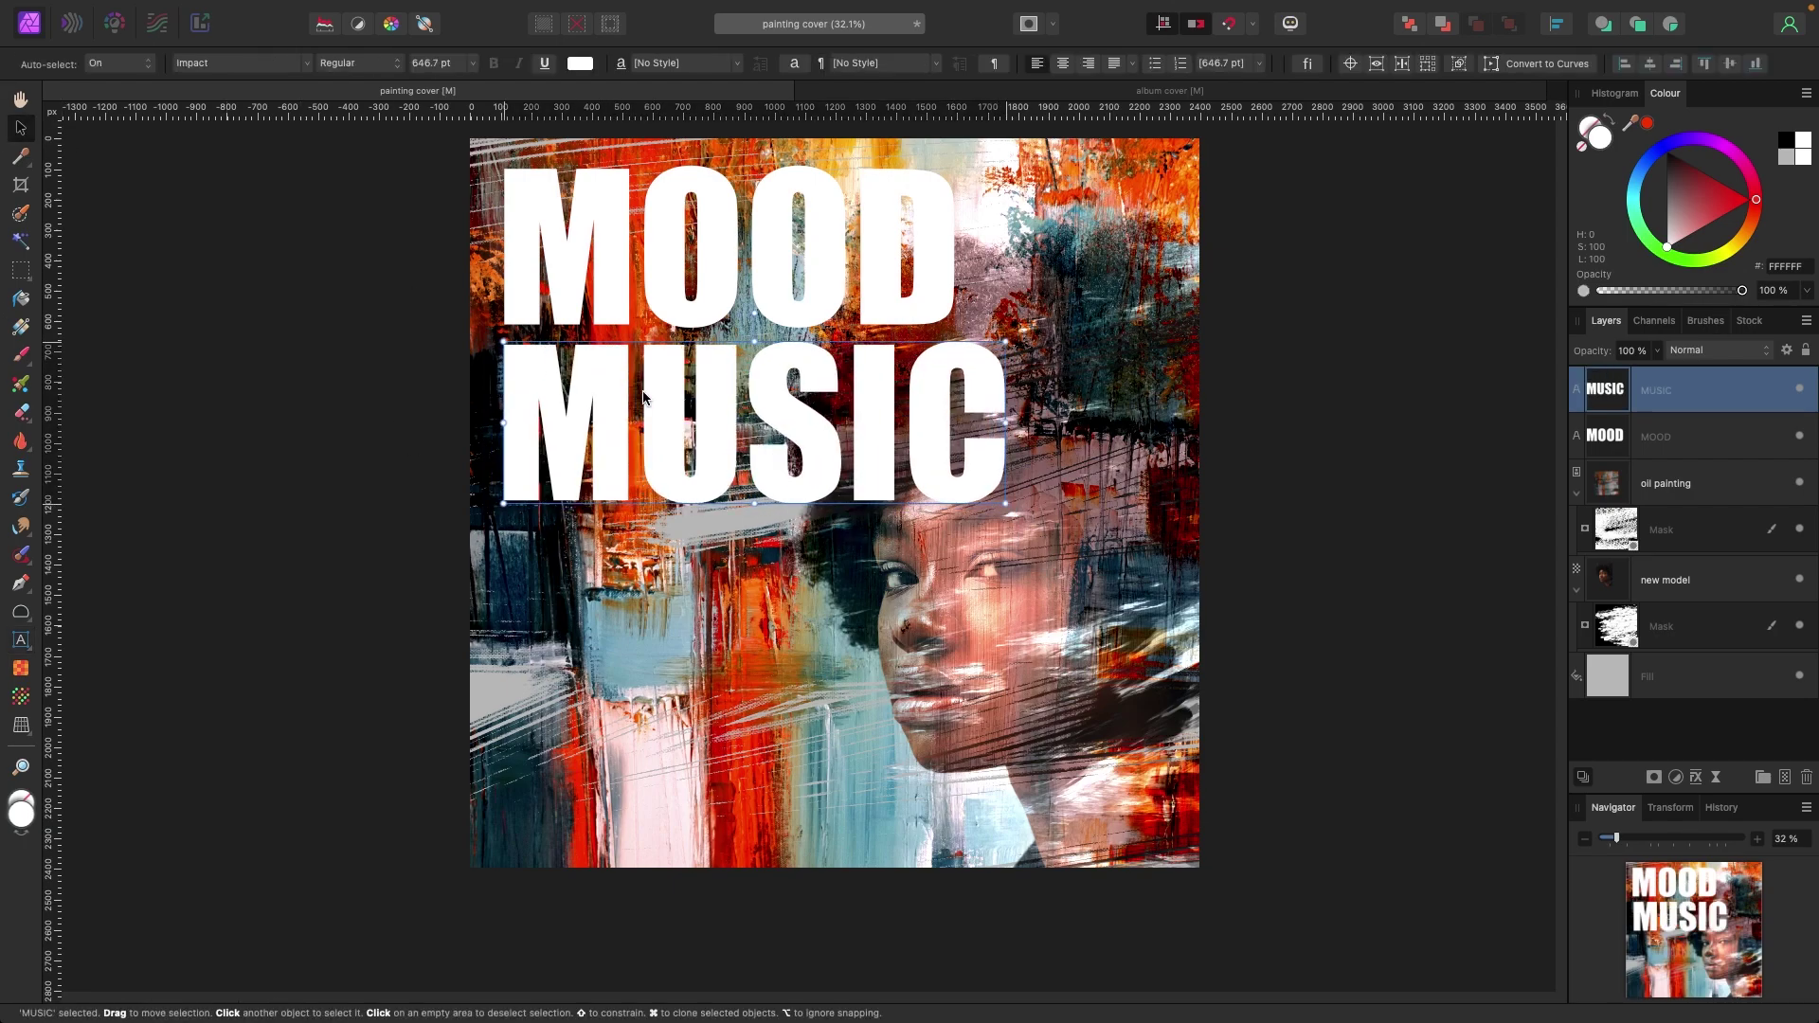
pyautogui.click(308, 64)
pyautogui.scroll(15, 305, 127)
pyautogui.scroll(20, 305, 130)
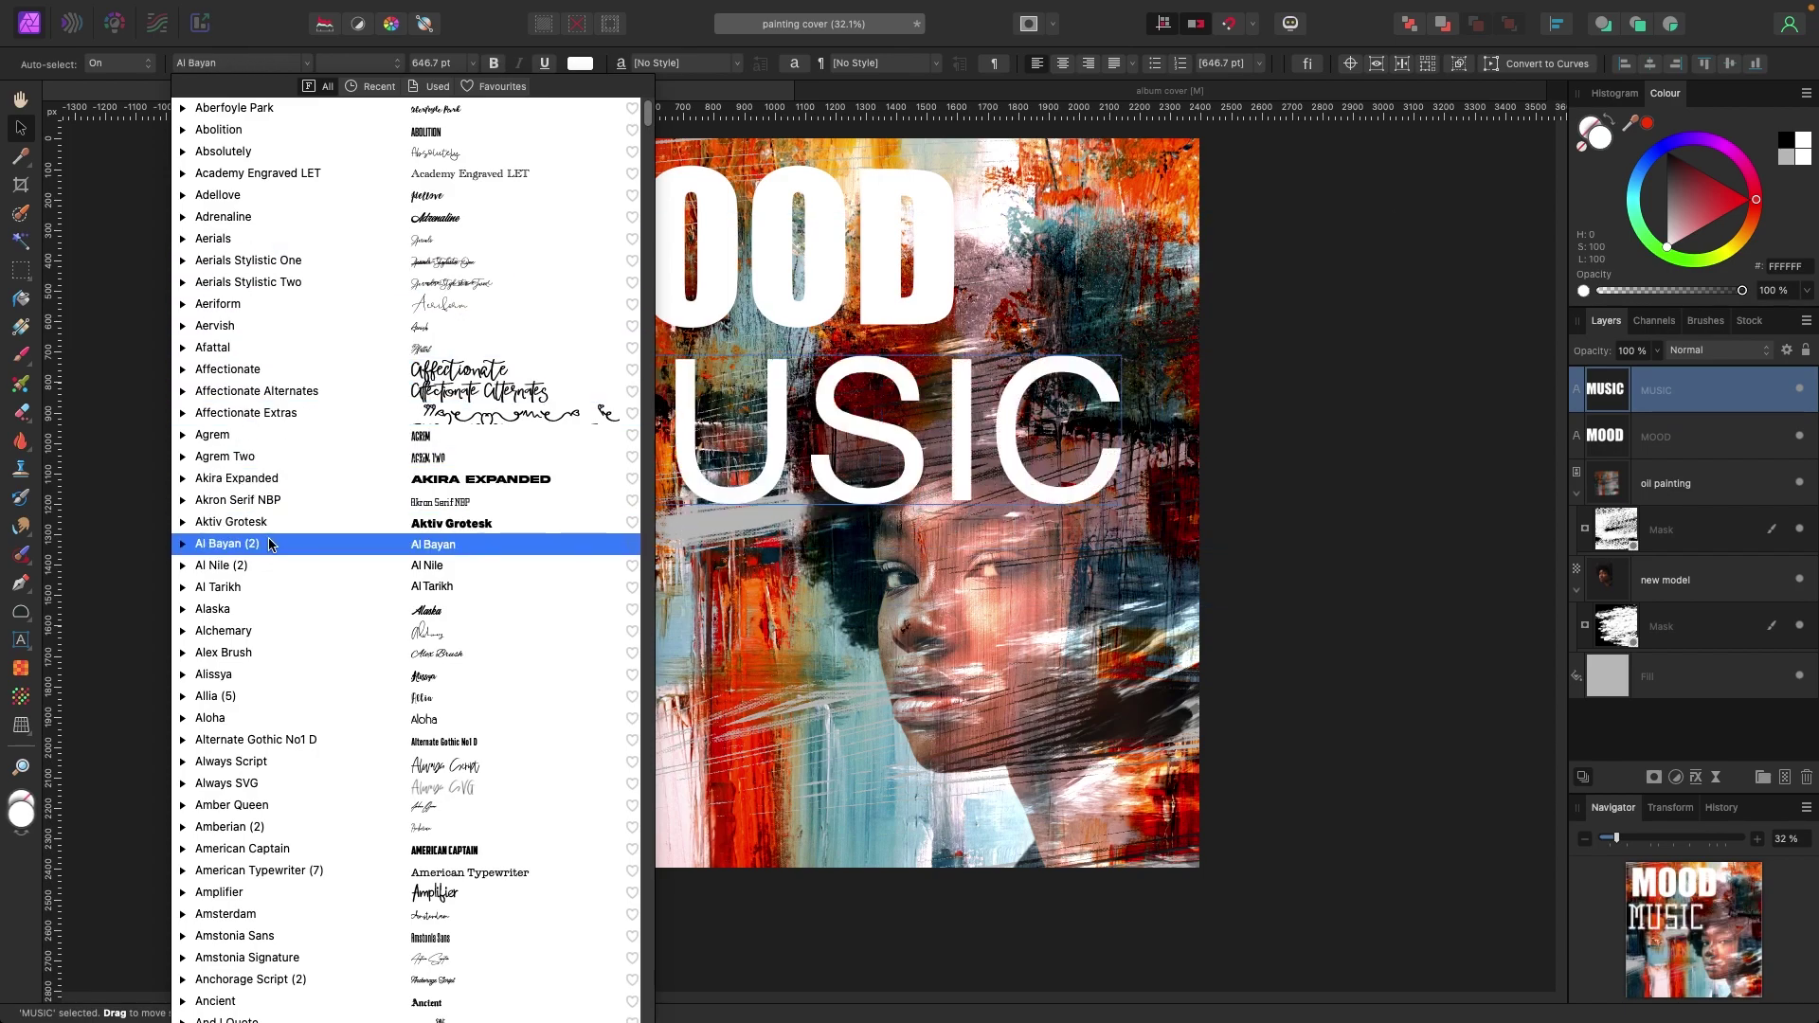
pyautogui.press('Escape')
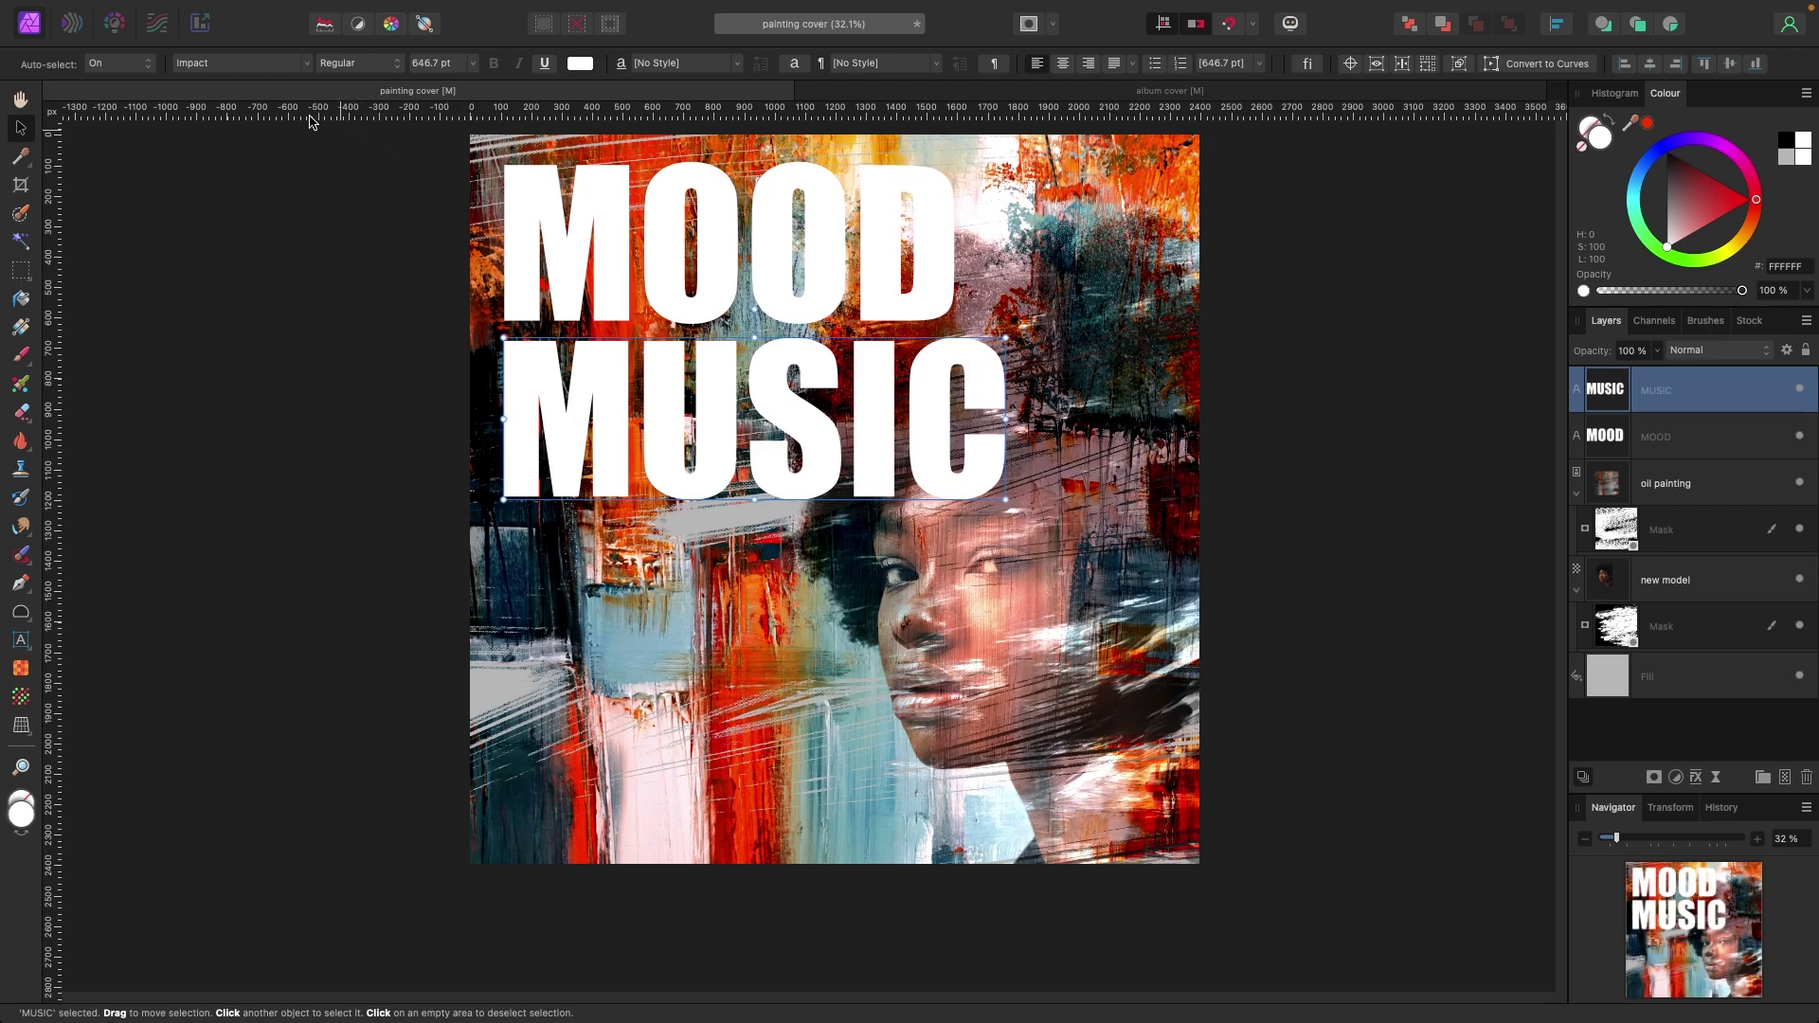
# Step: Change the font of the MUSIC title line to Arial, picked from the complete font list
pyautogui.click(307, 63)
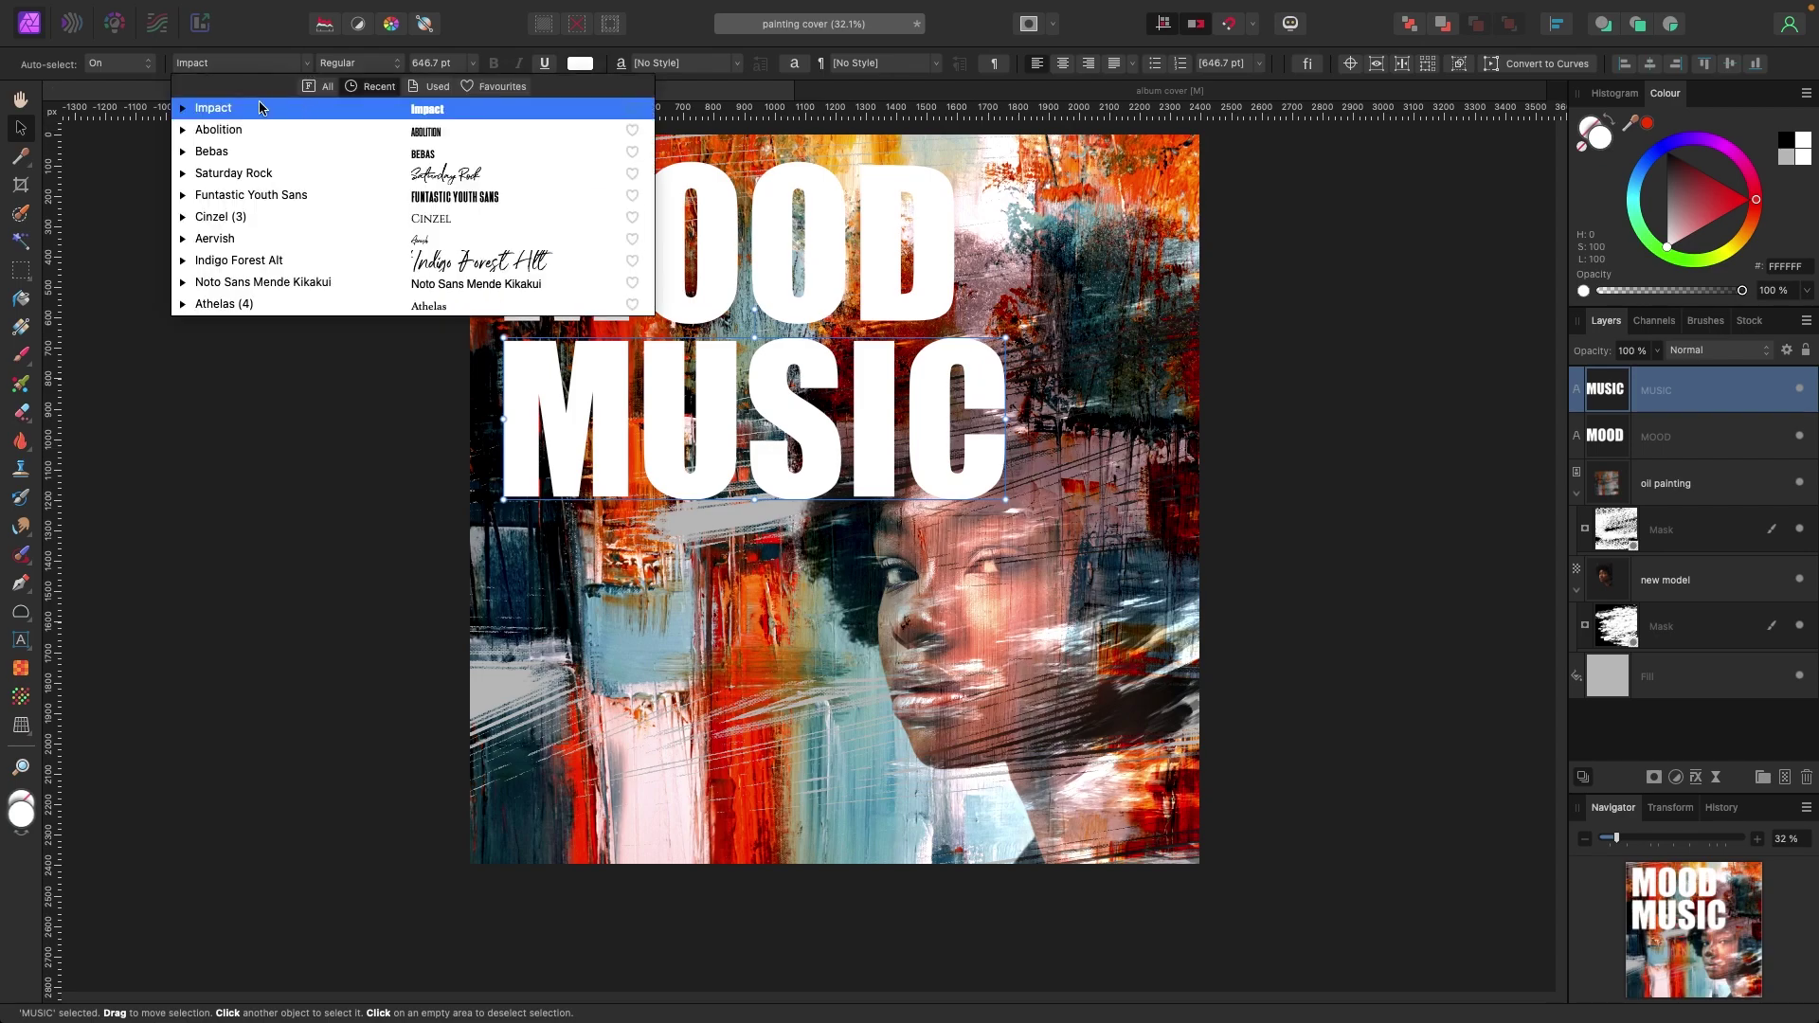
pyautogui.click(322, 86)
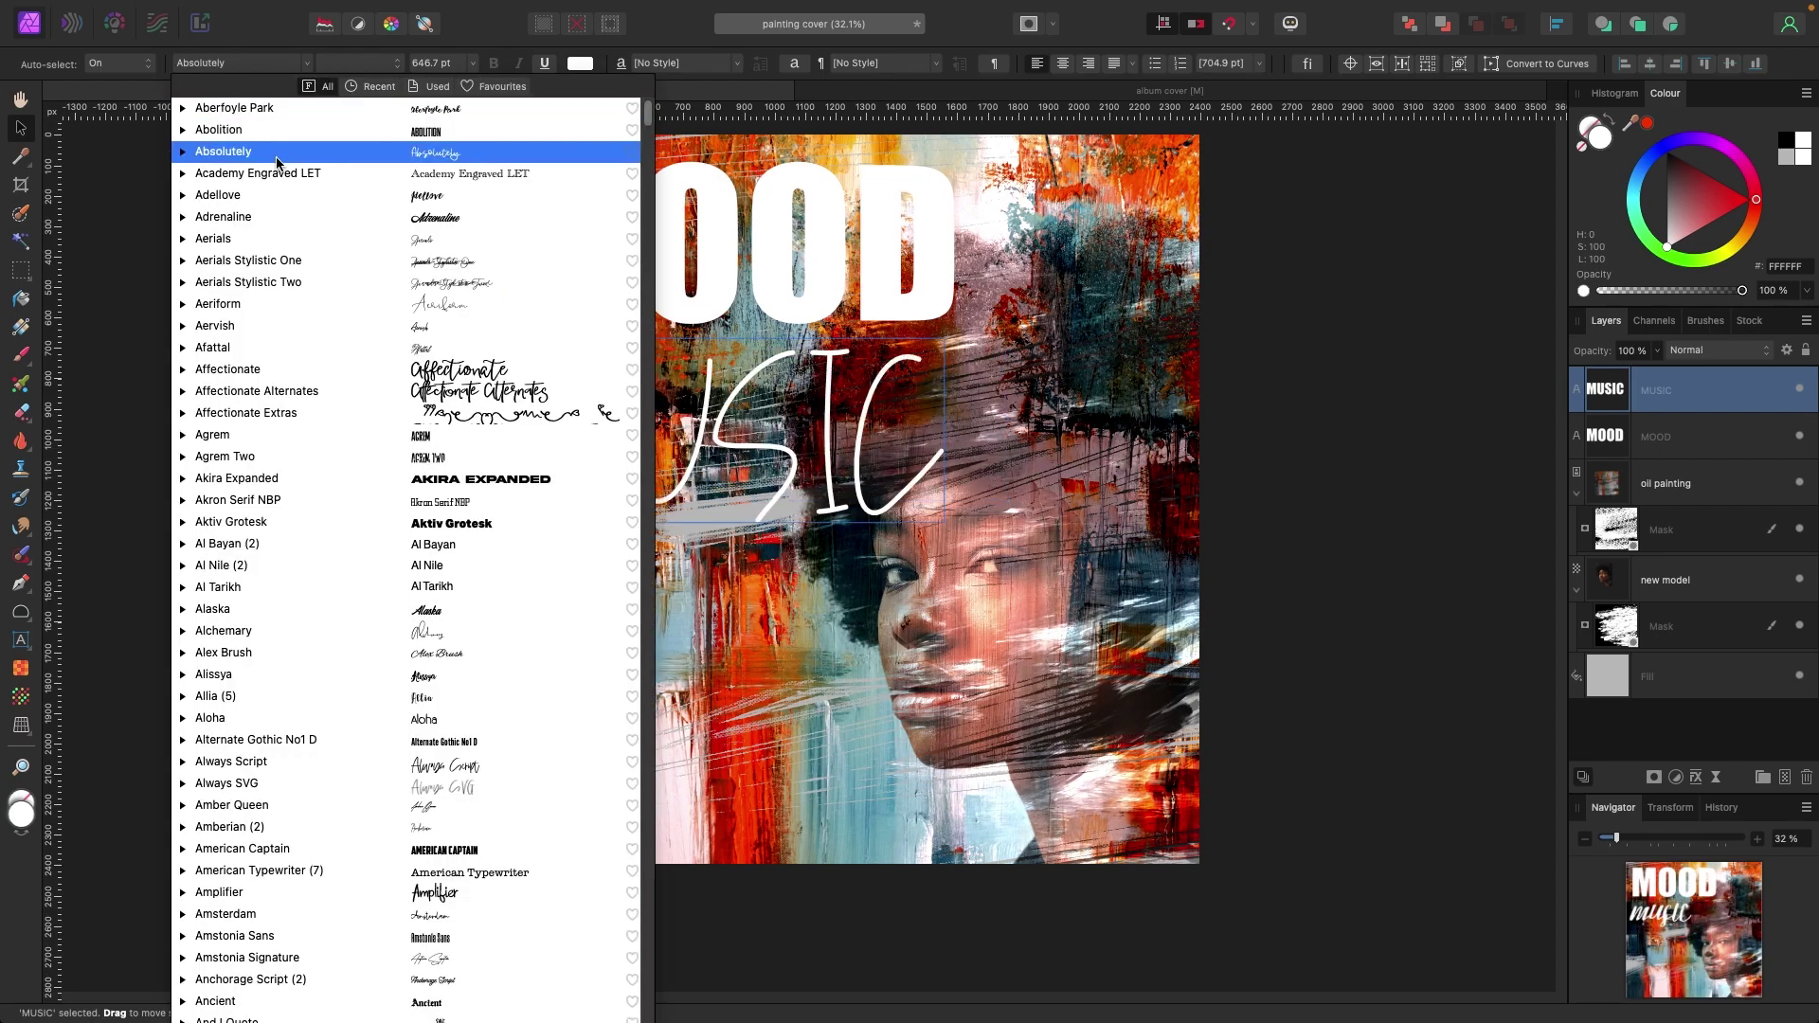
pyautogui.scroll(-3, 242, 311)
pyautogui.scroll(-9, 243, 313)
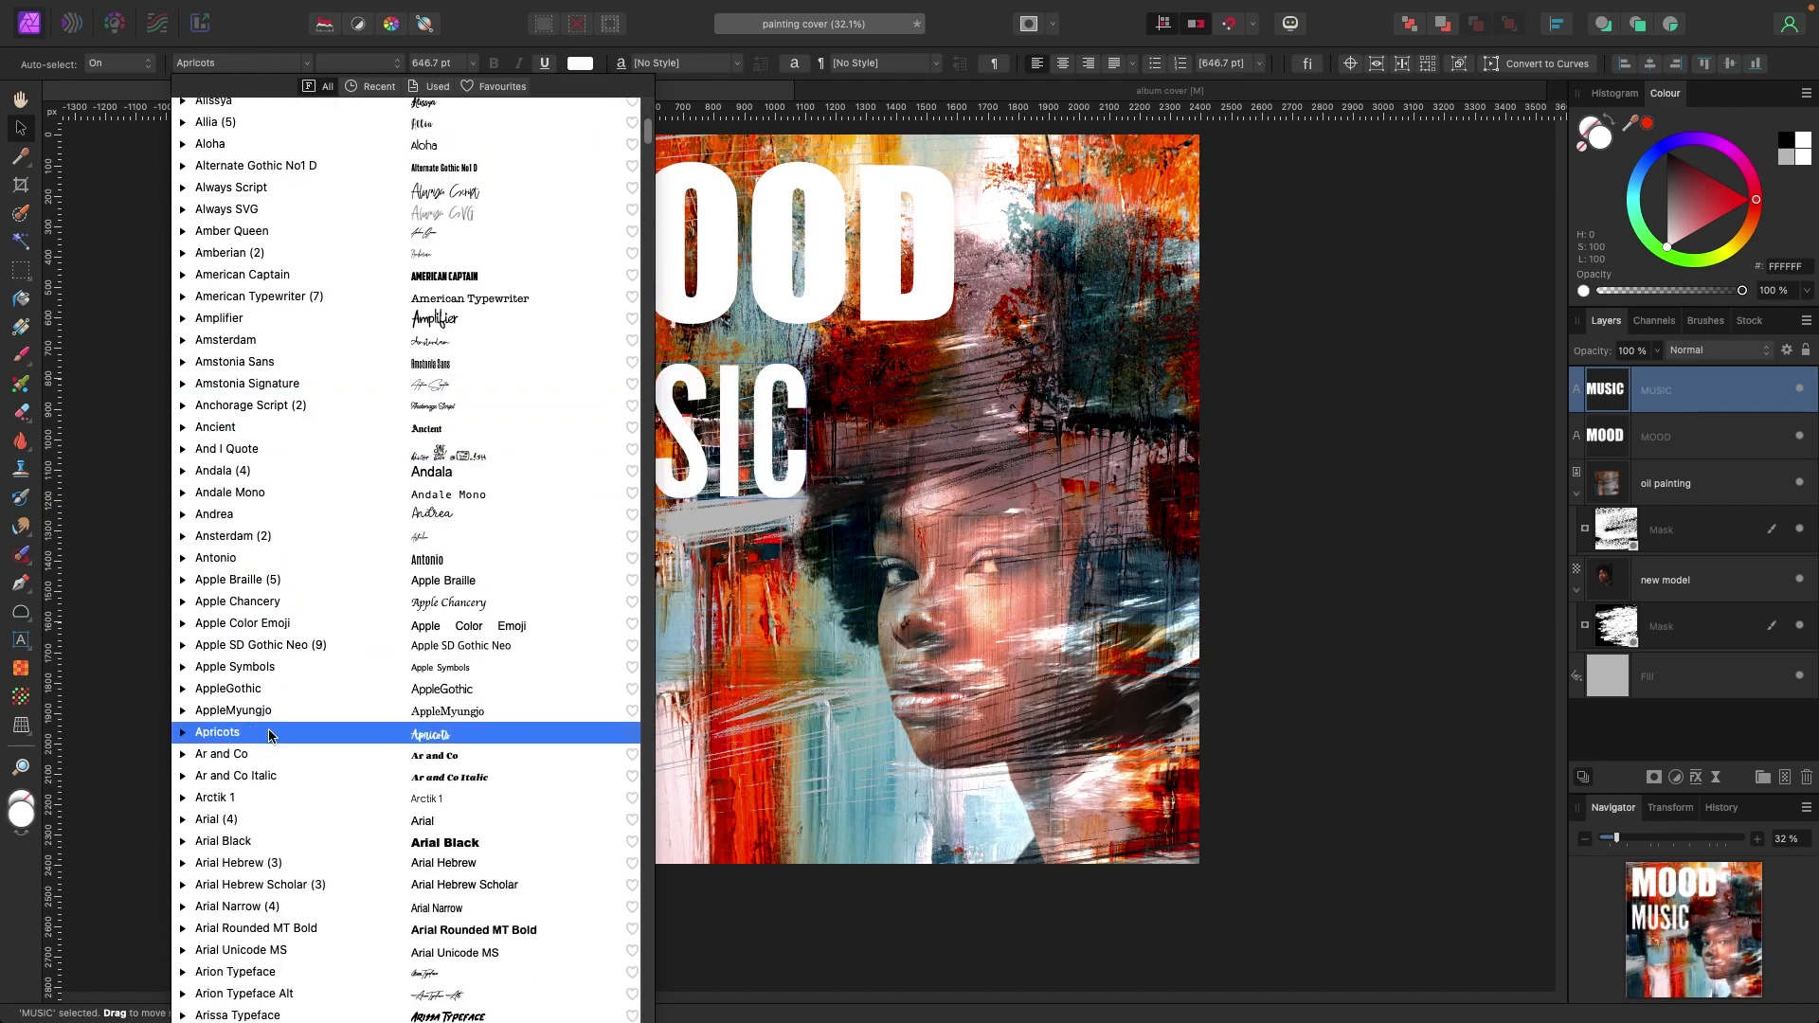
pyautogui.click(270, 819)
# Step: Scale MUSIC down to about 477 pt so it matches the width of MOOD, and place it directly beneath
pyautogui.moveTo(1124, 370); pyautogui.dragTo(986, 379)
pyautogui.moveTo(838, 435); pyautogui.dragTo(841, 393)
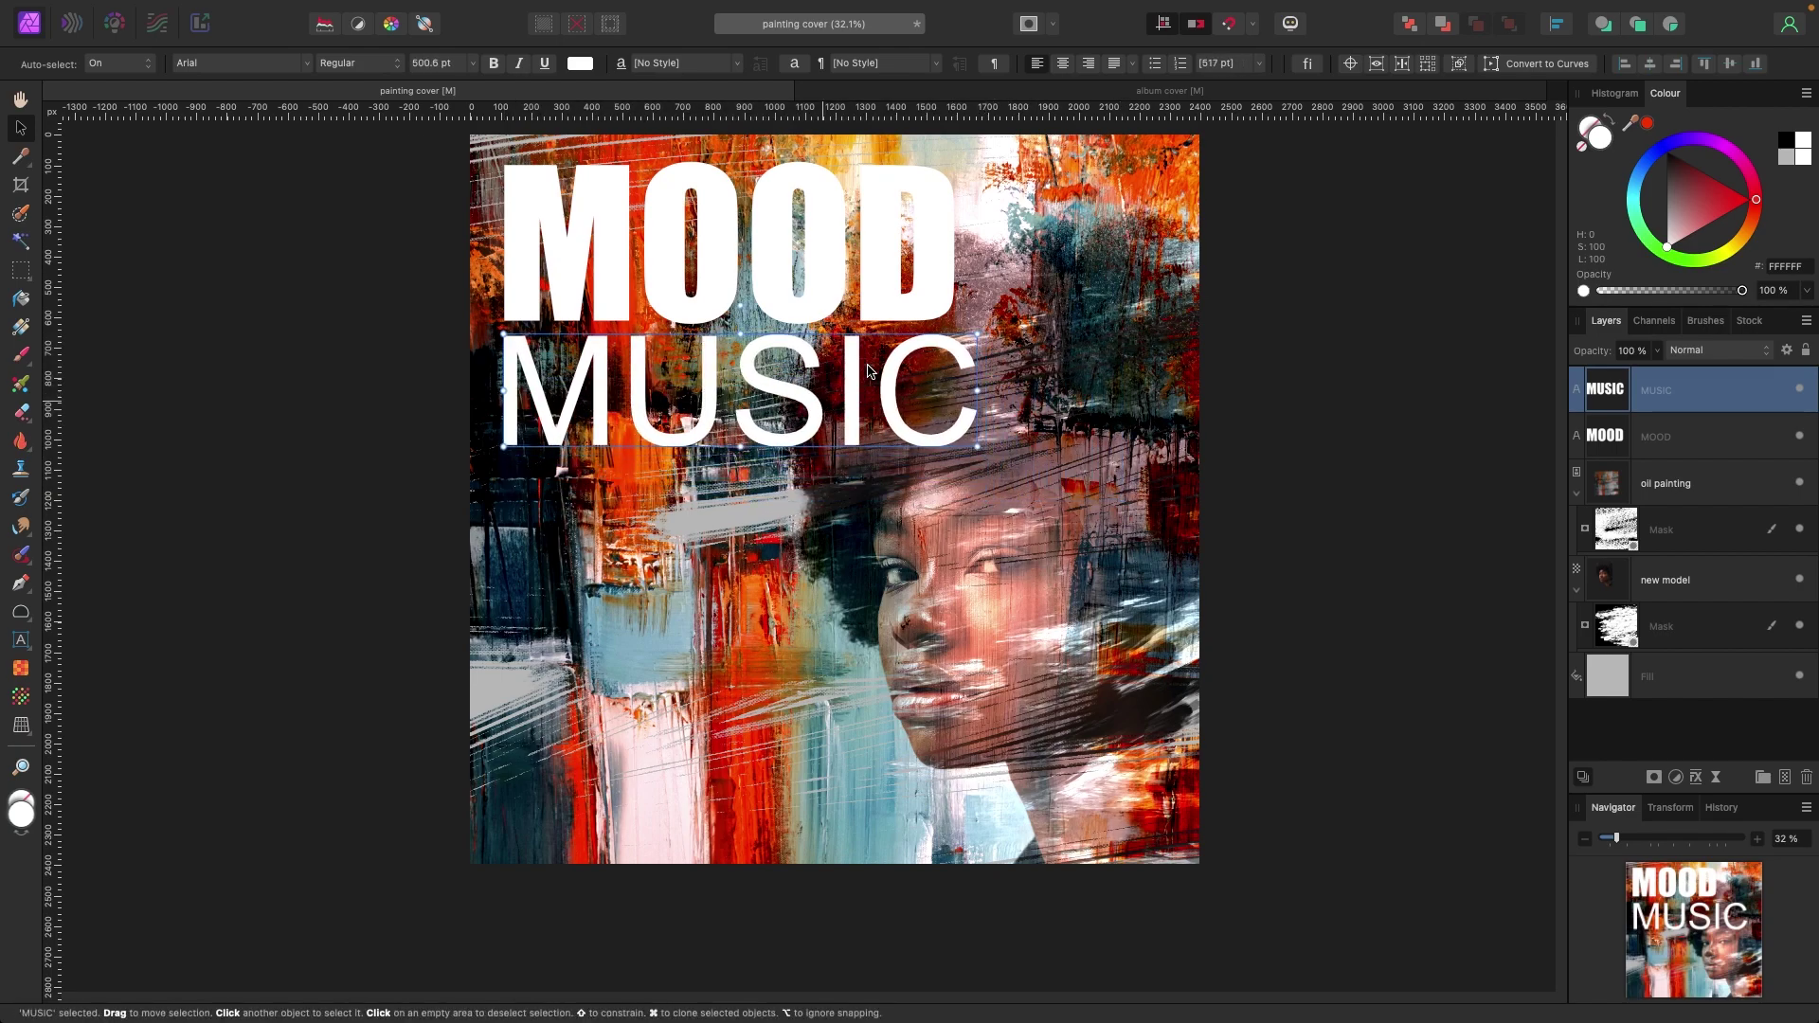
pyautogui.moveTo(976, 335); pyautogui.dragTo(950, 334)
pyautogui.moveTo(820, 388); pyautogui.dragTo(820, 384)
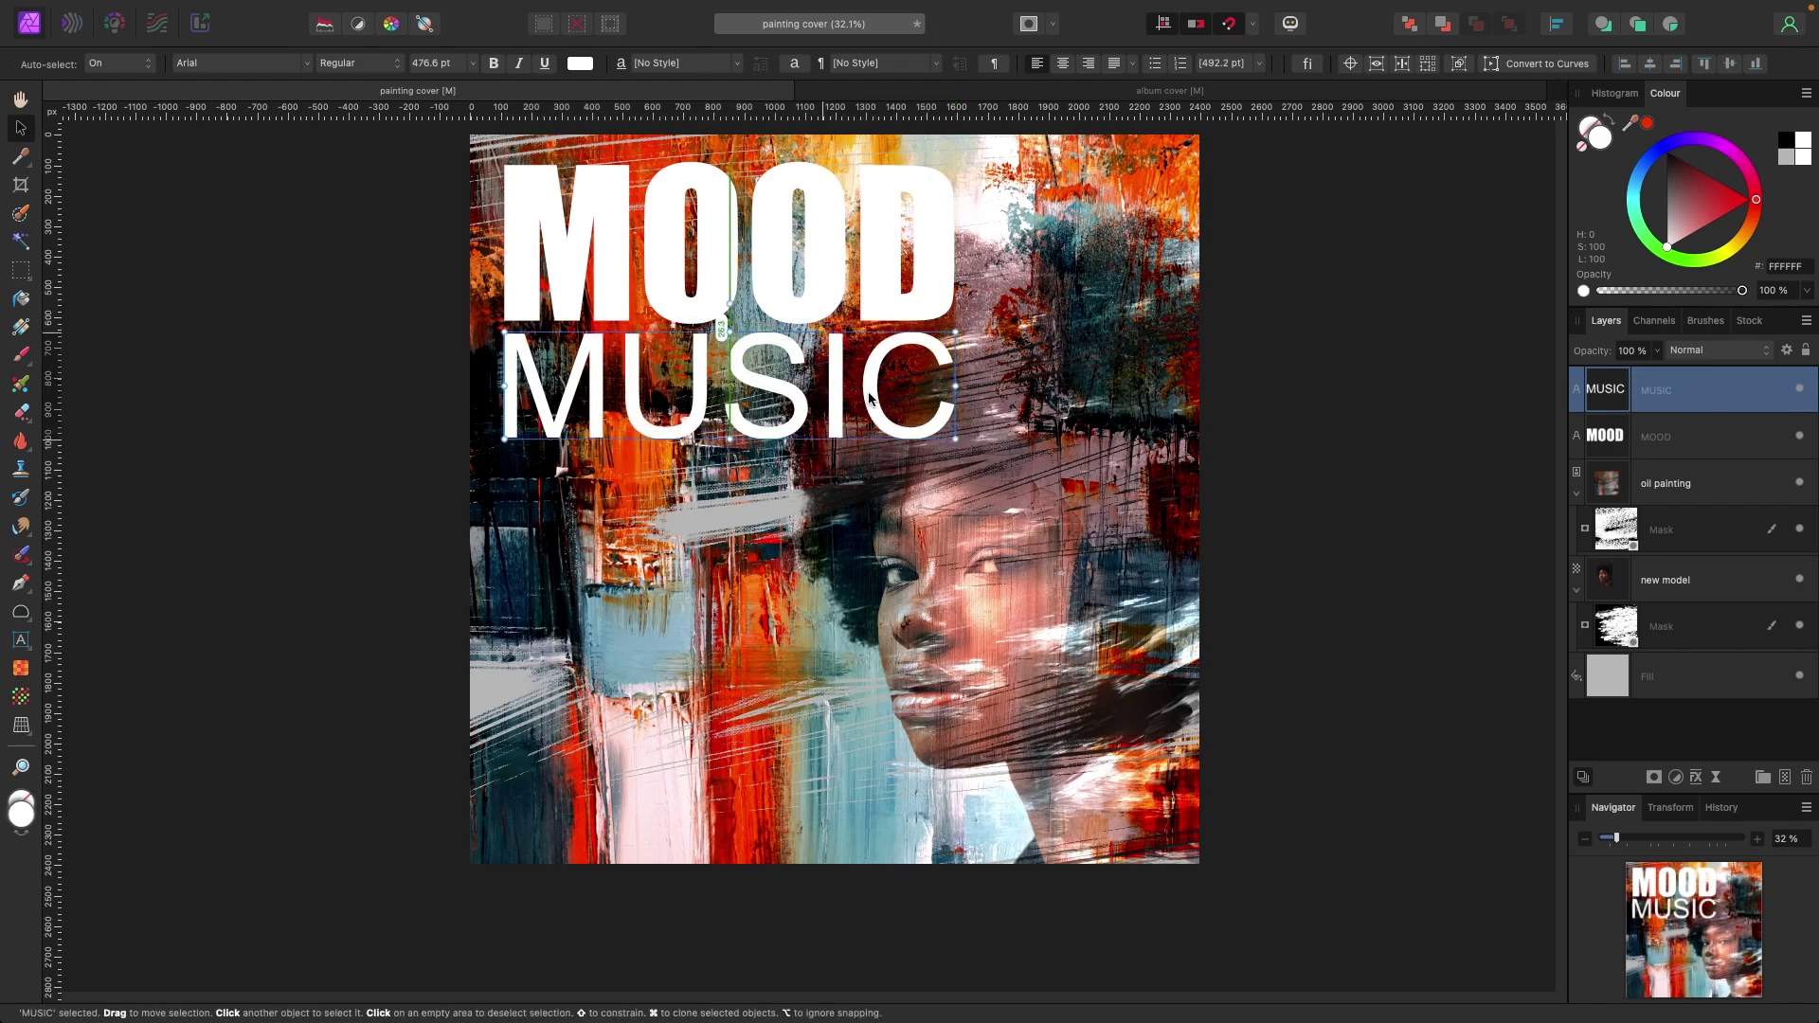
# Step: Set the blend mode of the MOOD and MUSIC text layers to Exclusion and clear the selection
pyautogui.click(1137, 326)
pyautogui.click(782, 272)
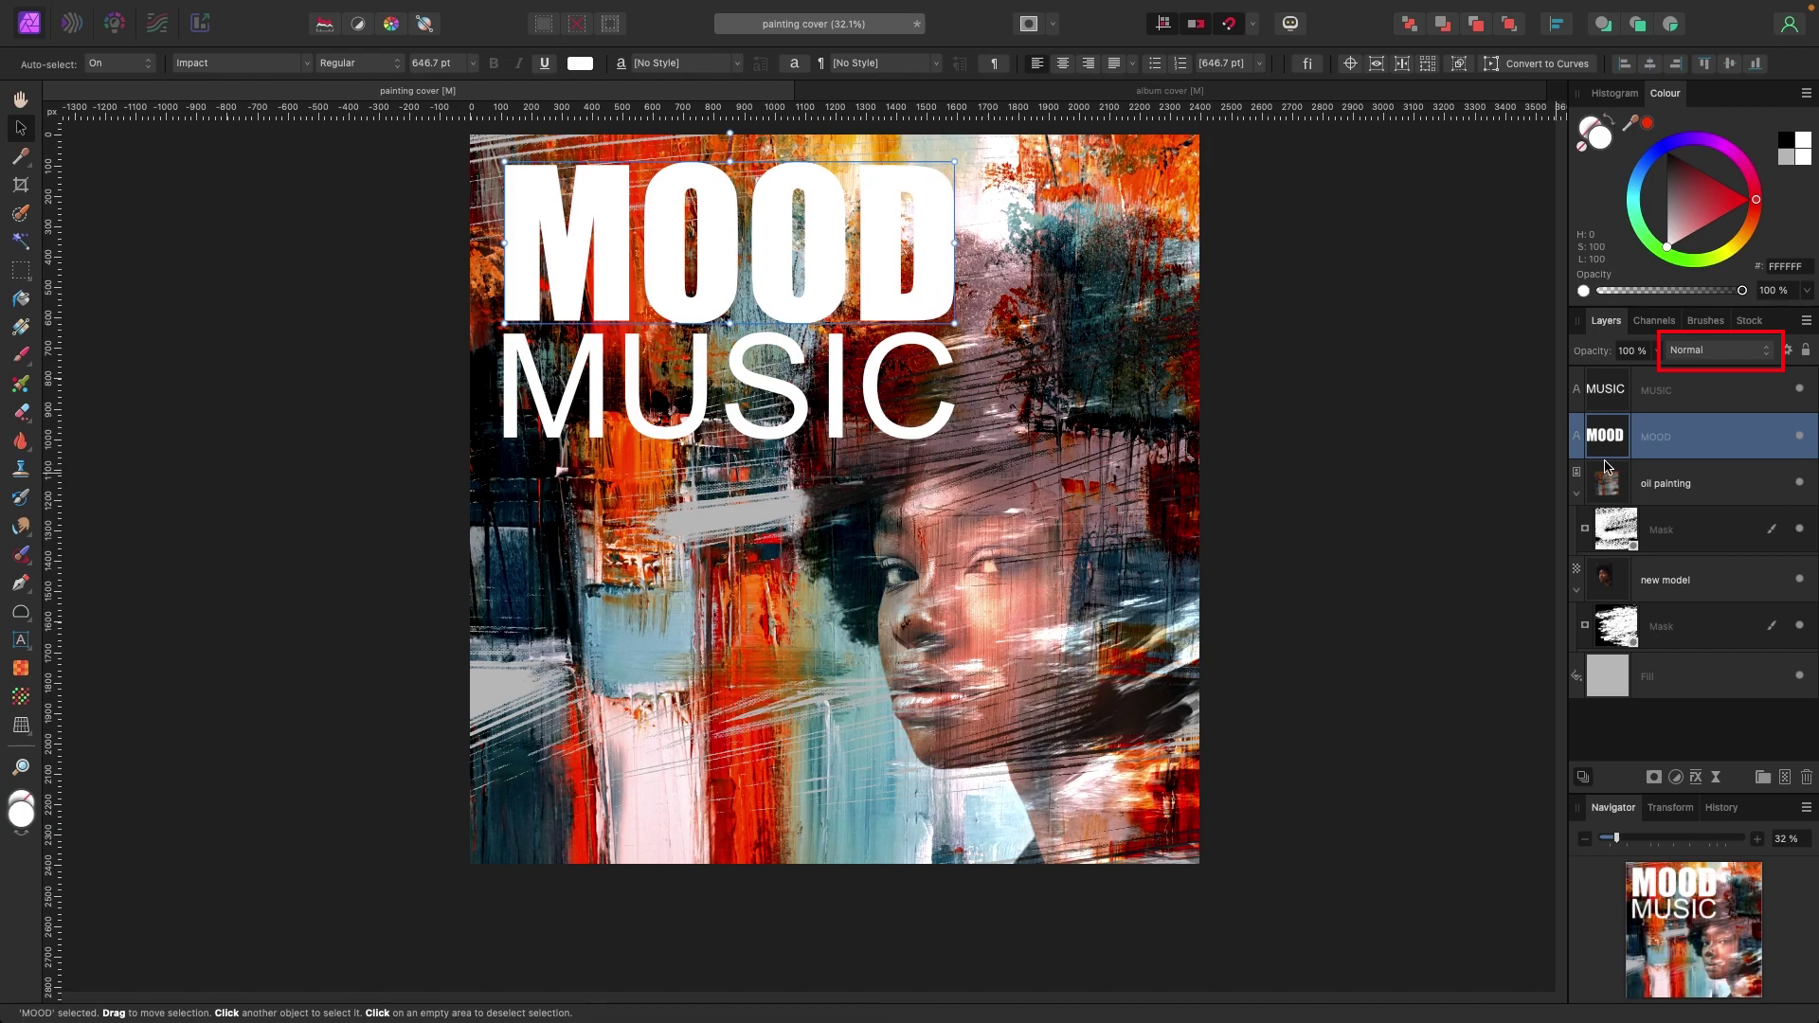
pyautogui.click(1710, 361)
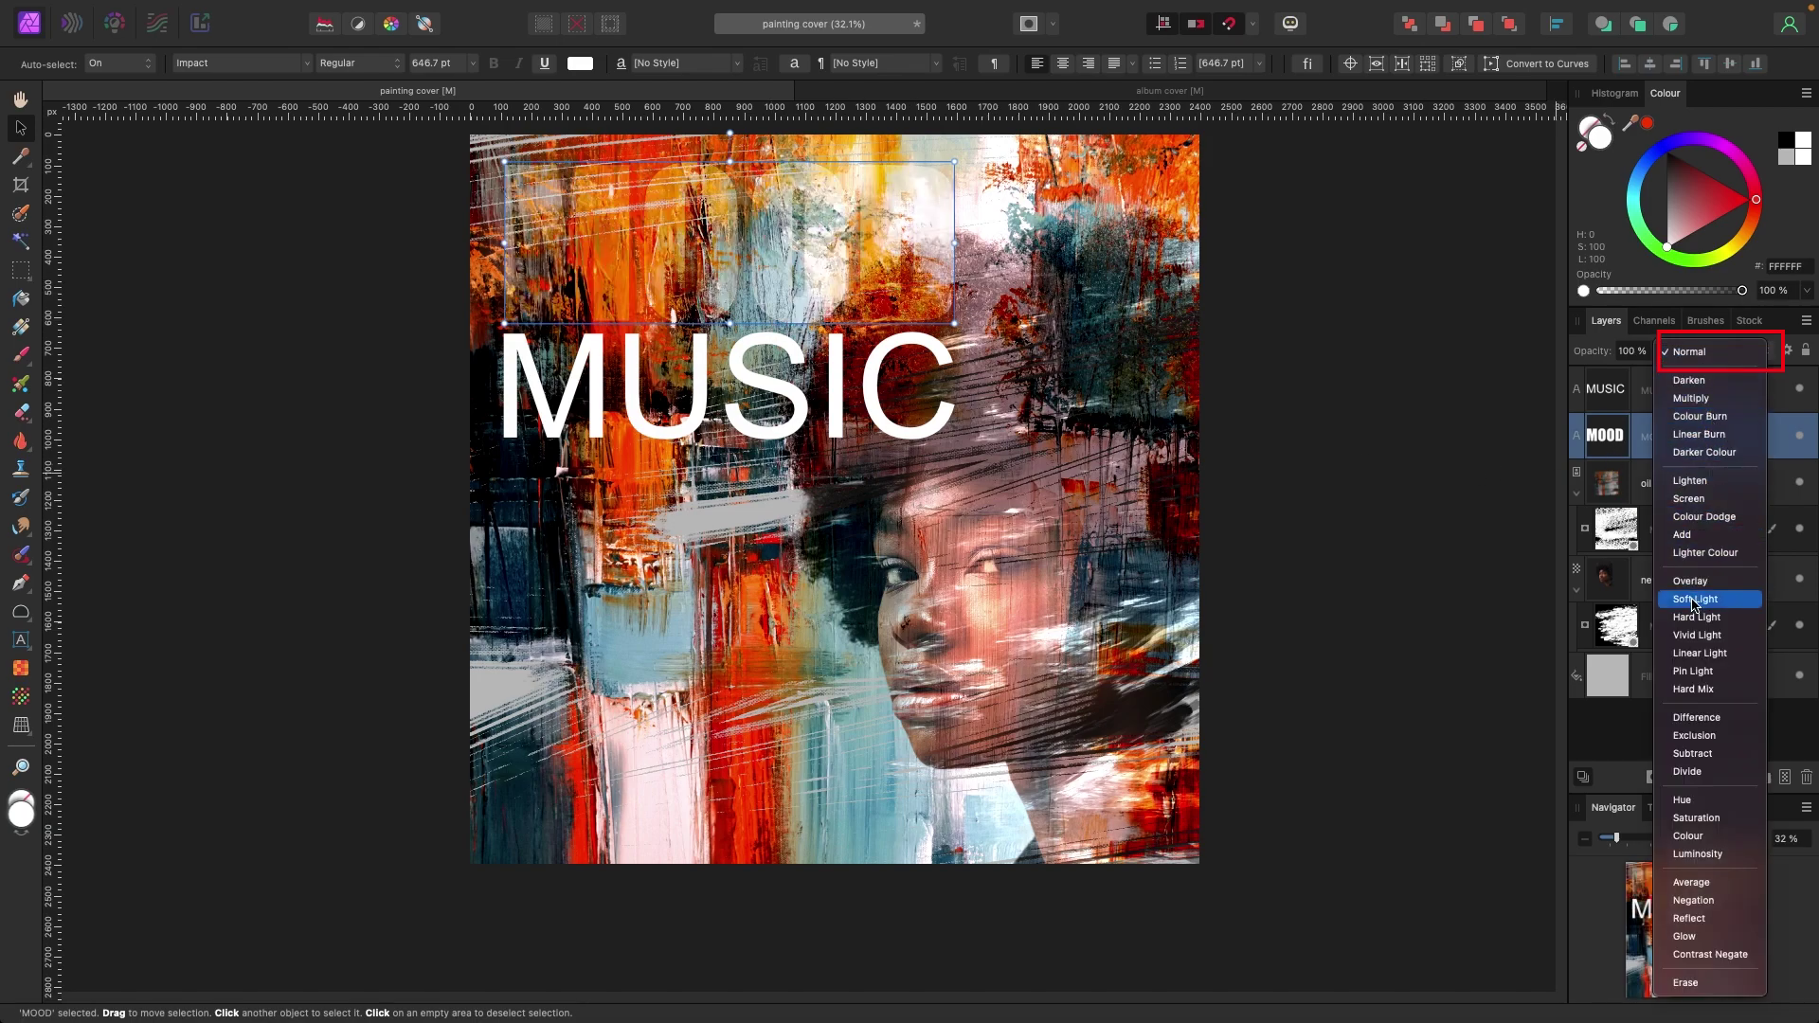
pyautogui.click(1689, 737)
pyautogui.click(1696, 389)
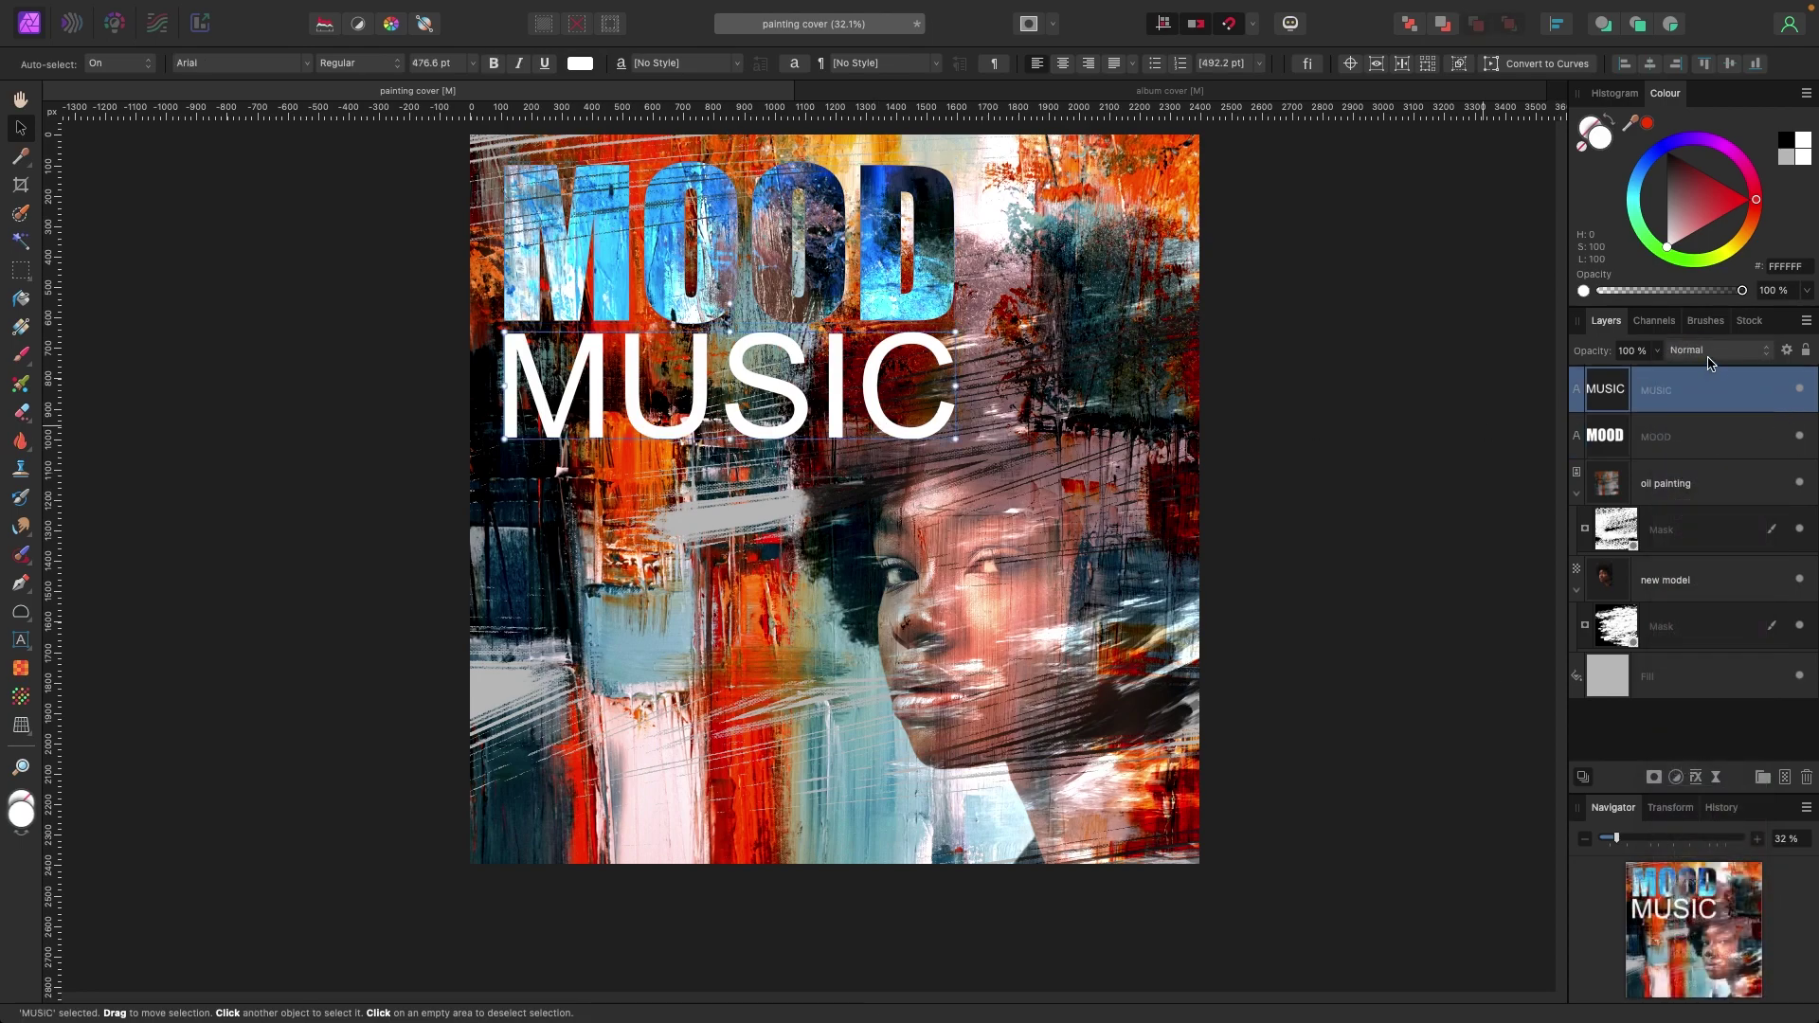
pyautogui.click(1709, 357)
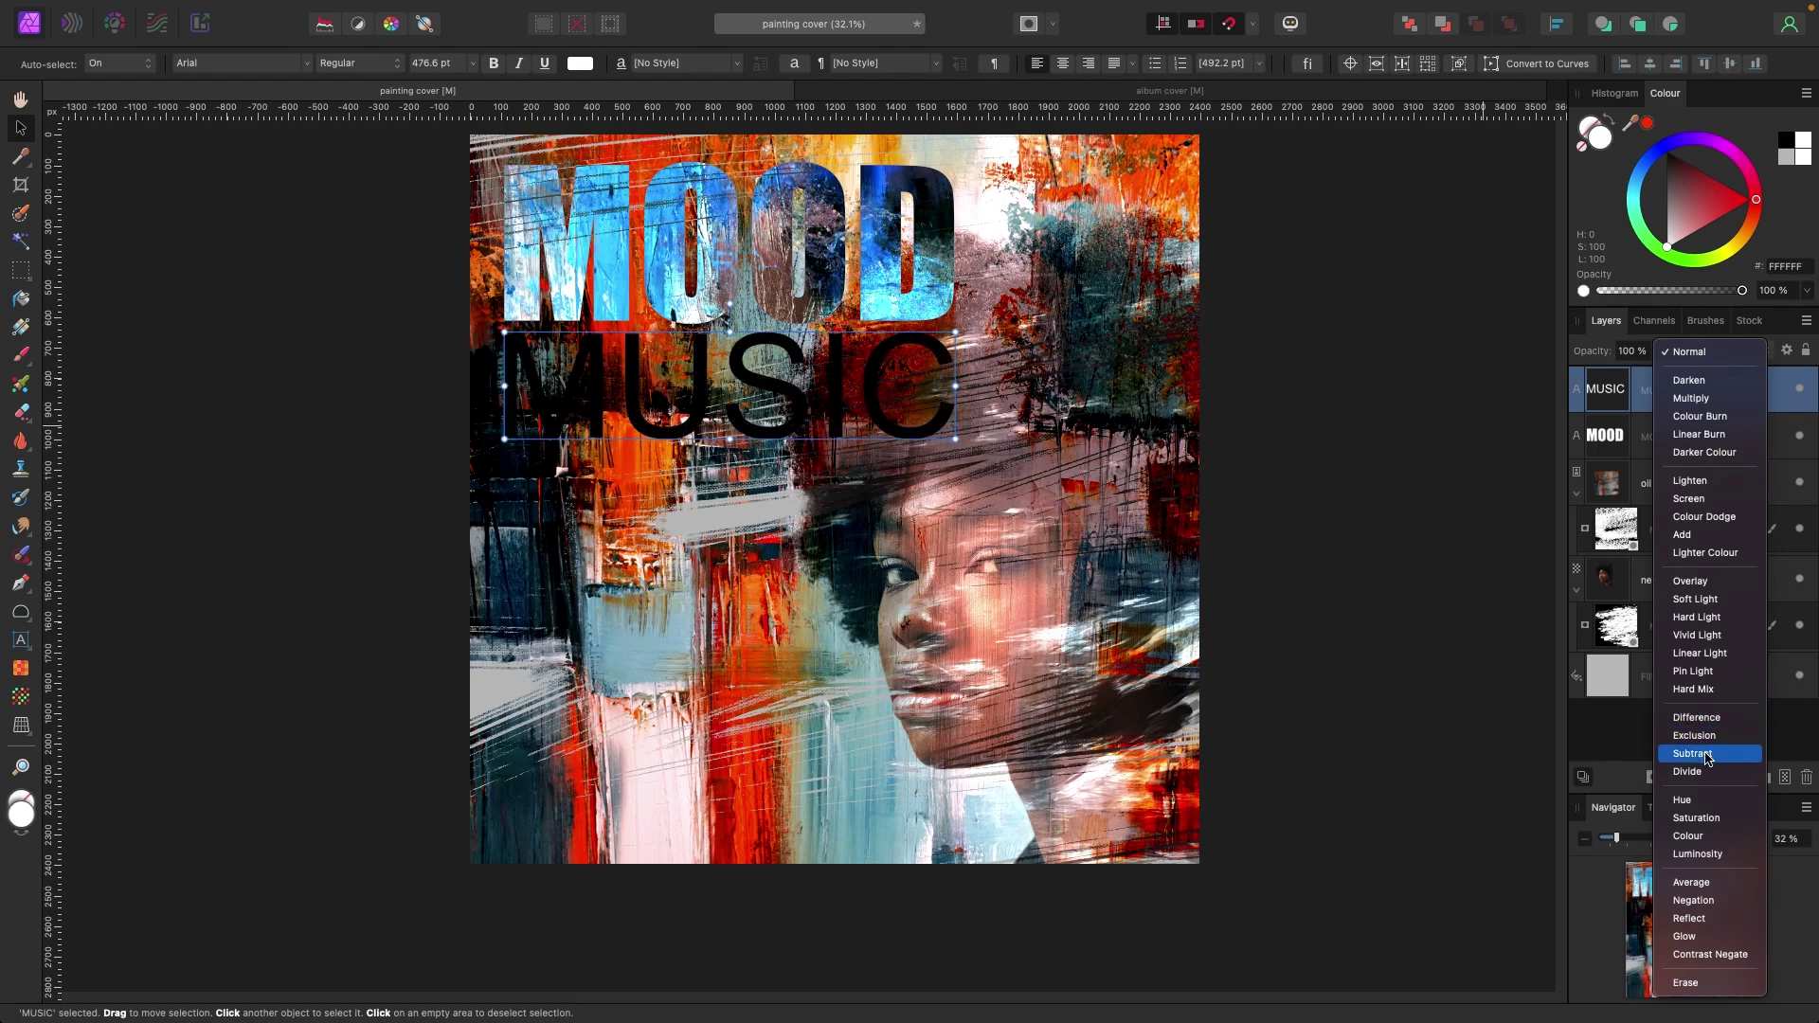
pyautogui.click(1284, 542)
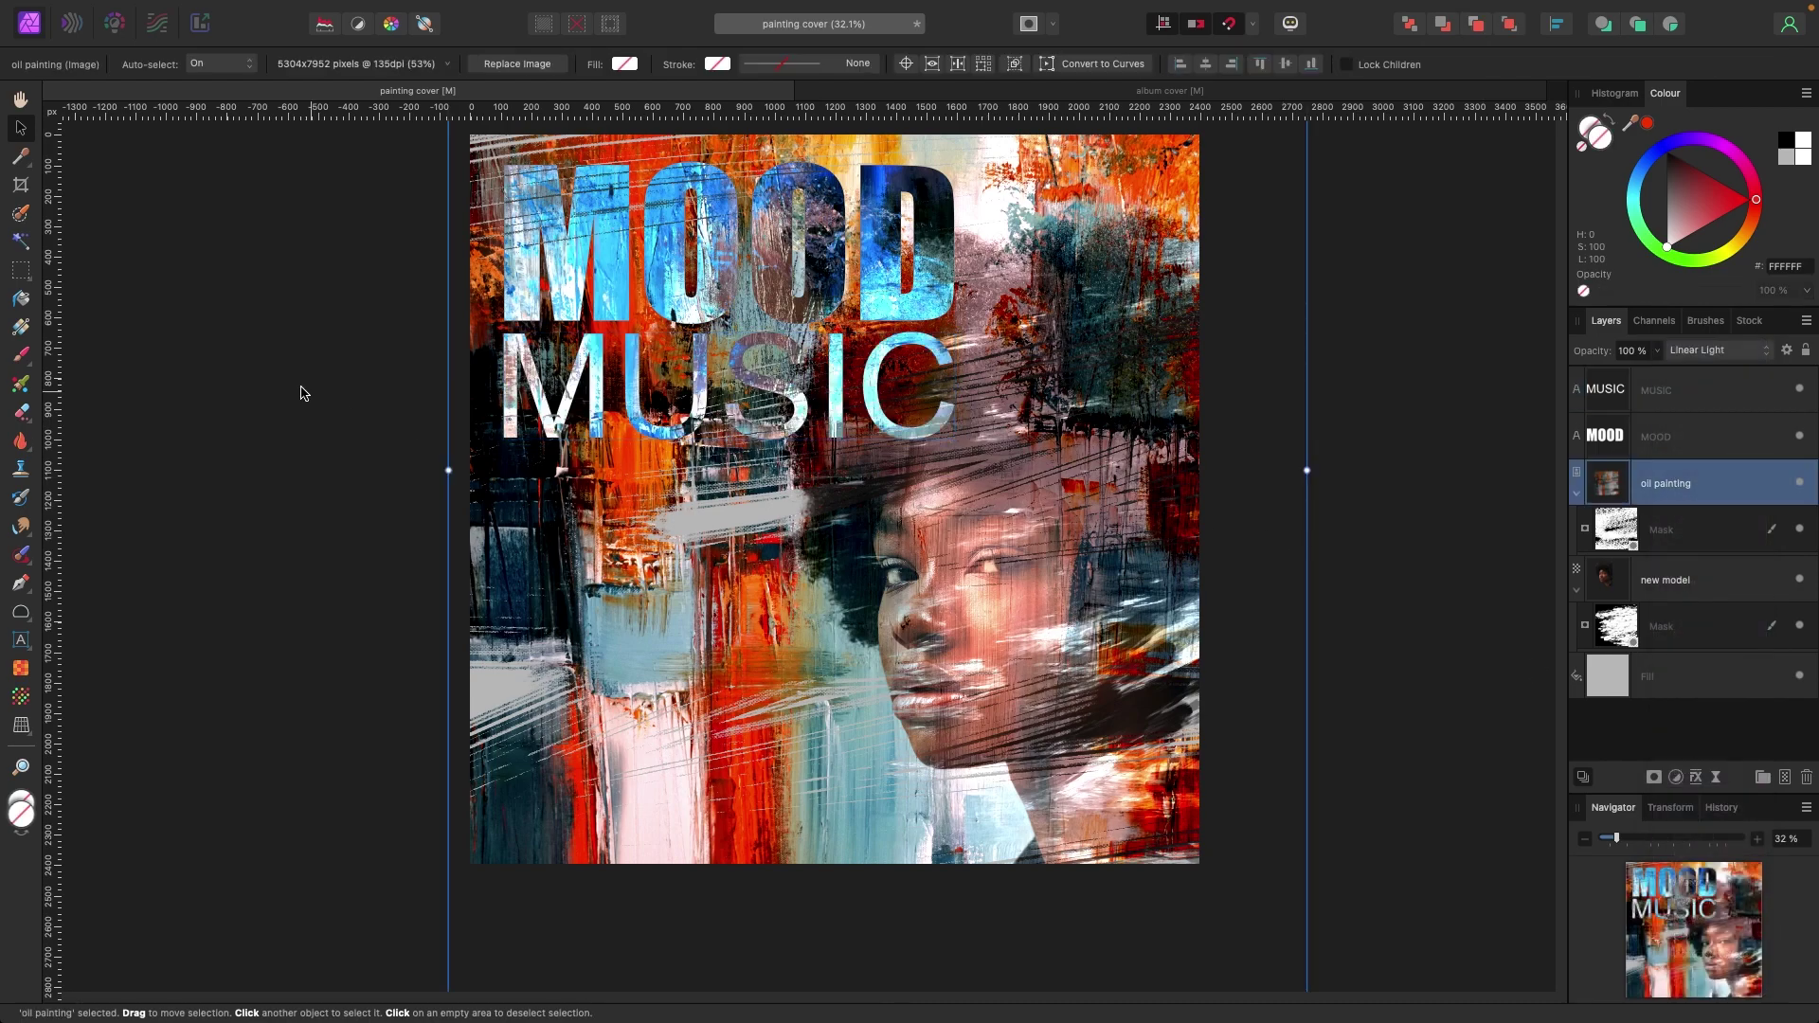
pyautogui.click(256, 382)
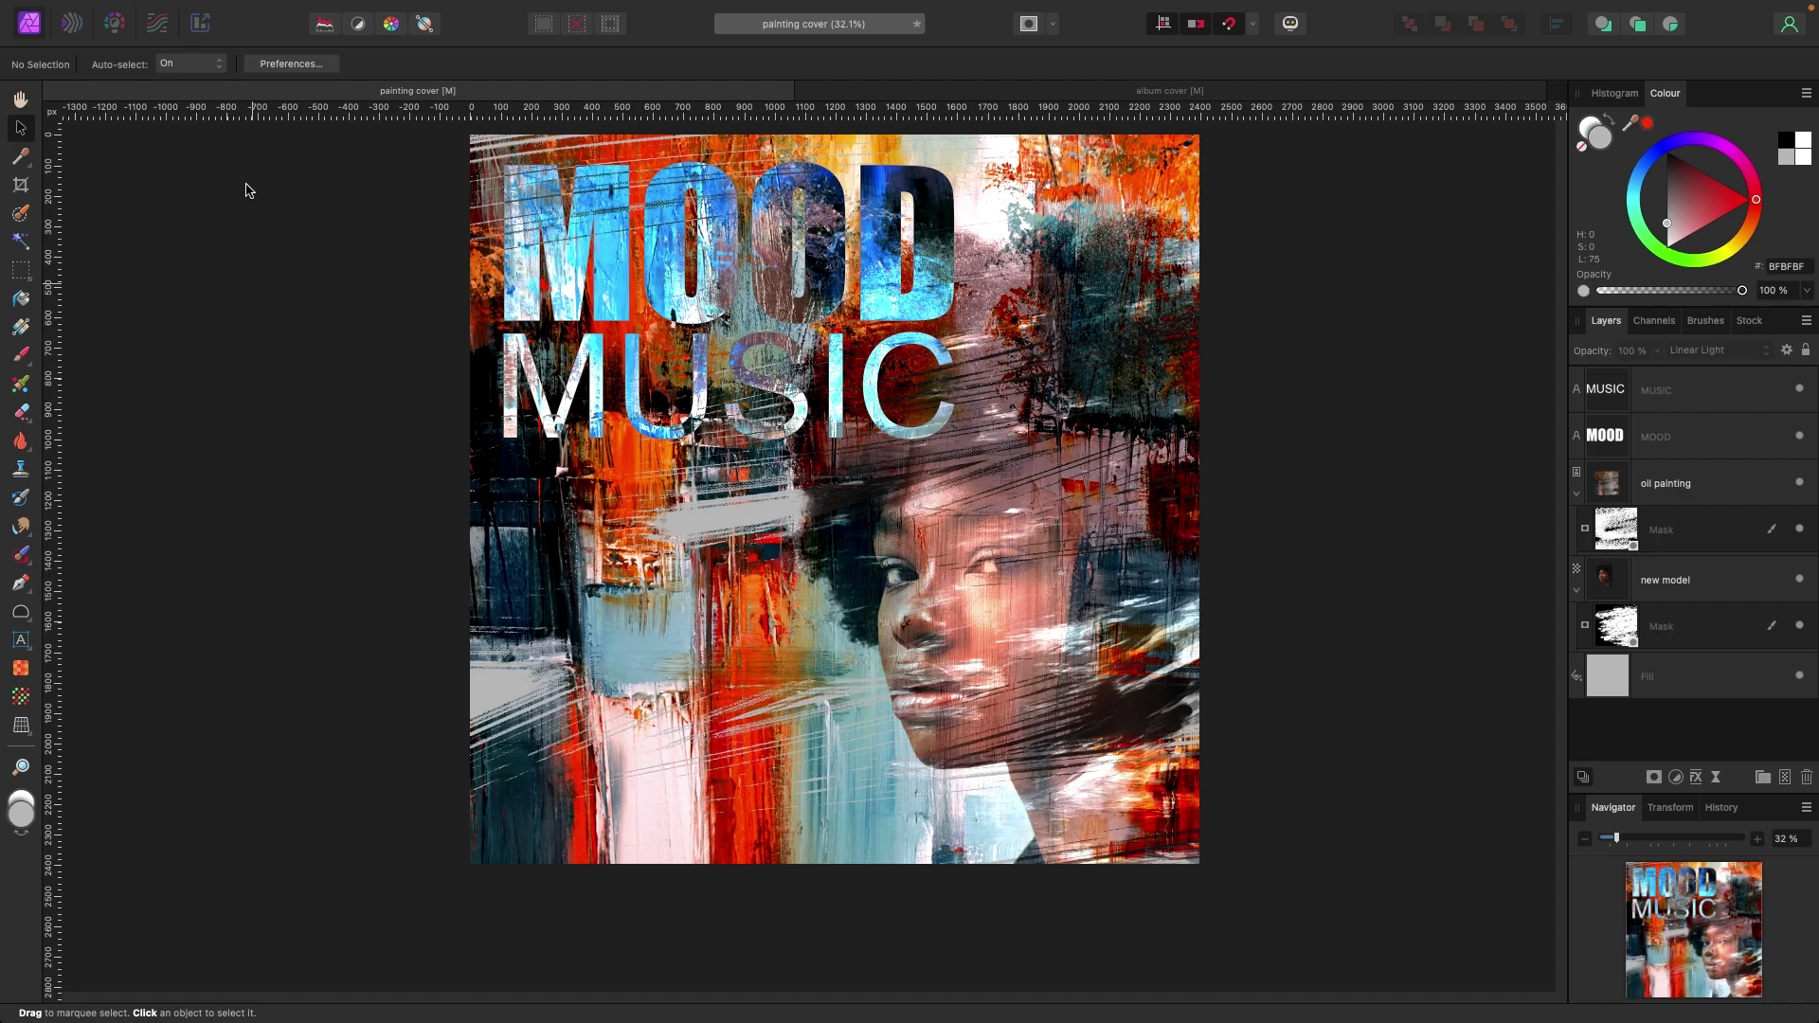
# Step: Export the finished cover to the Desktop as a 2400 × 2400 px PNG named painting cover new
pyautogui.moveTo(284, 5)
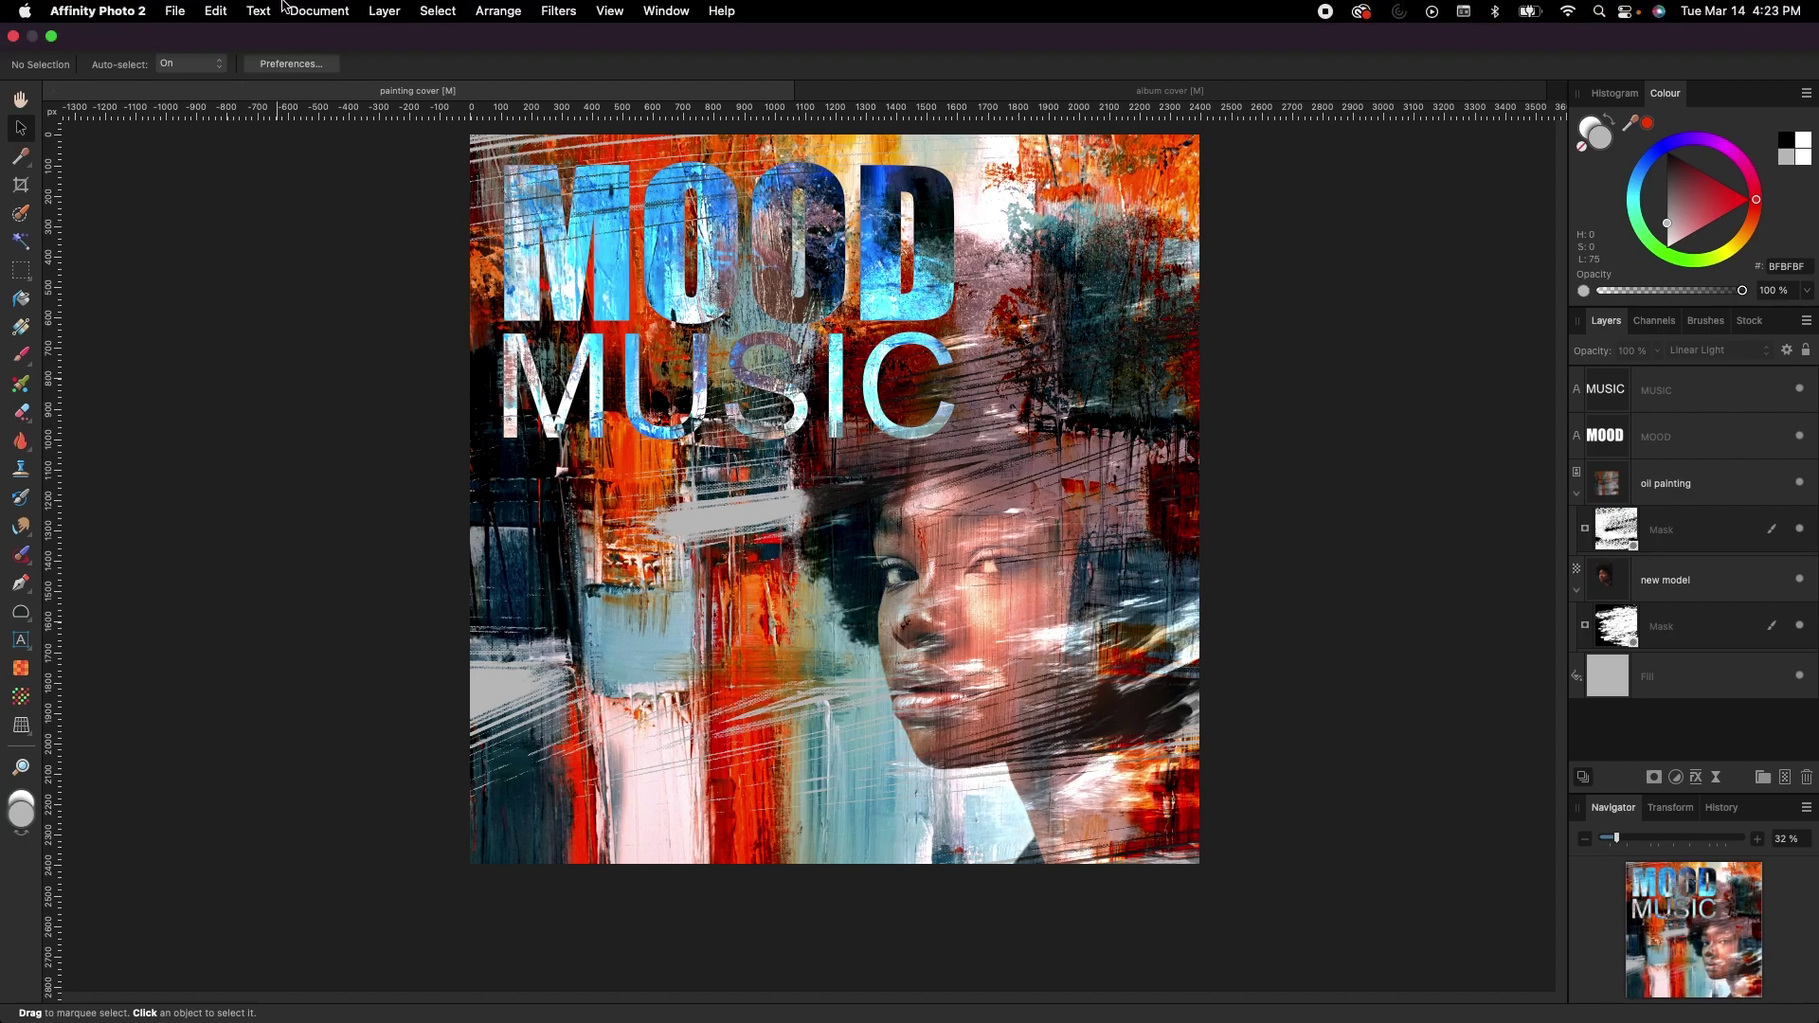
pyautogui.click(177, 15)
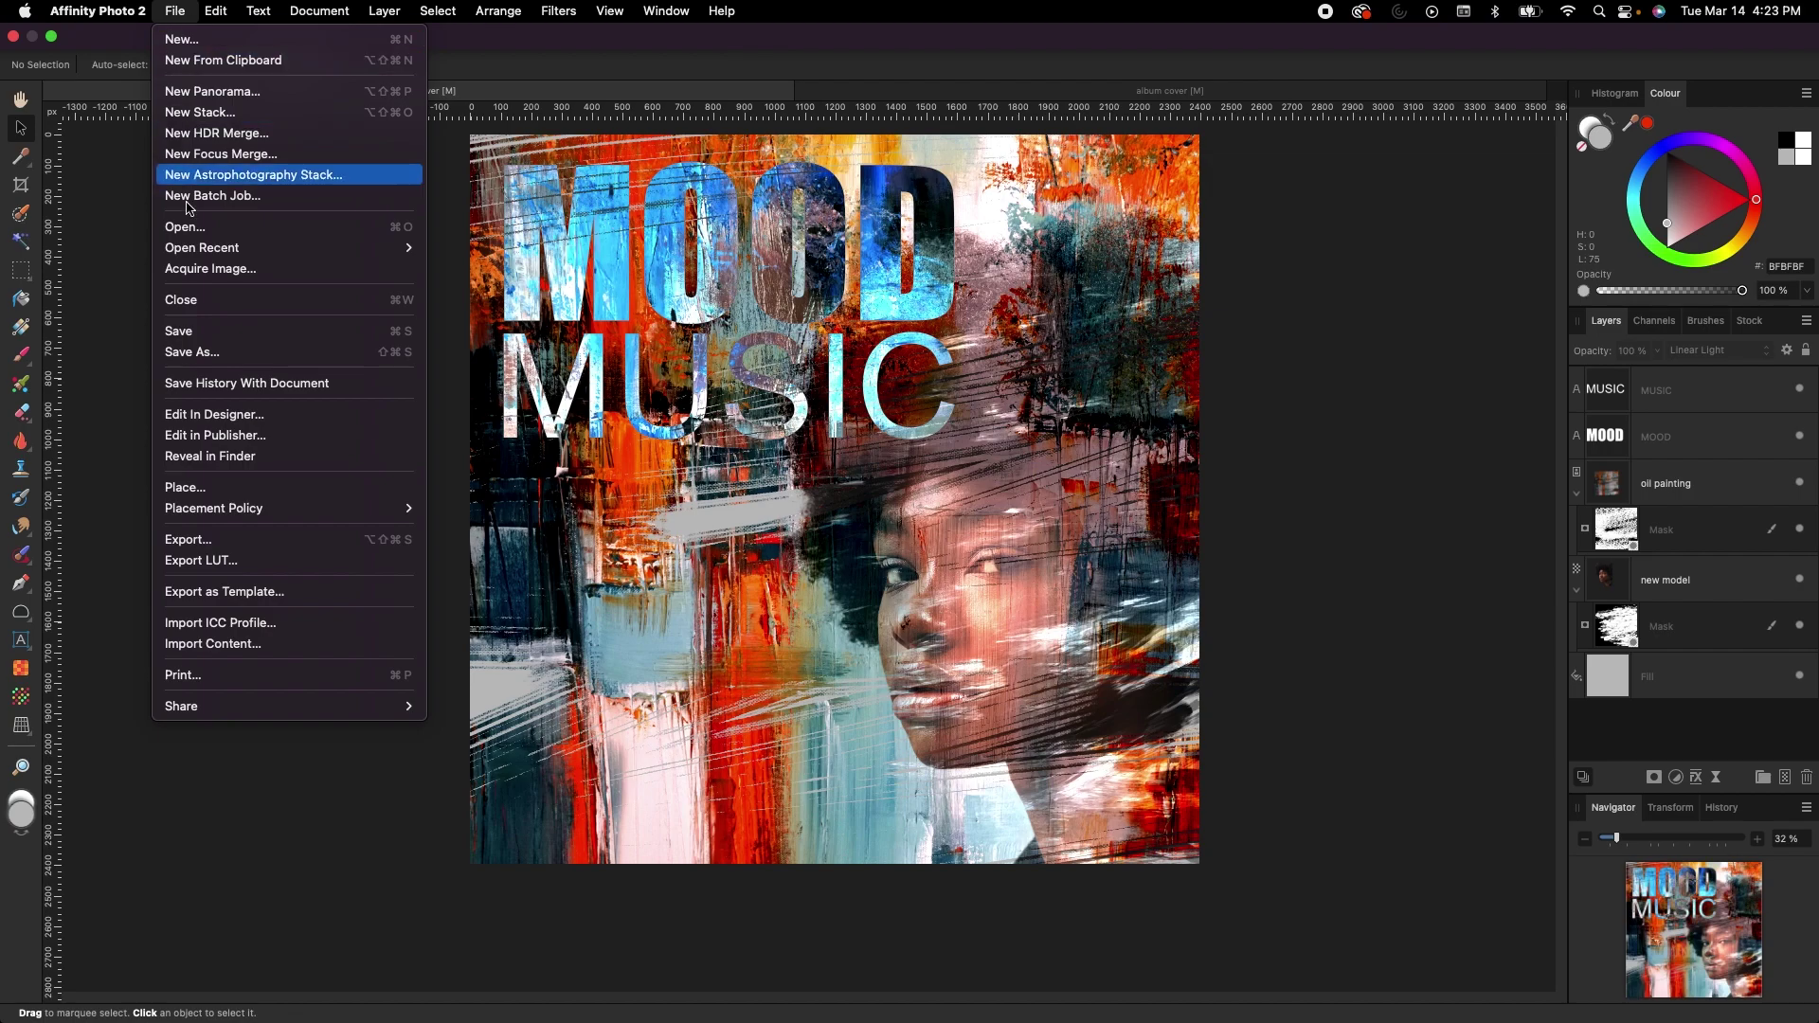
pyautogui.click(248, 535)
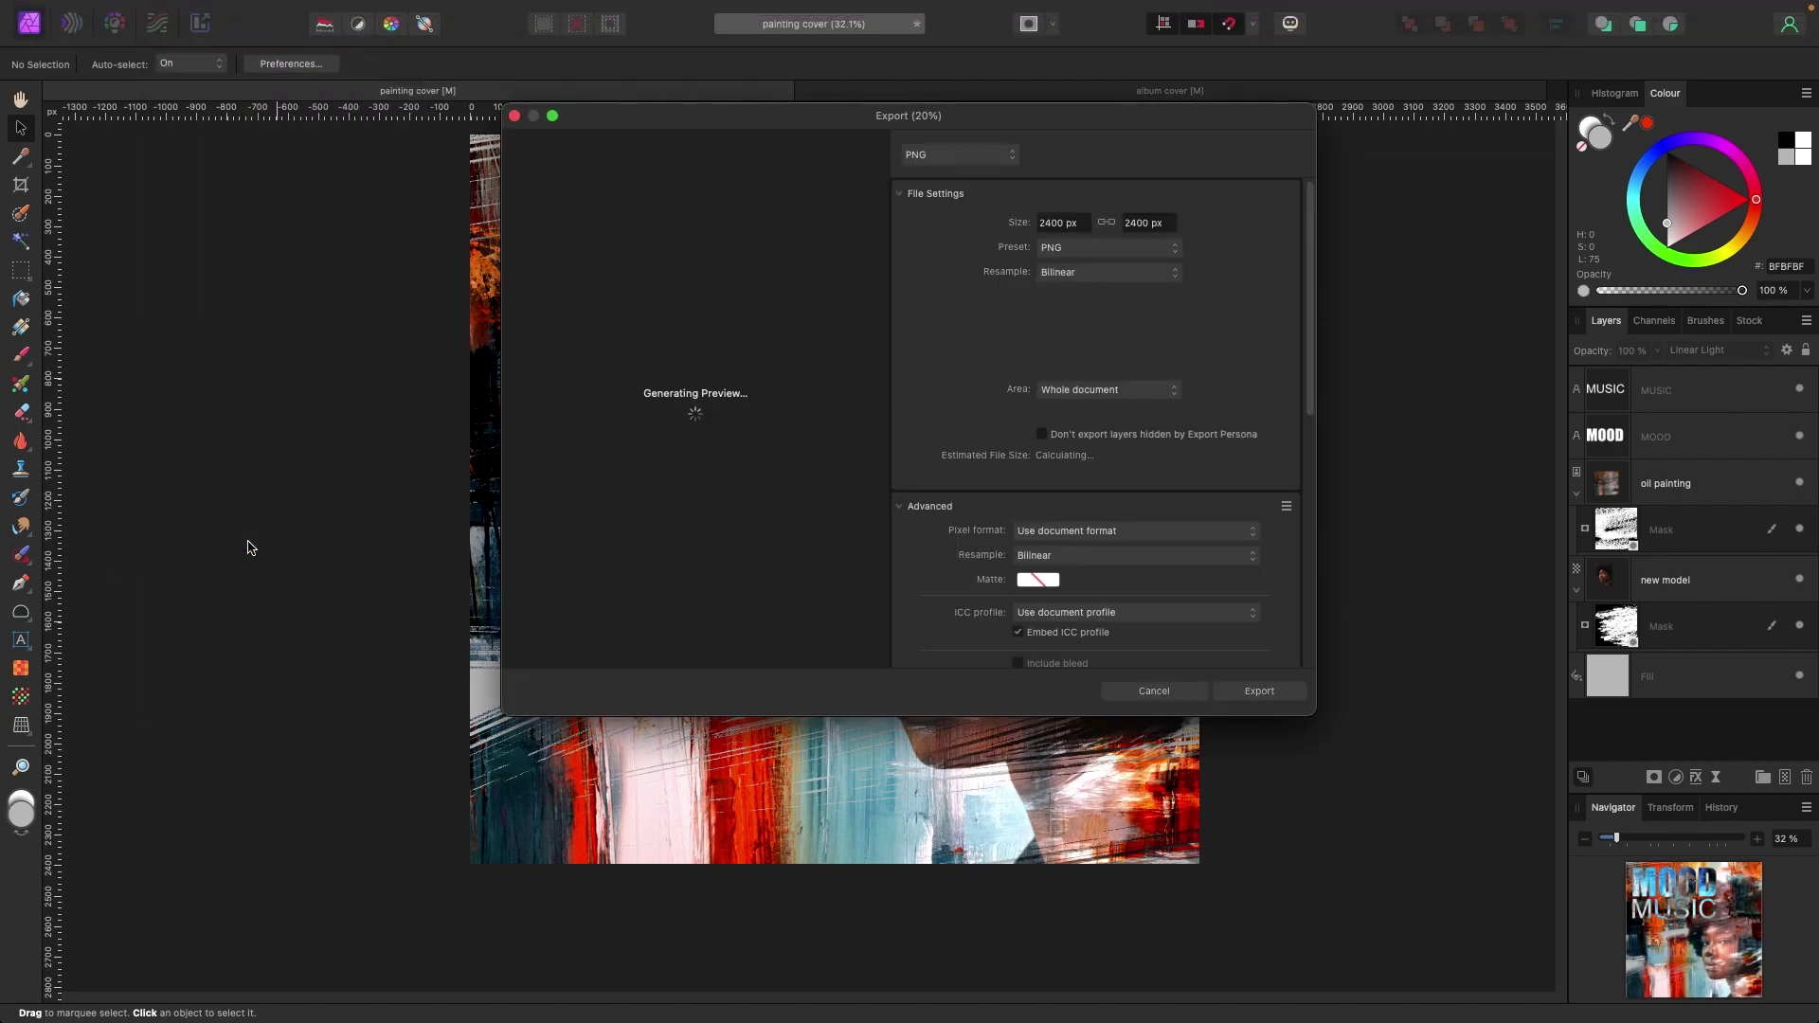
pyautogui.click(948, 164)
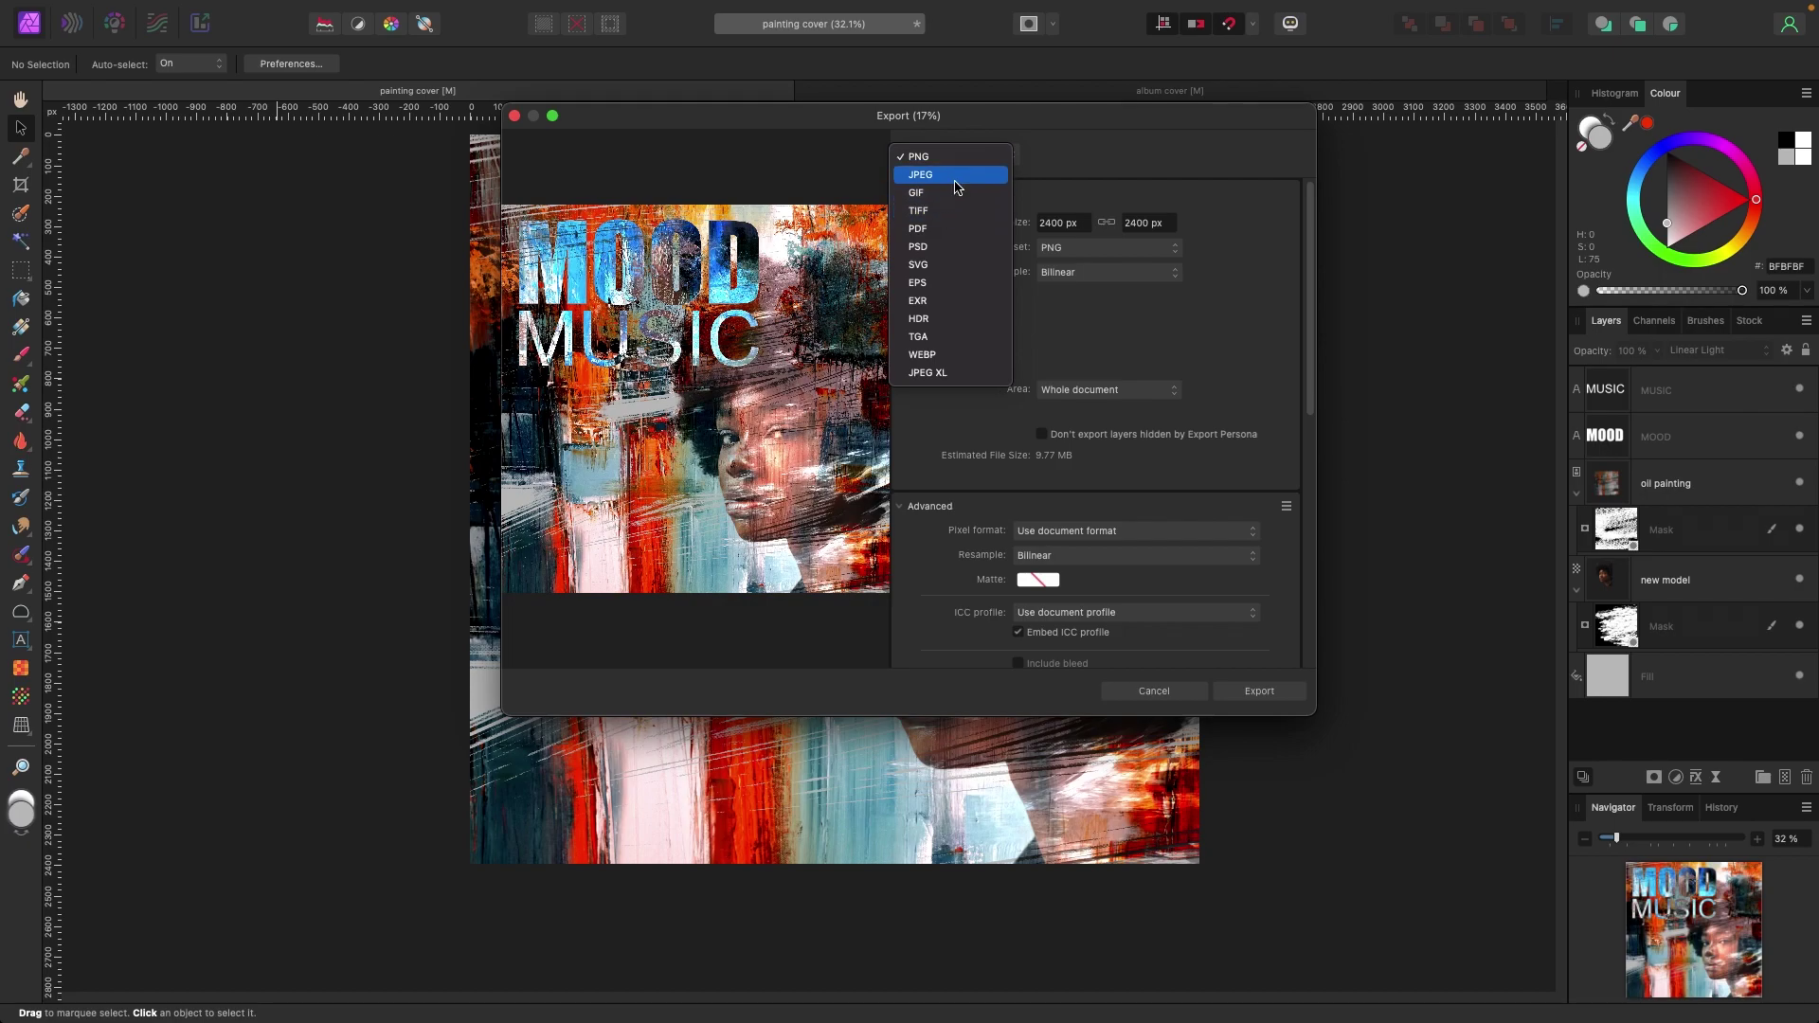
pyautogui.click(945, 159)
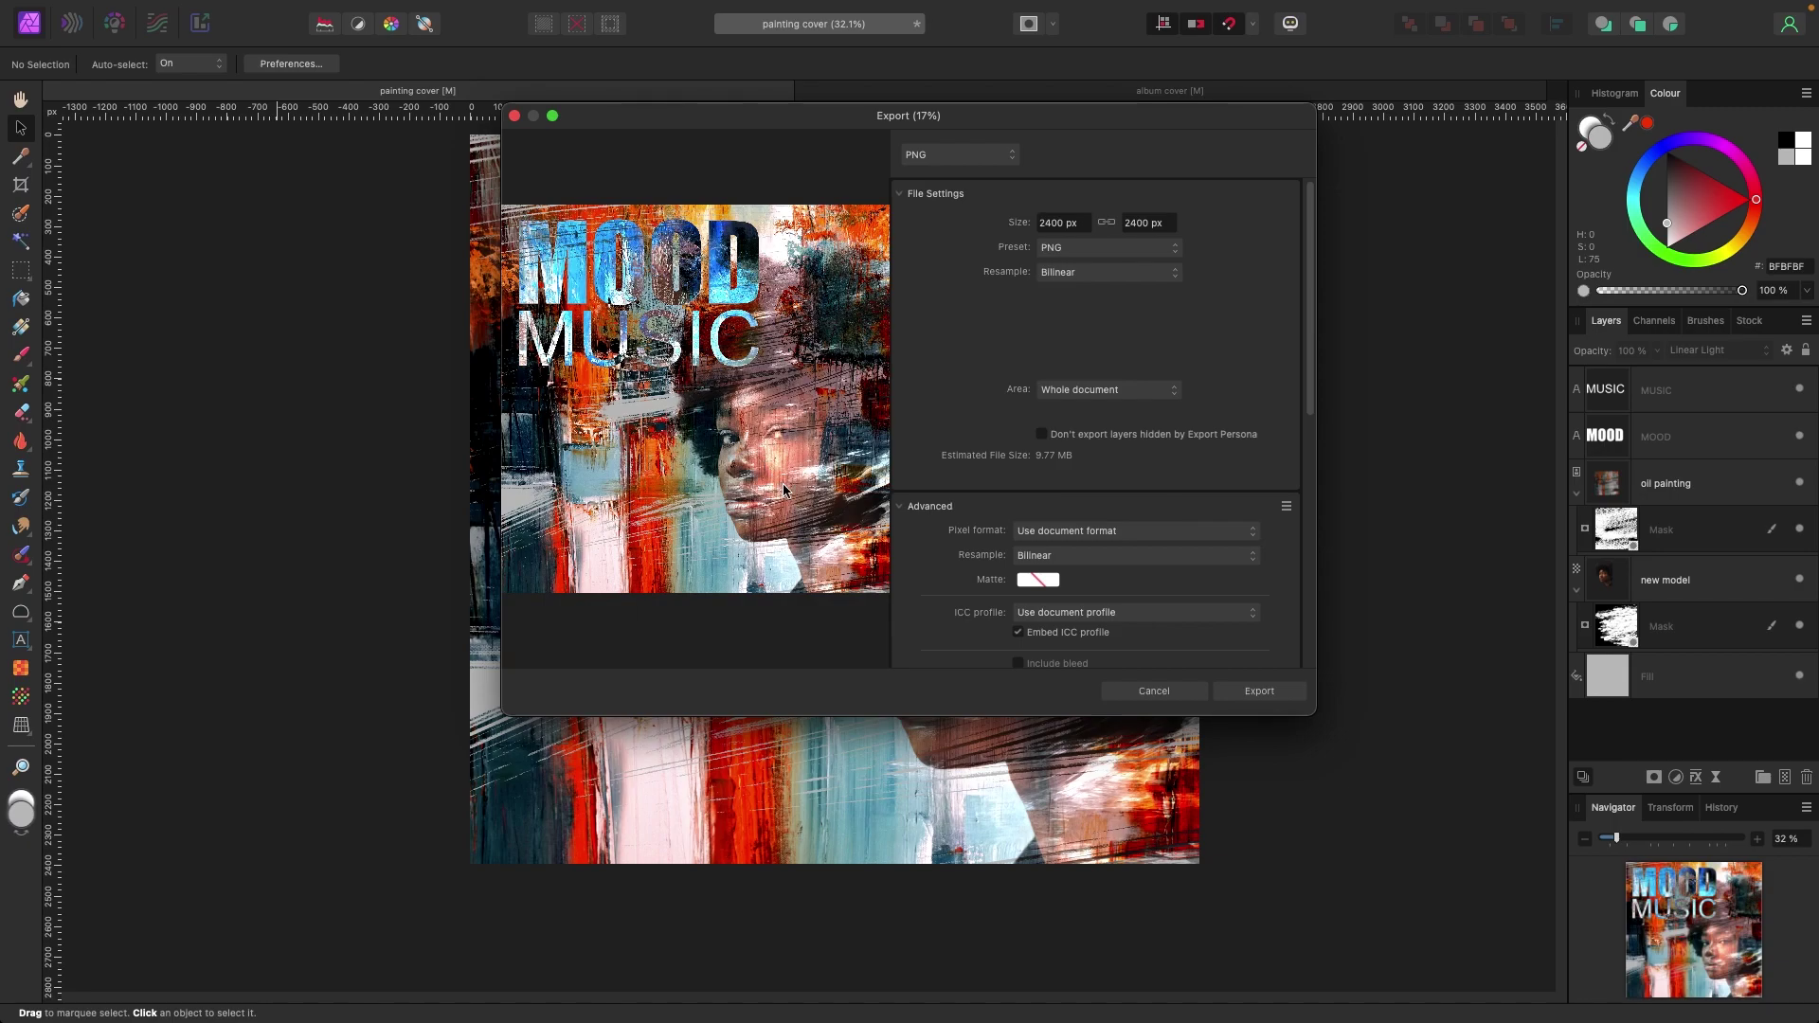
pyautogui.click(1236, 695)
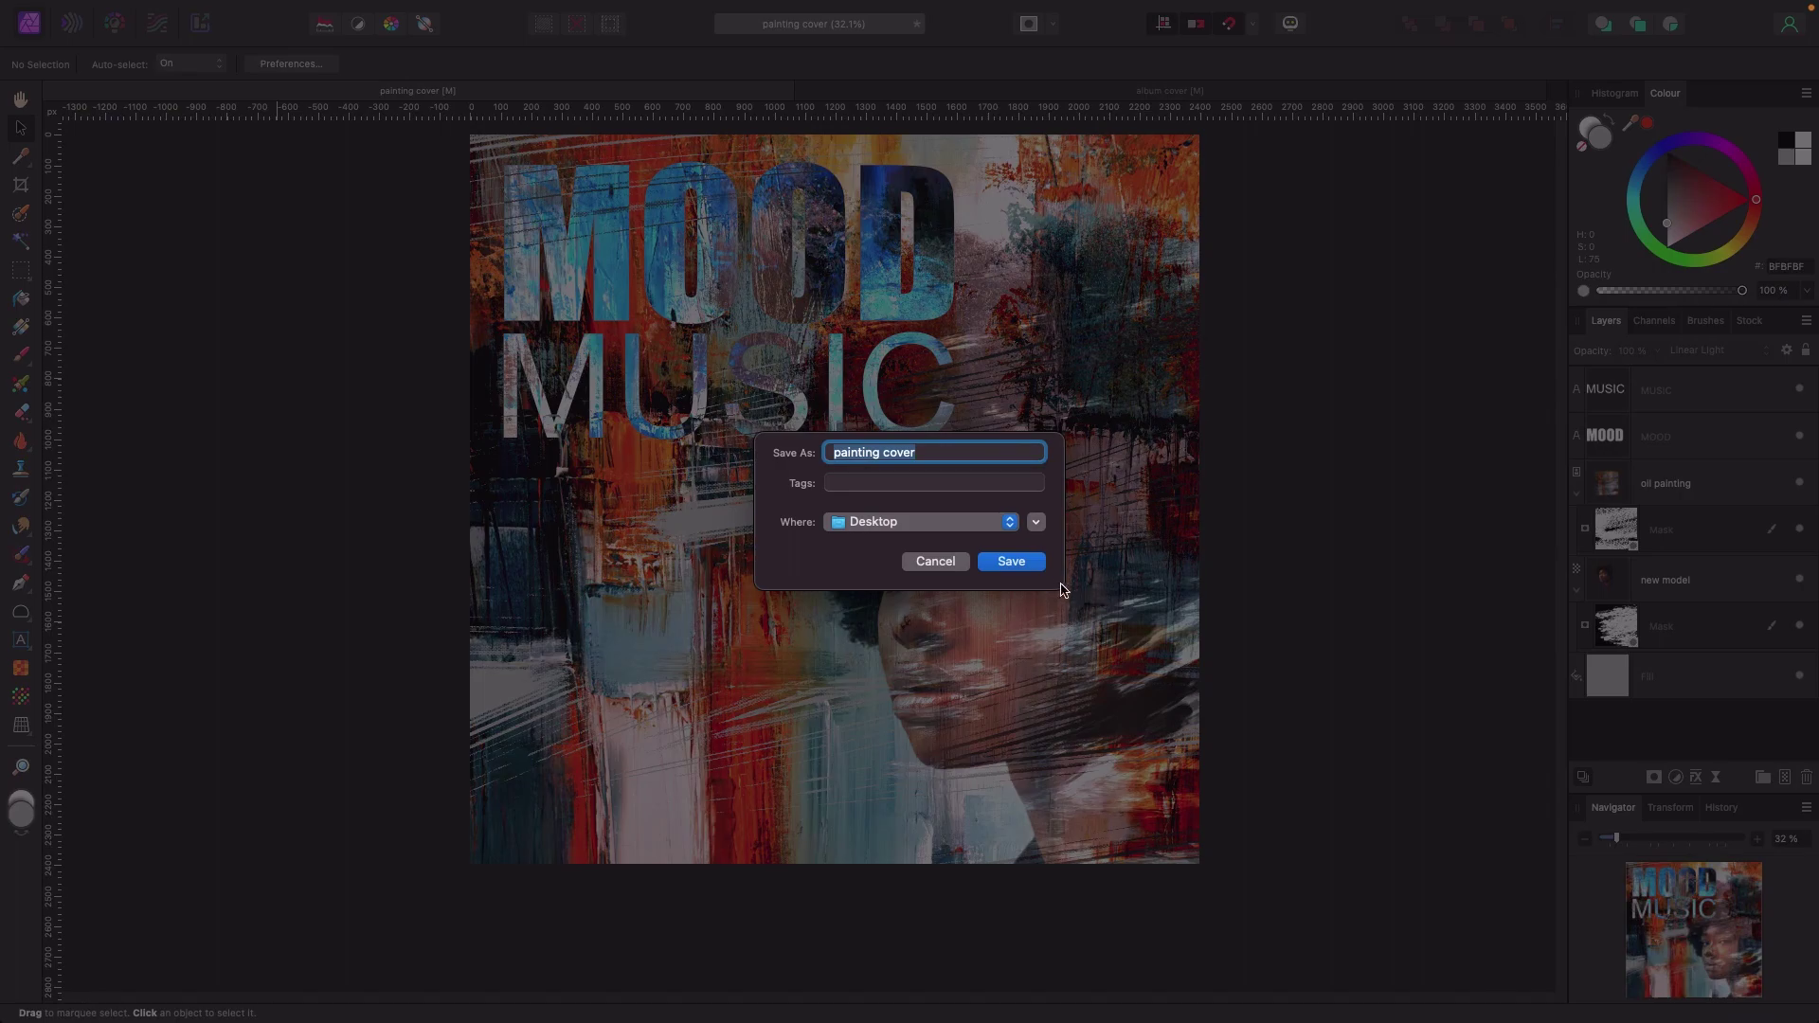
pyautogui.click(937, 458)
pyautogui.press('Return')
# Step: Switch to the album cover document and check its Background layer with the blank record sleeve
pyautogui.click(1137, 90)
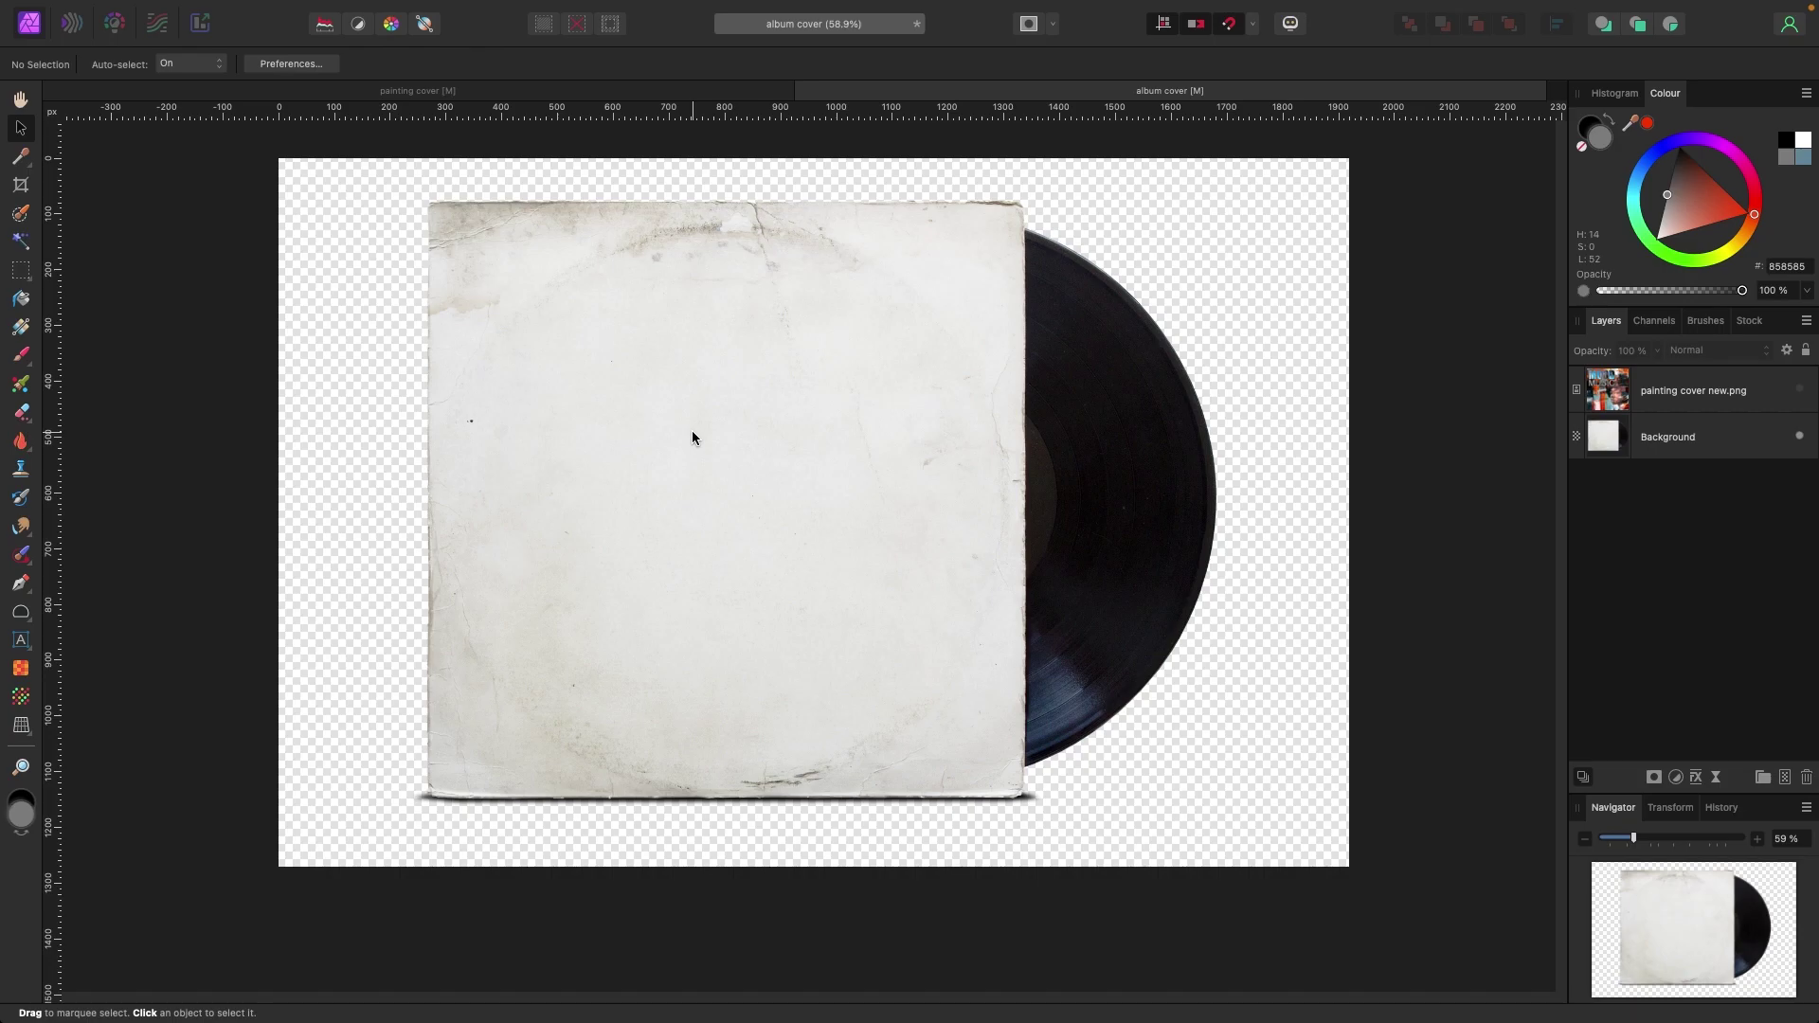
pyautogui.click(663, 335)
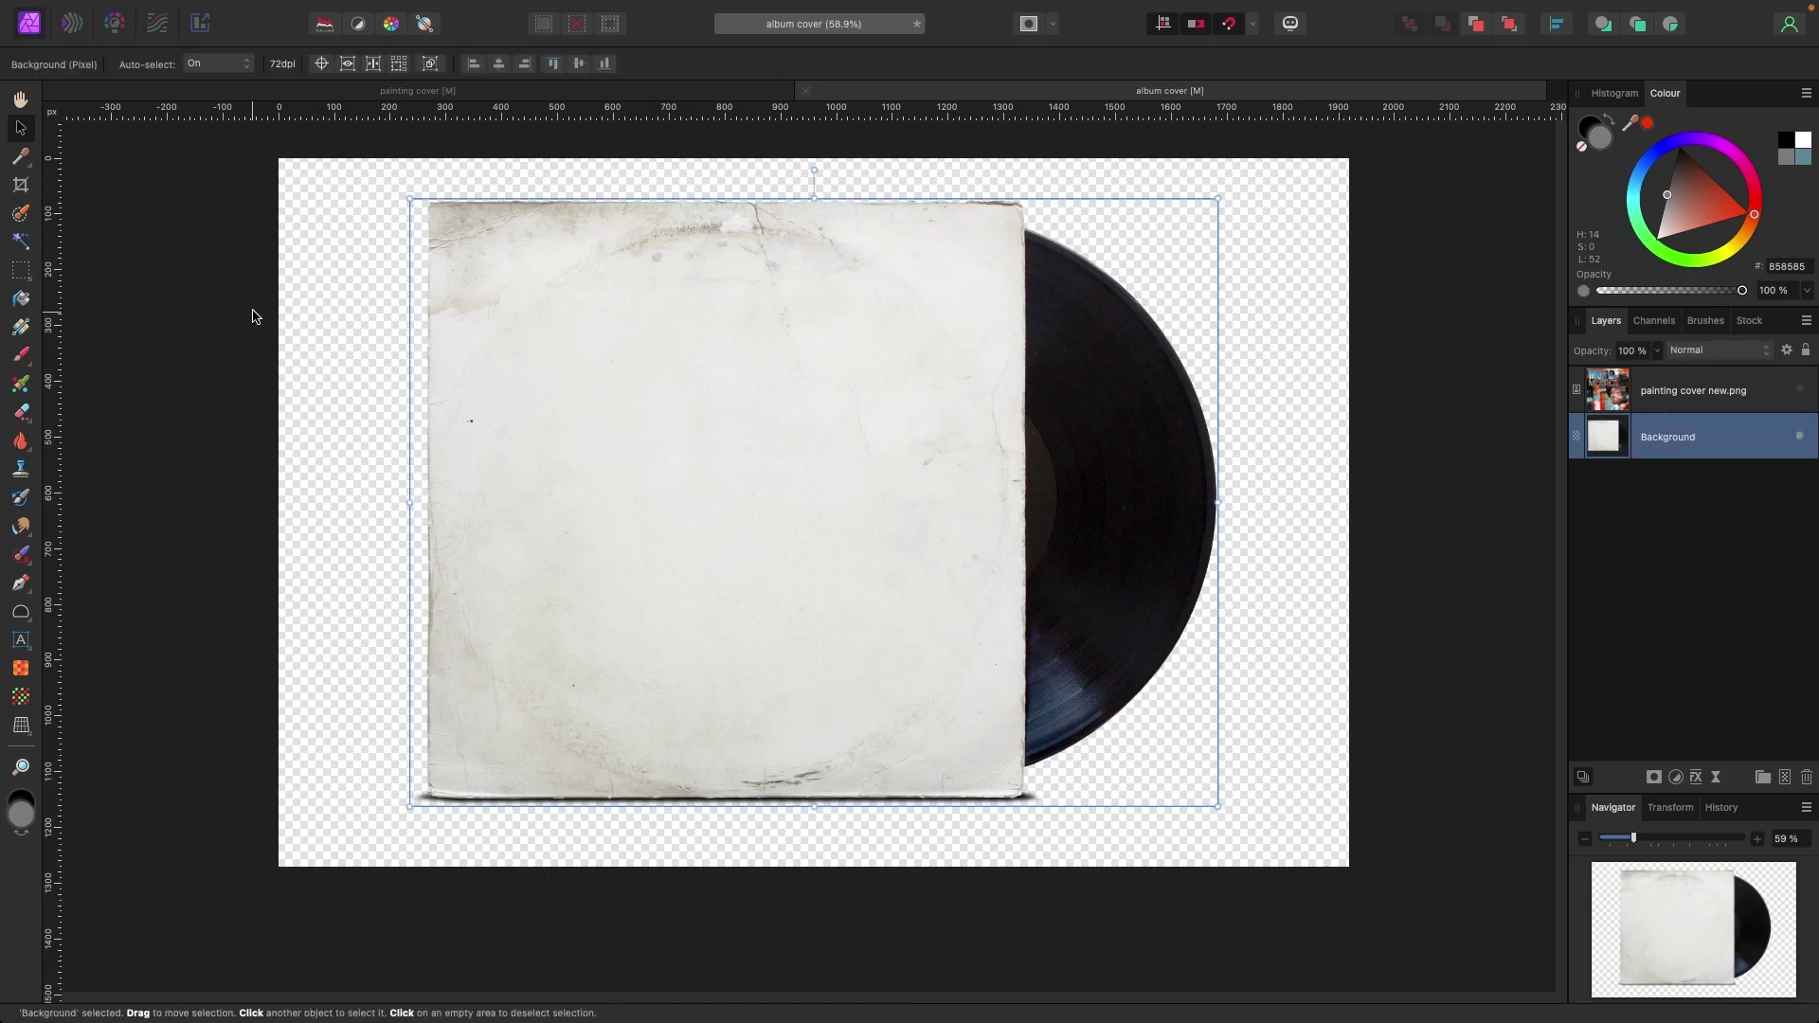
pyautogui.click(347, 265)
pyautogui.scroll(1, 661, 345)
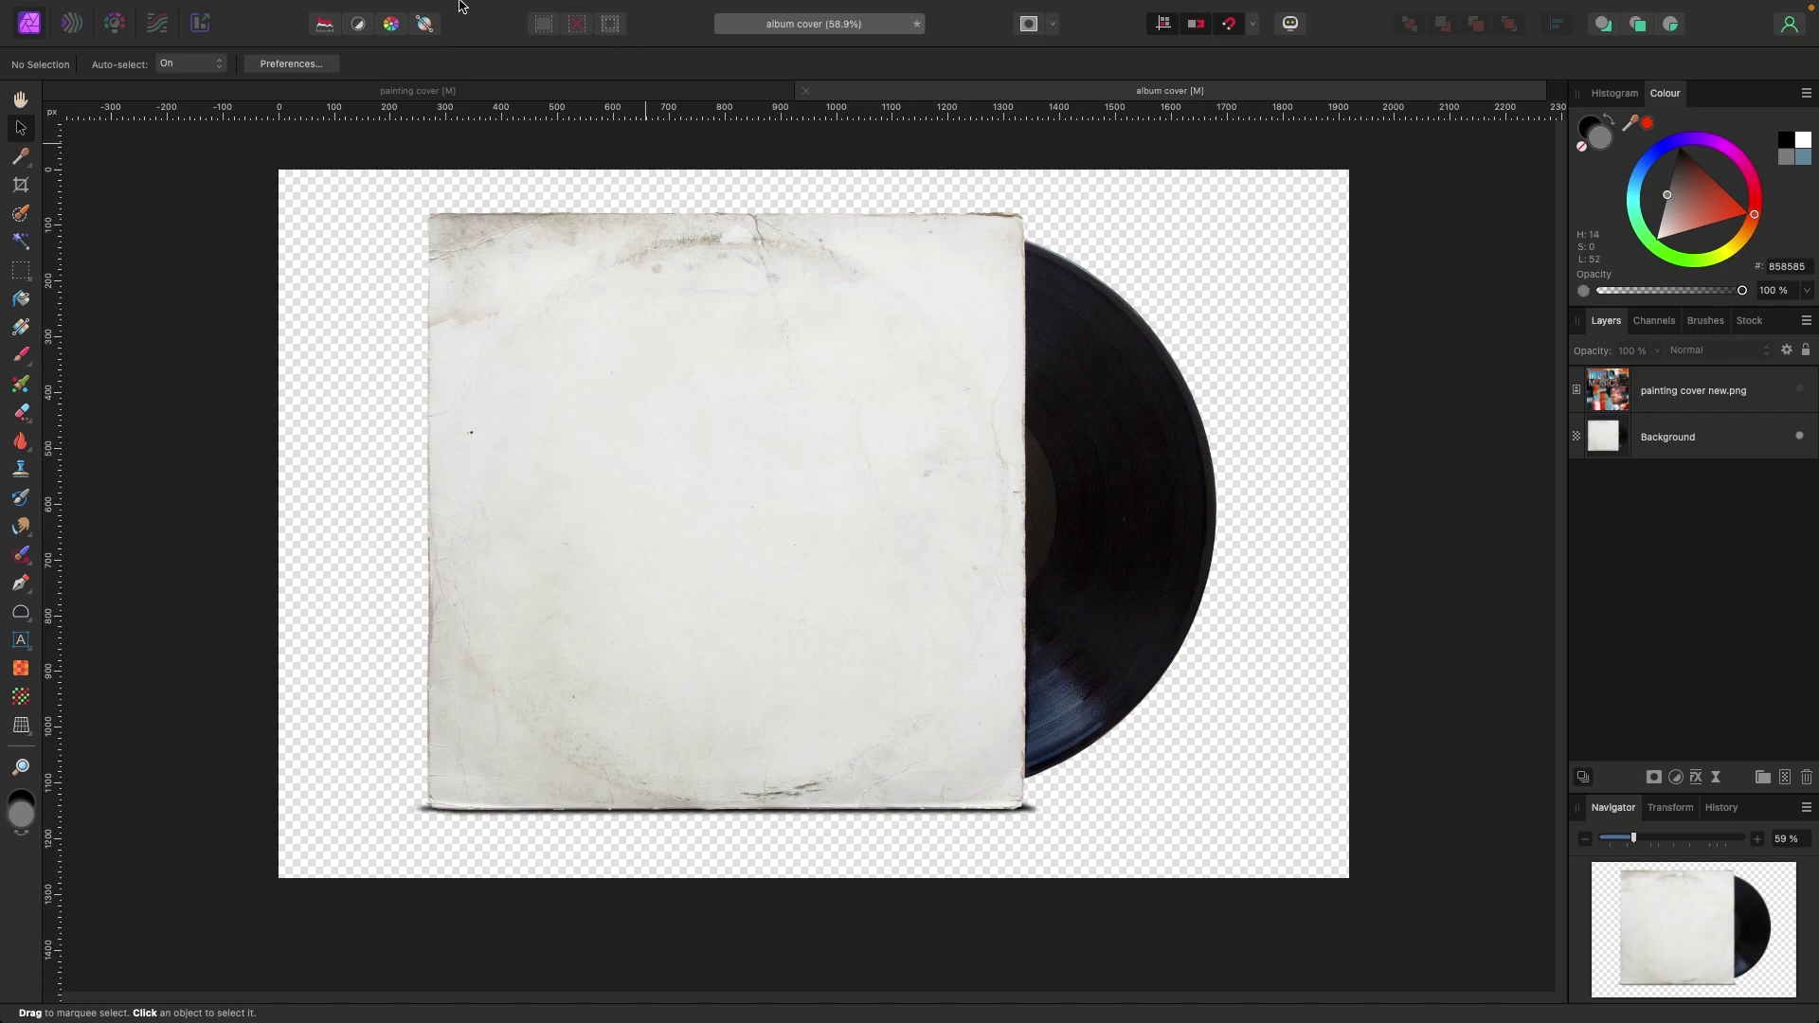
pyautogui.moveTo(458, 6)
pyautogui.click(176, 11)
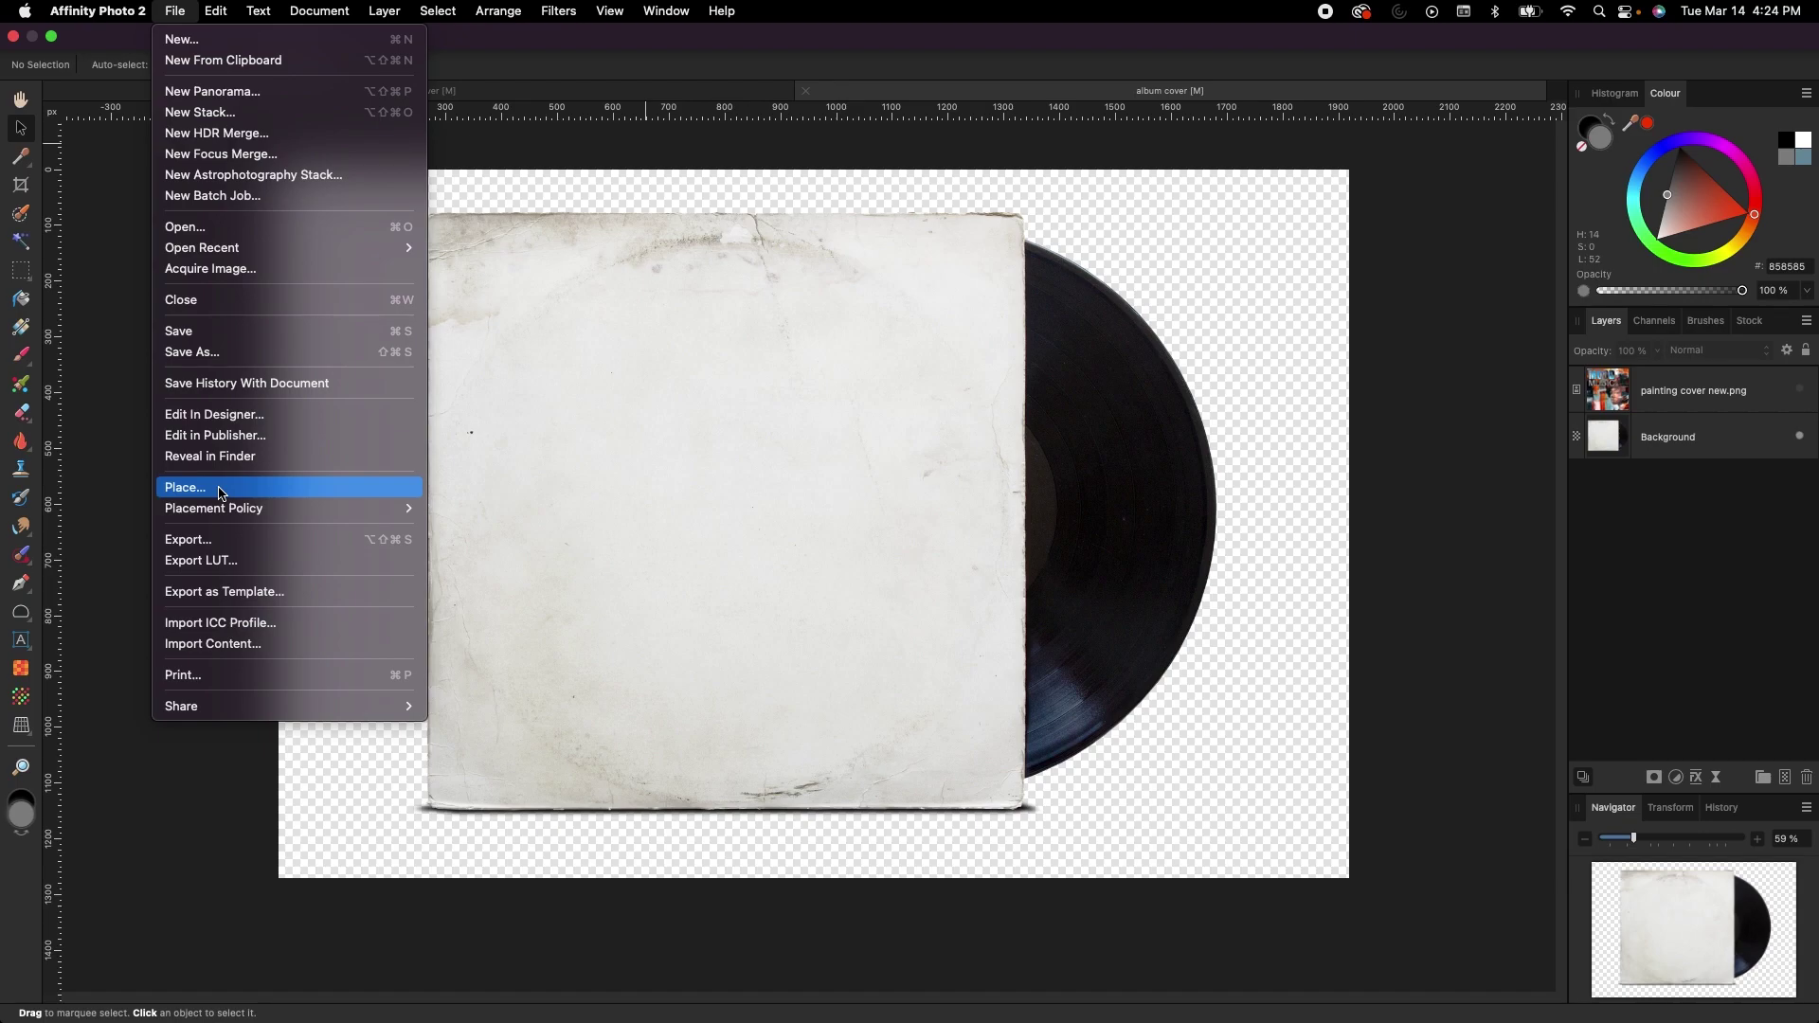
pyautogui.click(1317, 454)
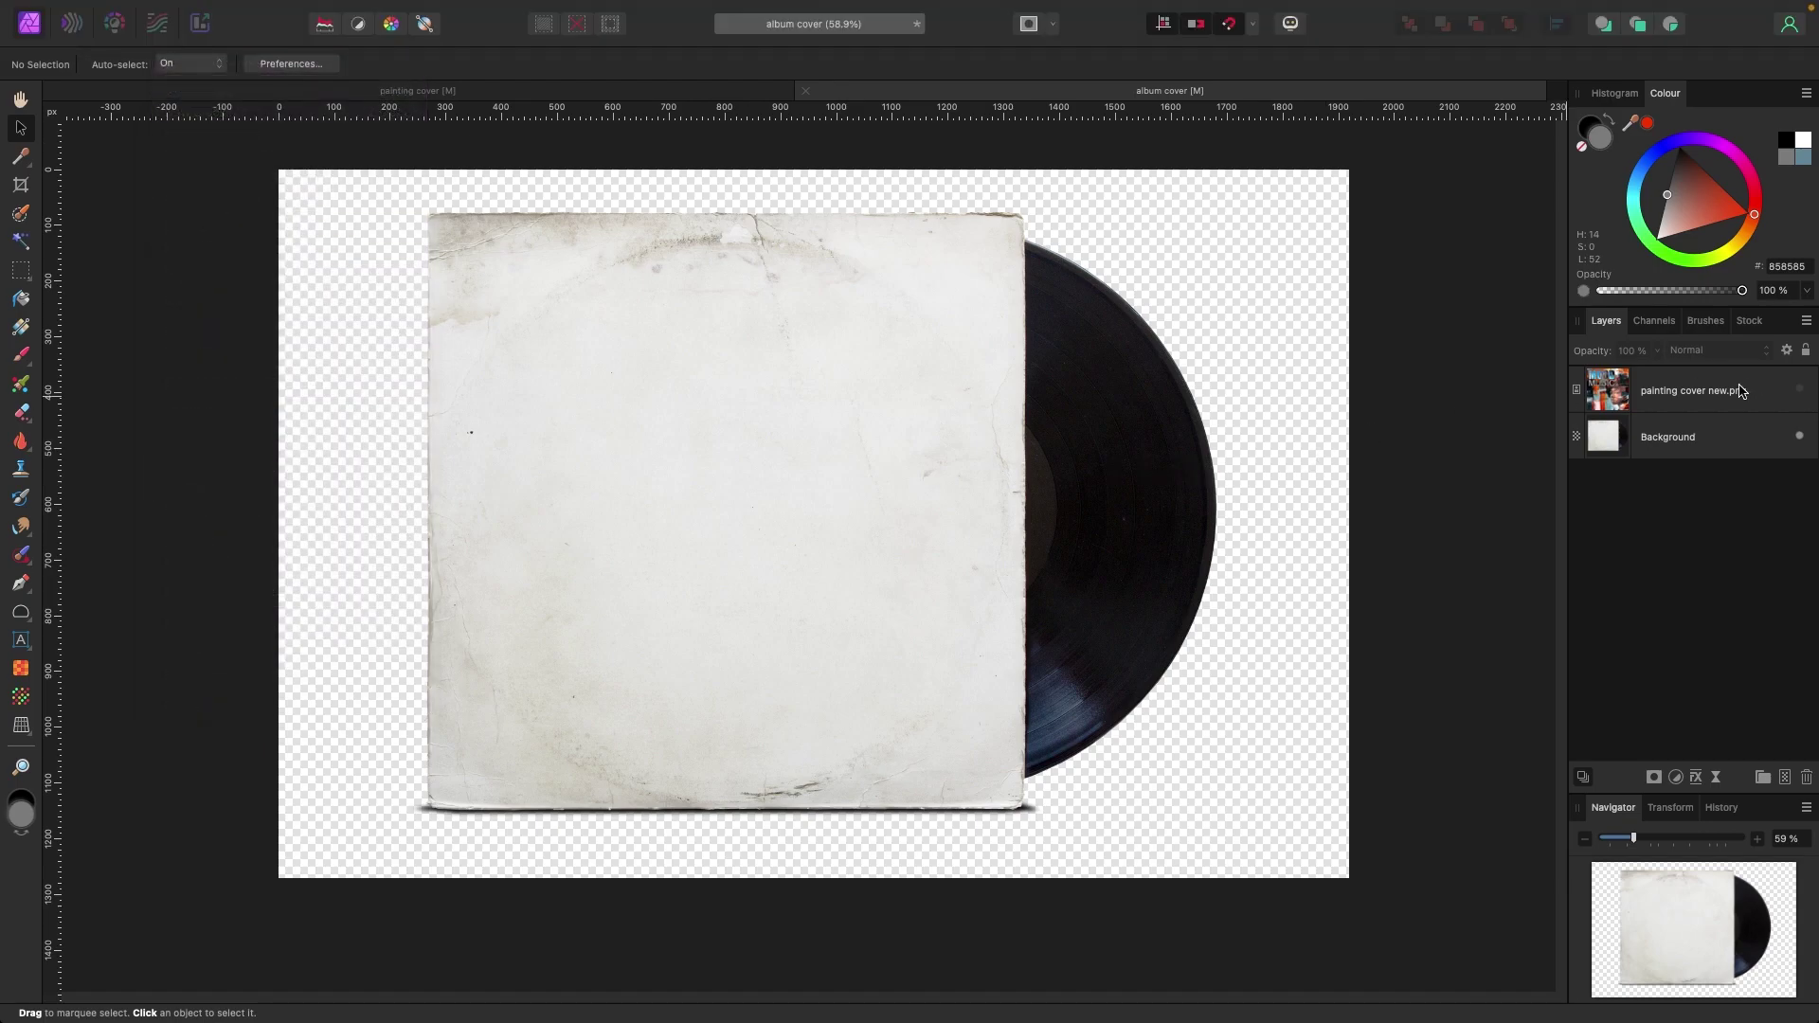
# Step: Show the painting cover new.png layer and scale it to about 40% over the blank record sleeve
pyautogui.click(1767, 407)
pyautogui.moveTo(644, 434); pyautogui.dragTo(466, 251)
pyautogui.moveTo(754, 459); pyautogui.dragTo(787, 520)
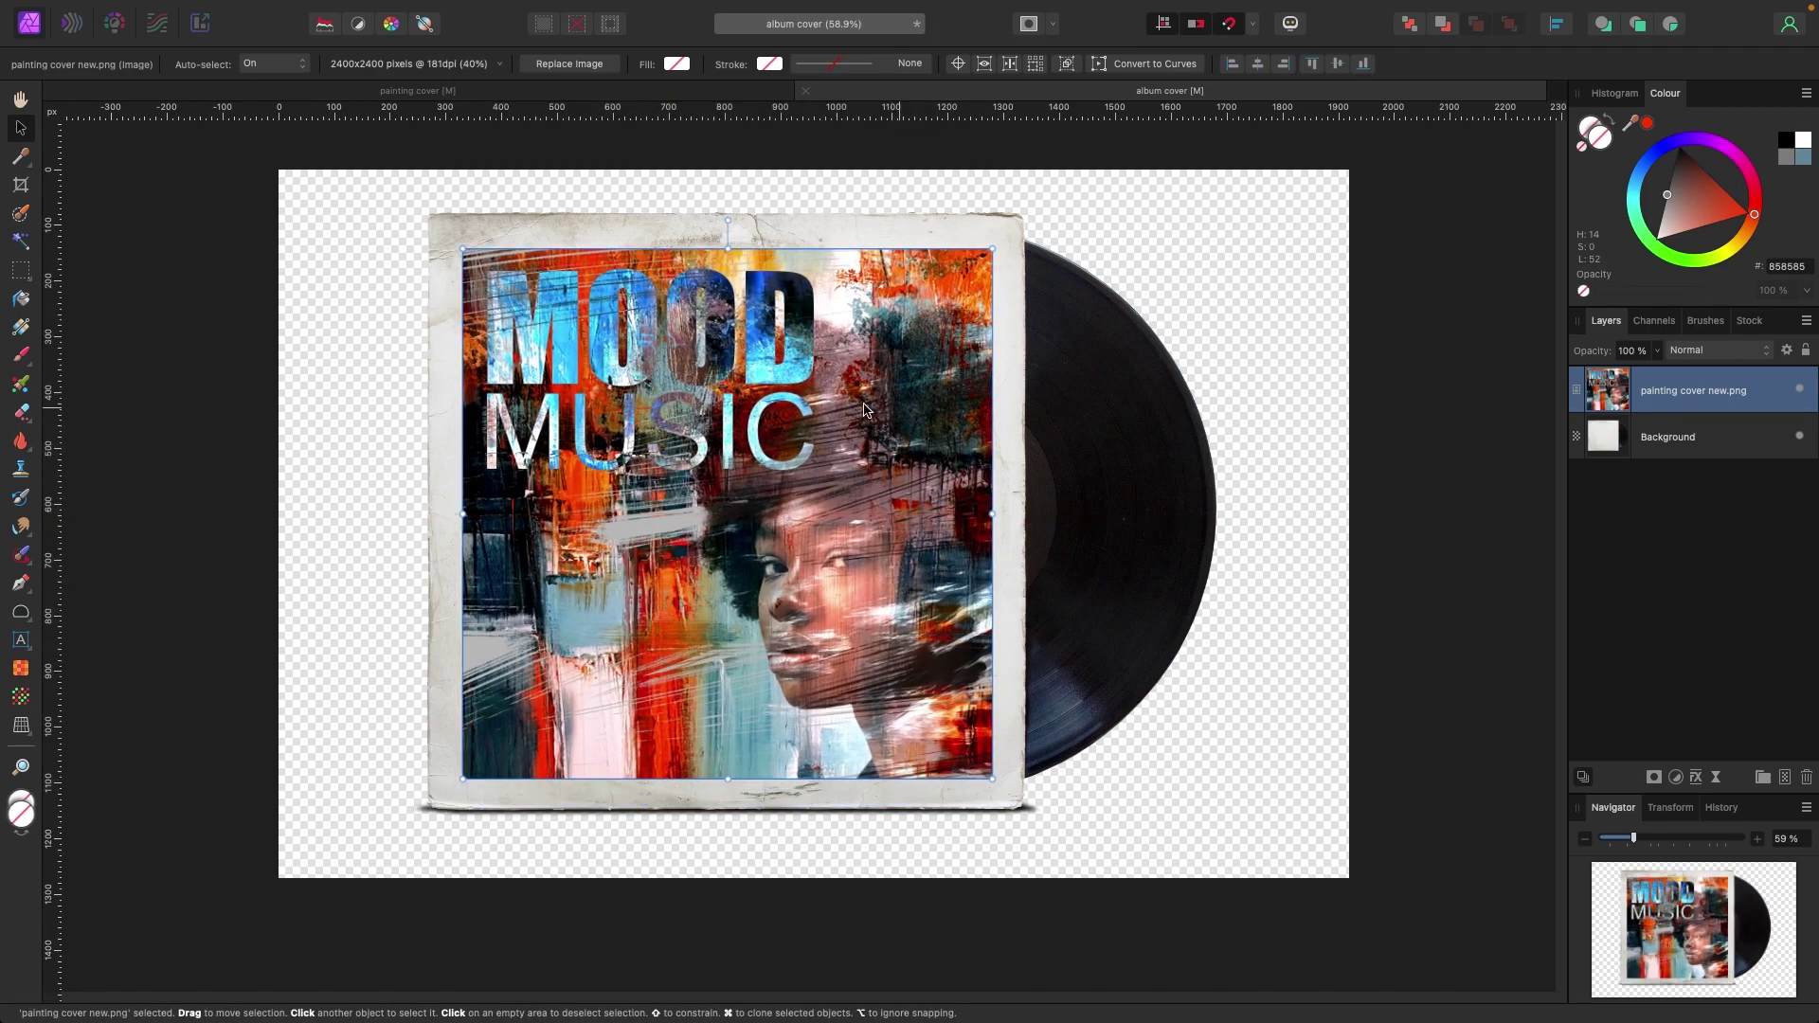
pyautogui.press('super+z')
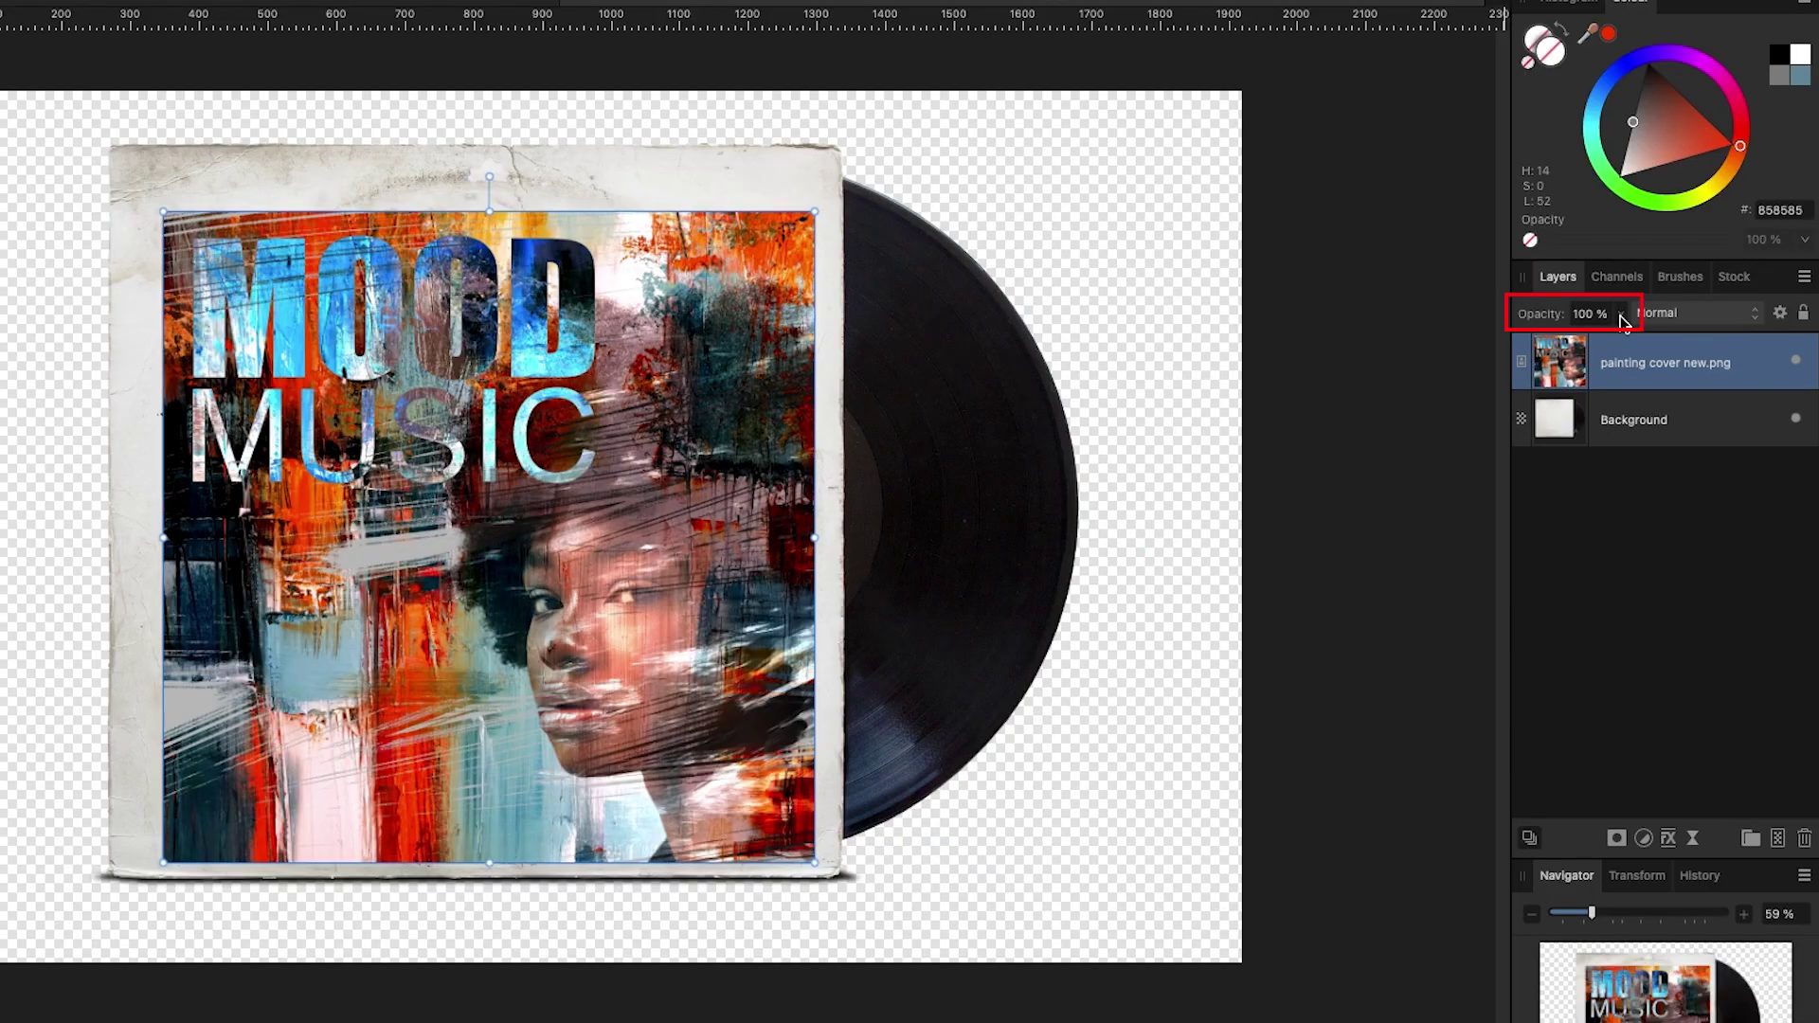
# Step: Lower the cover image's opacity to 50% and nudge it slightly up on the record sleeve
pyautogui.click(1656, 350)
pyautogui.moveTo(1621, 336); pyautogui.dragTo(1454, 338)
pyautogui.moveTo(622, 419); pyautogui.dragTo(612, 394)
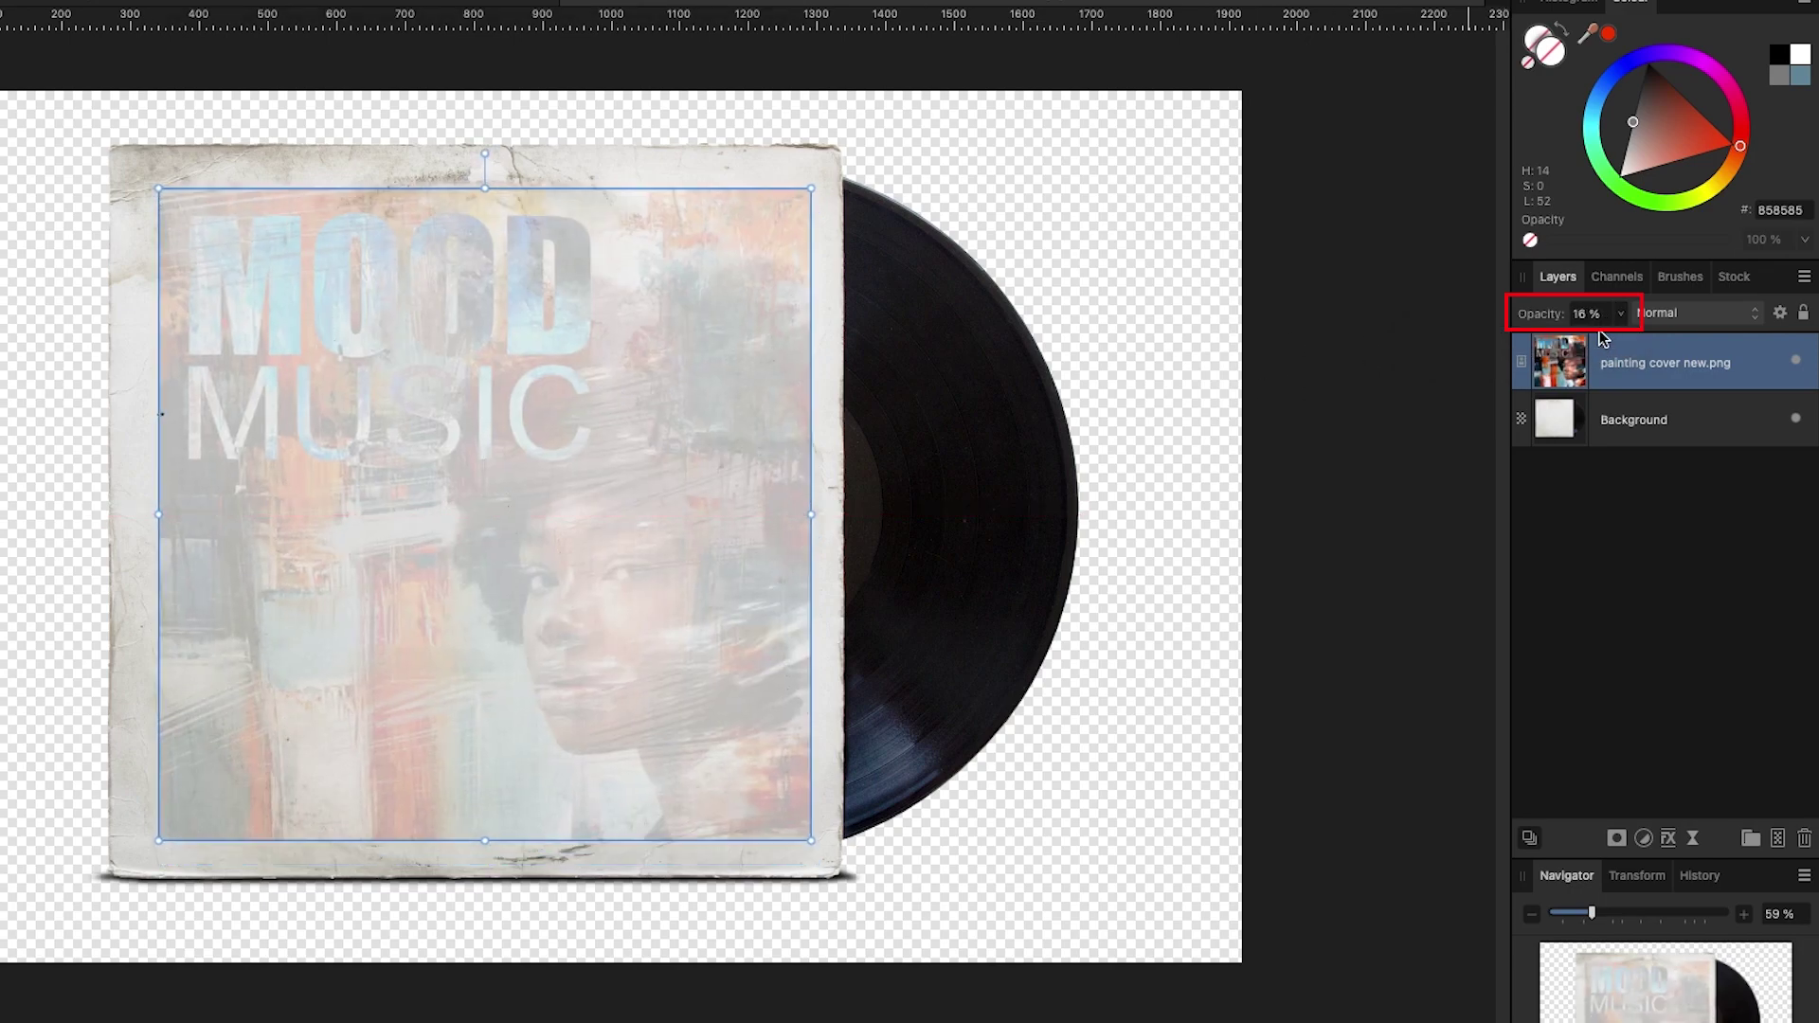
pyautogui.click(1621, 322)
pyautogui.moveTo(1622, 332); pyautogui.dragTo(1685, 337)
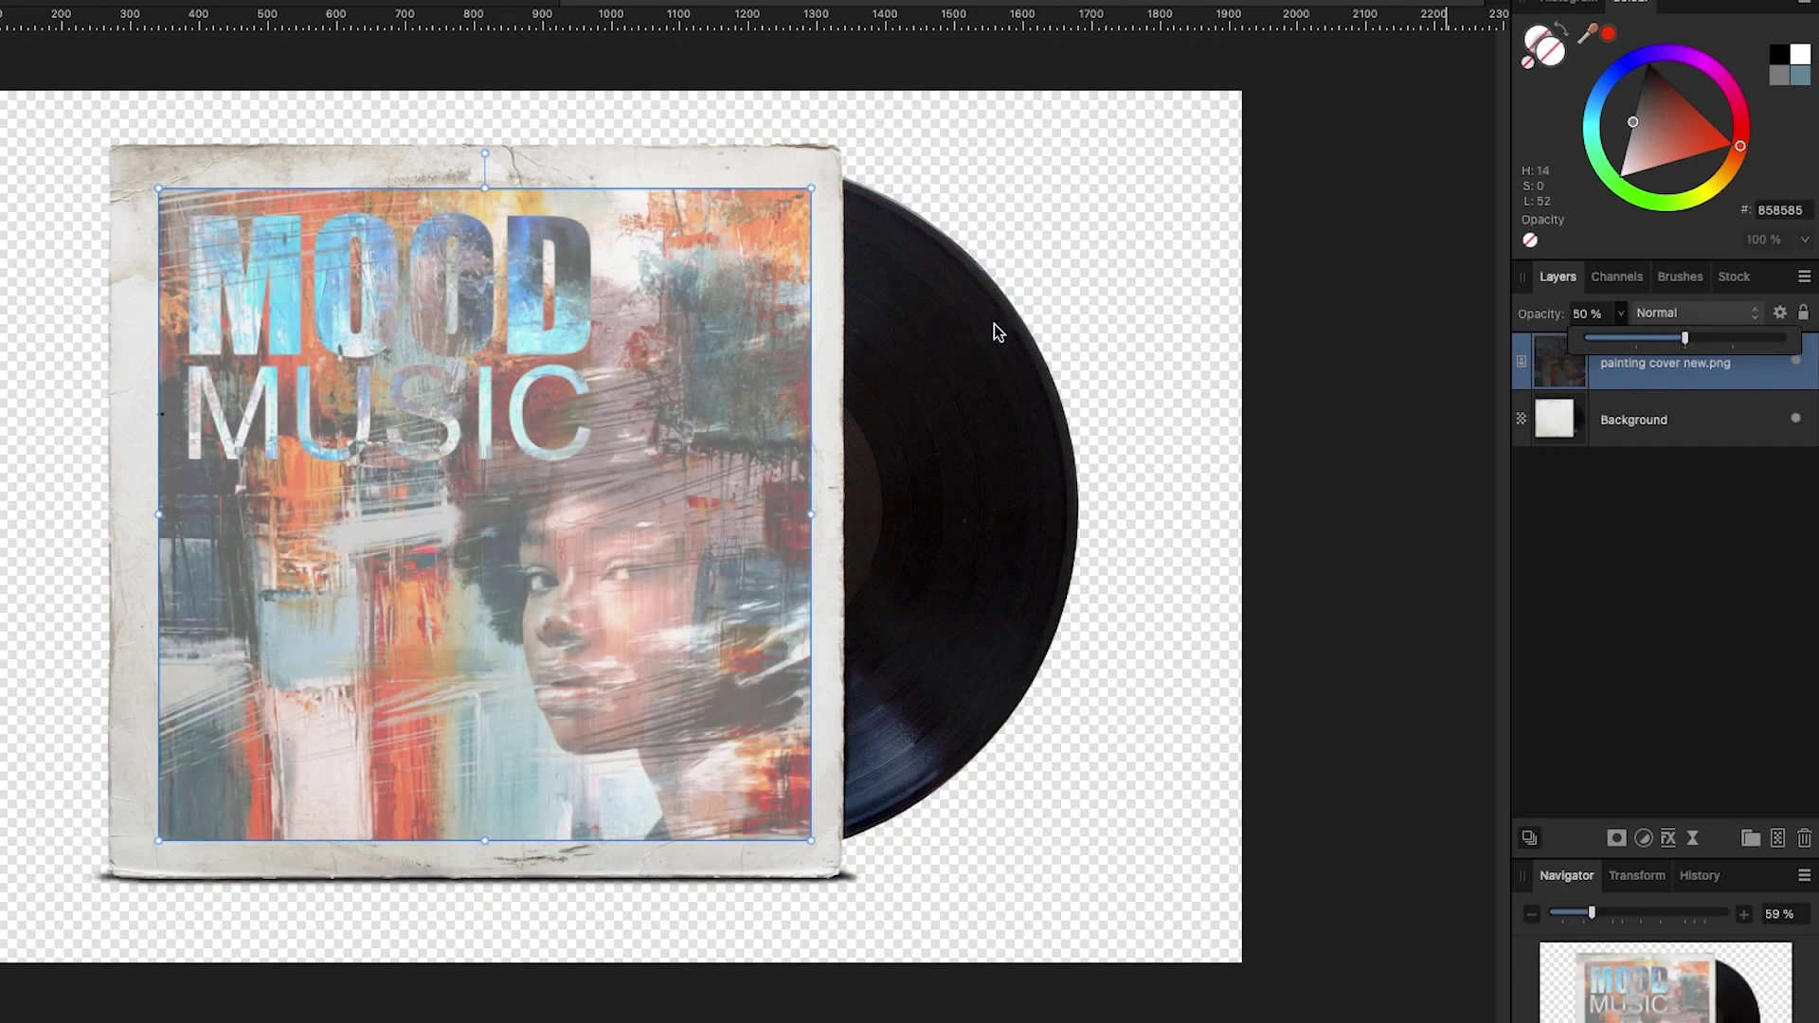
# Step: Turn snapping off and stretch the cover image's corners and sides to meet the record sleeve's edges
pyautogui.moveTo(158, 188); pyautogui.dragTo(119, 149)
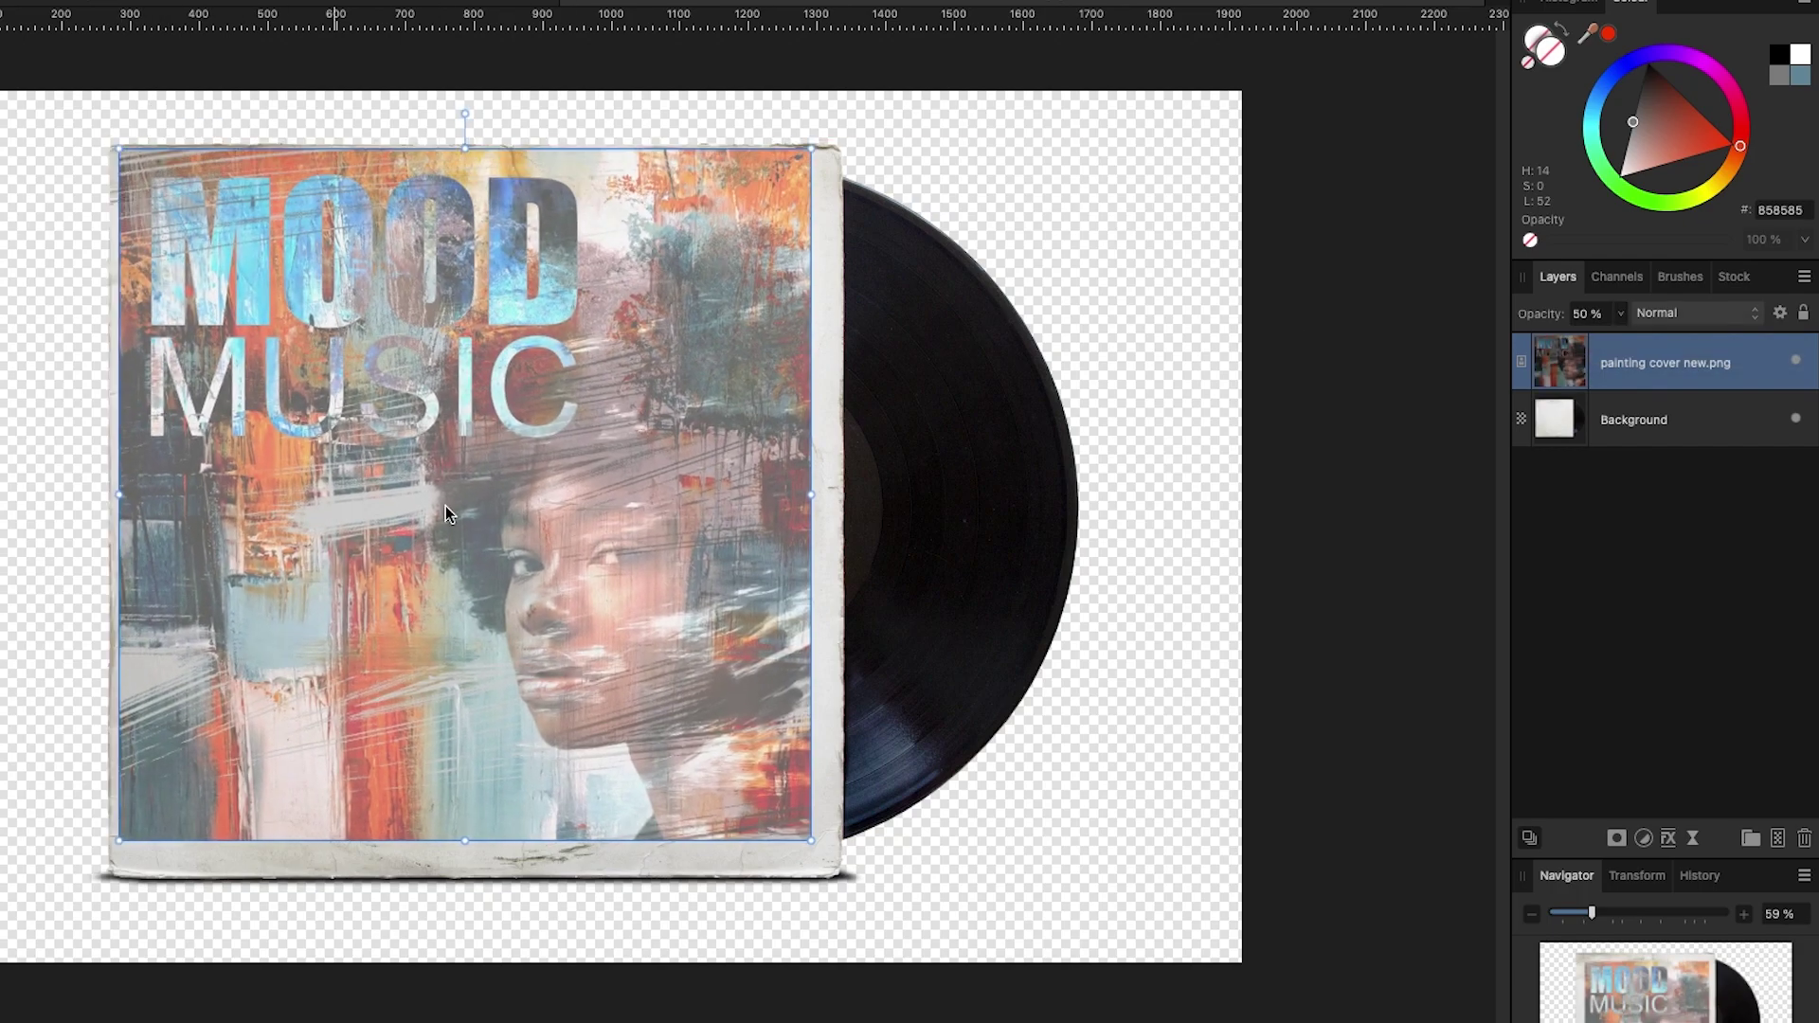
pyautogui.moveTo(810, 839); pyautogui.dragTo(837, 873)
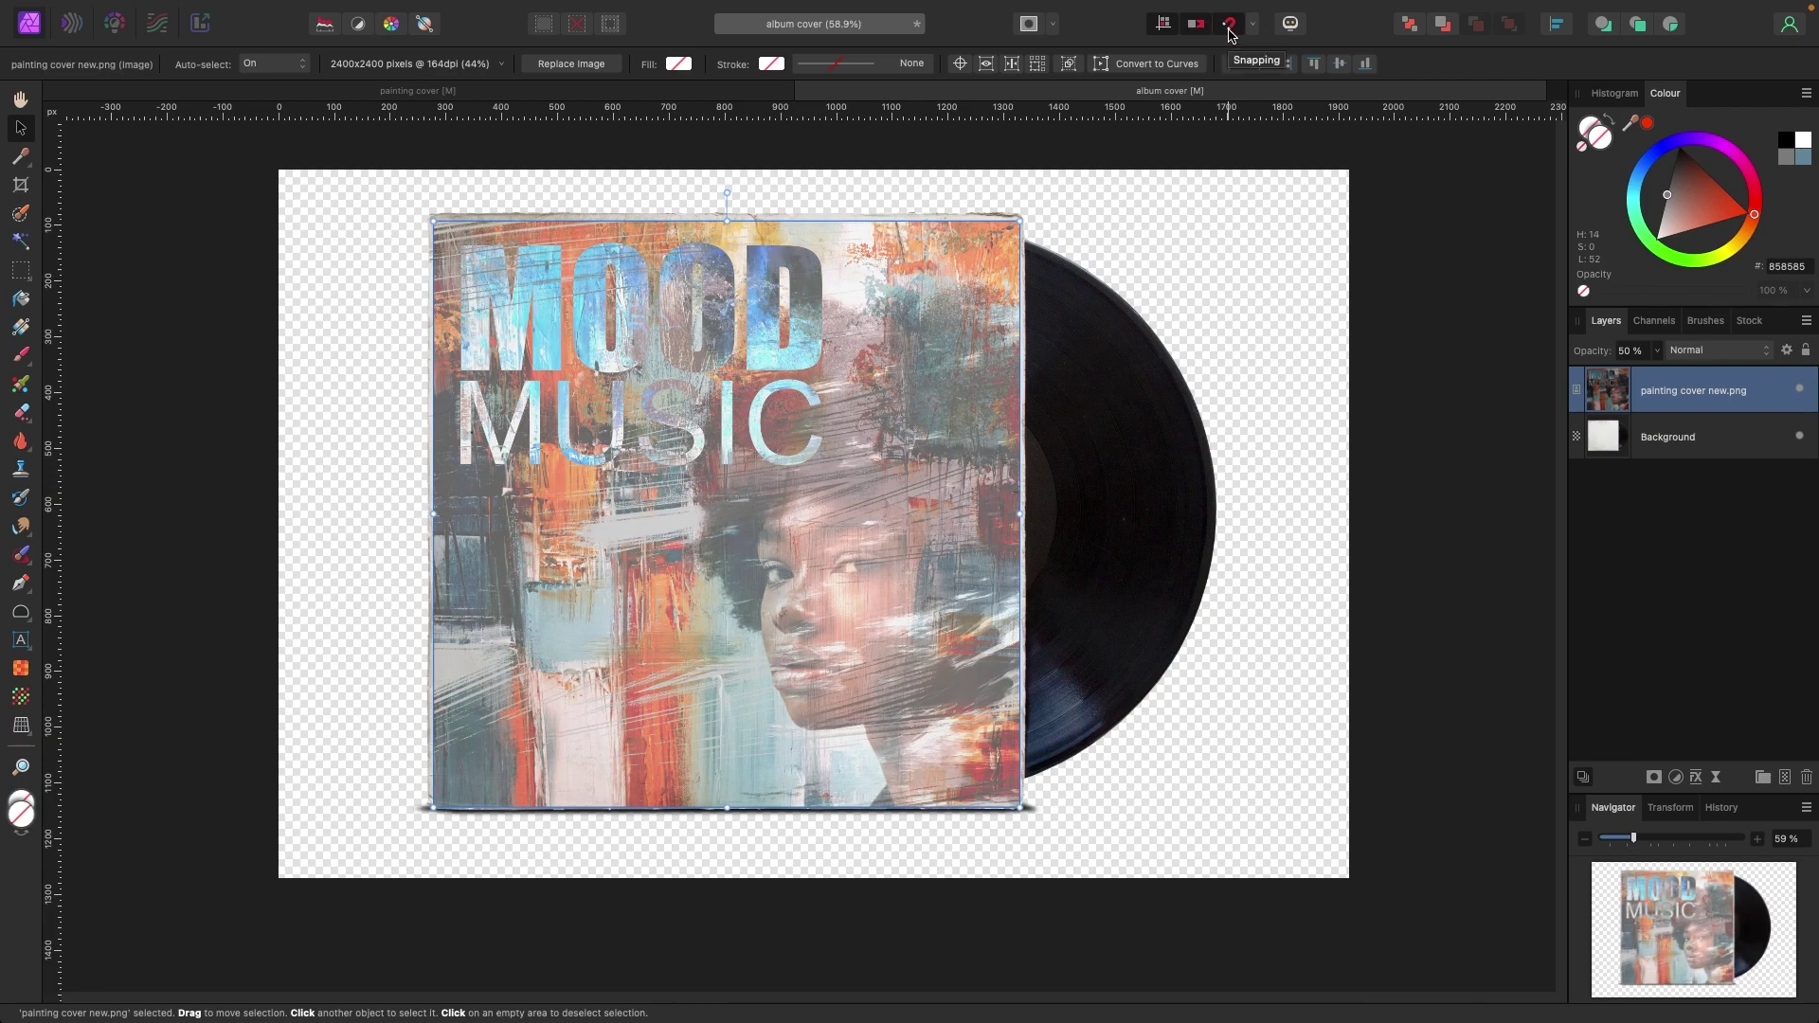
pyautogui.moveTo(727, 219); pyautogui.dragTo(727, 214)
pyautogui.moveTo(430, 514); pyautogui.dragTo(425, 514)
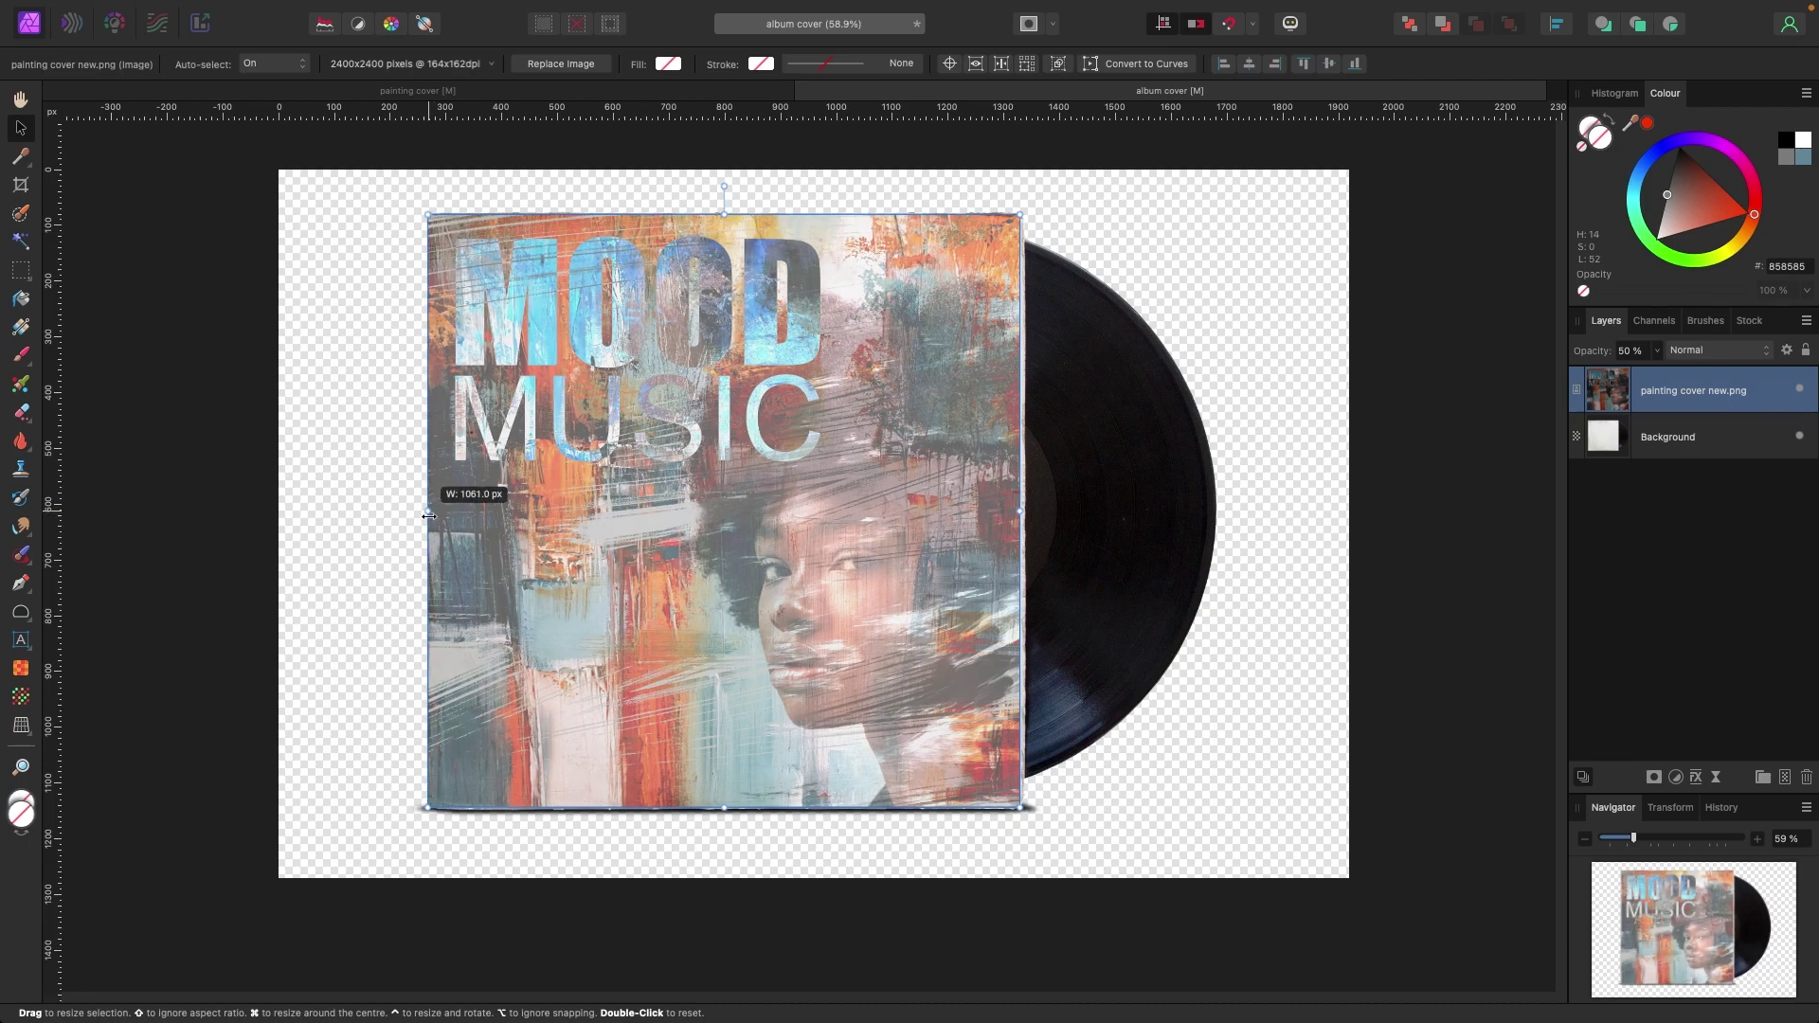
pyautogui.moveTo(723, 812); pyautogui.dragTo(724, 811)
pyautogui.moveTo(1023, 514); pyautogui.dragTo(1024, 513)
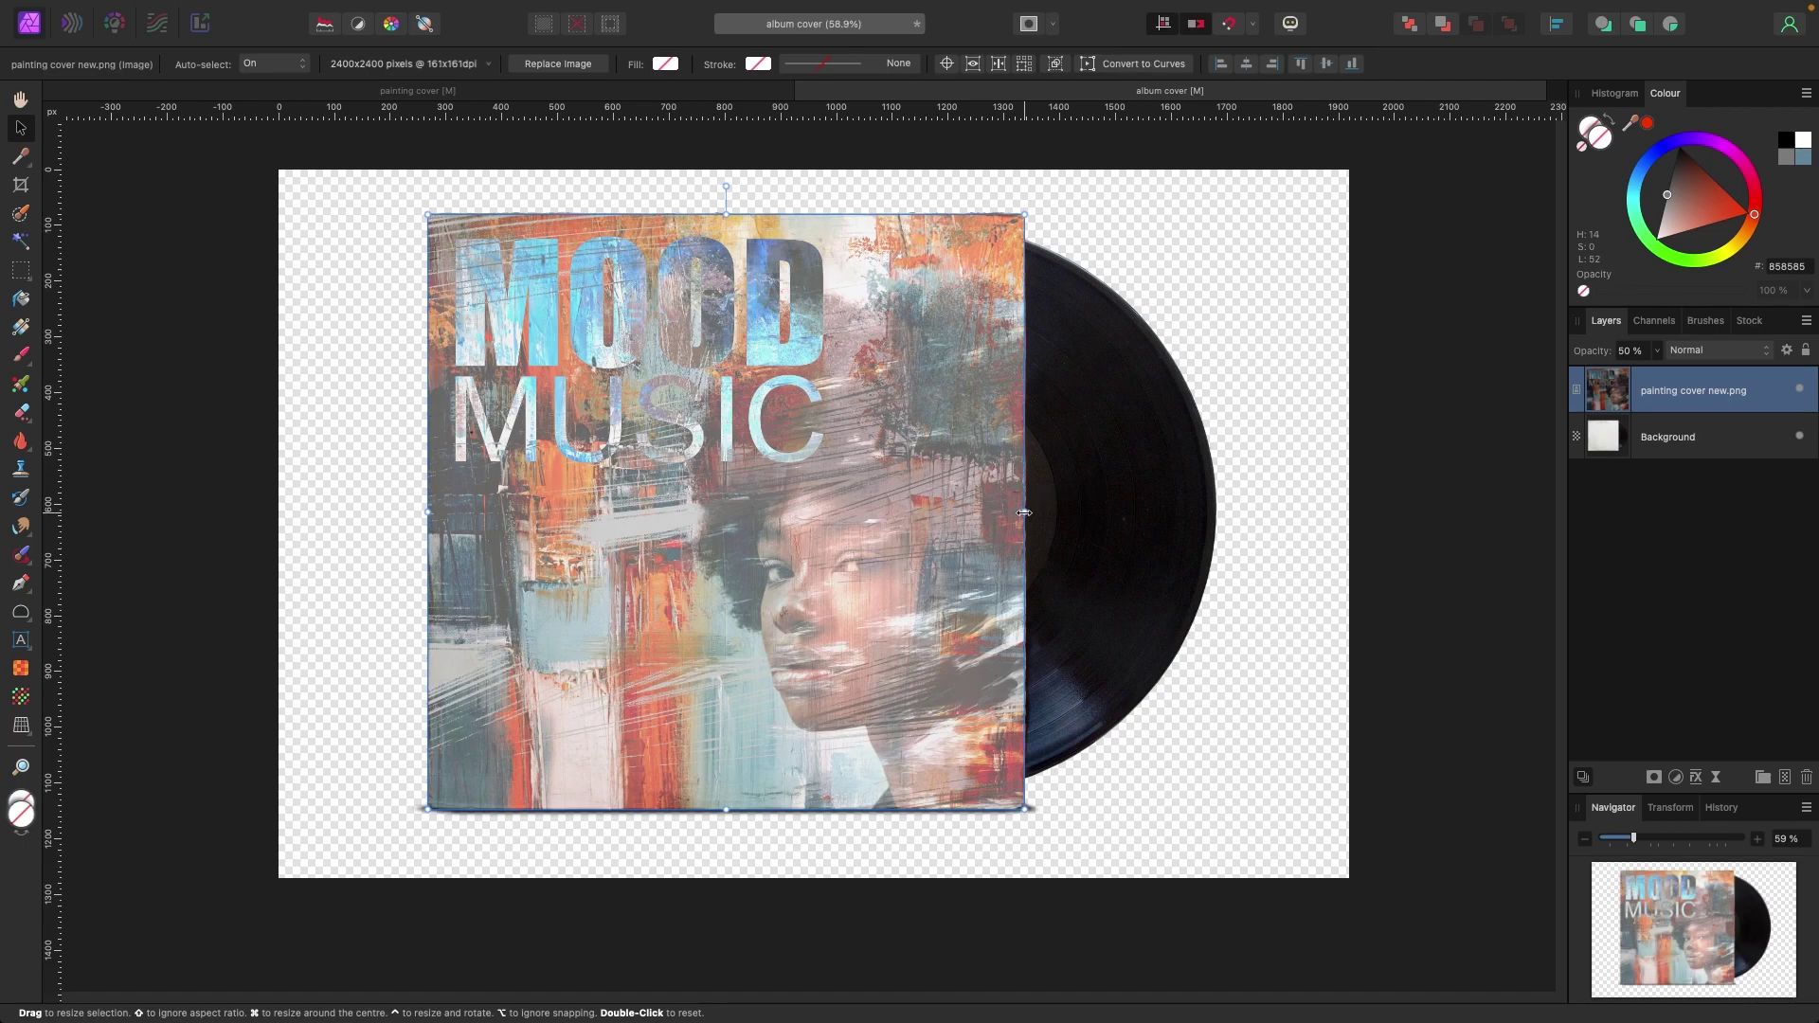
# Step: Check the fit with nothing selected, and extend the cover image's right edge slightly over the sleeve's edge
pyautogui.click(1641, 495)
pyautogui.click(1659, 398)
pyautogui.click(1633, 589)
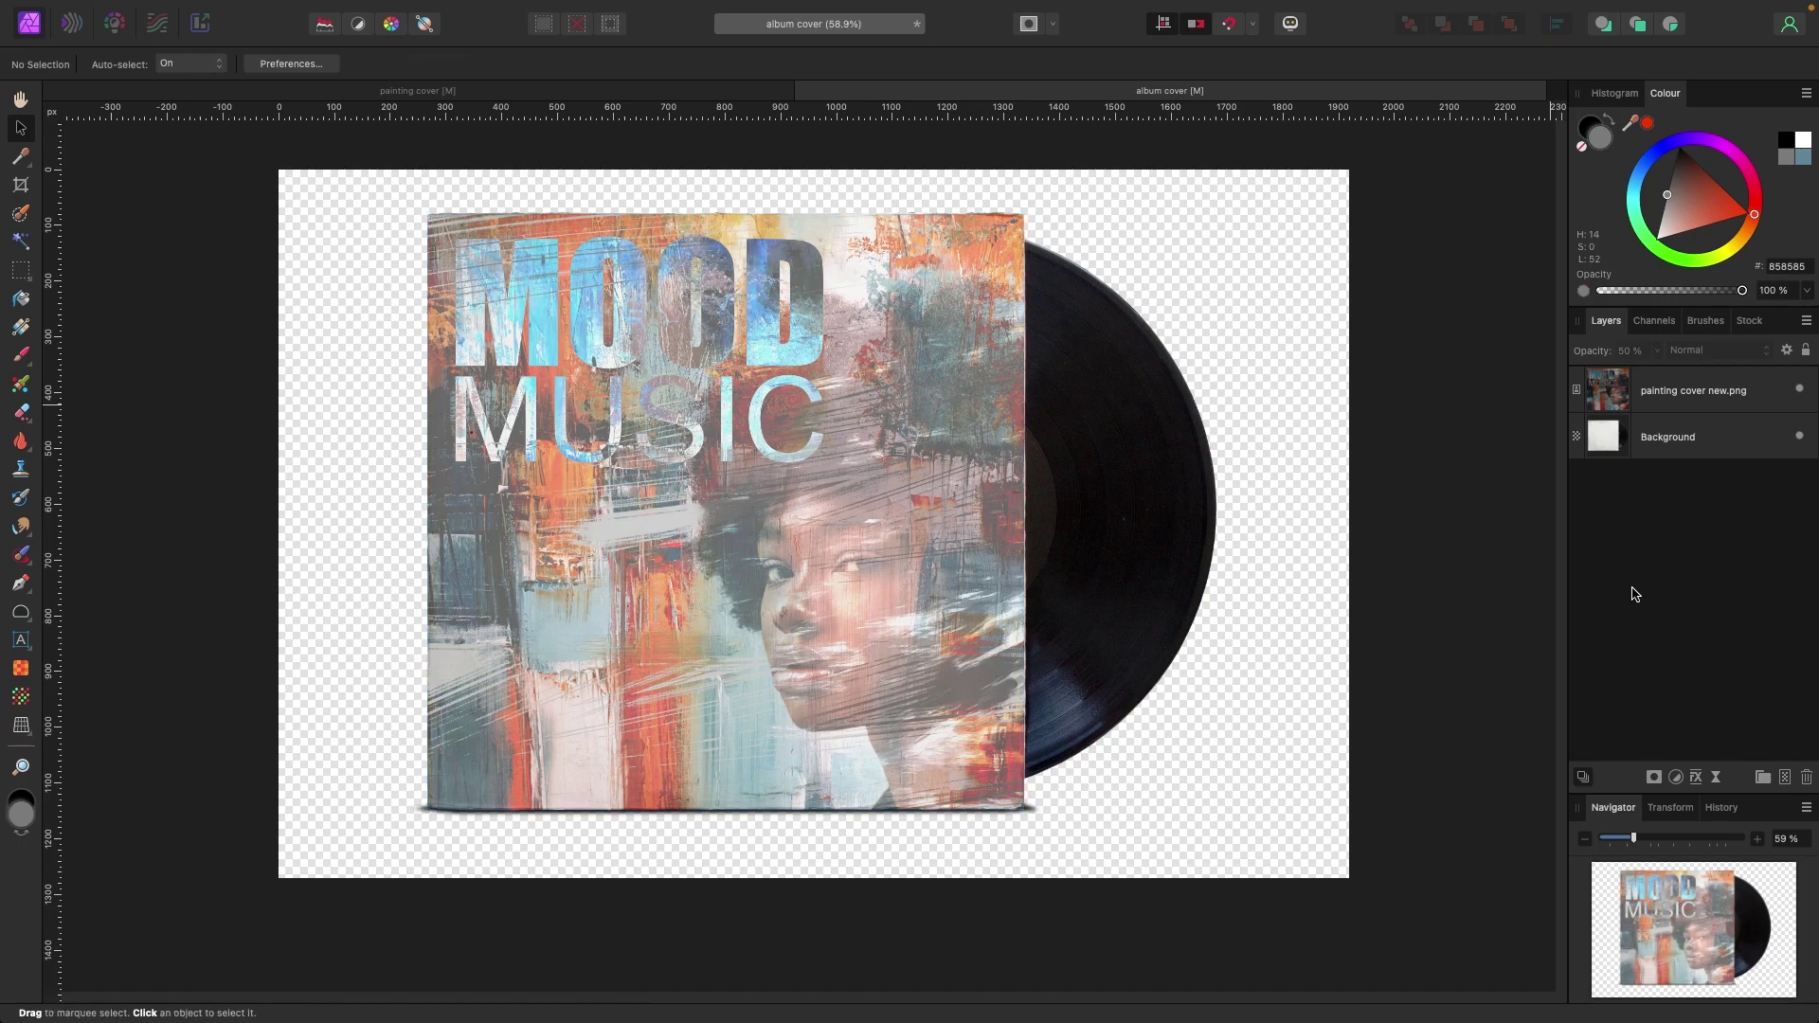
pyautogui.click(999, 548)
pyautogui.moveTo(1024, 512); pyautogui.dragTo(1027, 512)
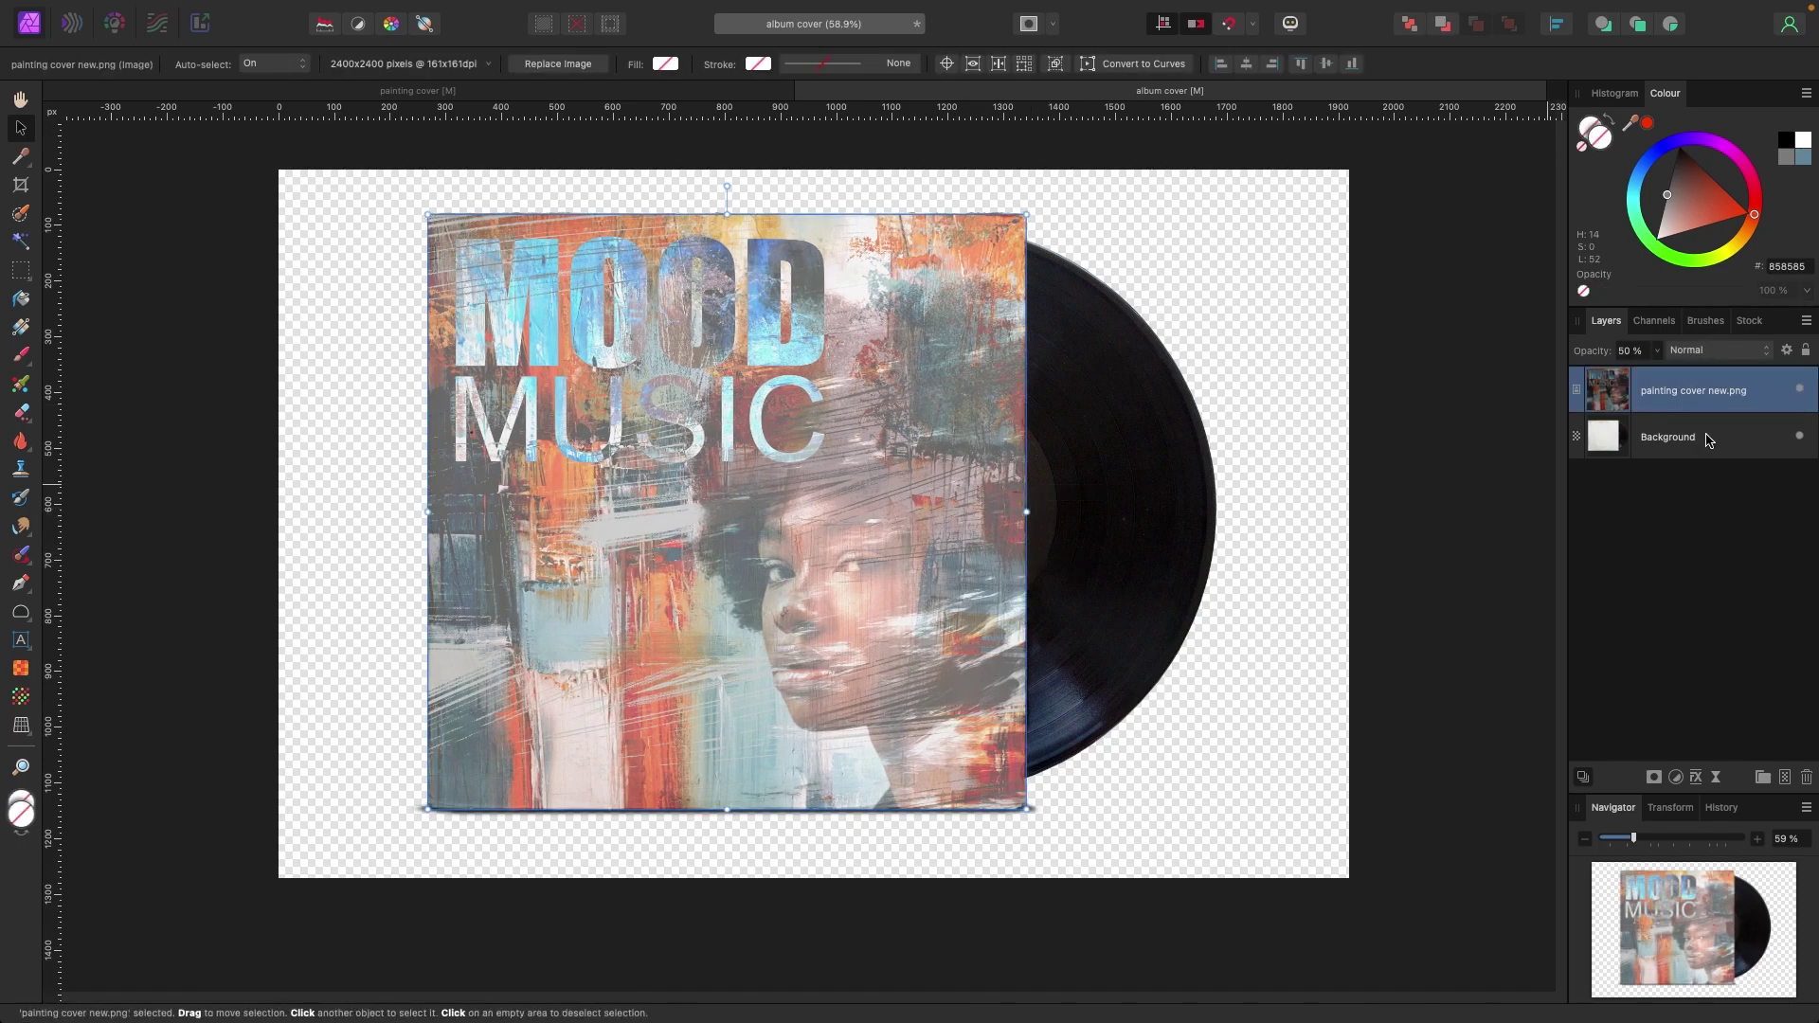
# Step: Raise the cover image's opacity back to 100% and clear the selection
pyautogui.click(1658, 356)
pyautogui.moveTo(1653, 373); pyautogui.dragTo(1739, 374)
pyautogui.click(1336, 383)
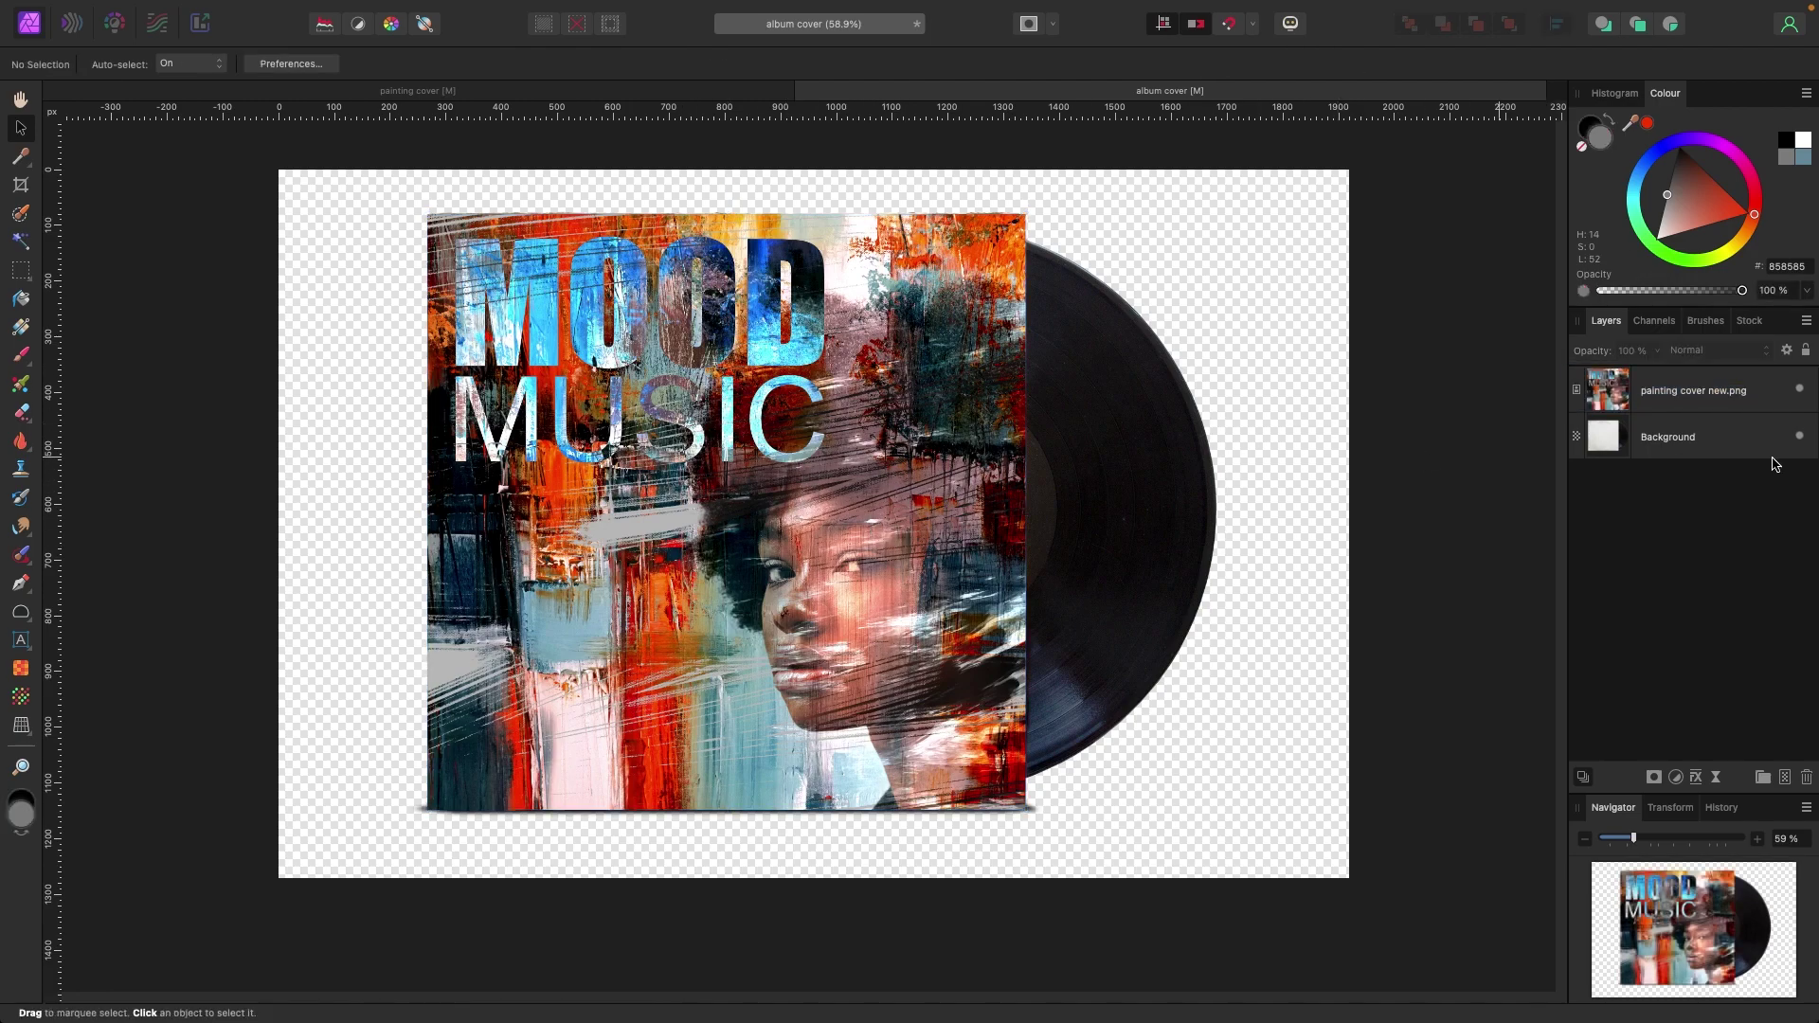
# Step: Temporarily hide the cover image to inspect the worn texture of the bare record sleeve, and show it again
pyautogui.click(1682, 405)
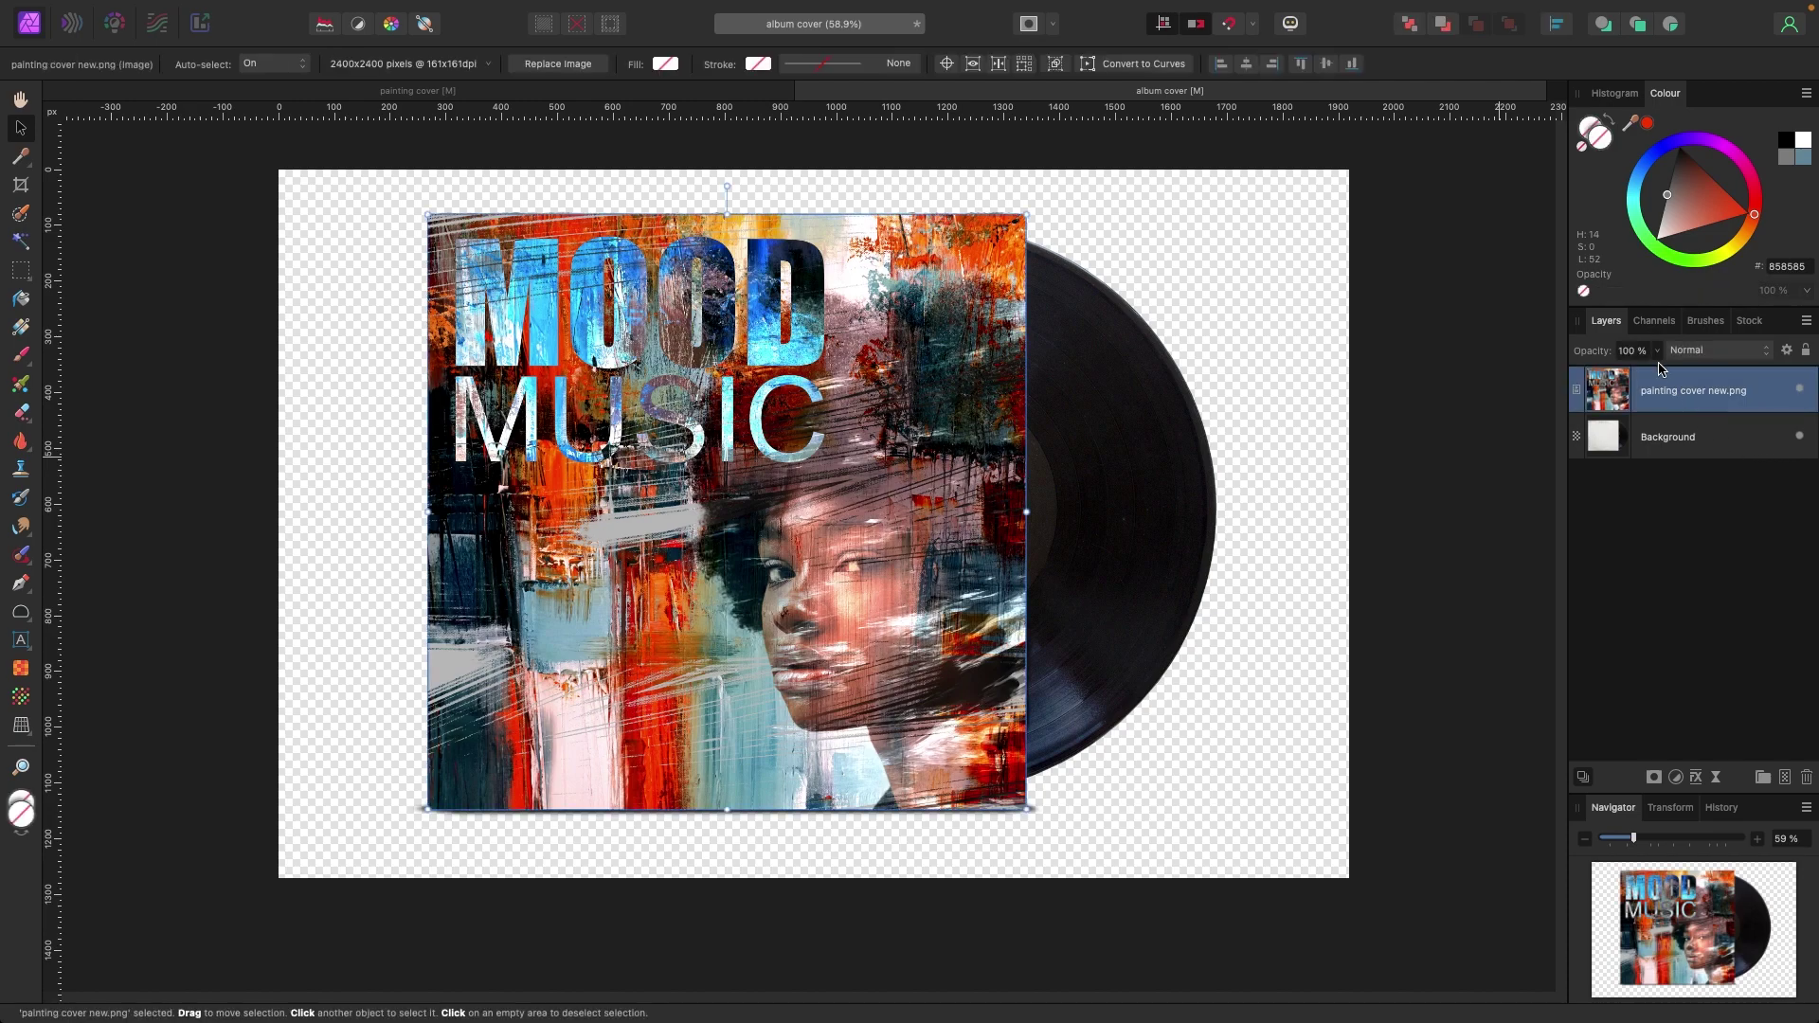
pyautogui.click(1674, 431)
pyautogui.click(1799, 389)
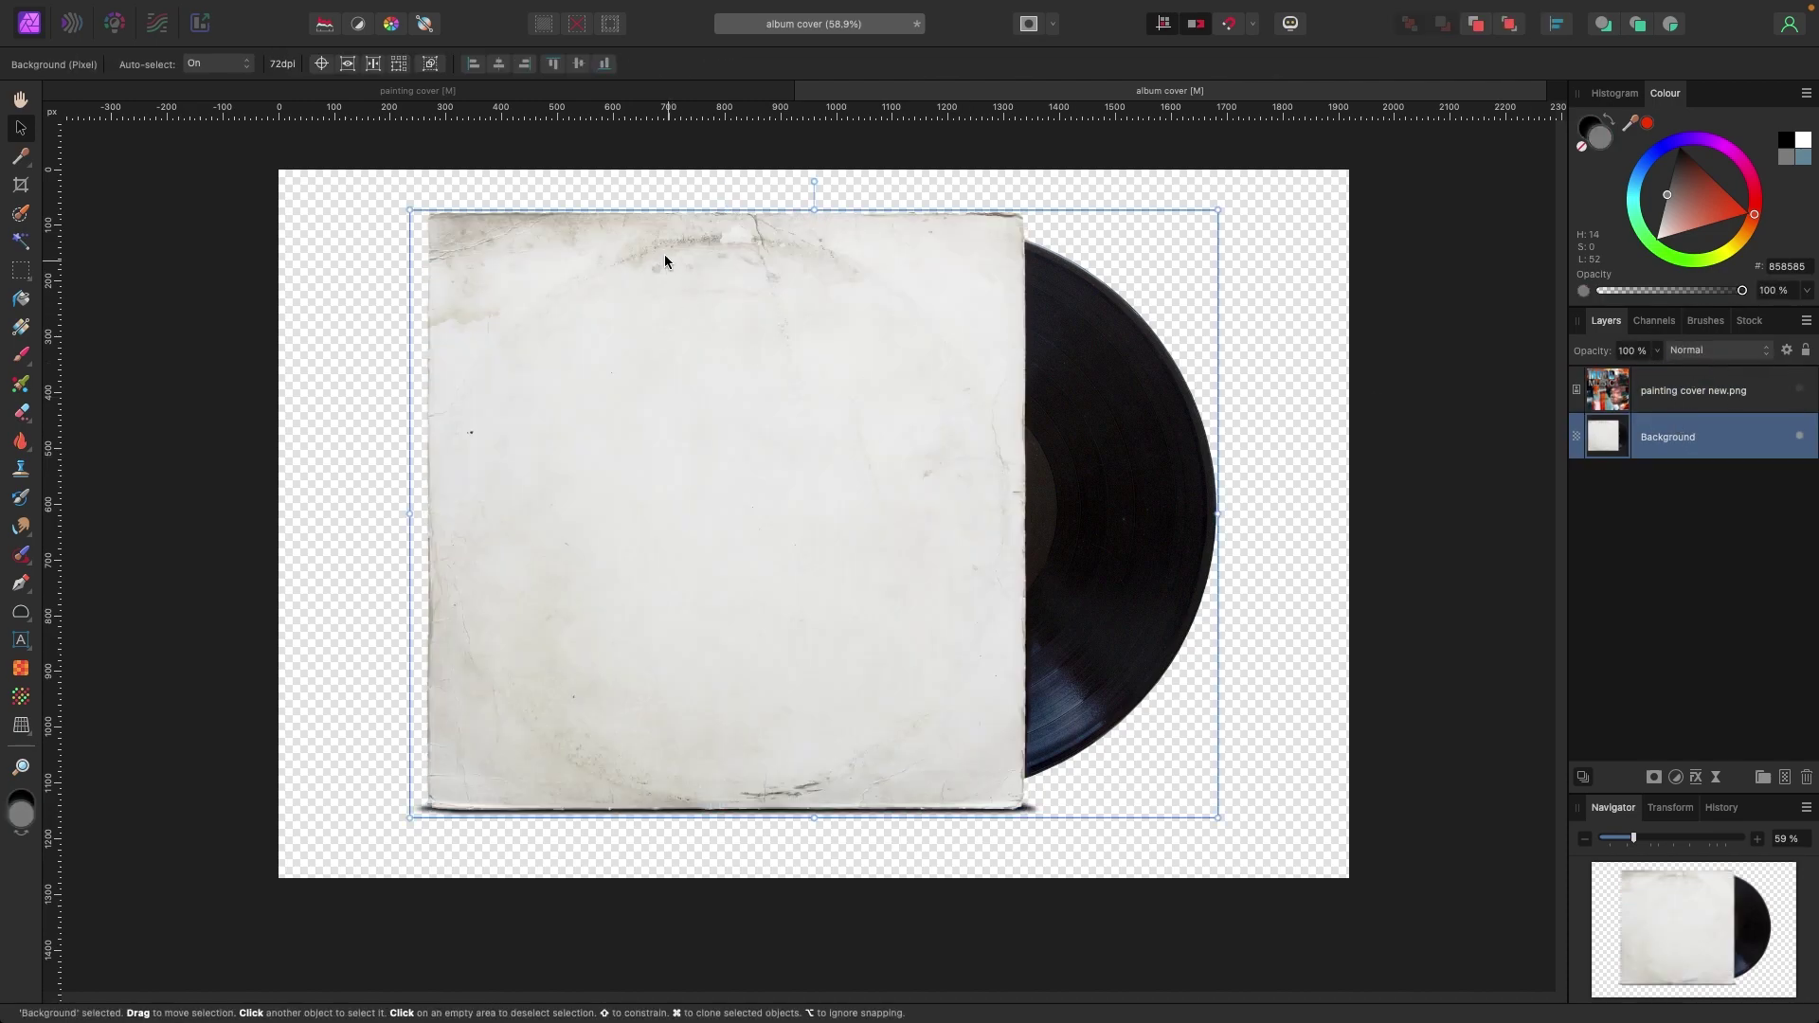
pyautogui.click(1694, 392)
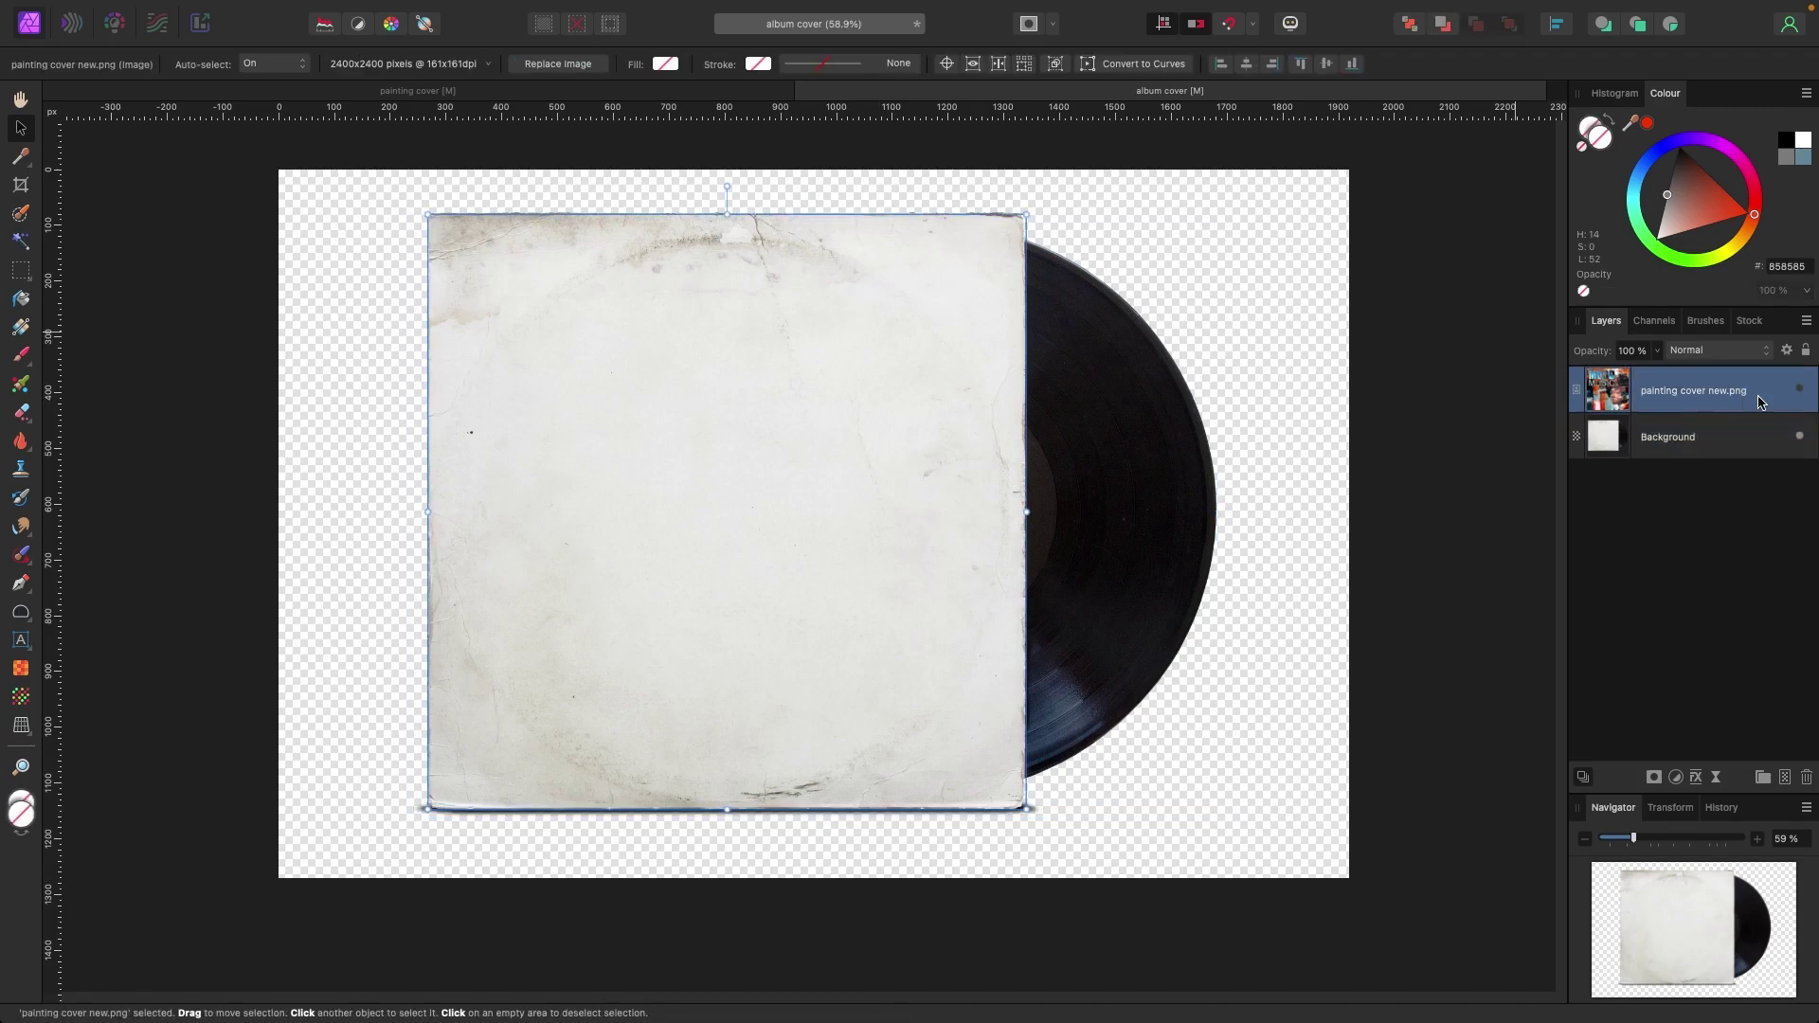
pyautogui.click(1799, 389)
# Step: Lower the cover image's opacity to 92%, keep its blend mode at Normal, and clear the selection
pyautogui.click(1657, 350)
pyautogui.moveTo(1658, 372)
pyautogui.mouseDown()
pyautogui.moveTo(1530, 386)
pyautogui.moveTo(1647, 386)
pyautogui.mouseUp()
pyautogui.click(1716, 351)
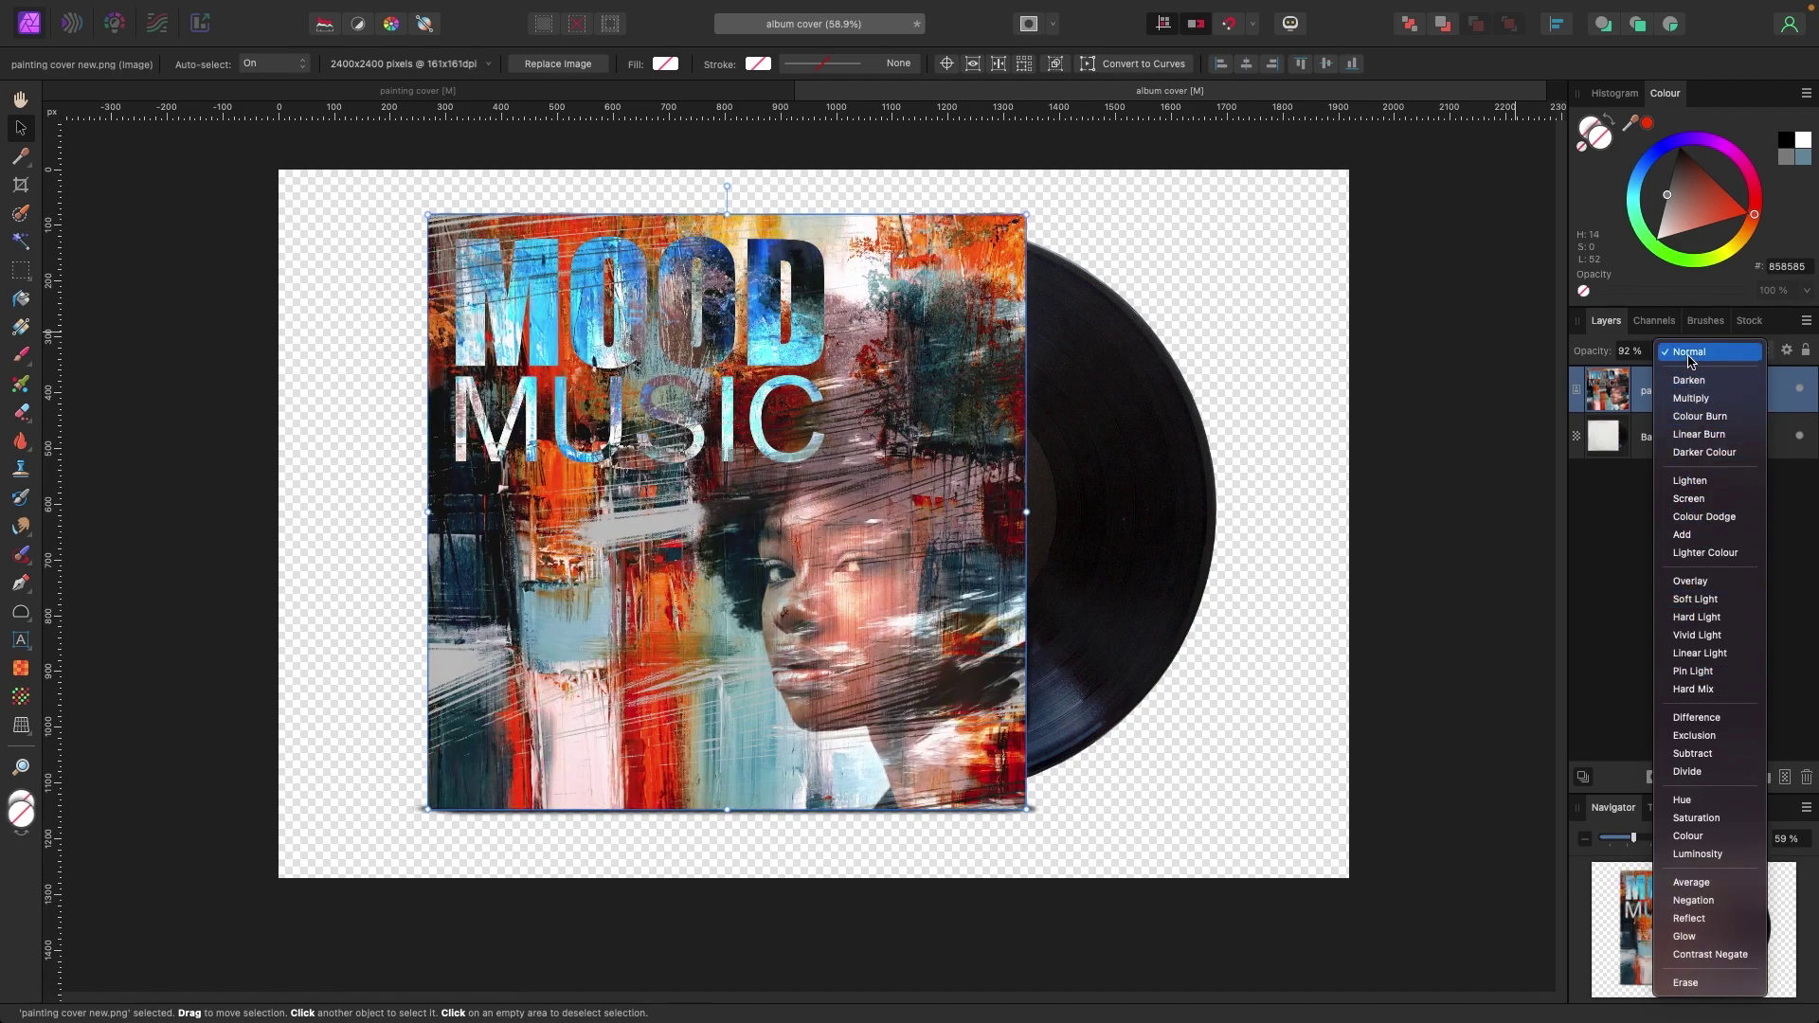
pyautogui.click(1660, 540)
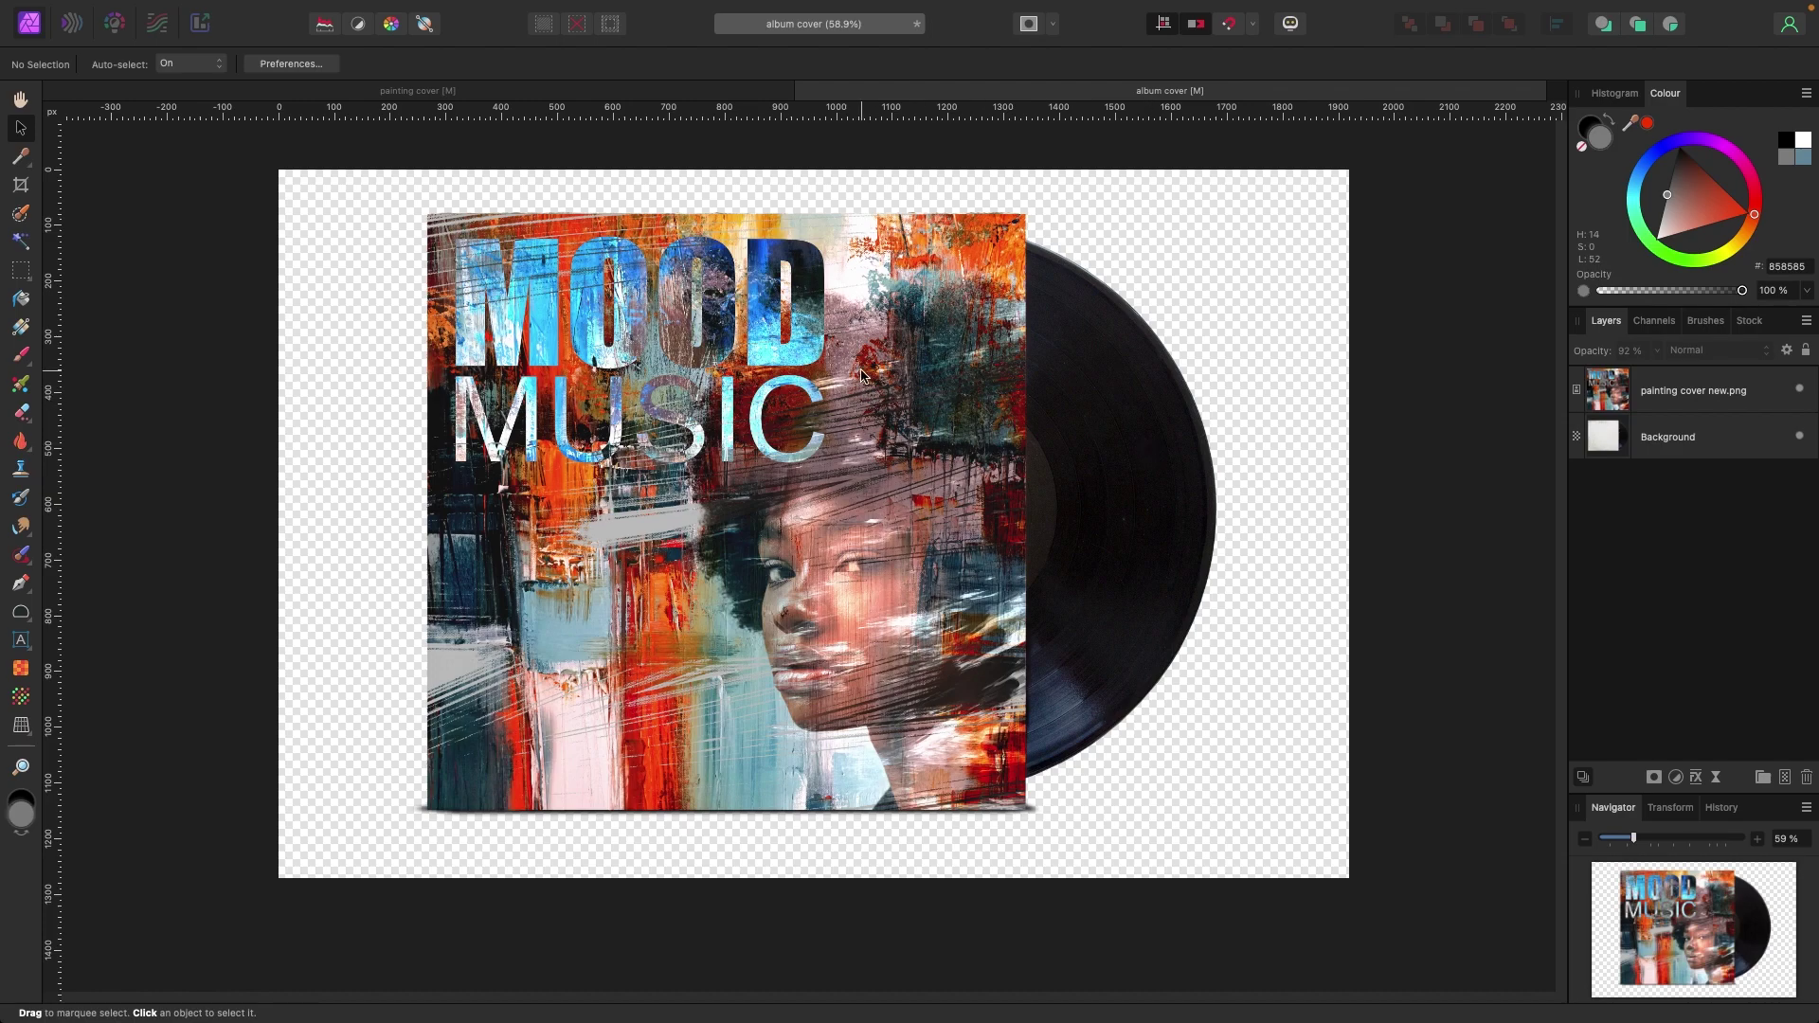
# Step: Add a solid grey fill layer, place it beneath the Background layer as a backdrop for the record, and clear the selection
pyautogui.moveTo(643, 4)
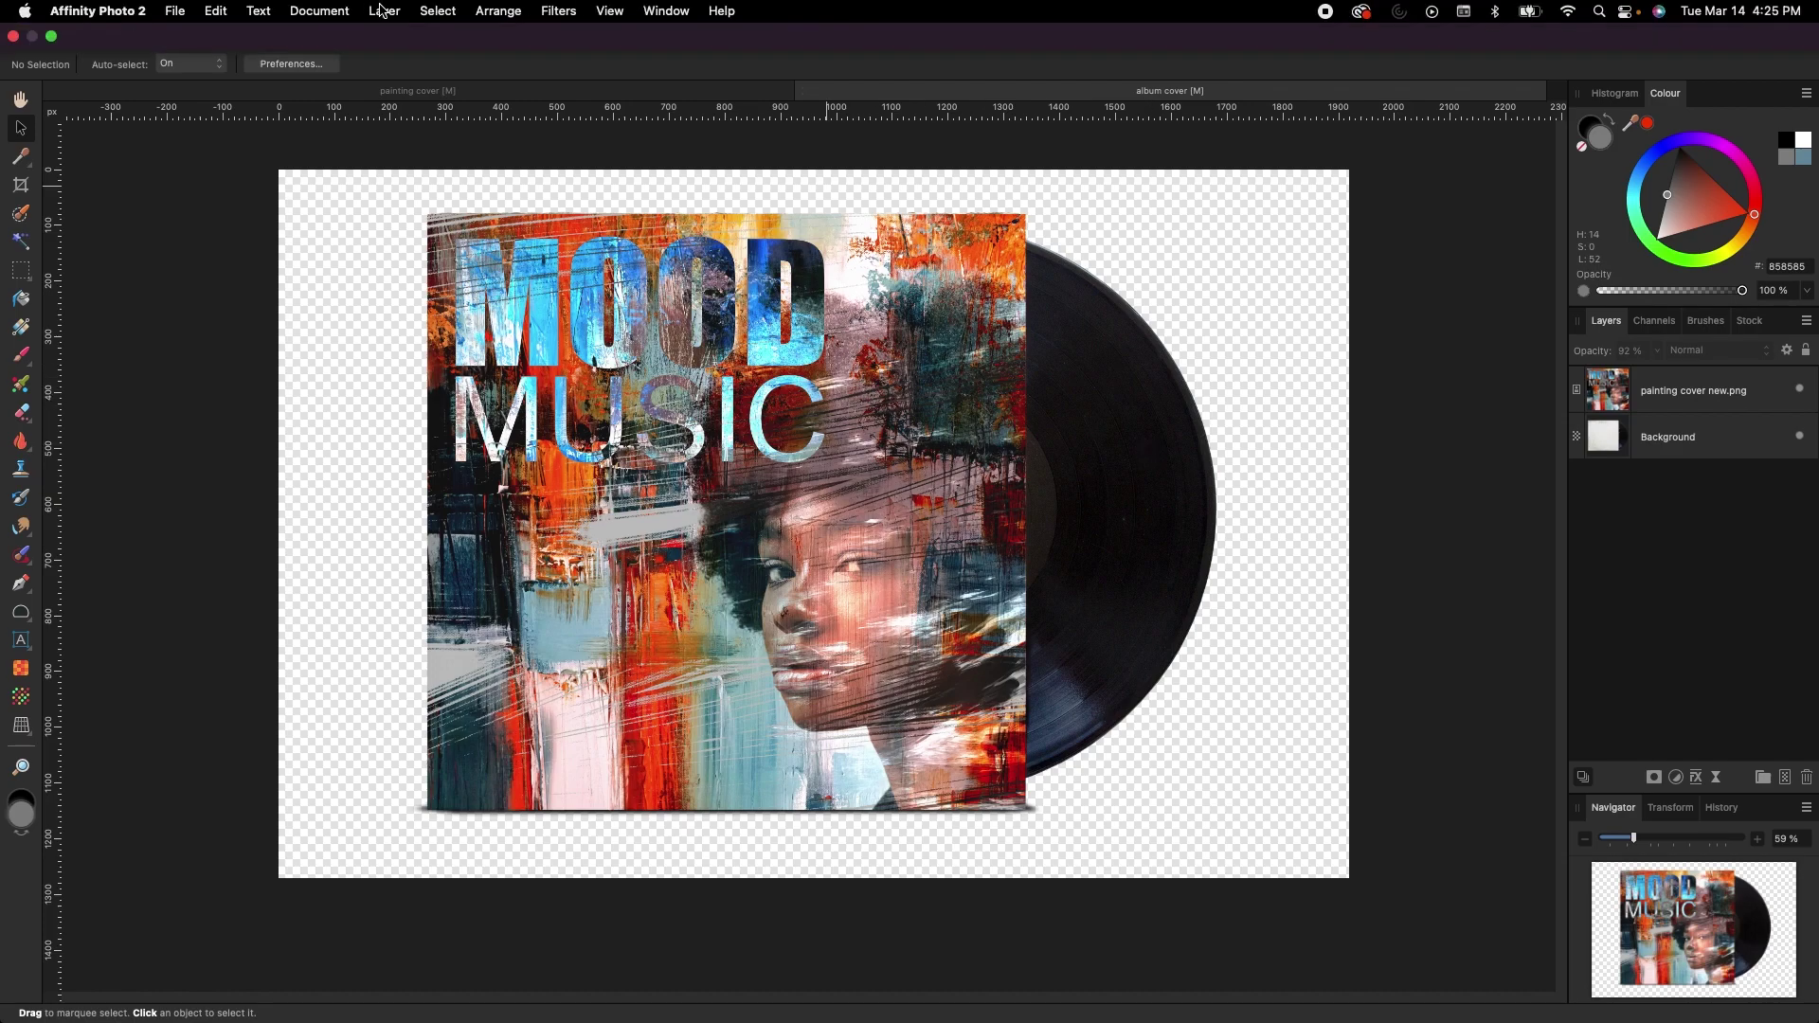
pyautogui.click(386, 11)
pyautogui.click(417, 175)
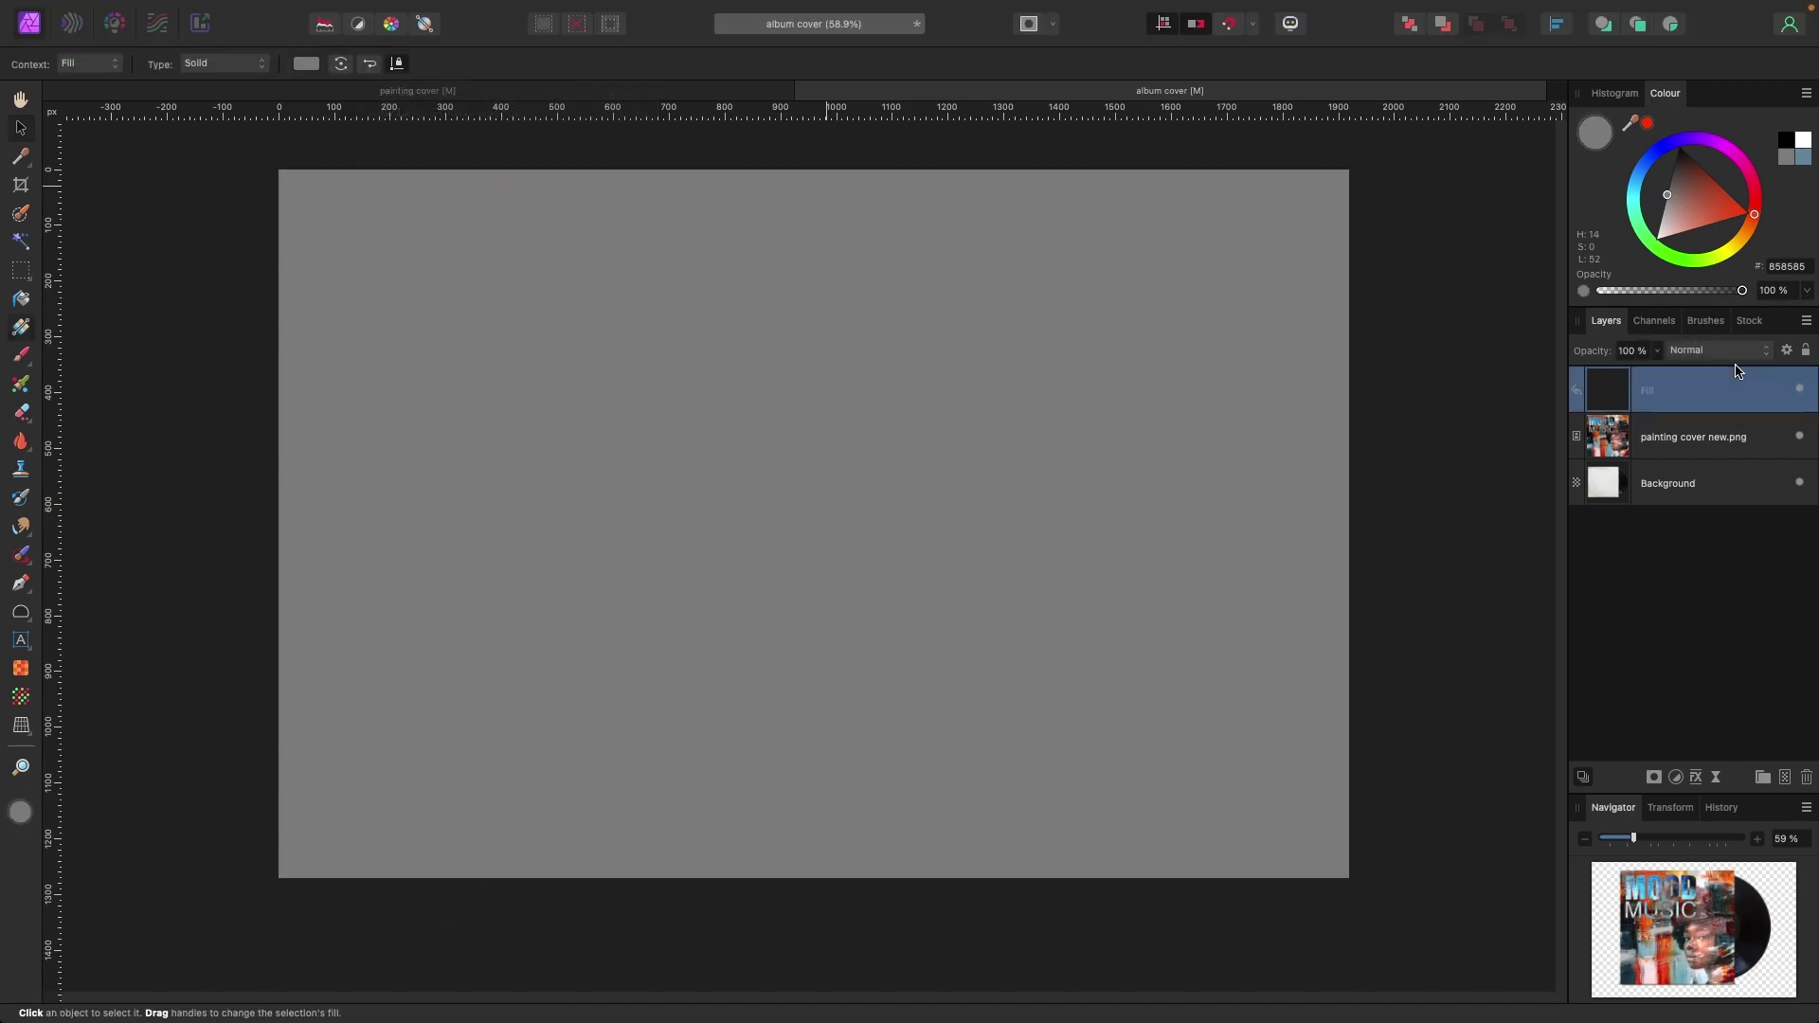
pyautogui.moveTo(1614, 389); pyautogui.dragTo(1612, 512)
pyautogui.press('v')
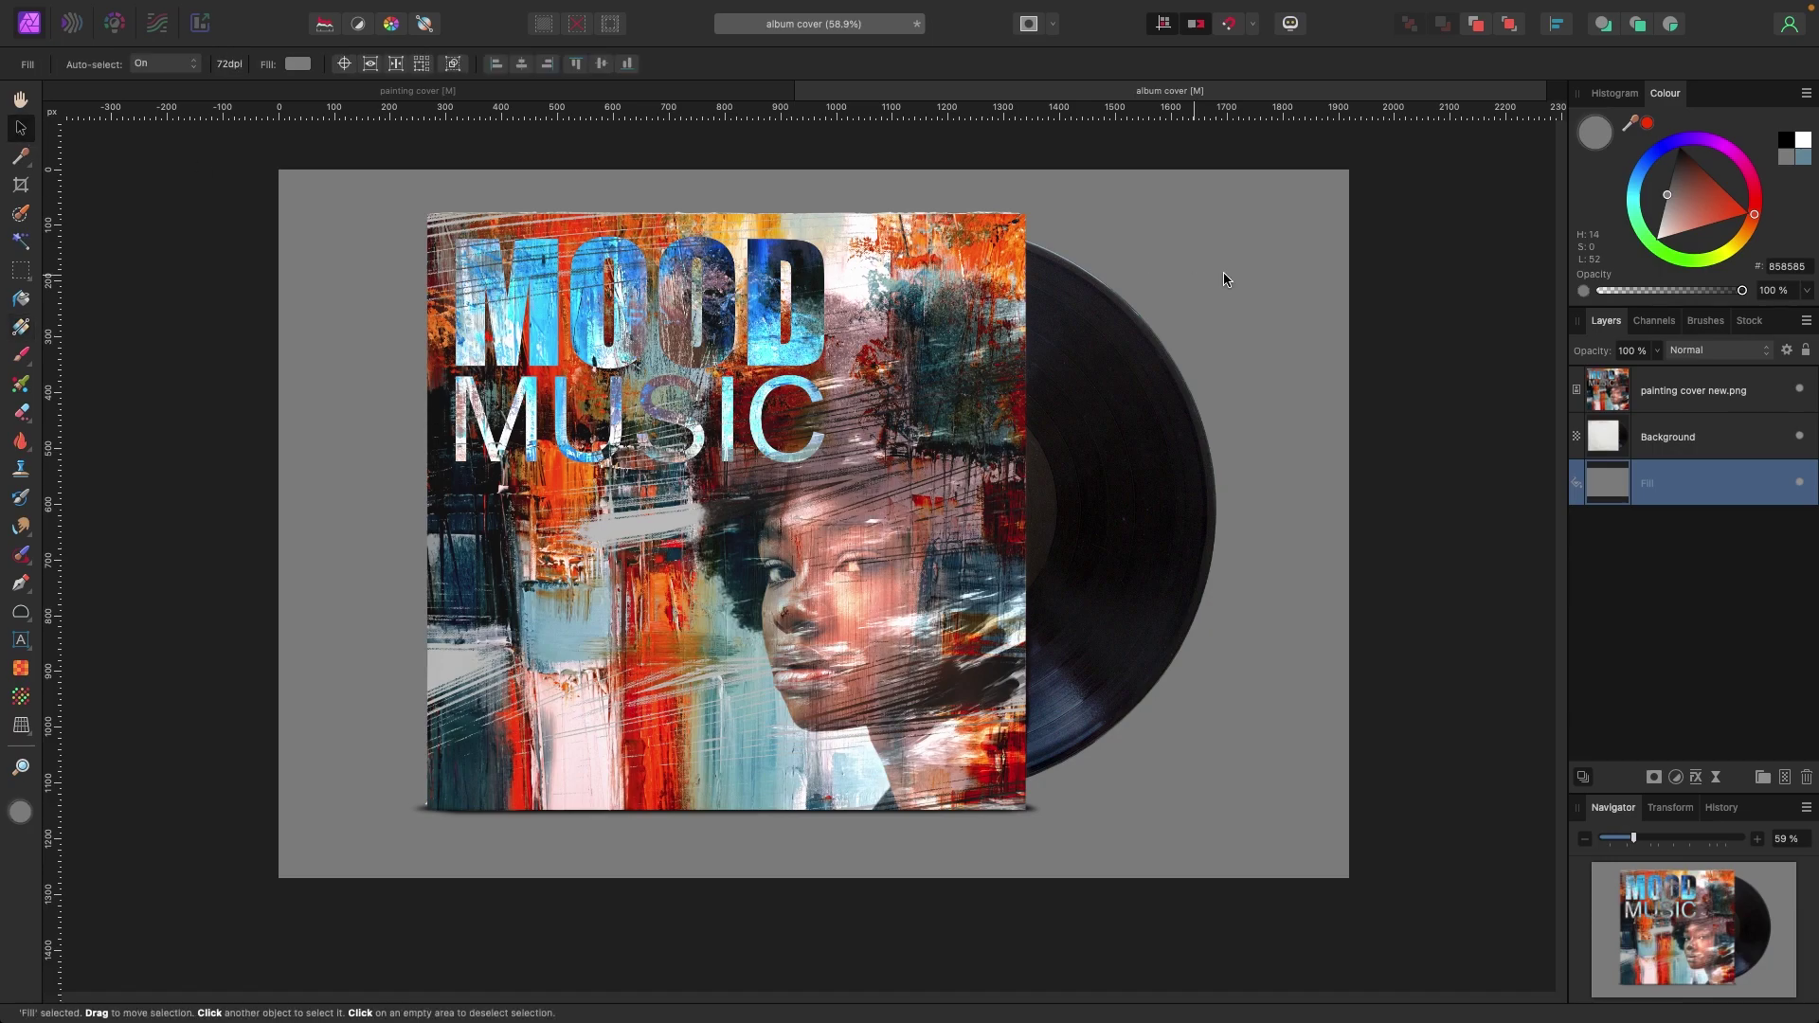
pyautogui.click(1235, 264)
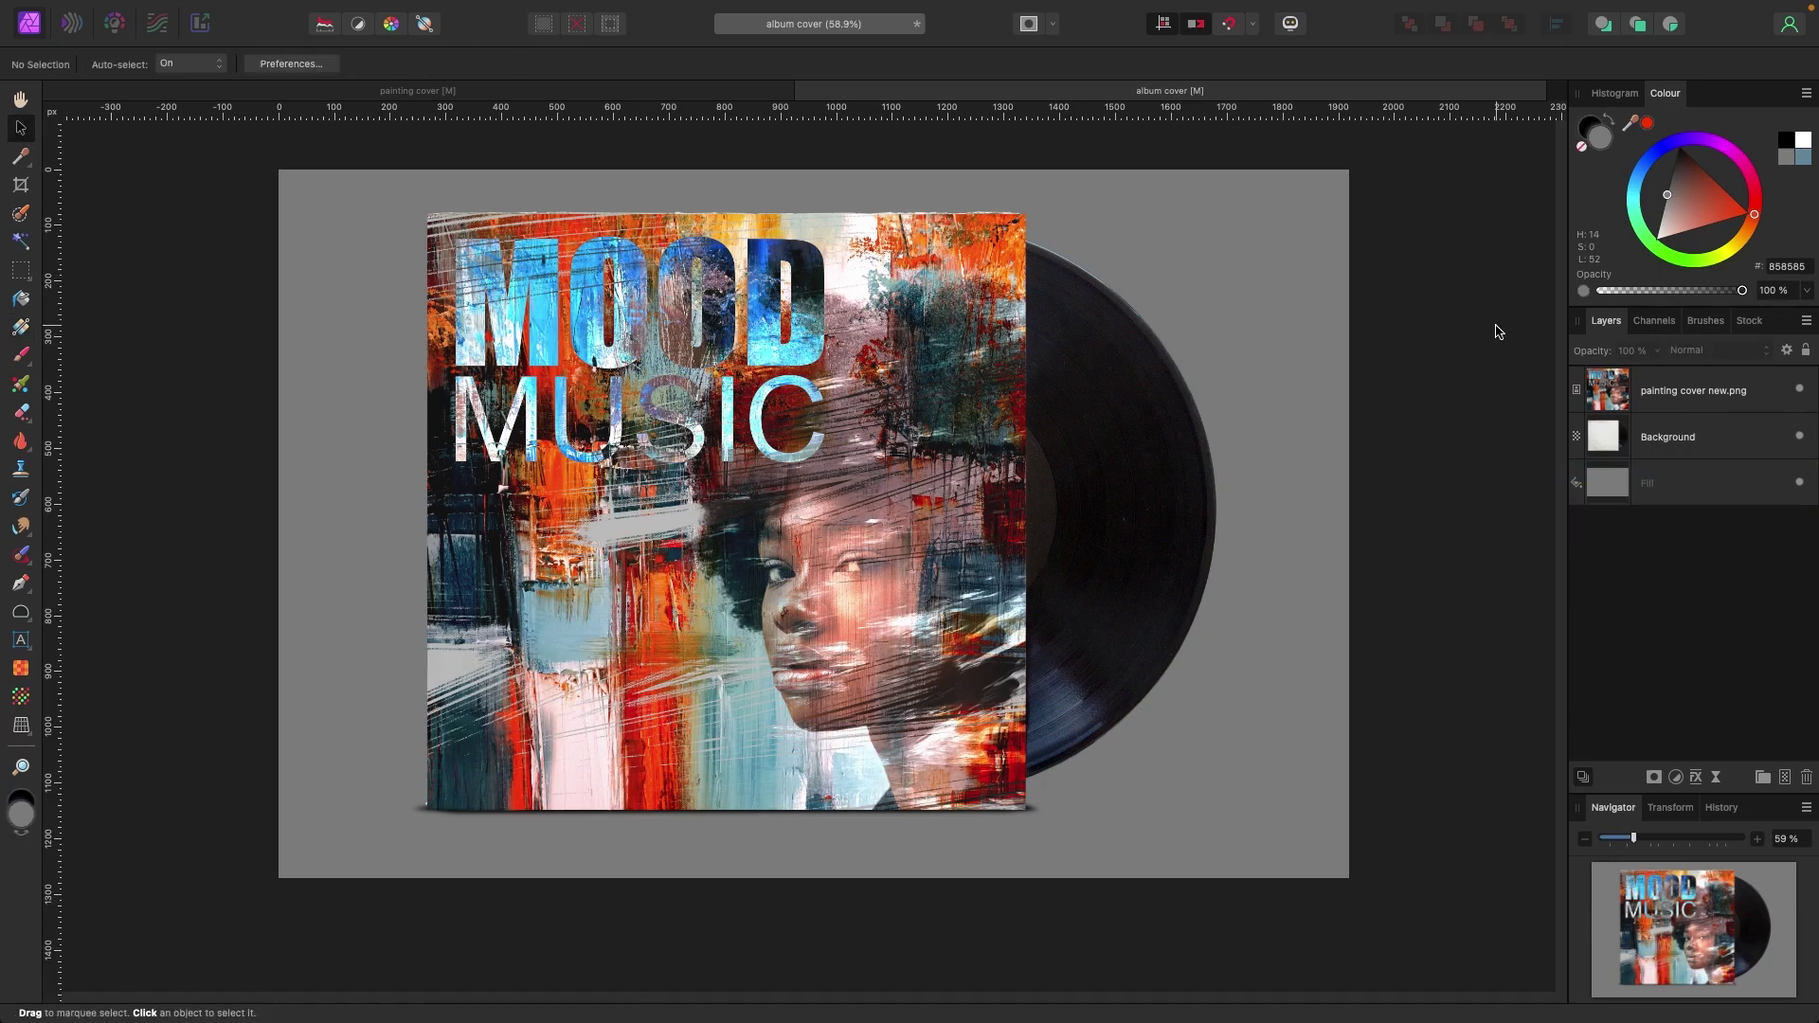